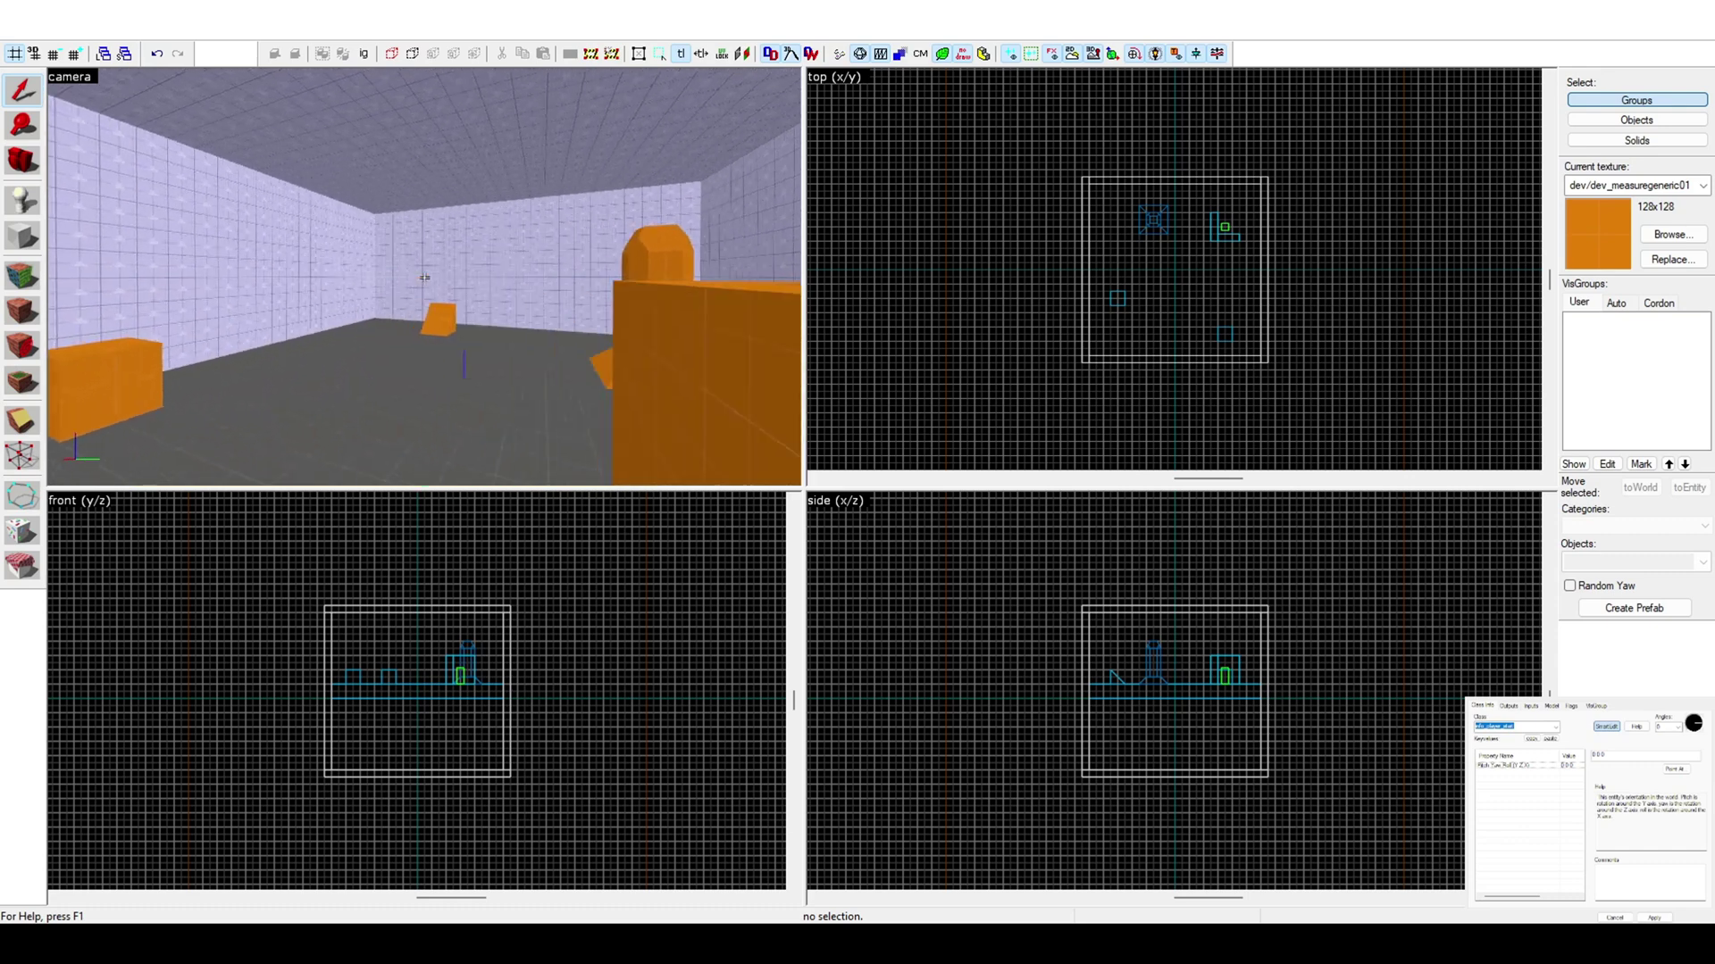
- Place a point entity on the open floor of the room and change its class to npc_metropolice
{"action": "key", "text": "z"}
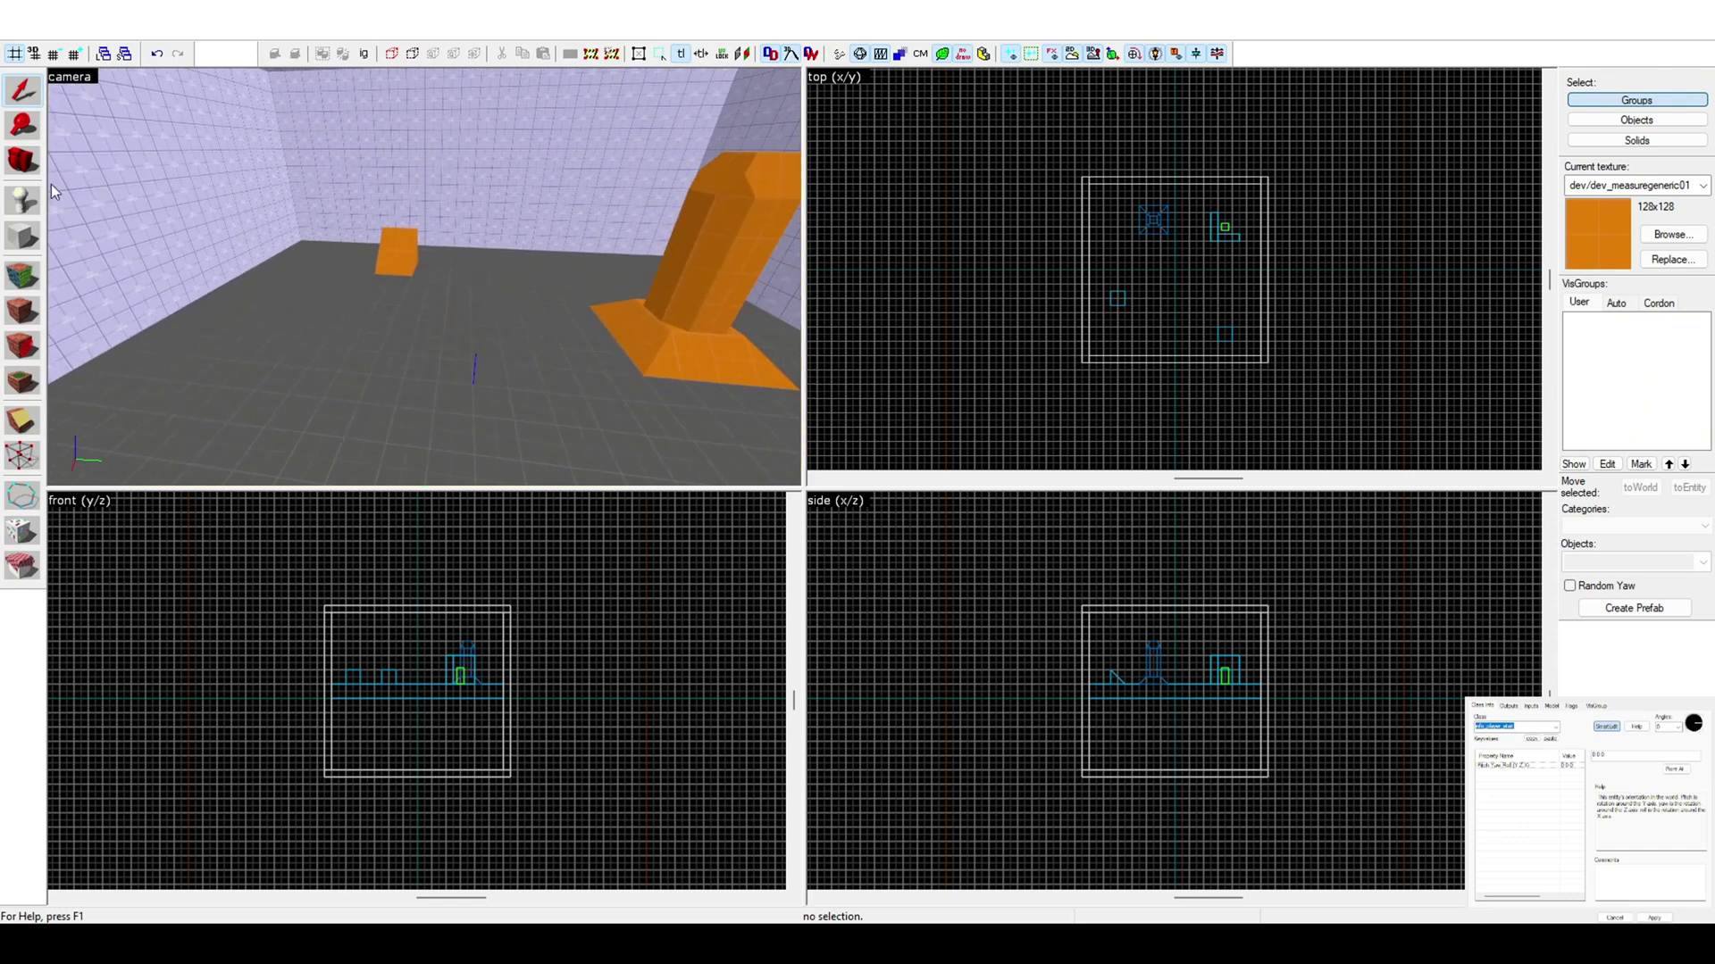
{"action": "left_click", "coordinate": [22, 199]}
{"action": "left_click", "coordinate": [312, 366]}
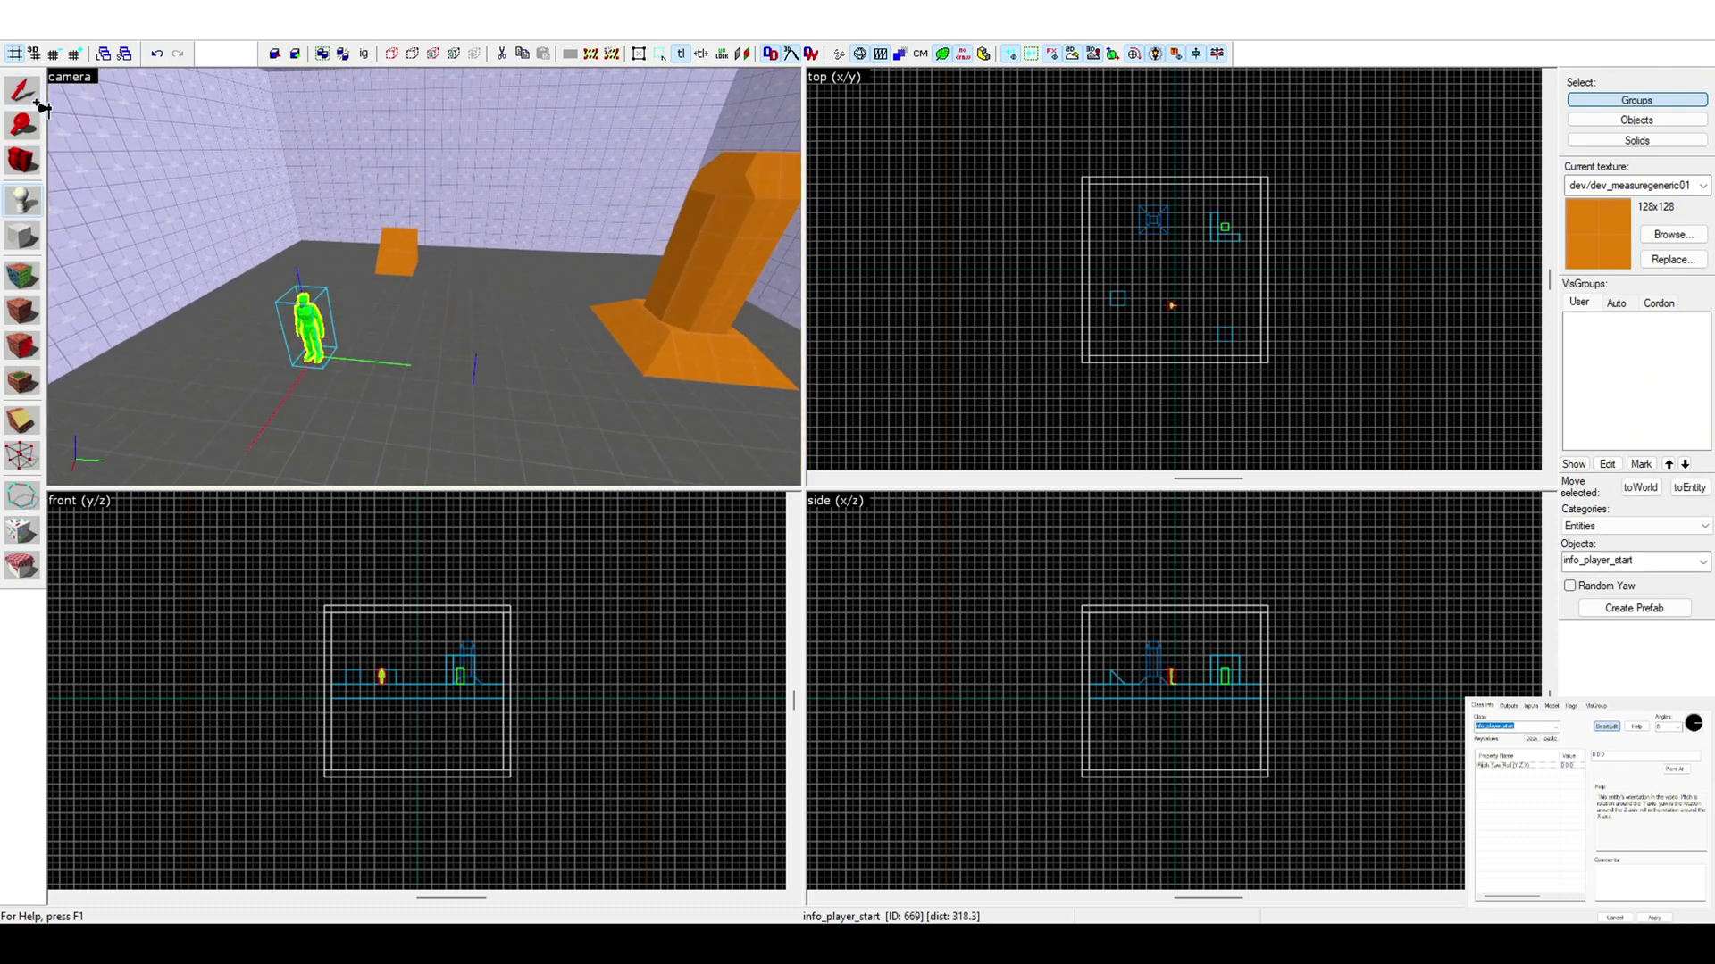
{"action": "left_click", "coordinate": [36, 98]}
{"action": "key", "text": "ctrl+shift+e"}
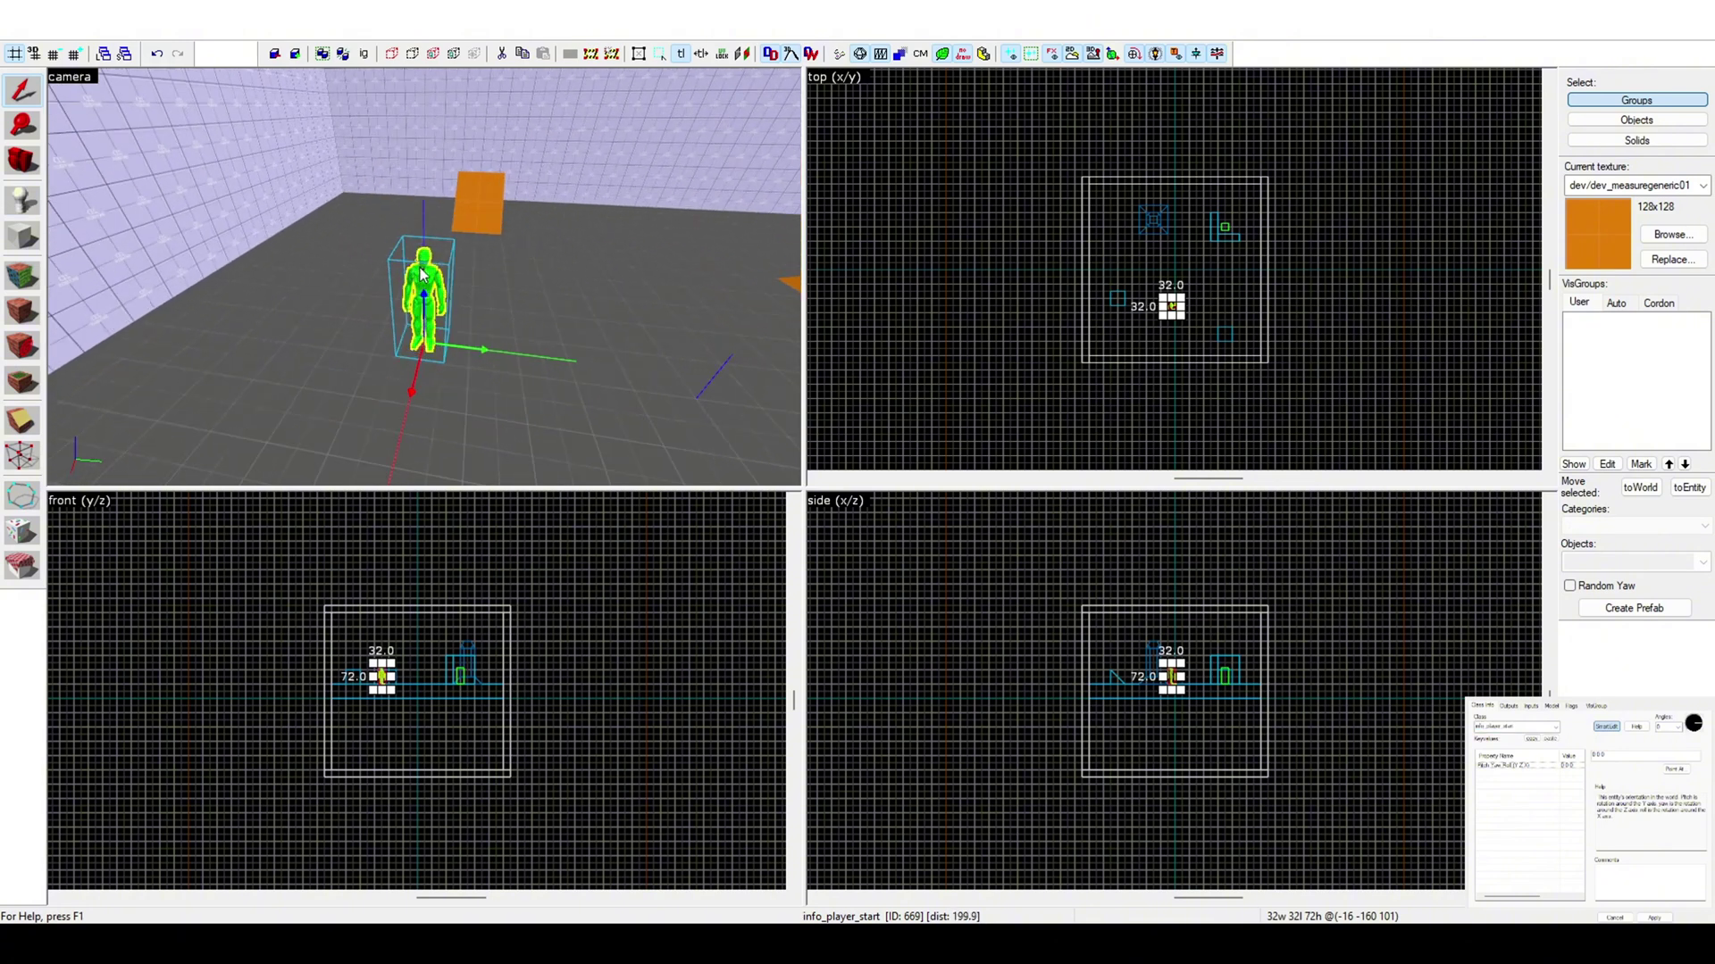
{"action": "left_click", "coordinate": [725, 294]}
{"action": "left_click", "coordinate": [984, 602]}
- Duplicate the metropolice NPC 160 units away along the Y axis
{"action": "key", "text": "z"}
{"action": "key", "text": "w"}
{"action": "key", "text": "z"}
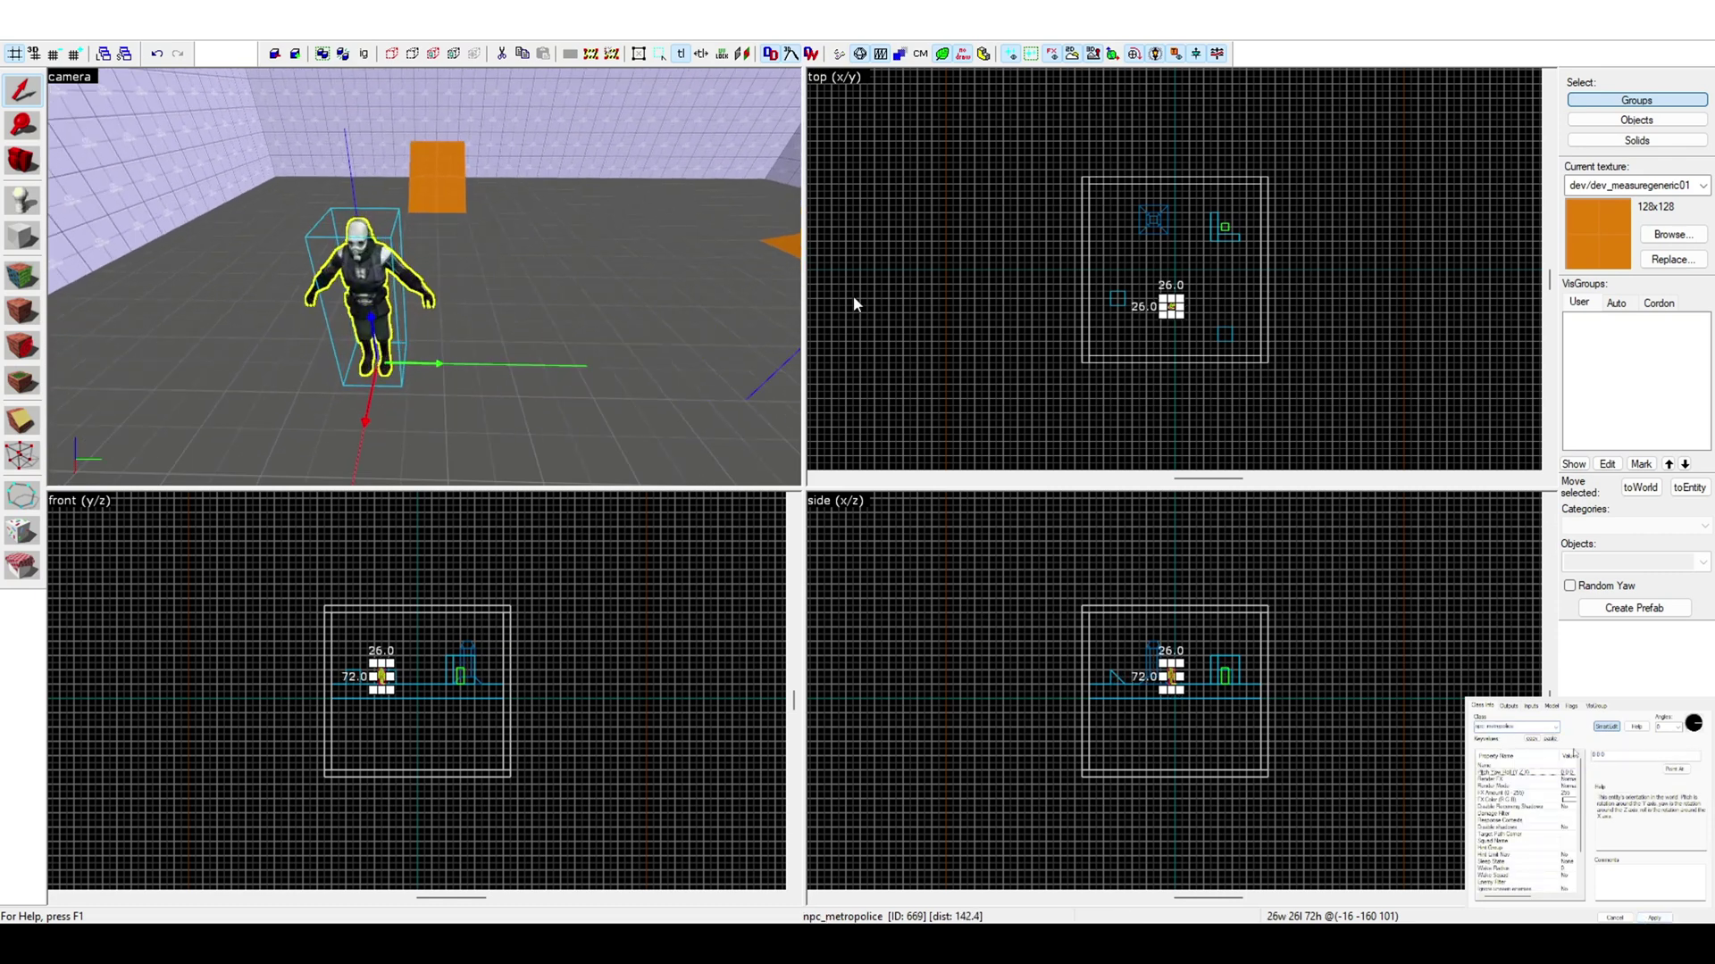
{"action": "left_click_drag", "start_coordinate": [437, 309], "coordinate": [684, 341]}
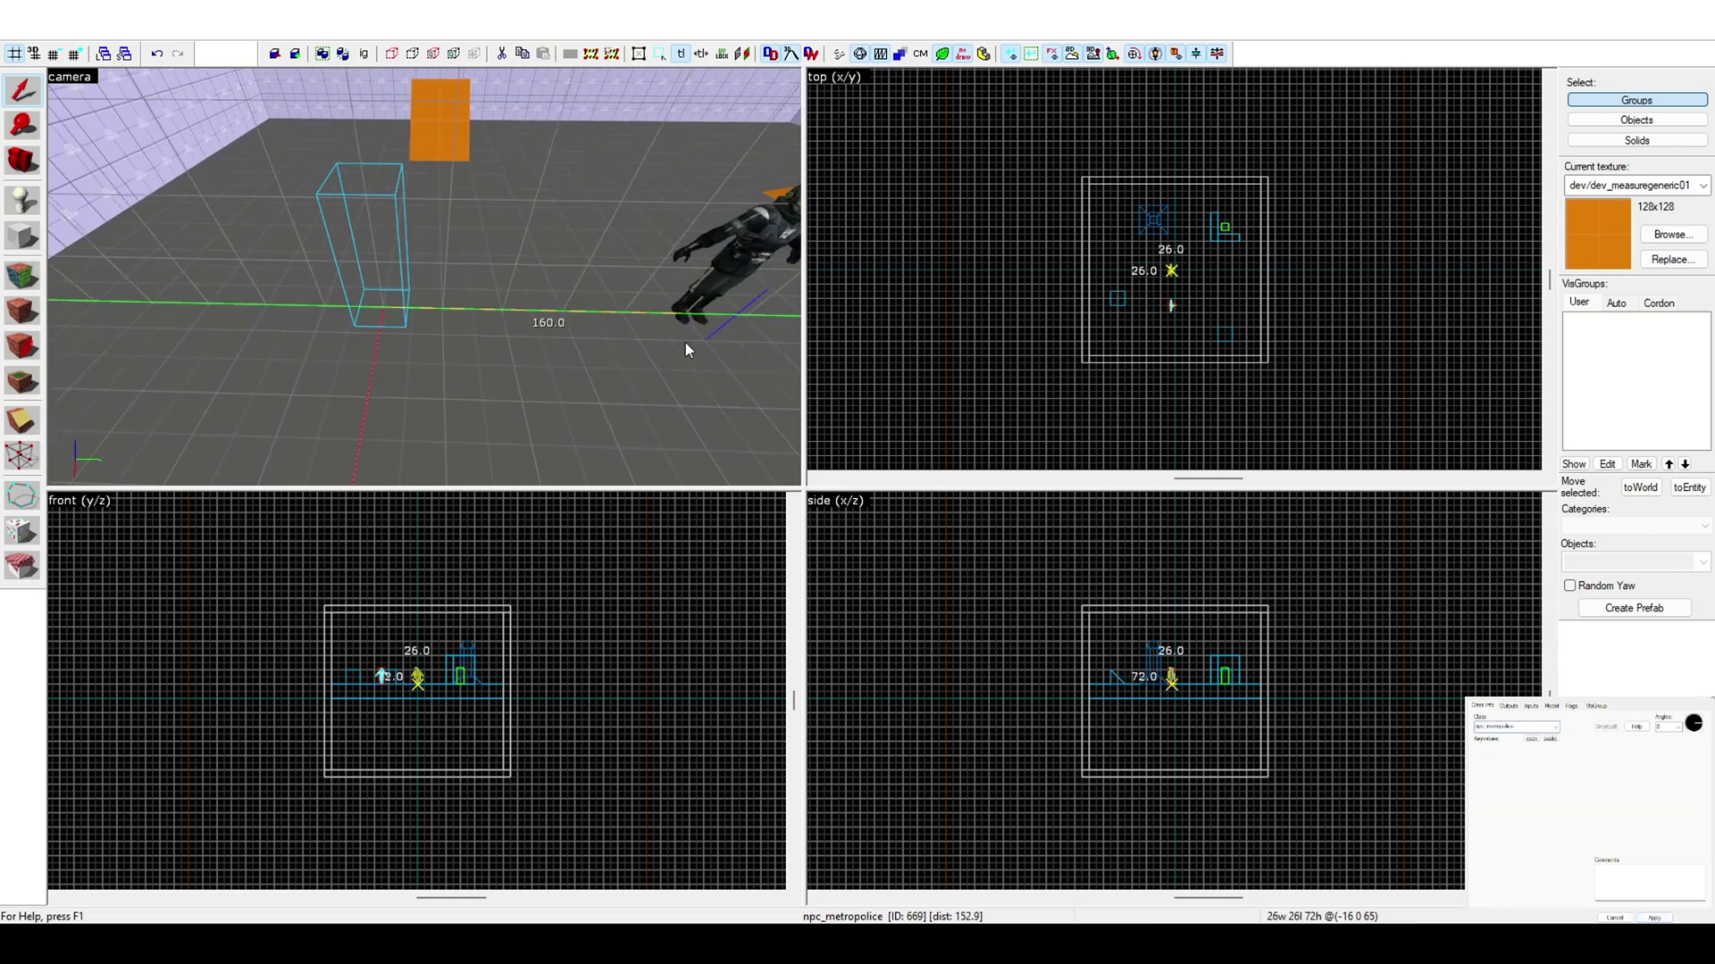
{"action": "key", "text": "z"}
{"action": "key", "text": "s"}
{"action": "key", "text": "z"}
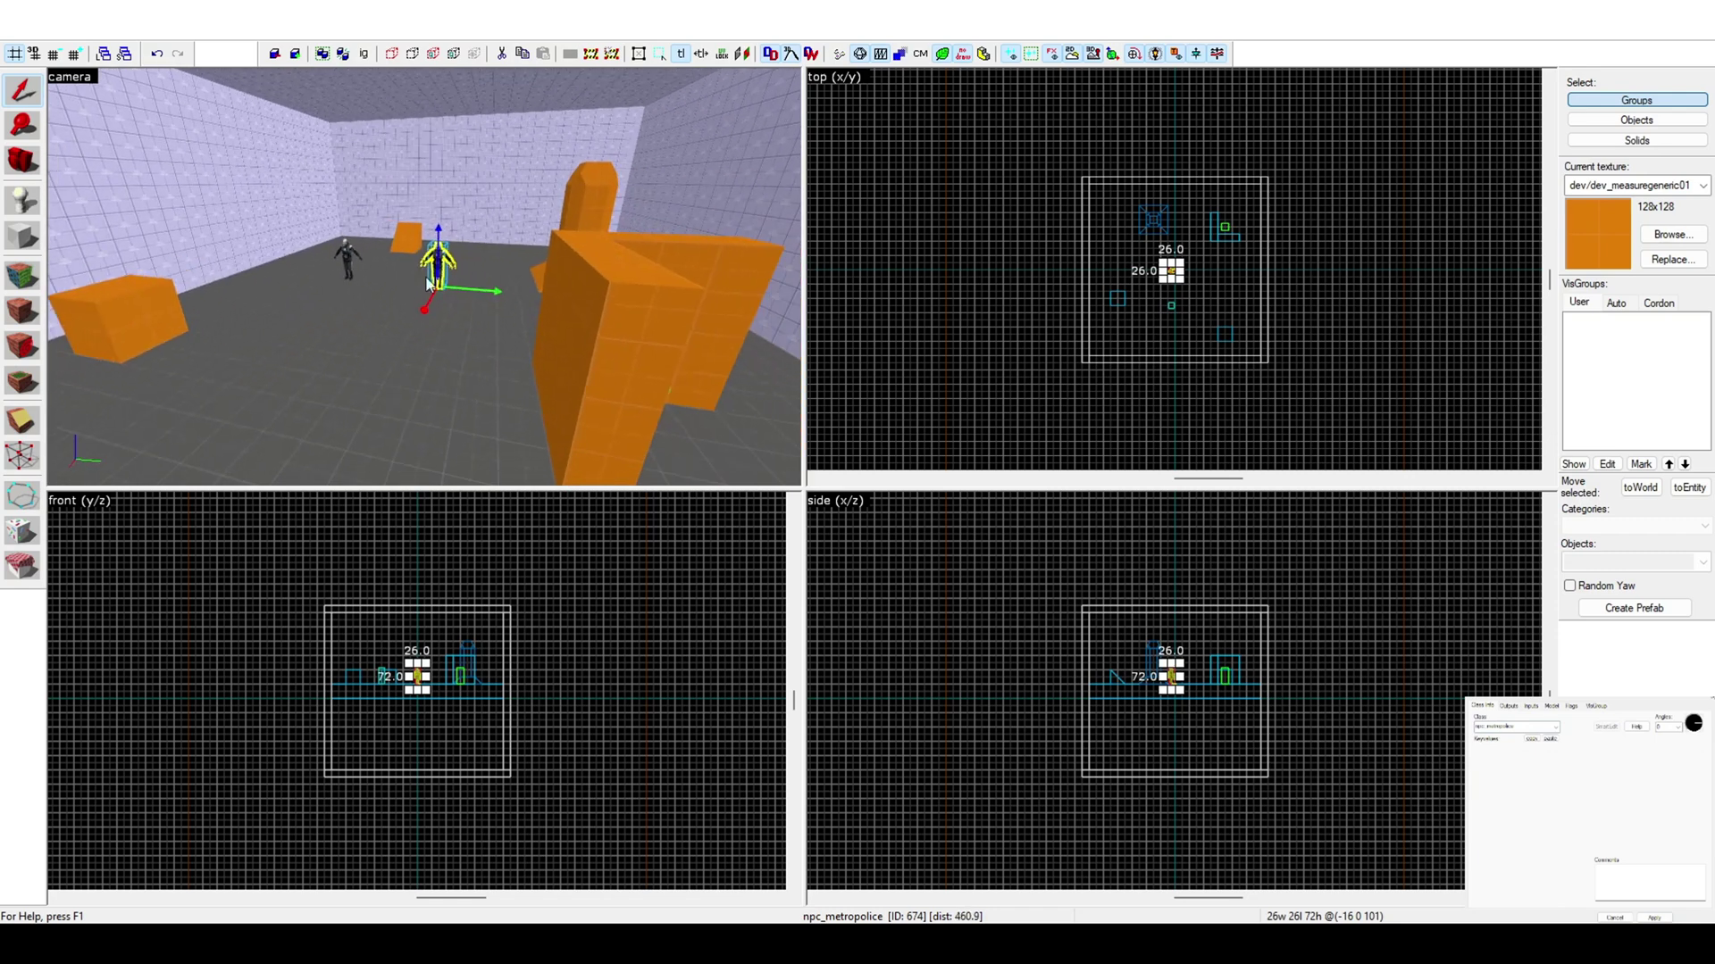
{"action": "key", "text": "z"}
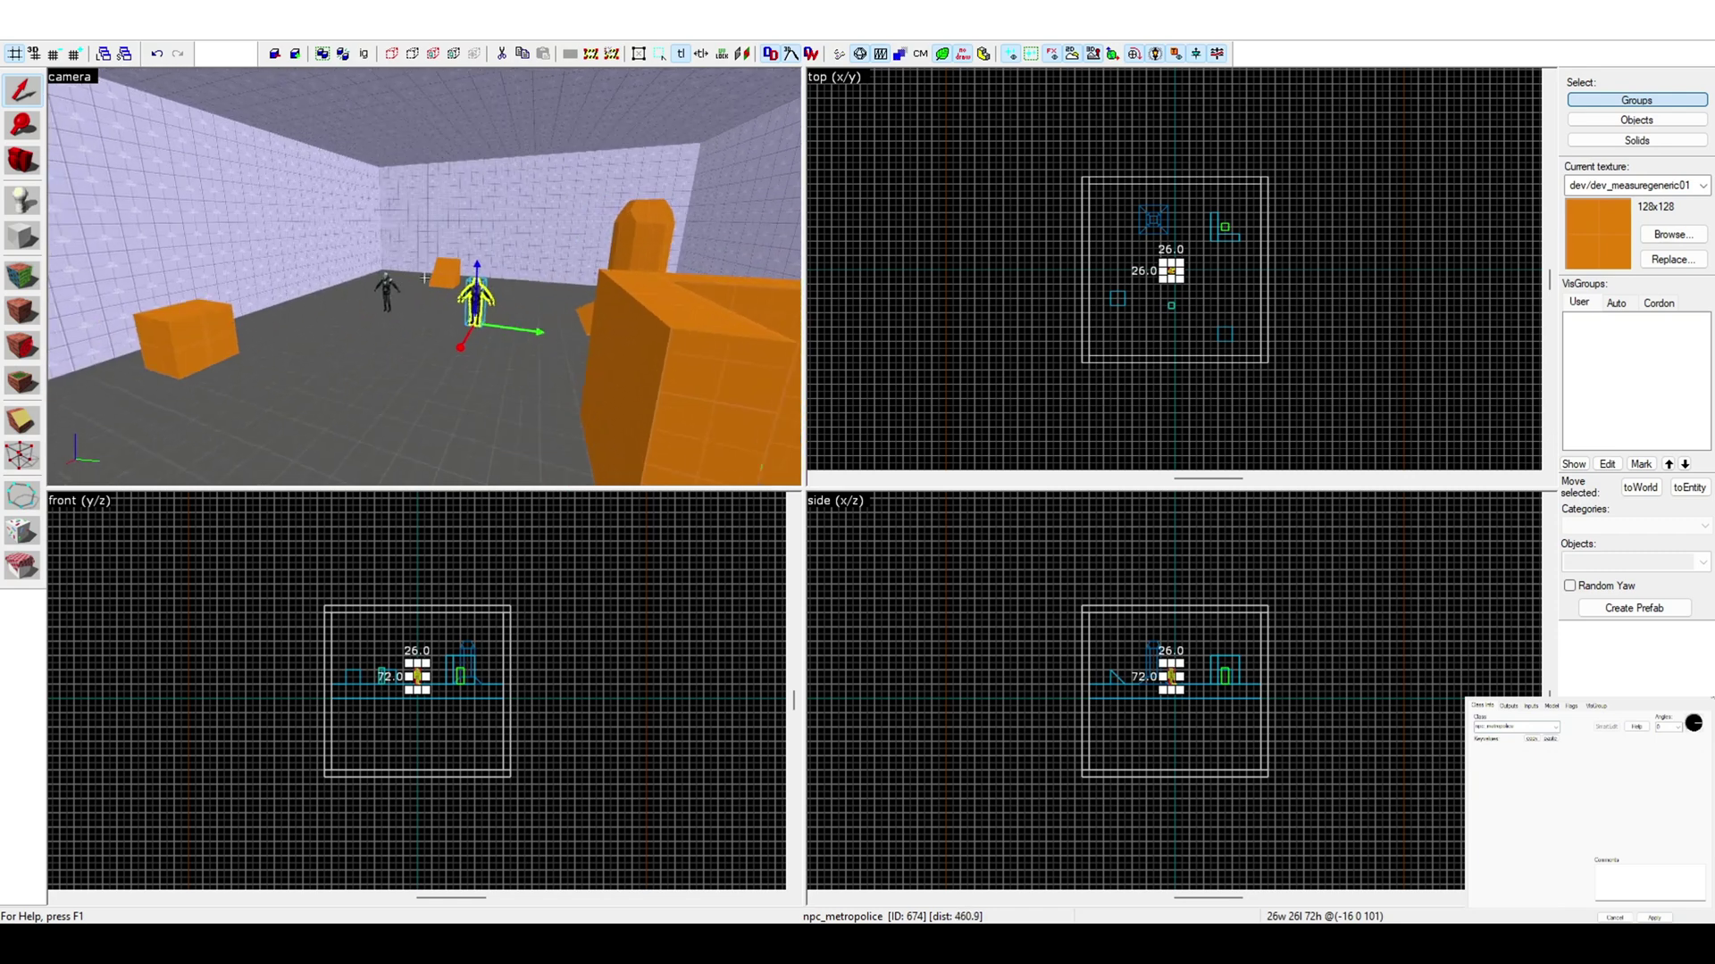
{"action": "key", "text": "z"}
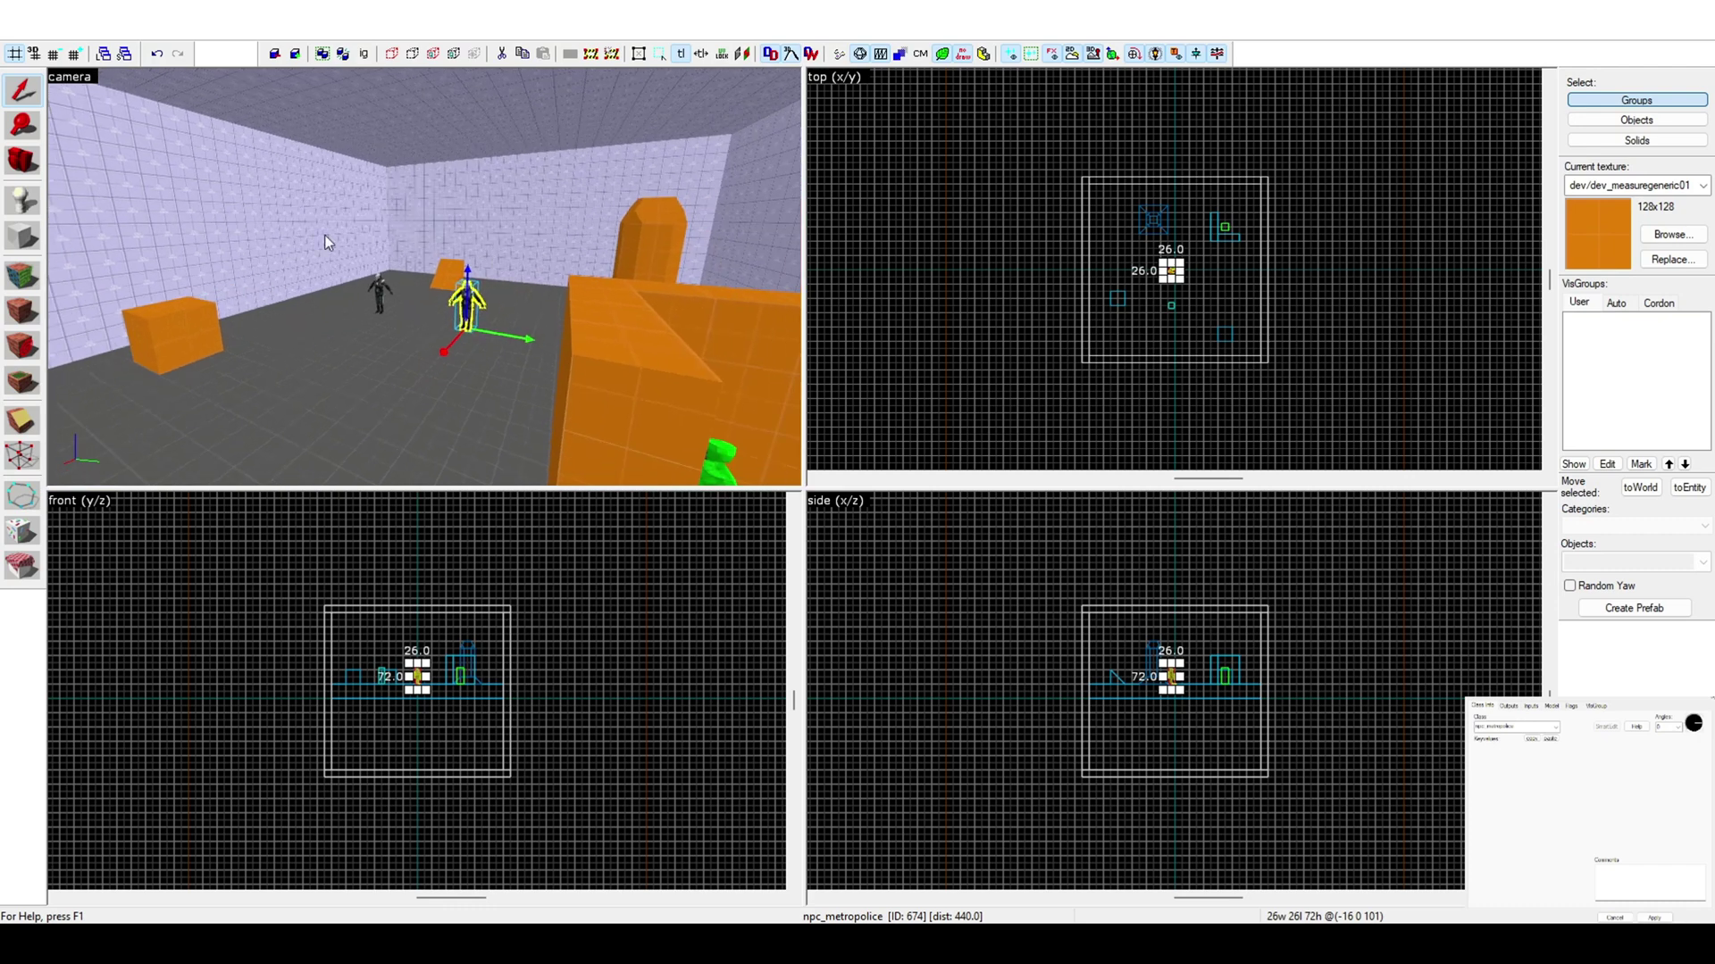
{"action": "key", "text": "z"}
{"action": "key", "text": "w"}
{"action": "key", "text": "z"}
{"action": "key", "text": "z"}
{"action": "key", "text": "s"}
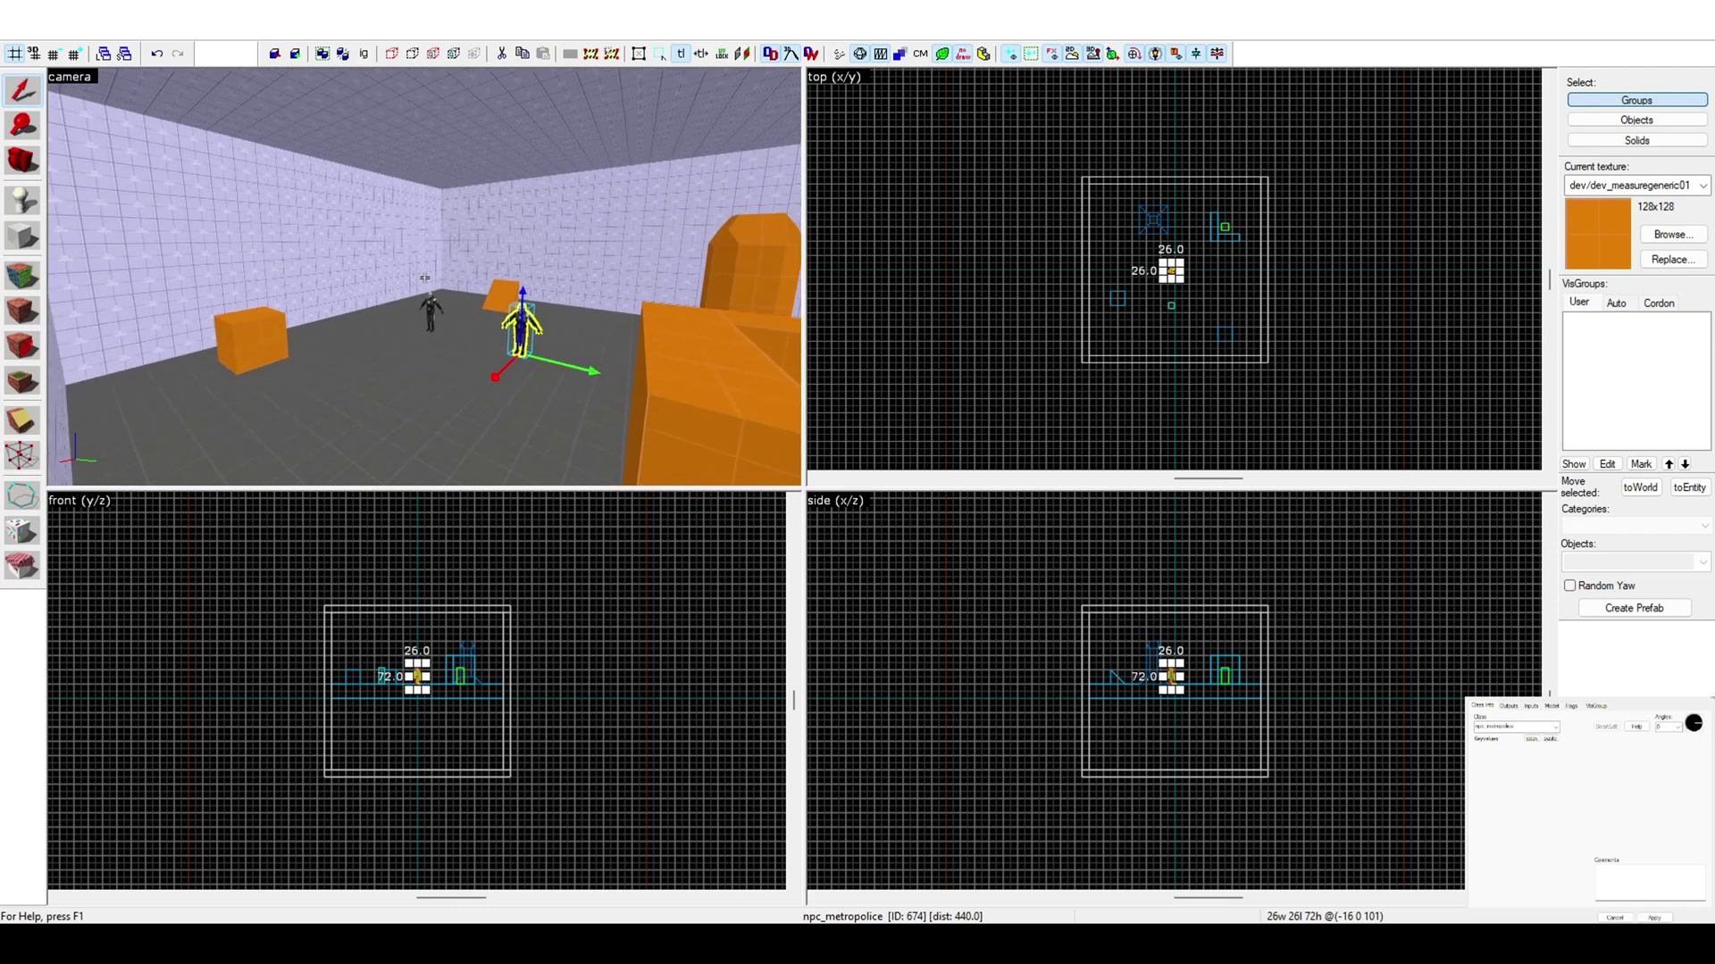
- Select the original metropolice NPC and set its name to metrocops
{"action": "key", "text": "w"}
{"action": "left_click", "coordinate": [425, 278]}
{"action": "key", "text": "z"}
{"action": "key", "text": "z"}
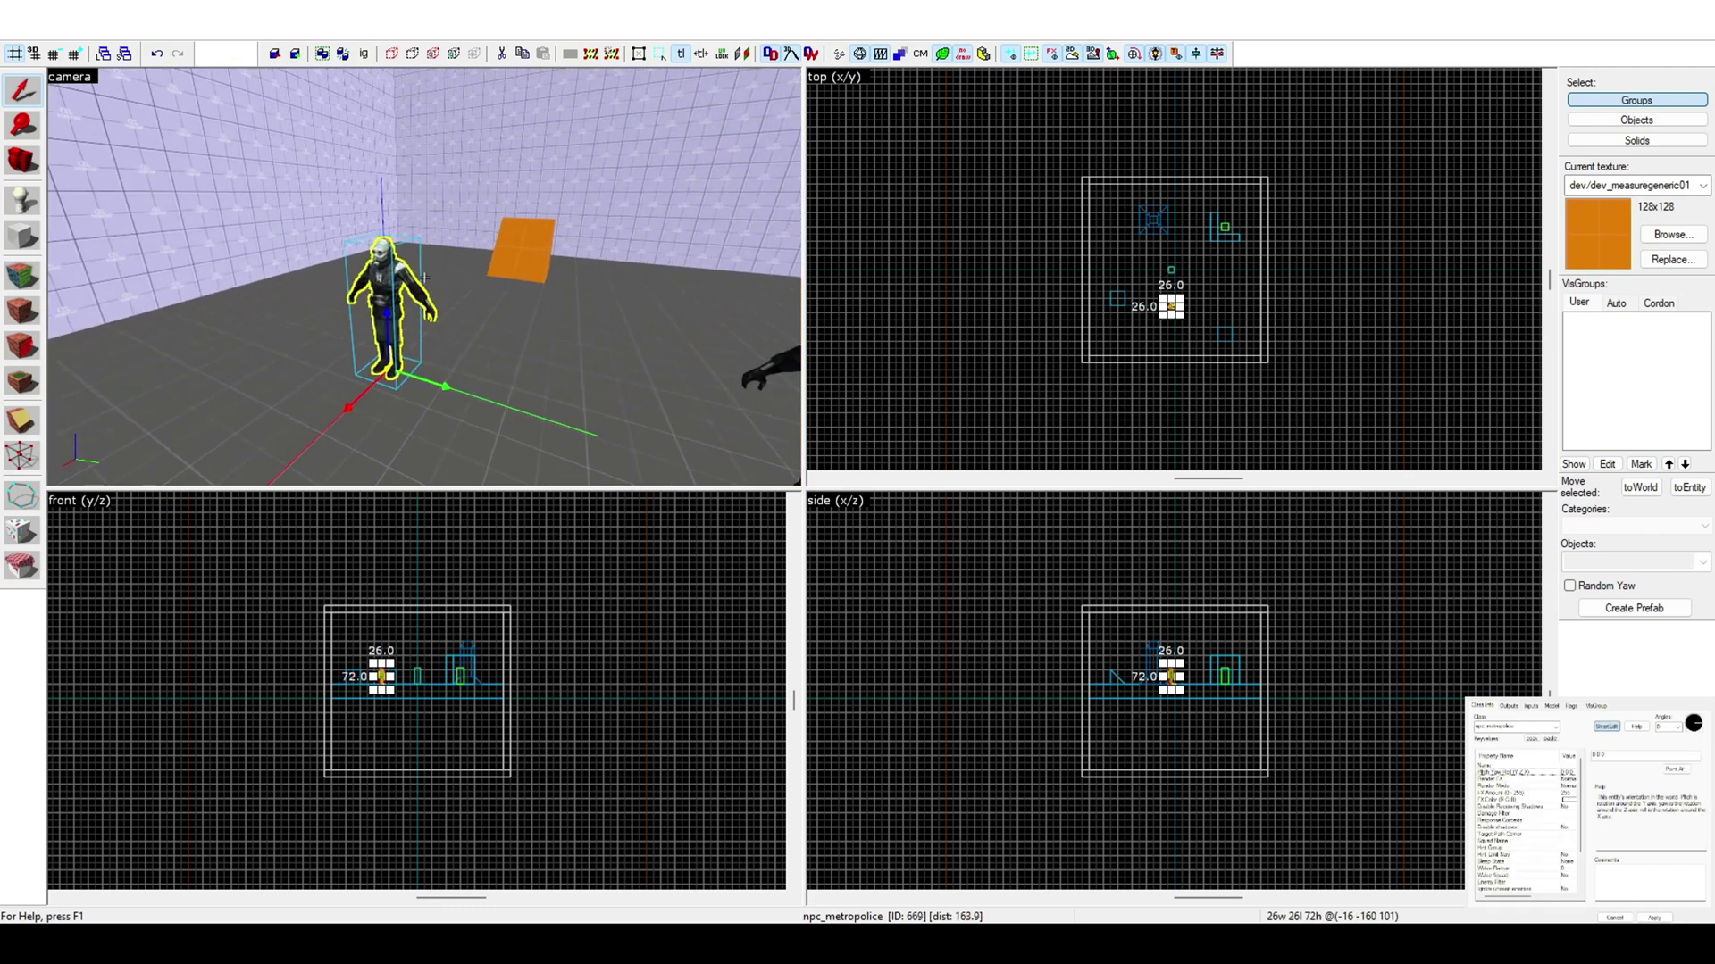
{"action": "key", "text": "z"}
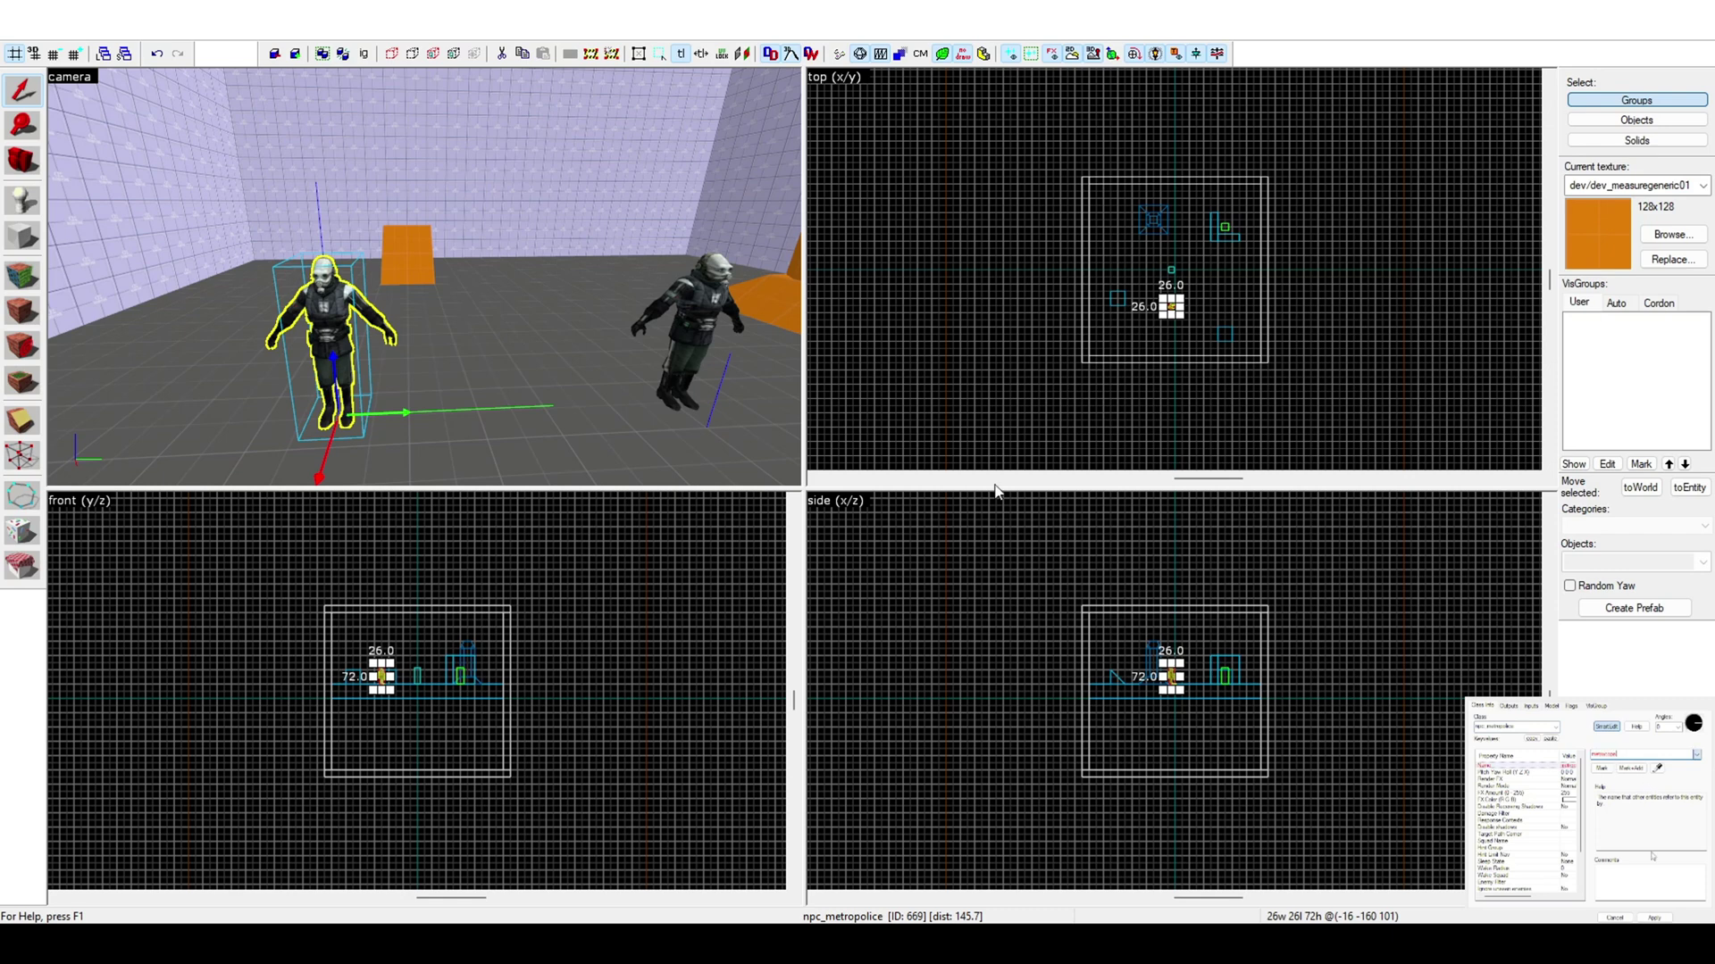
{"action": "key", "text": "z"}
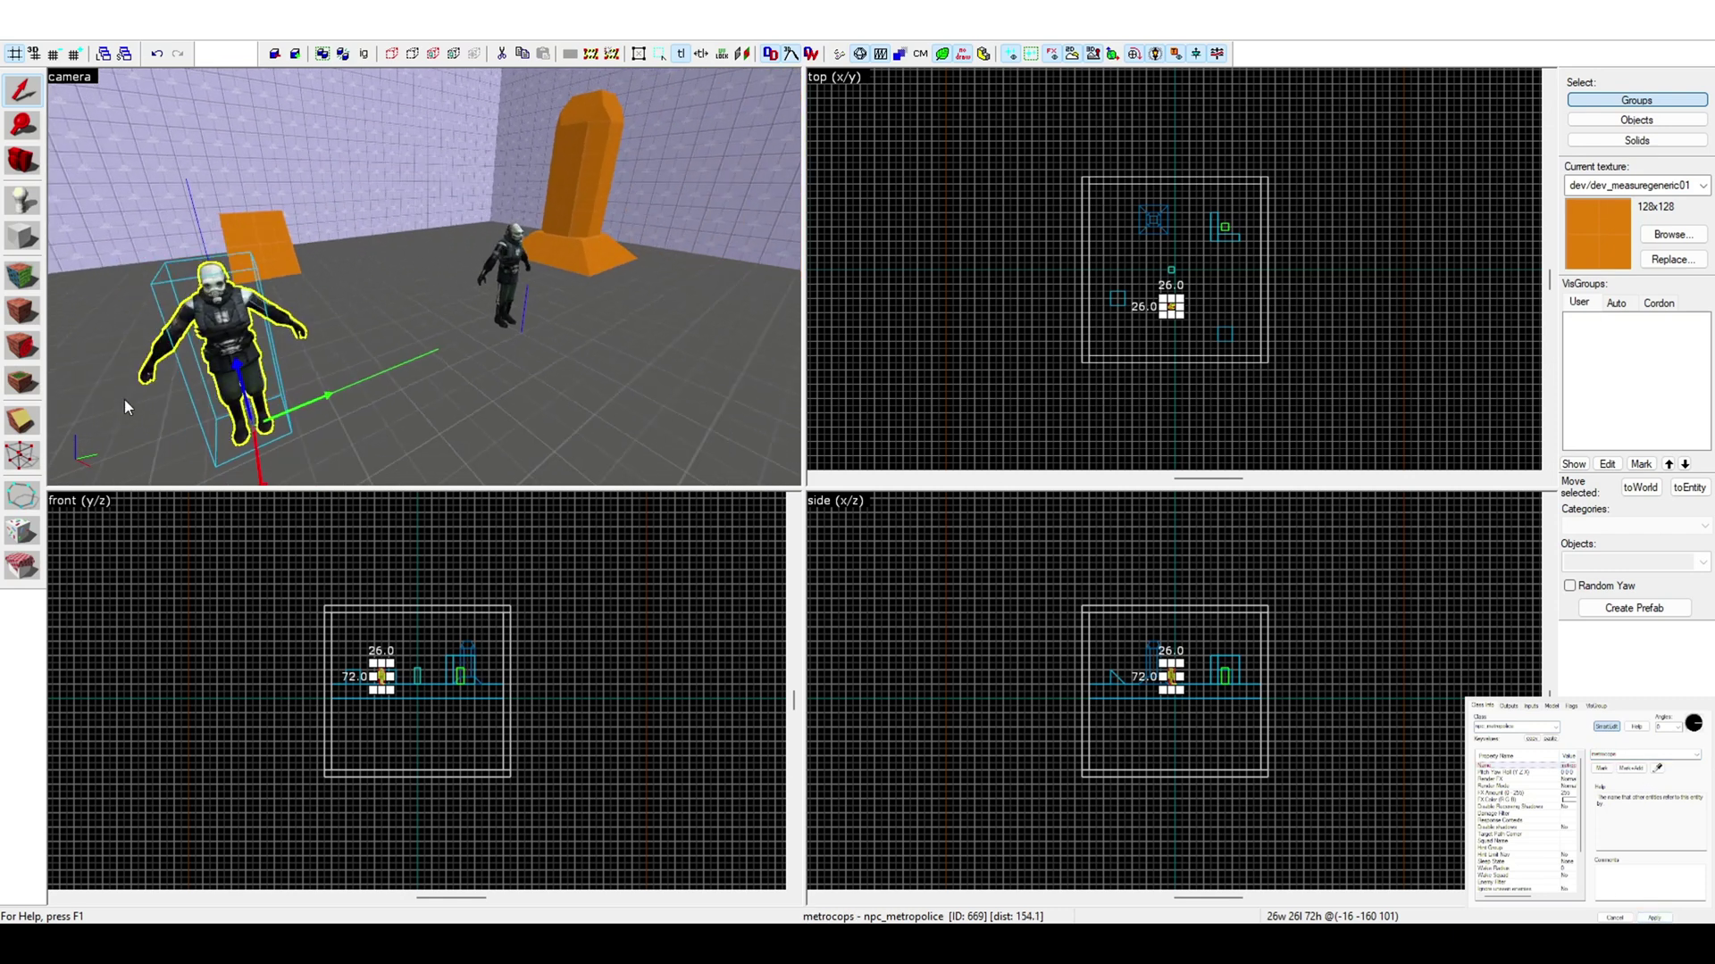
- Give the duplicated metropolice NPC the same name, metrocops
{"action": "left_click", "coordinate": [514, 268]}
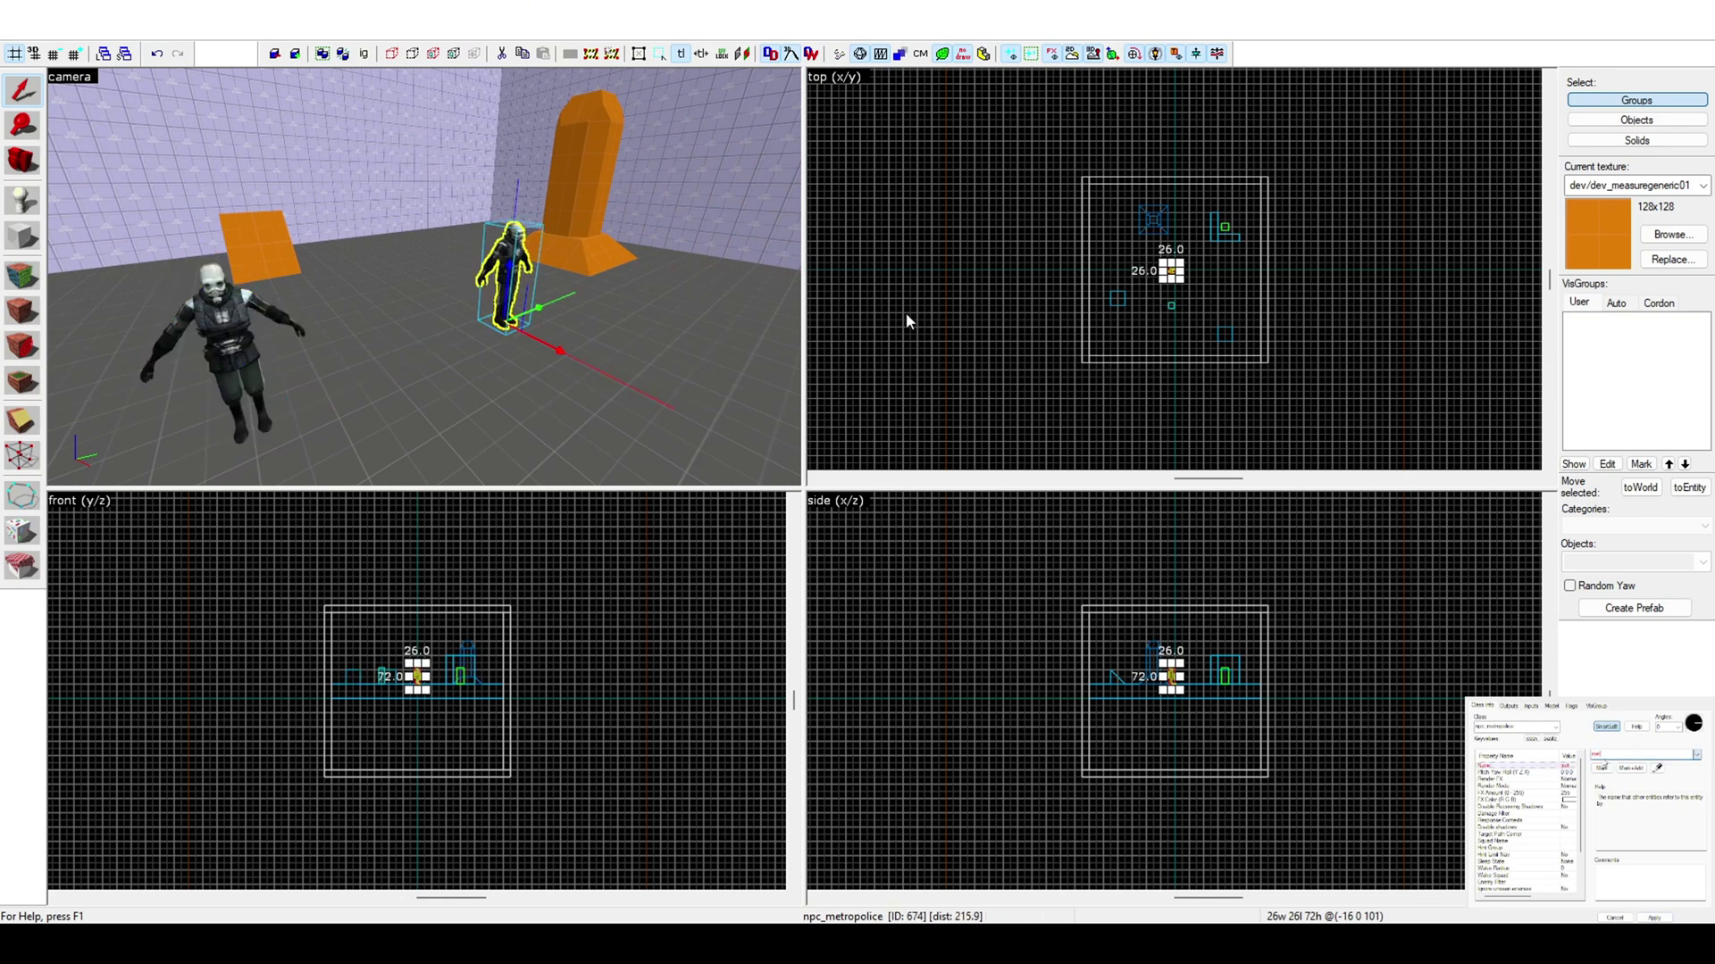
{"action": "left_click", "coordinate": [1011, 611]}
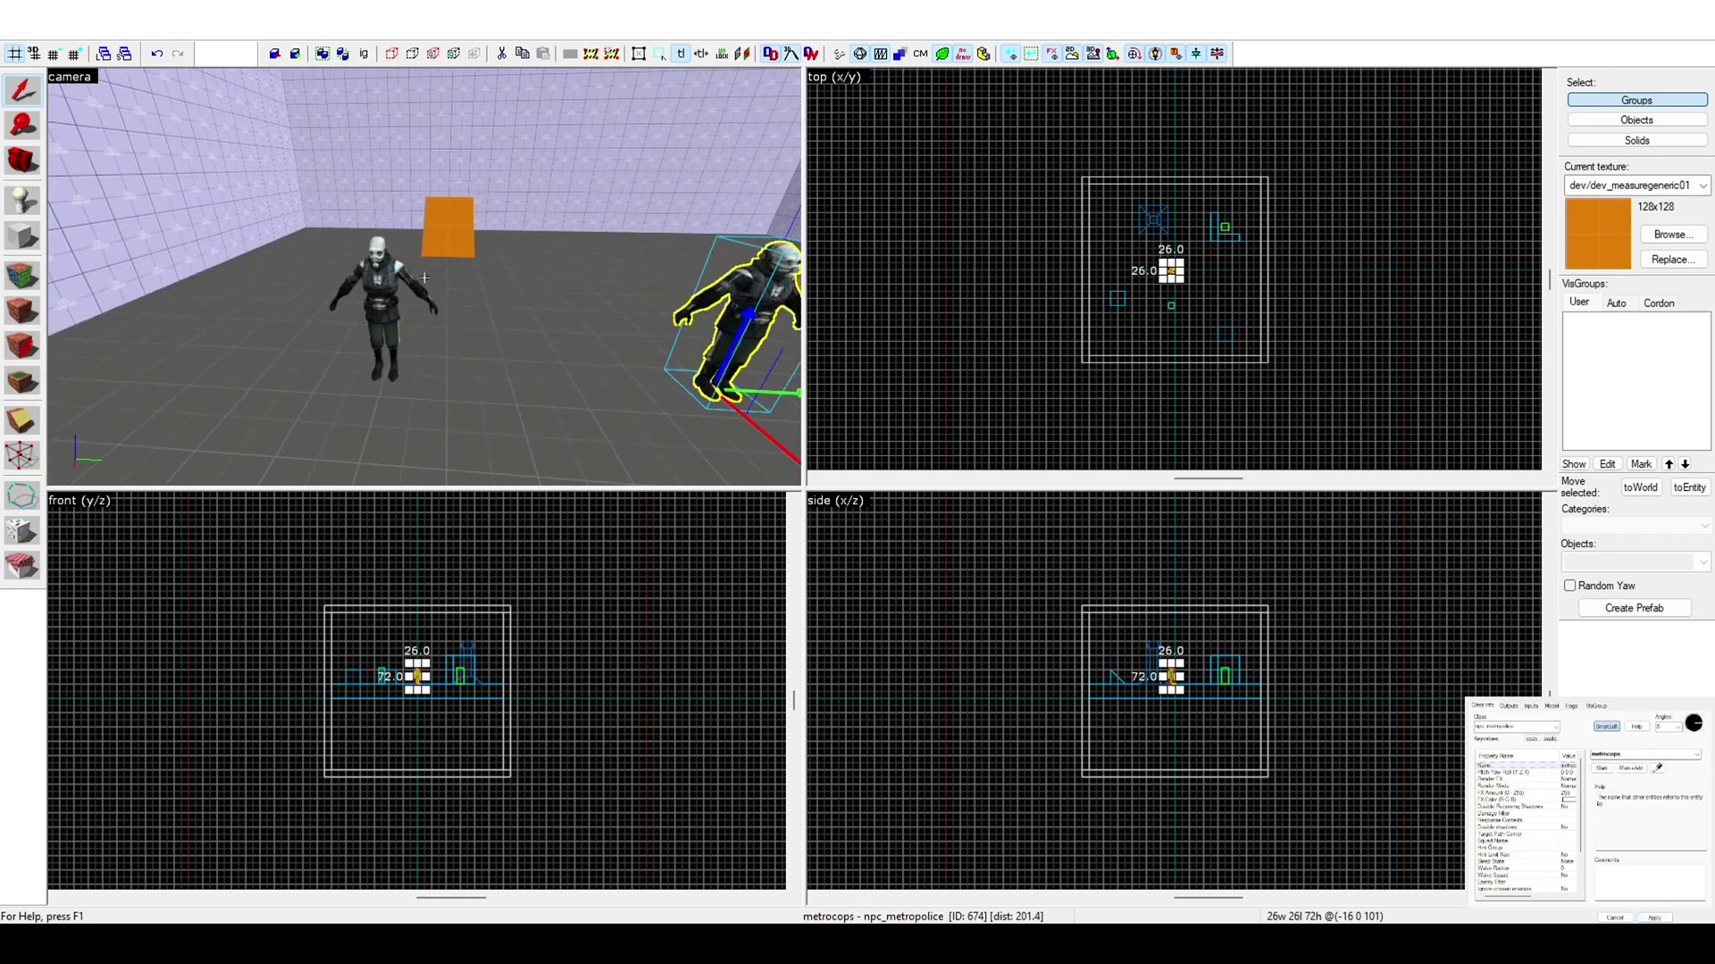
{"action": "key", "text": "z"}
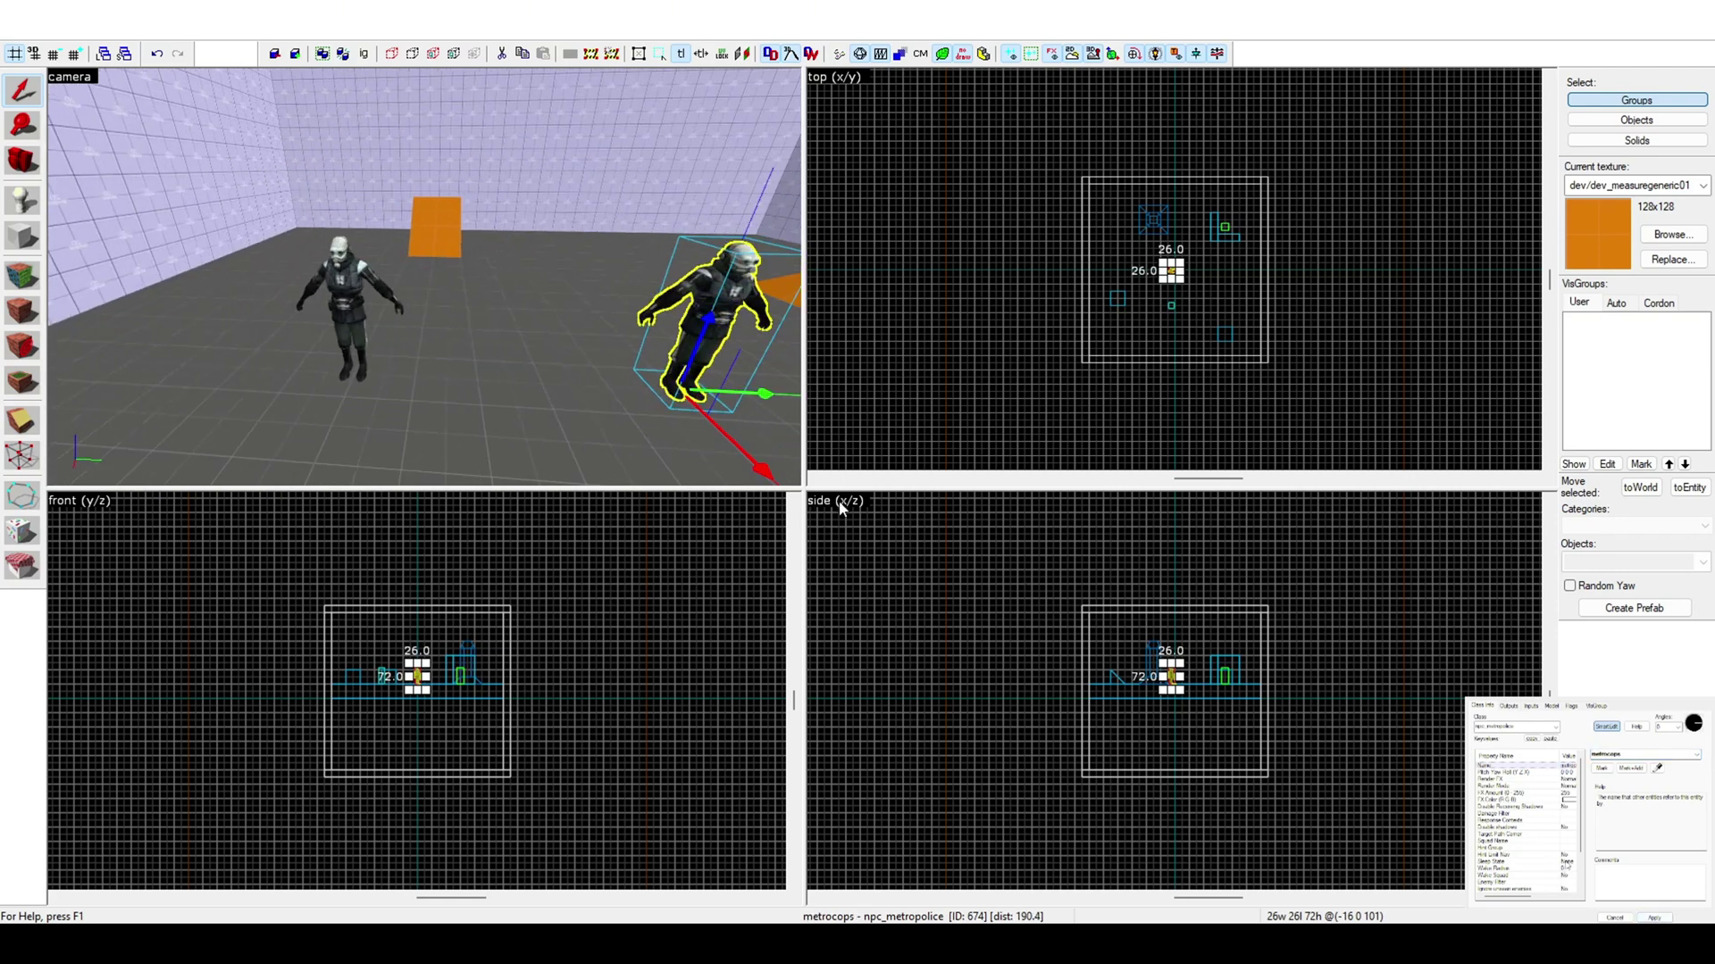
- Fill in and apply the squad name for the duplicated metropolice NPC
{"action": "left_click", "coordinate": [835, 468]}
{"action": "left_click", "coordinate": [909, 315]}
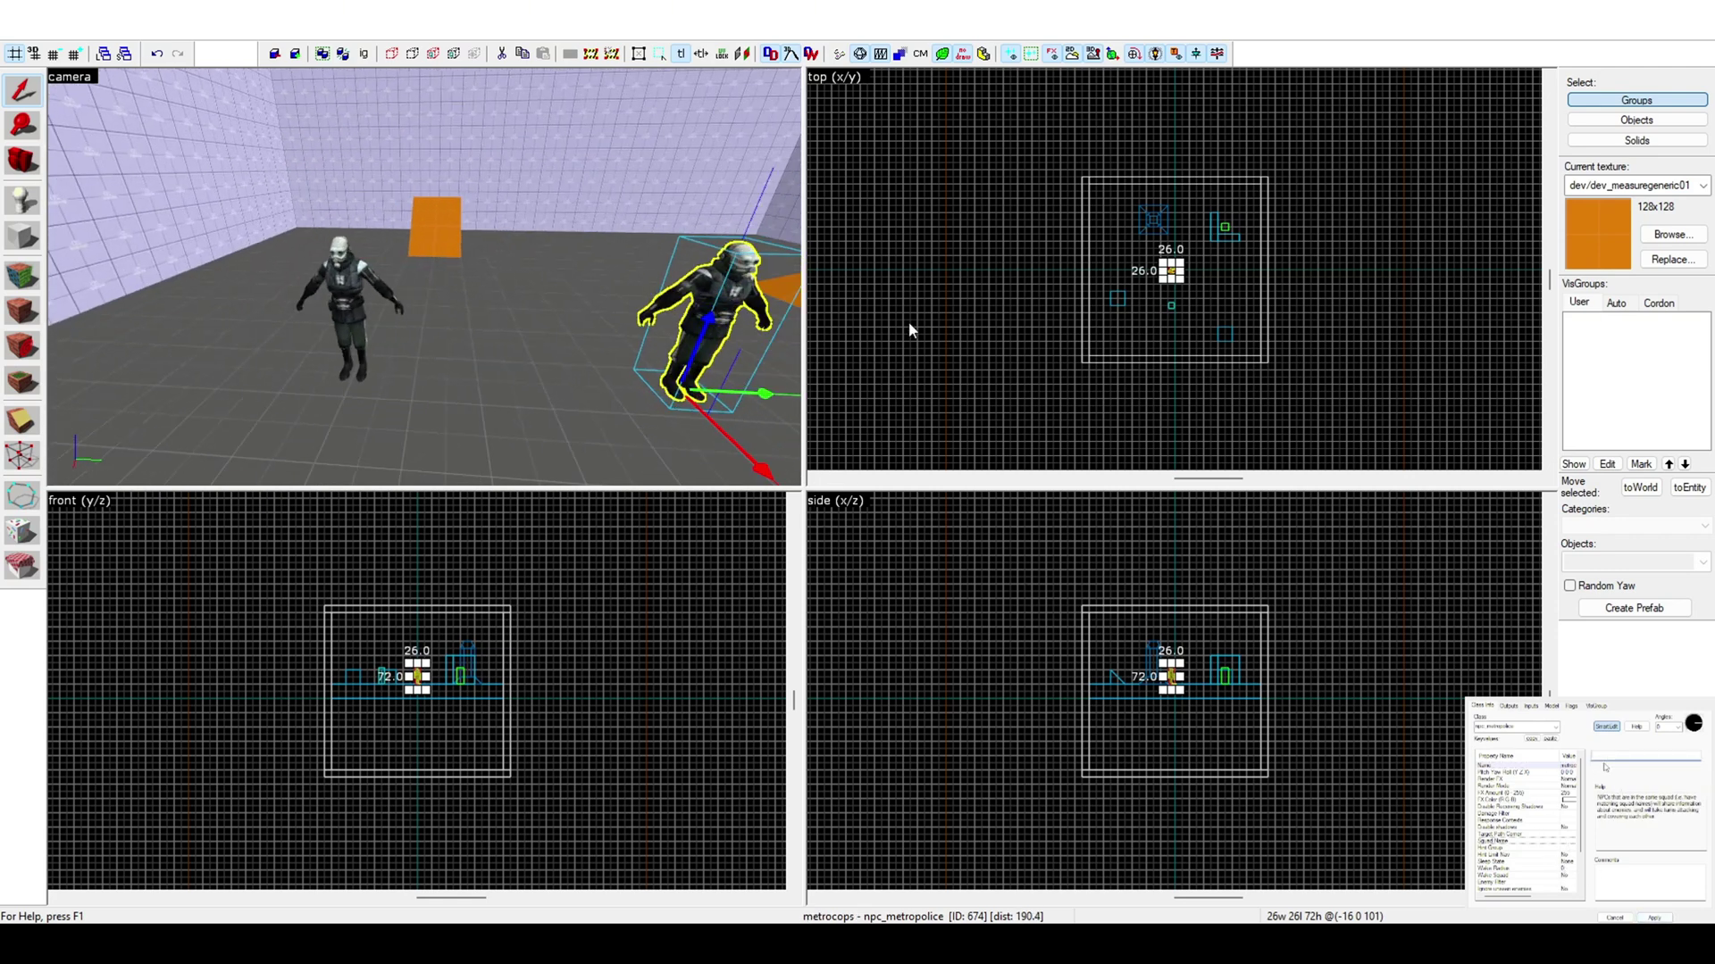
{"action": "left_click", "coordinate": [1011, 606]}
{"action": "key", "text": "z"}
{"action": "key", "text": "s"}
{"action": "key", "text": "z"}
{"action": "scroll", "coordinate": [742, 514], "scroll_direction": "down", "scroll_amount": 1}
{"action": "scroll", "coordinate": [743, 514], "scroll_direction": "down", "scroll_amount": 1}
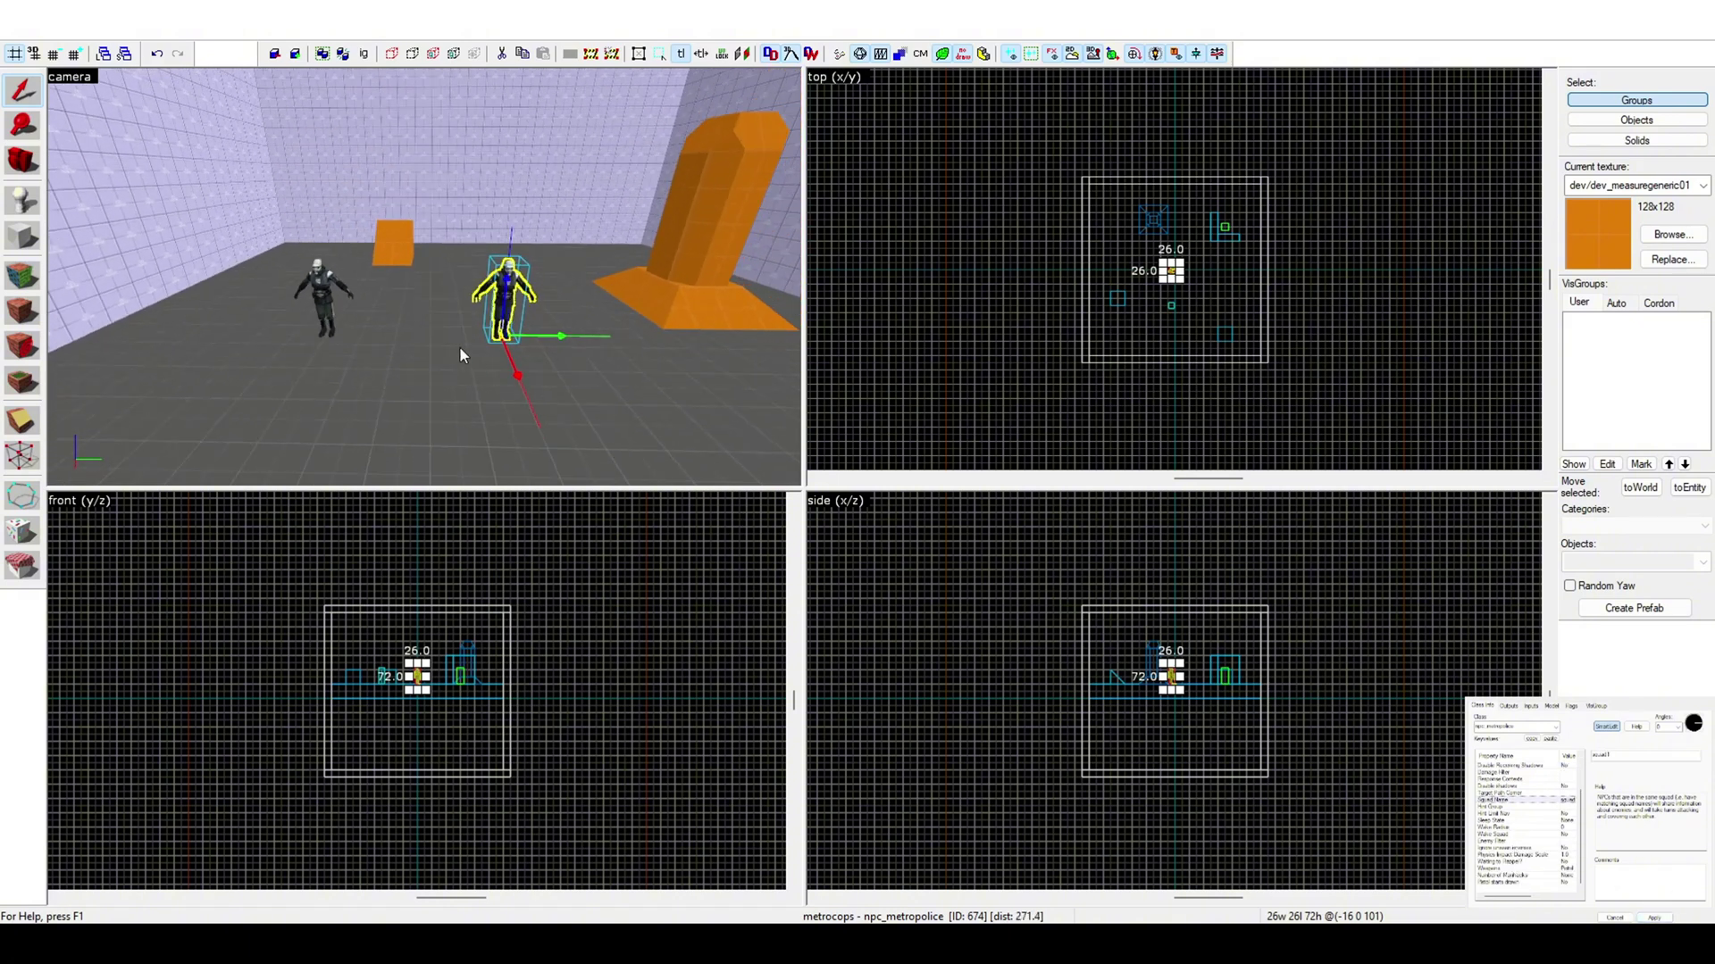
- Set the duplicated metropolice NPC's pistol to start drawn and apply the change
{"action": "key", "text": "z"}
{"action": "key", "text": "w"}
{"action": "key", "text": "z"}
{"action": "left_click", "coordinate": [837, 531]}
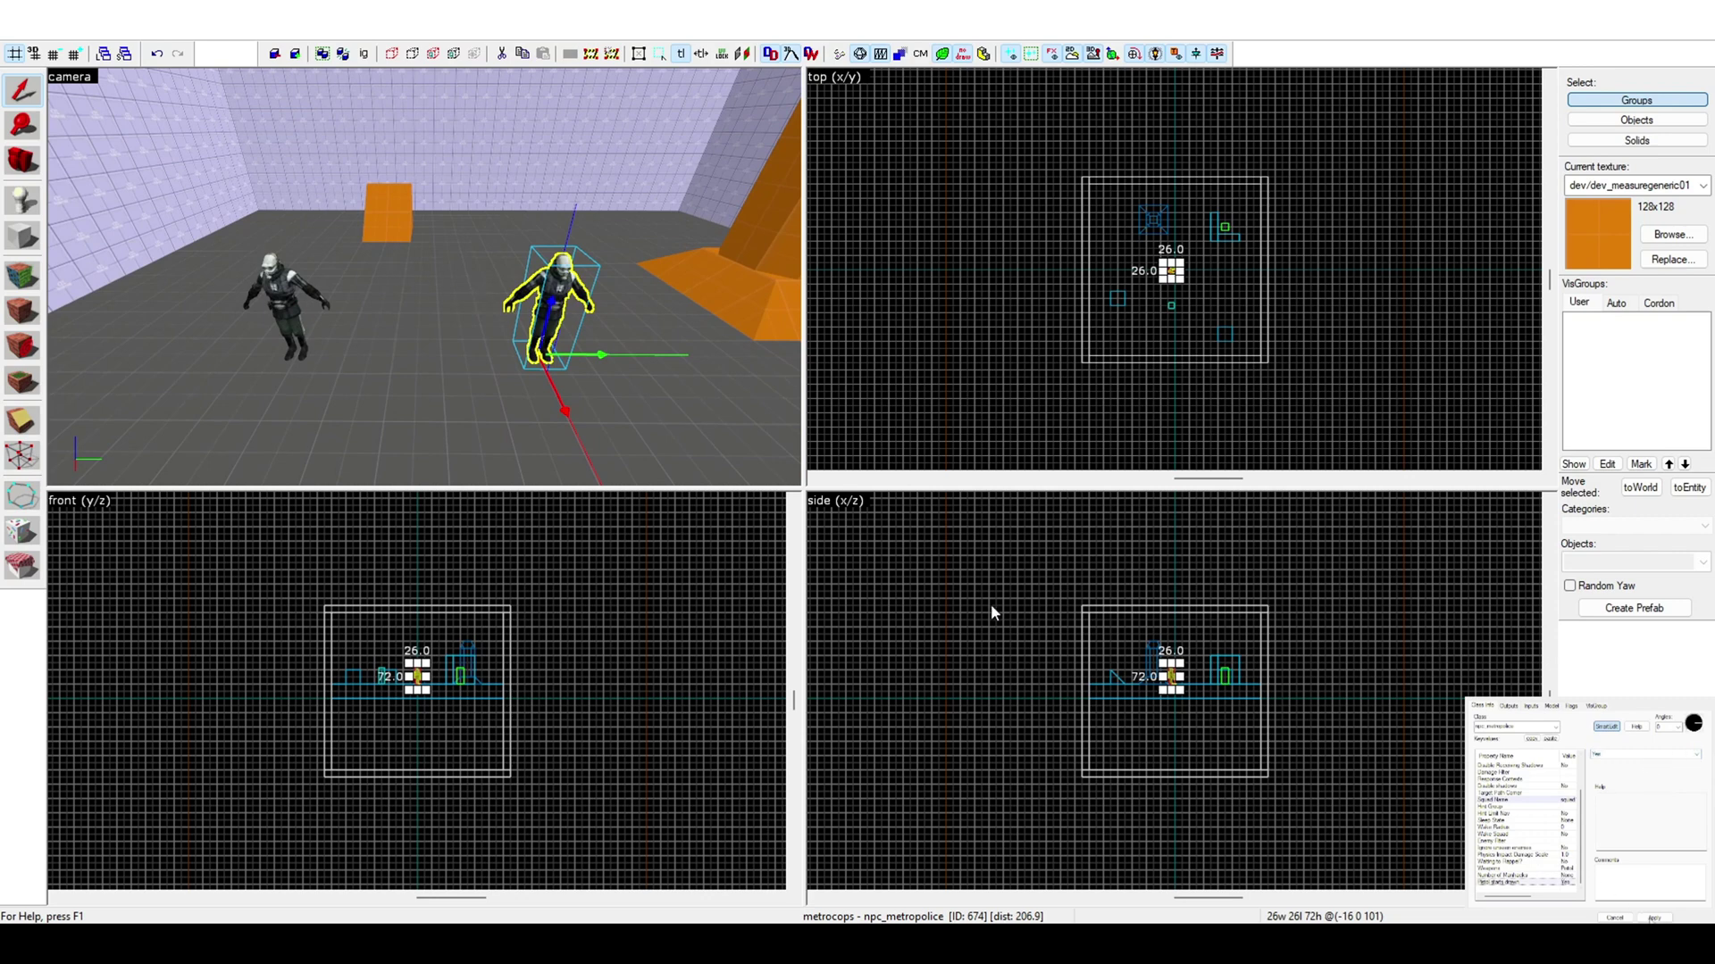
{"action": "scroll", "coordinate": [720, 448], "scroll_direction": "up", "scroll_amount": 2}
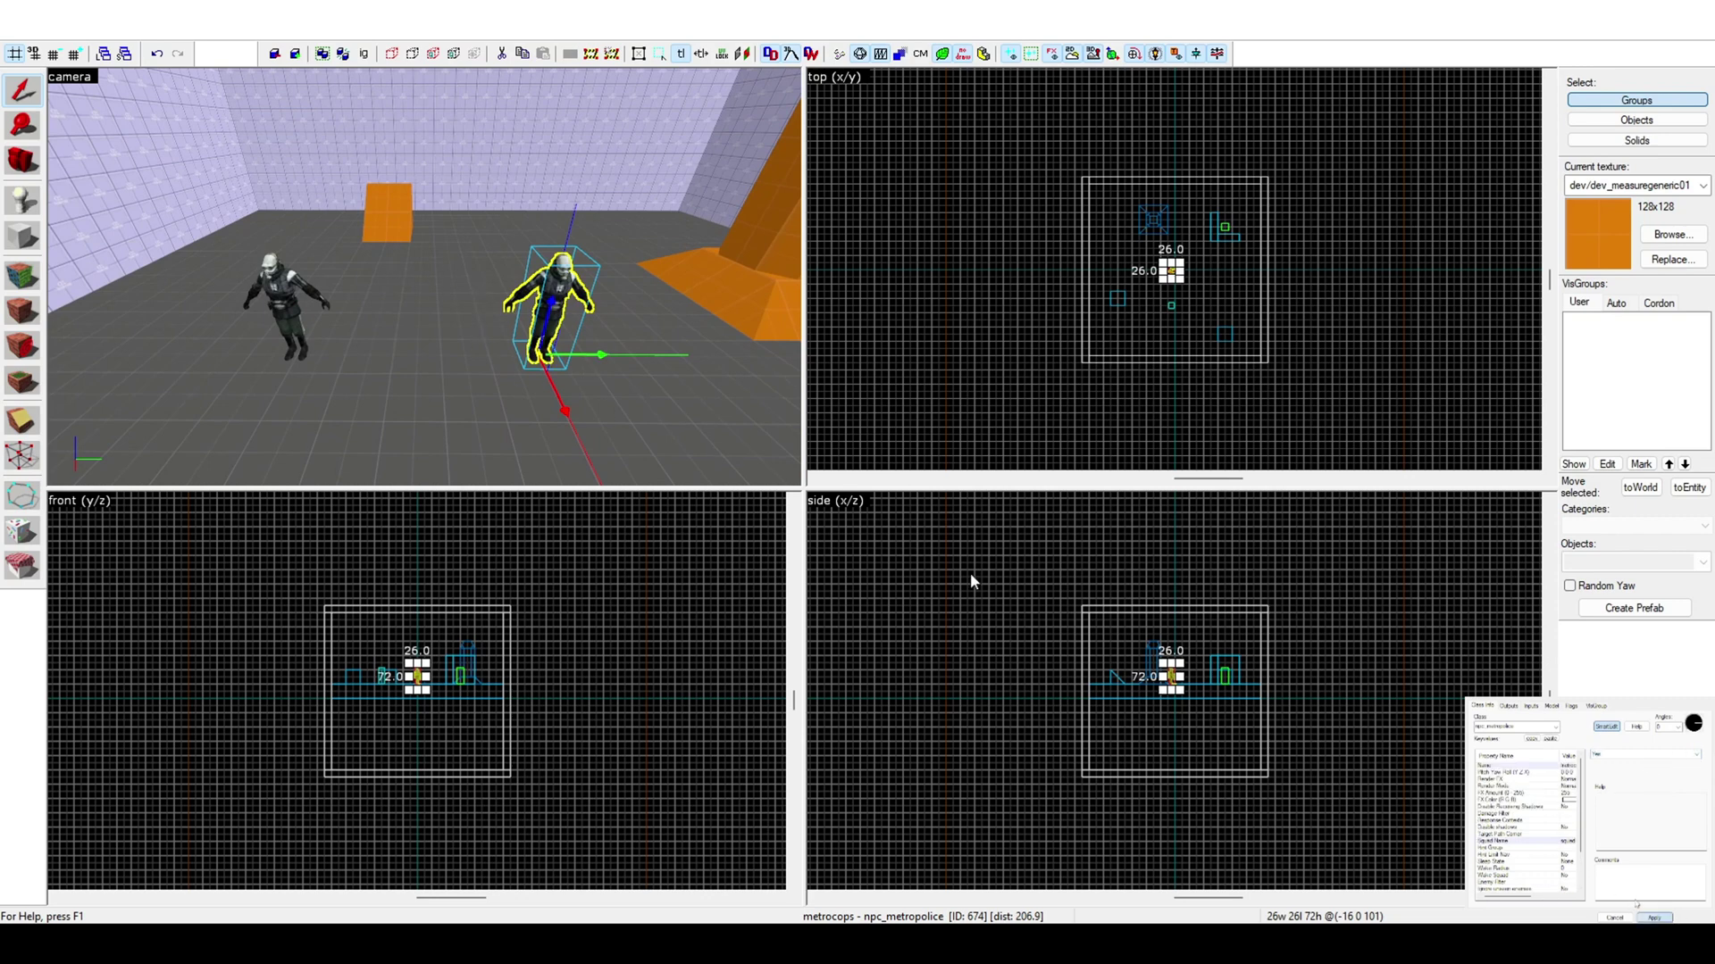
{"action": "key", "text": "z"}
{"action": "key", "text": "w"}
{"action": "key", "text": "z"}
{"action": "key", "text": "z"}
{"action": "key", "text": "d"}
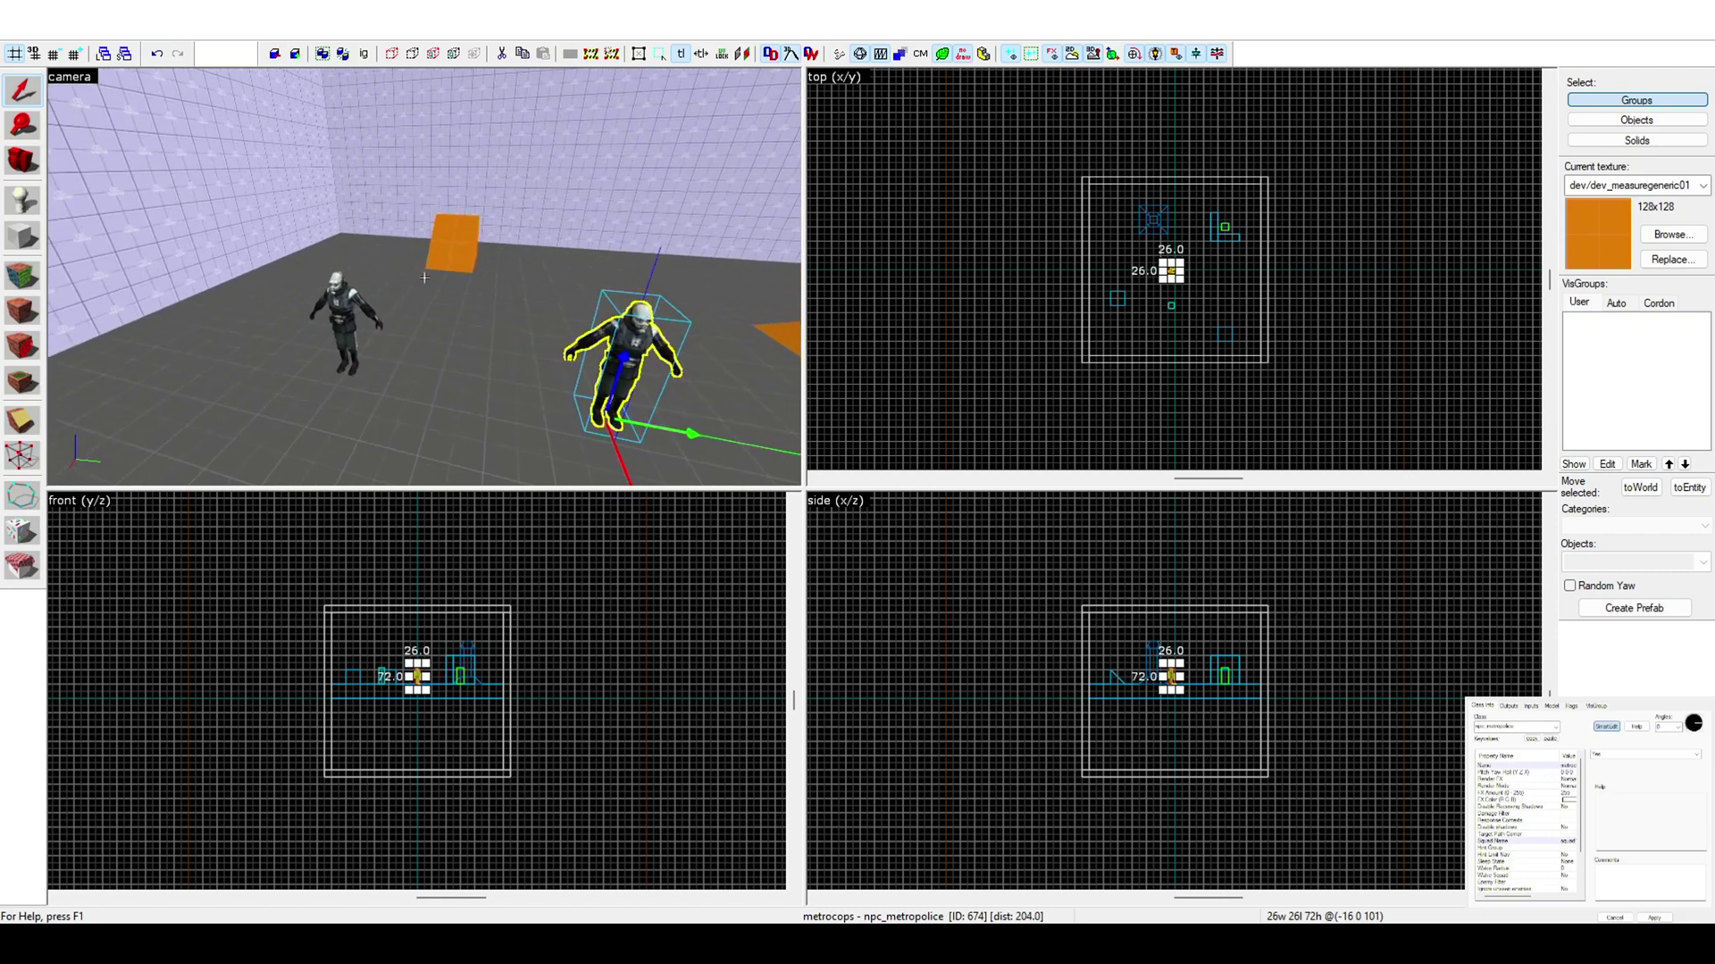
{"action": "key", "text": "w"}
{"action": "key", "text": "z"}
{"action": "key", "text": "z"}
{"action": "key", "text": "s"}
{"action": "key", "text": "a"}
{"action": "key", "text": "z"}
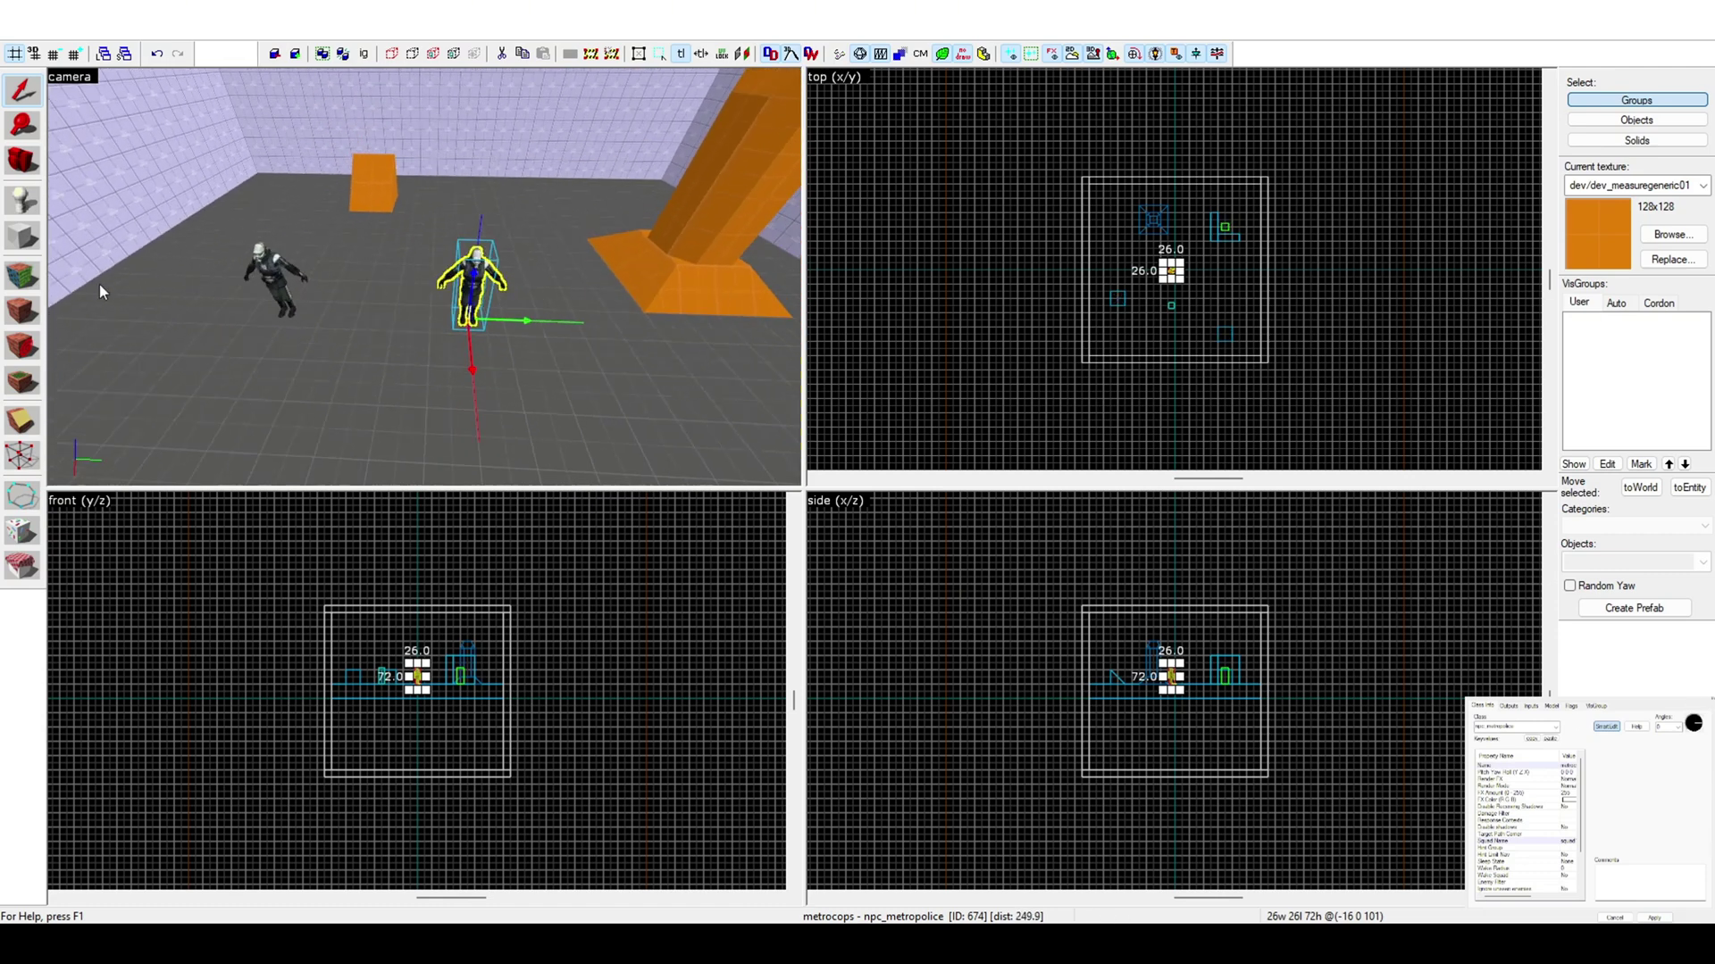
- Place another point entity on the floor in front of the two metropolice NPCs and change its class to info_node
{"action": "left_click", "coordinate": [24, 207]}
{"action": "key", "text": "z"}
{"action": "key", "text": "w"}
{"action": "key", "text": "z"}
{"action": "left_click", "coordinate": [422, 329]}
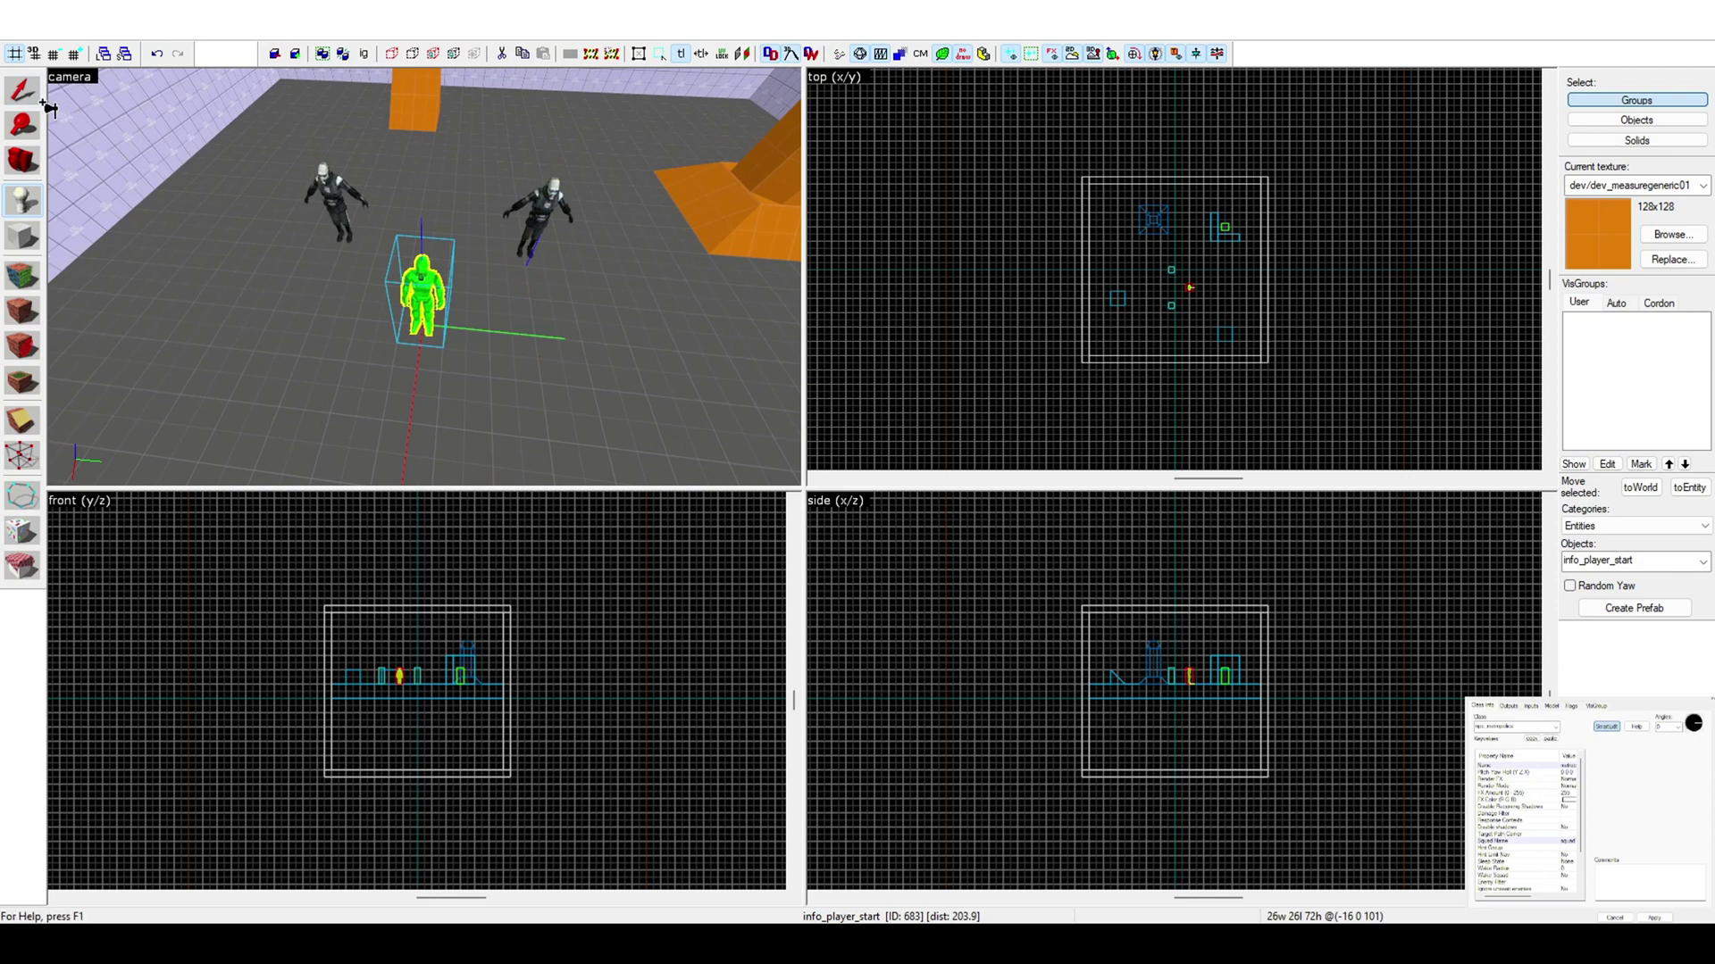
{"action": "left_click", "coordinate": [24, 92]}
{"action": "key", "text": "w"}
{"action": "key", "text": "w"}
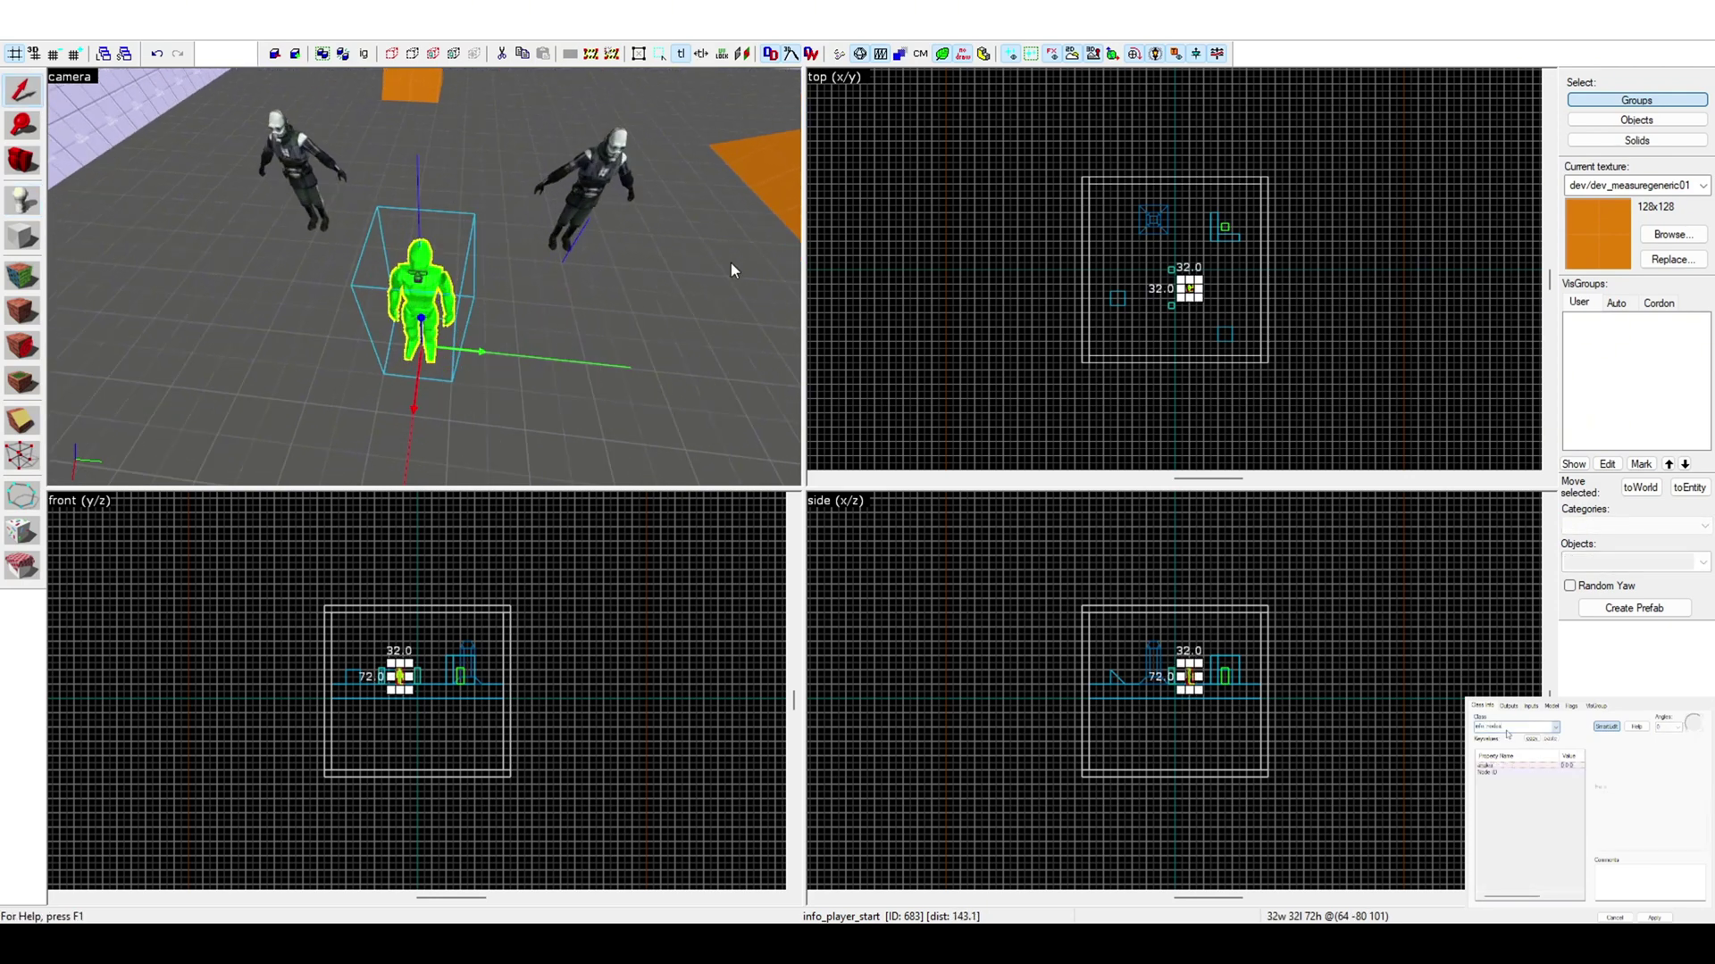
{"action": "left_click", "coordinate": [996, 598]}
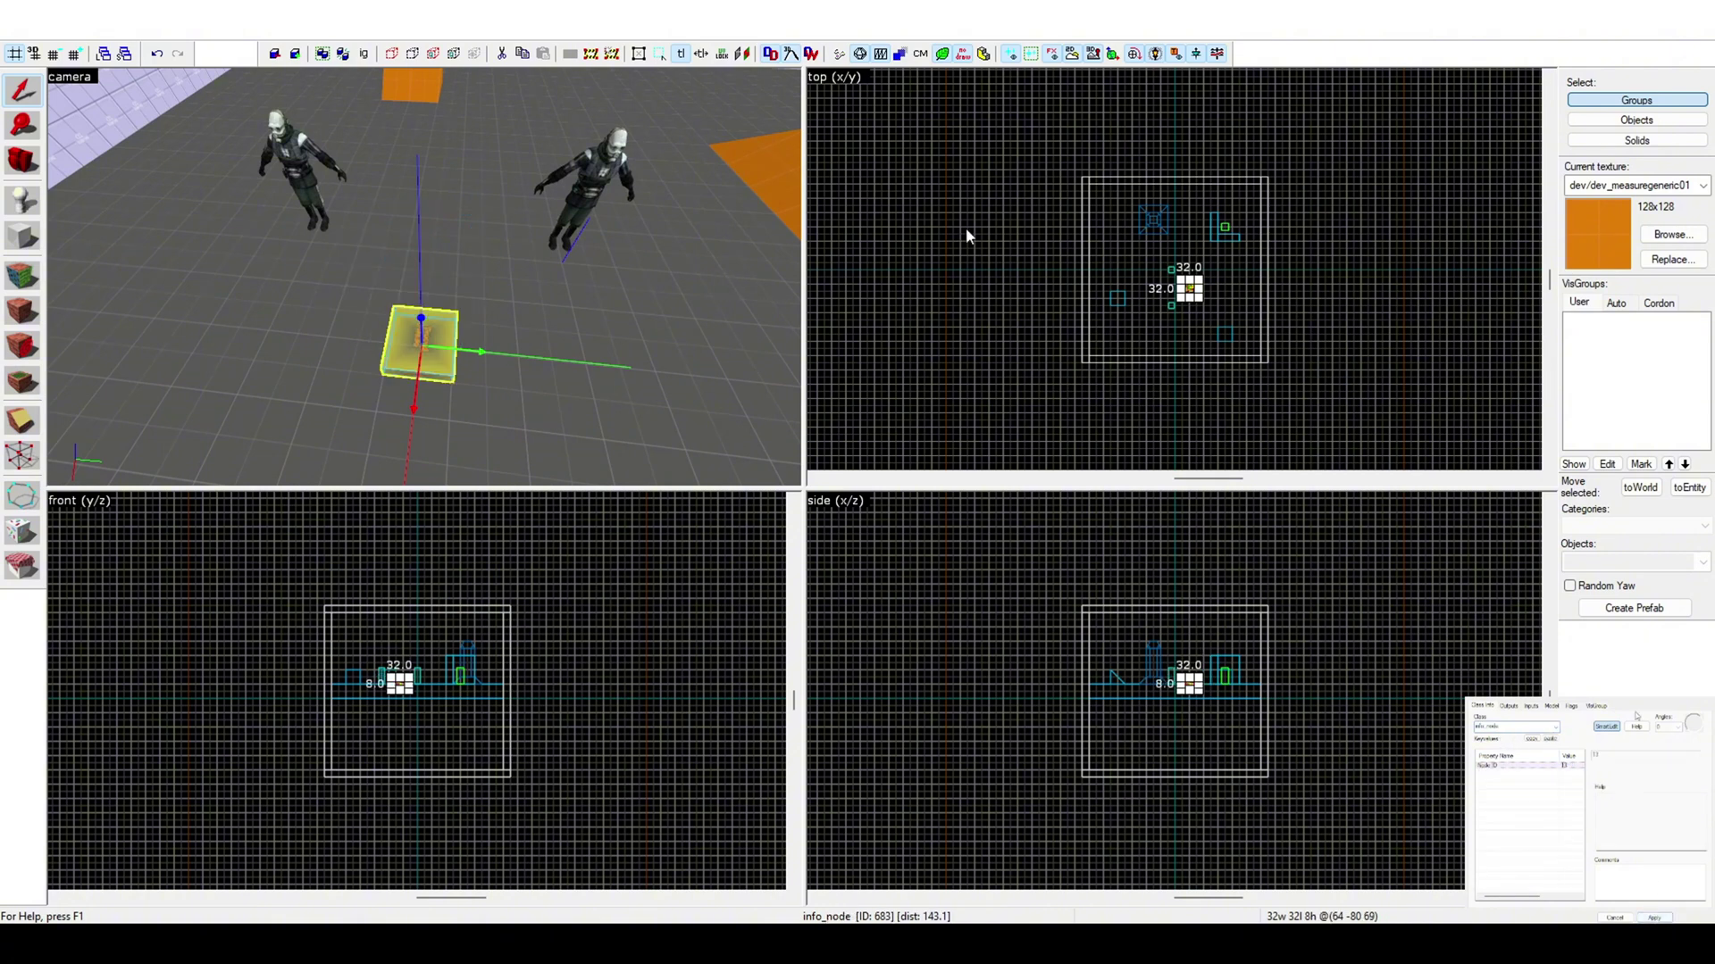
- Raise the info_node above the floor to a height of about 100 units on the Z axis
{"action": "key", "text": "z"}
{"action": "key", "text": "w"}
{"action": "key", "text": "a"}
{"action": "key", "text": "s"}
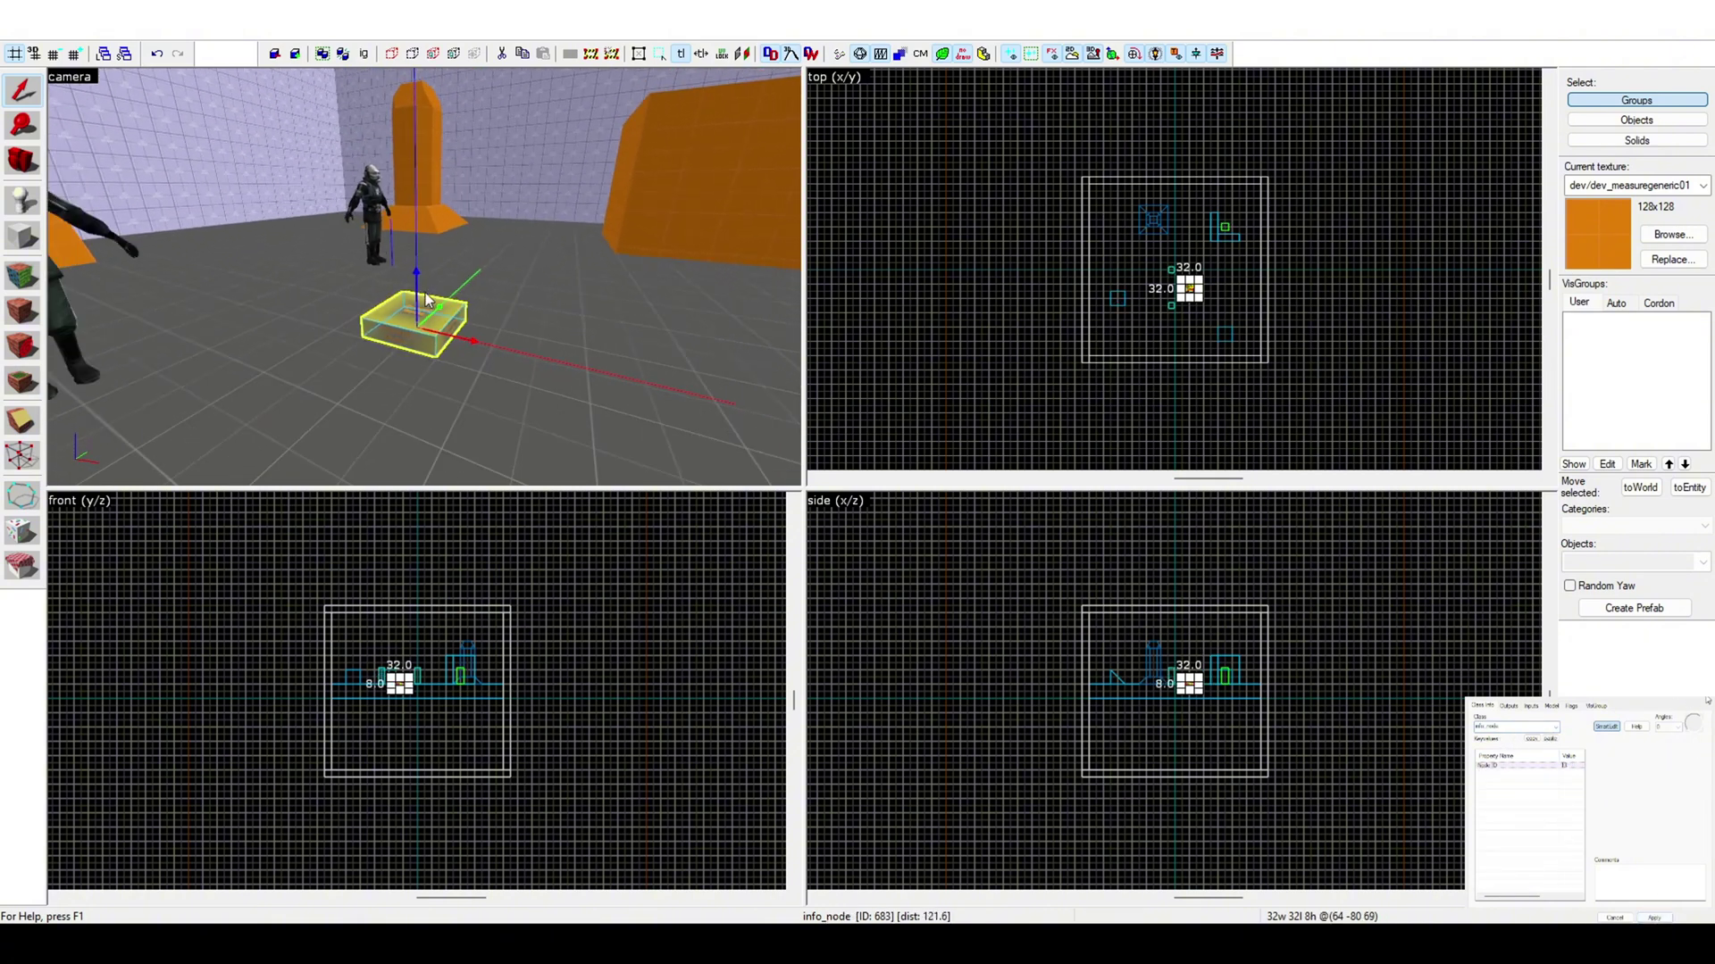
{"action": "key", "text": "z"}
{"action": "left_click_drag", "start_coordinate": [422, 269], "coordinate": [422, 238]}
{"action": "key", "text": "z"}
{"action": "key", "text": "d"}
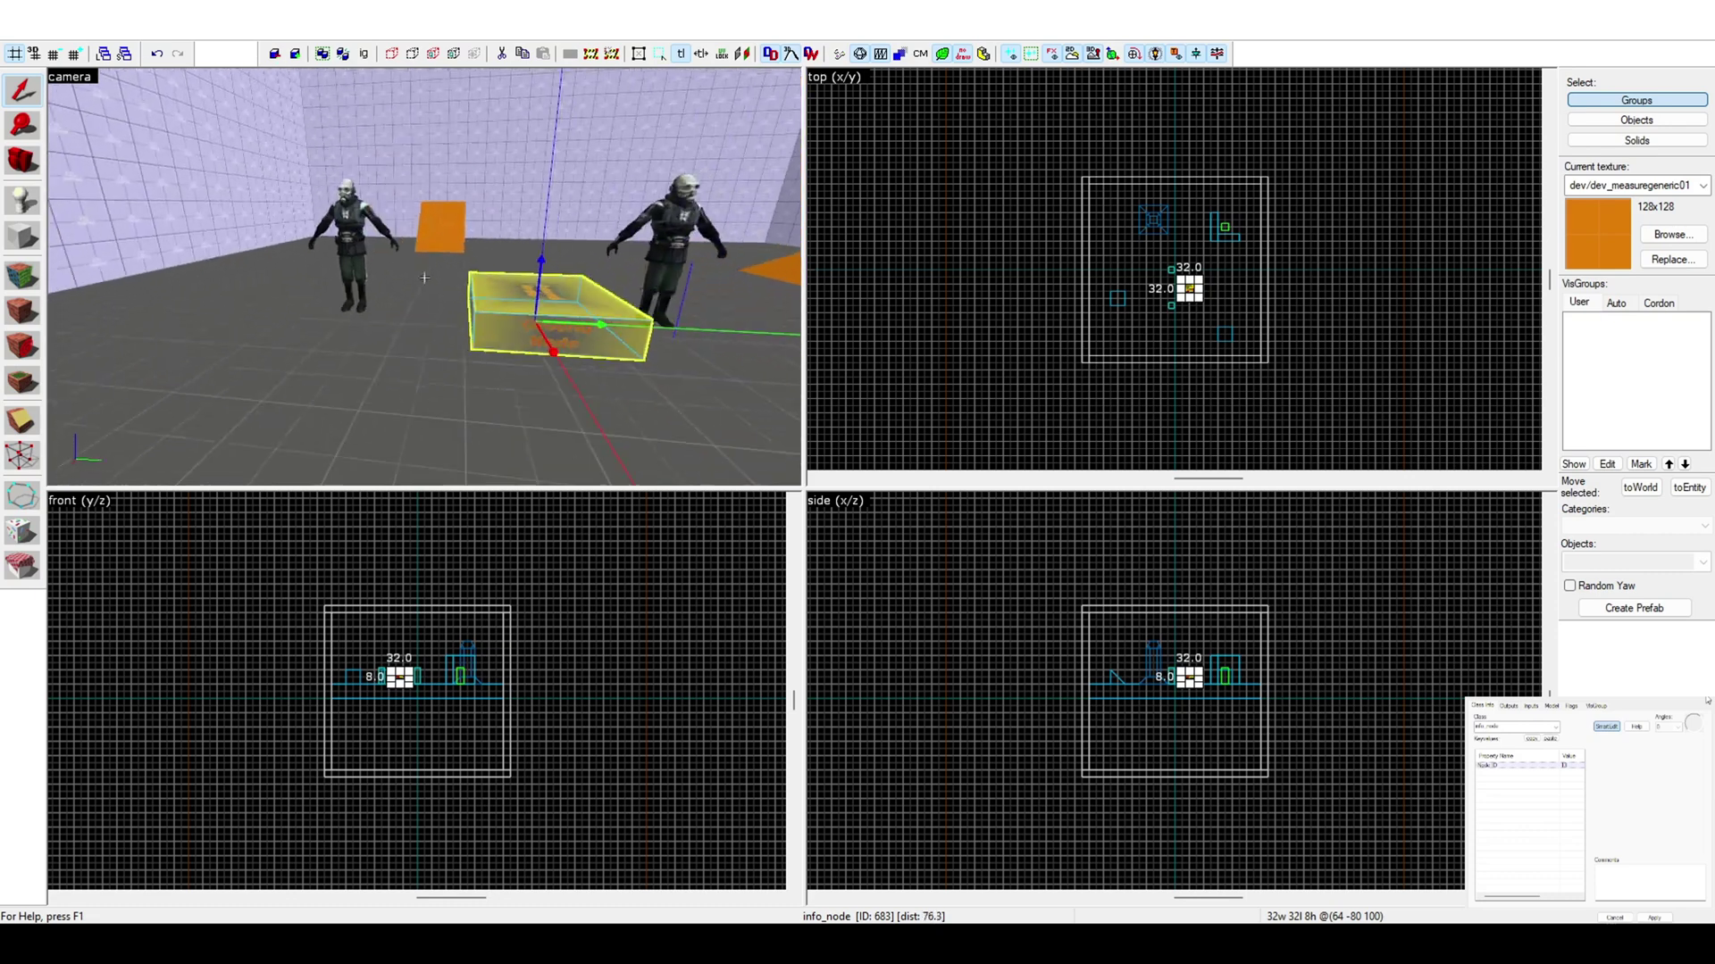
{"action": "key", "text": "z"}
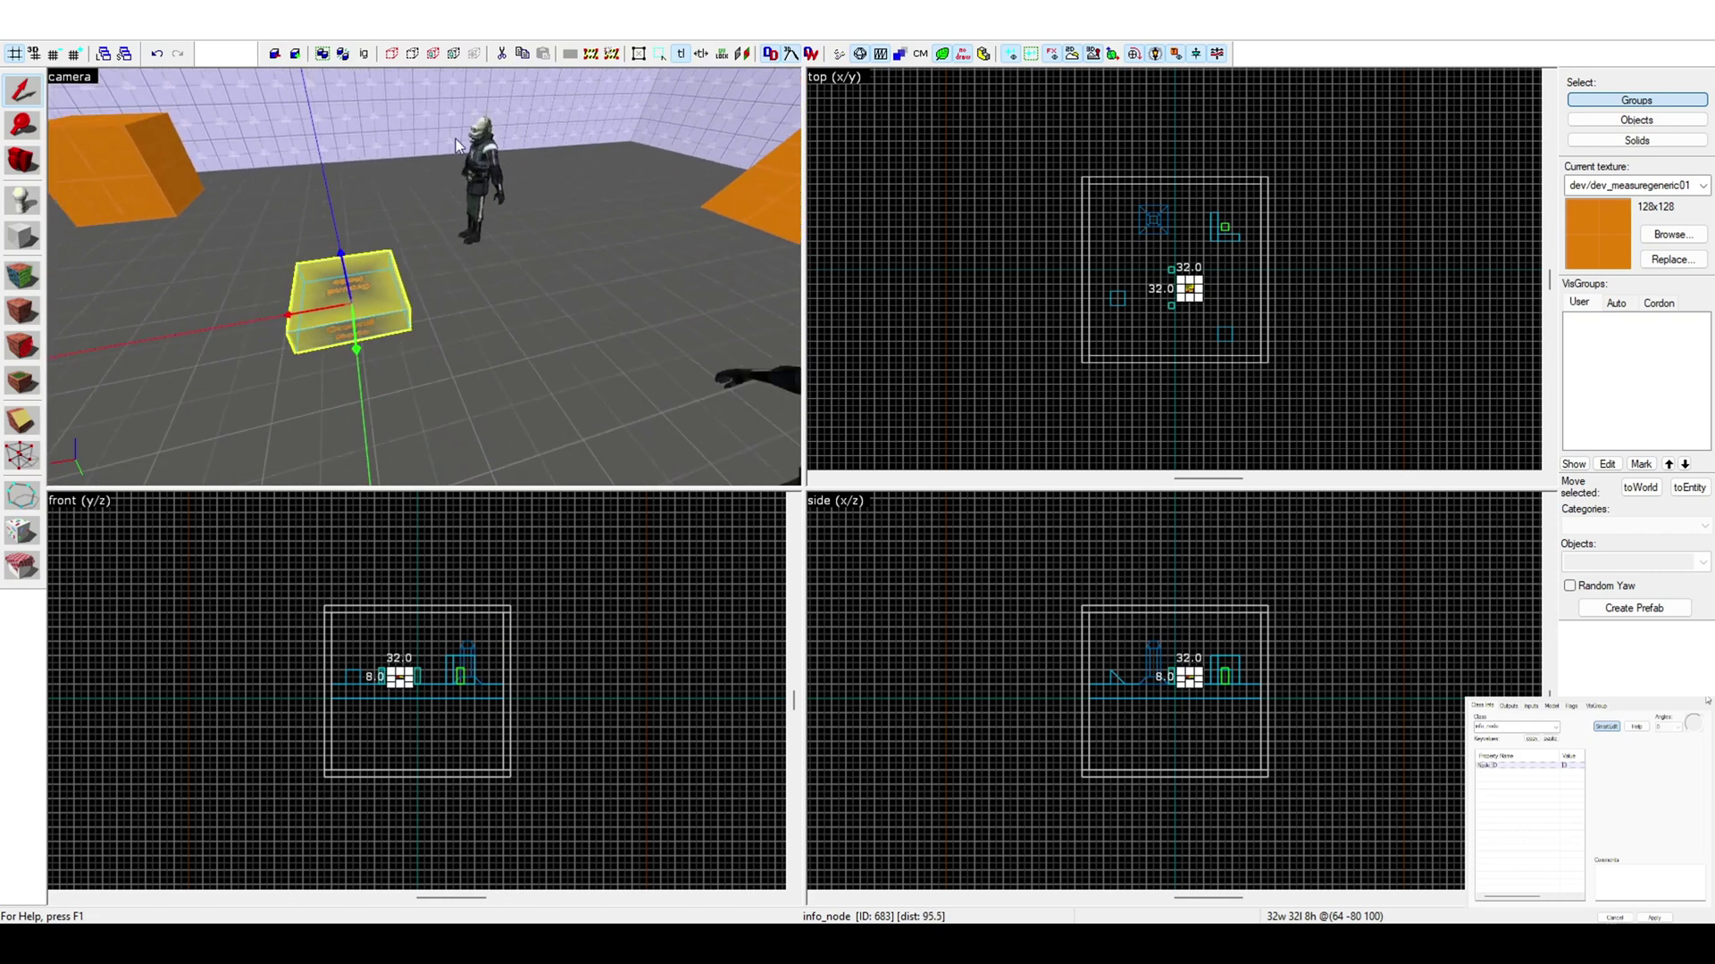
{"action": "key", "text": "z"}
{"action": "key", "text": "d"}
{"action": "key", "text": "z"}
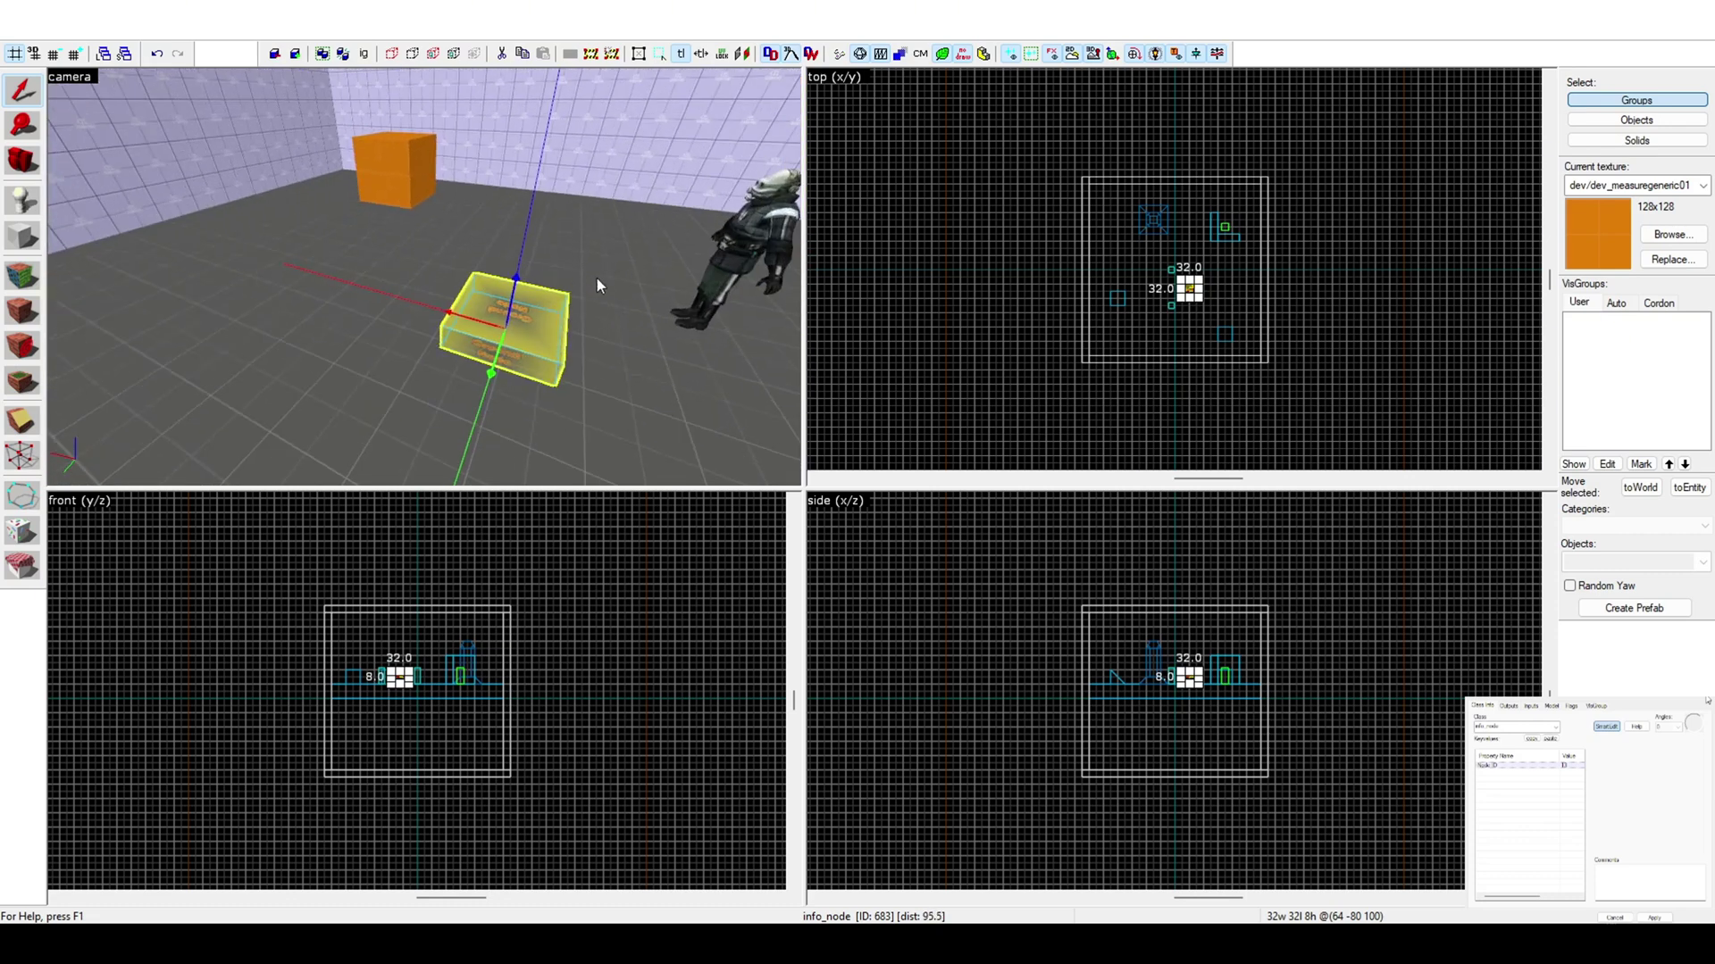
{"action": "key", "text": "z"}
{"action": "key", "text": "w"}
{"action": "key", "text": "s"}
{"action": "key", "text": "a"}
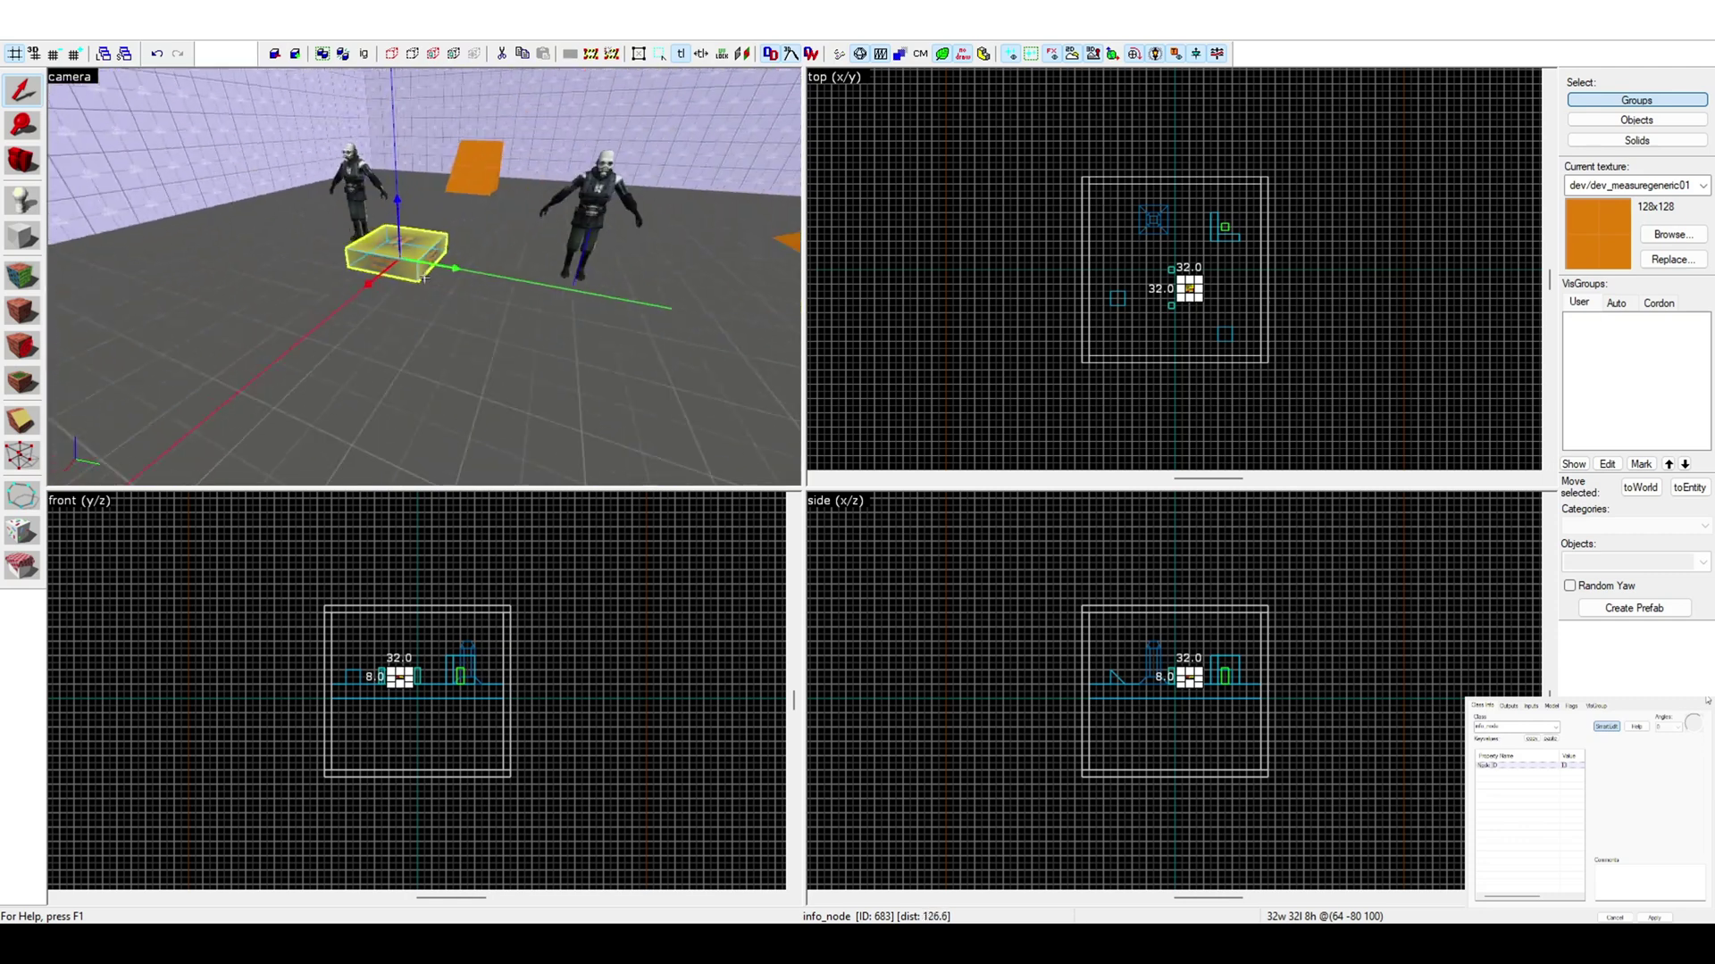
- Move the info_node away from the metropolice NPCs along the X axis to X 160
{"action": "key", "text": "z"}
{"action": "key", "text": "z"}
{"action": "key", "text": "d"}
{"action": "key", "text": "s"}
{"action": "key", "text": "z"}
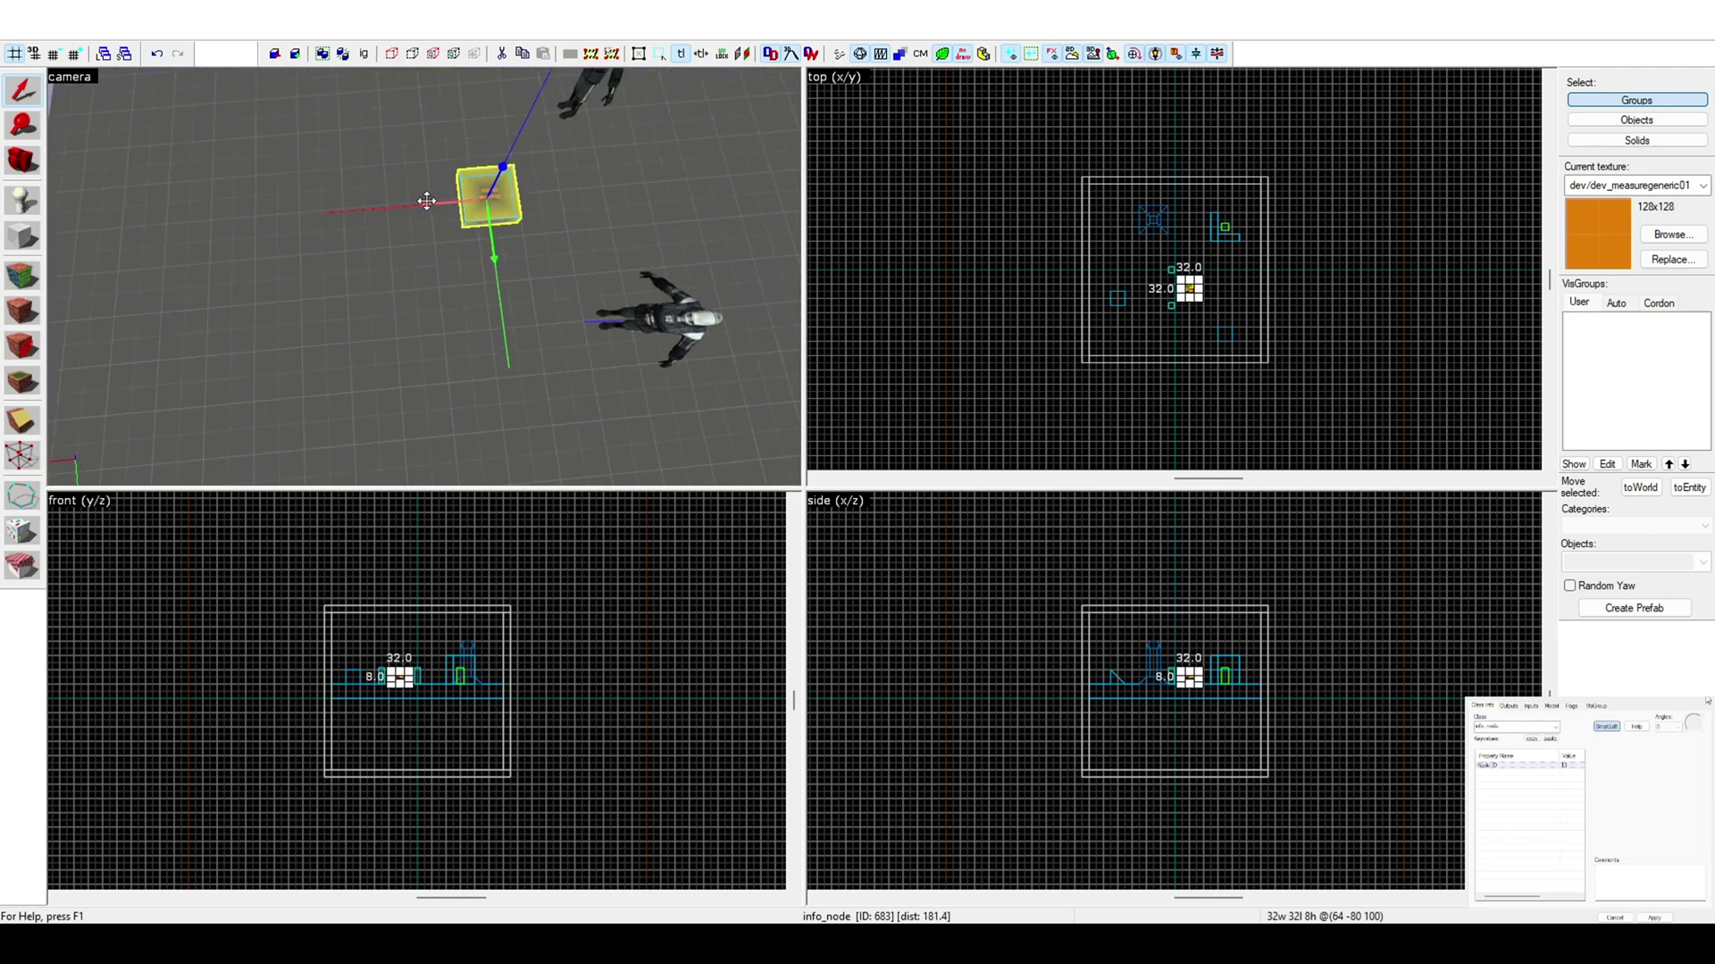
{"action": "left_click_drag", "start_coordinate": [427, 201], "coordinate": [288, 229]}
- Duplicate the info_node four times, spacing the copies across the floor around the two metropolice NPCs
{"action": "key", "text": "z"}
{"action": "key", "text": "a"}
{"action": "key", "text": "z"}
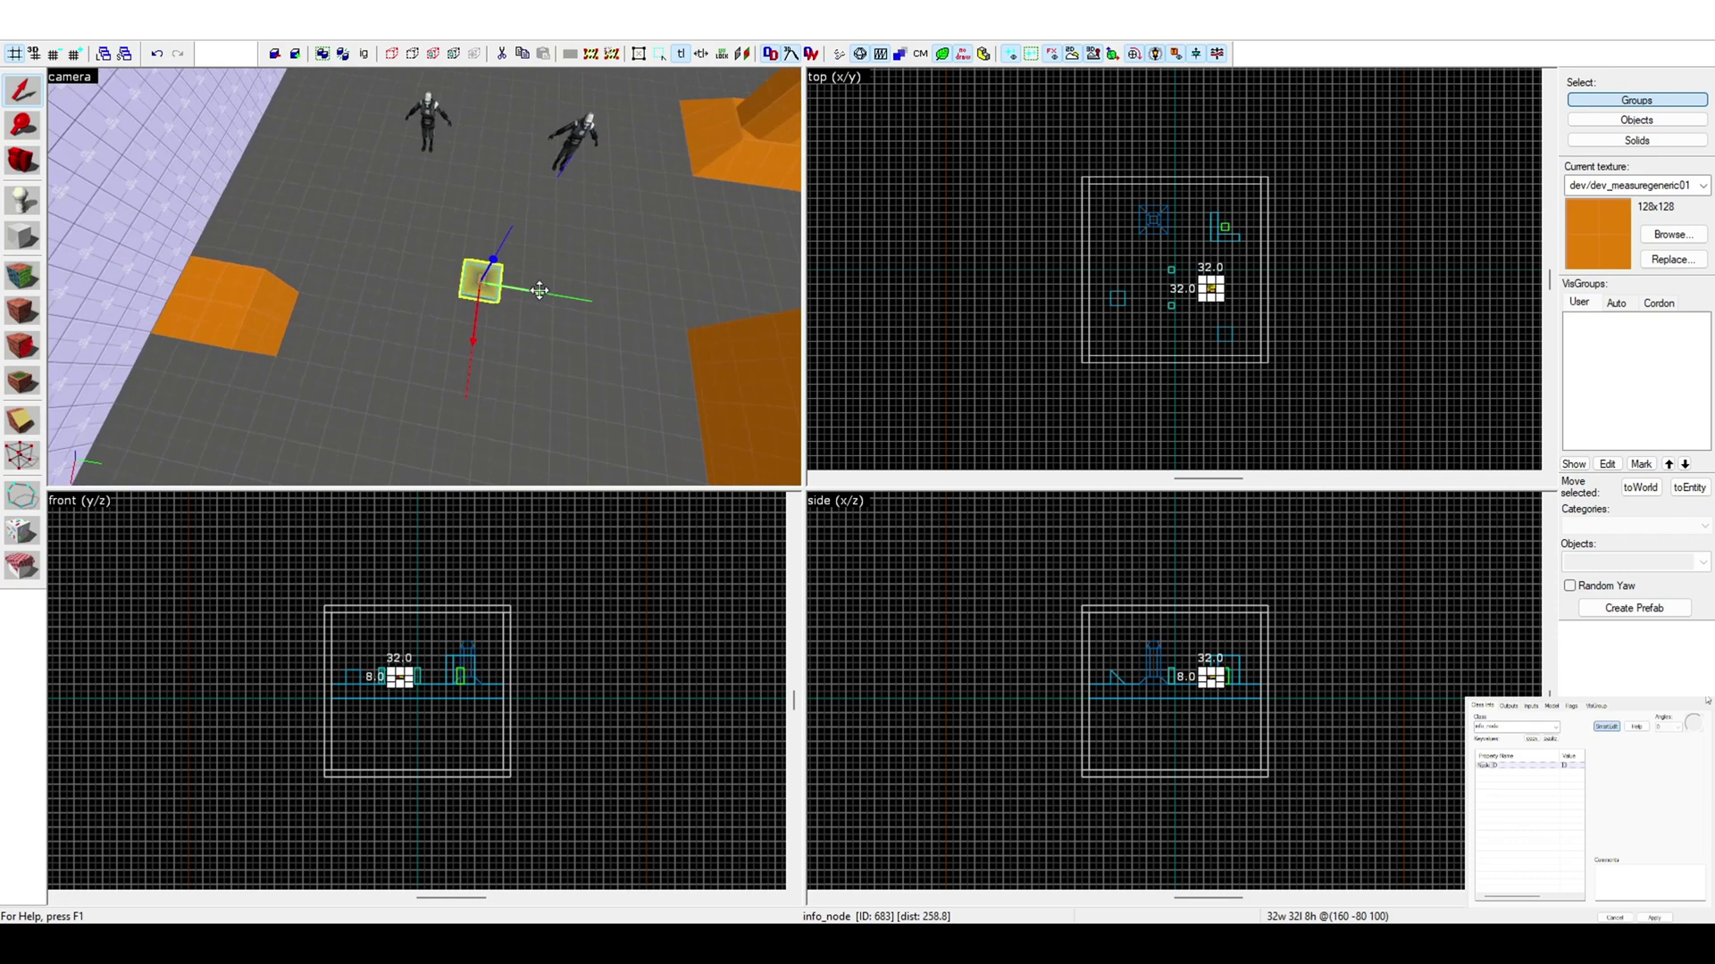
{"action": "mouse_move", "coordinate": [539, 290]}
{"action": "left_mouse_down", "text": "shift"}
{"action": "mouse_move", "coordinate": [360, 266]}
{"action": "mouse_move", "coordinate": [534, 257]}
{"action": "left_mouse_up", "text": "shift"}
{"action": "key", "text": "z"}
{"action": "key", "text": "d"}
{"action": "key", "text": "z"}
{"action": "key", "text": "z"}
{"action": "key", "text": "a"}
{"action": "key", "text": "z"}
{"action": "left_click_drag", "start_coordinate": [400, 204], "coordinate": [531, 237], "text": "shift"}
{"action": "key", "text": "z"}
{"action": "key", "text": "z"}
{"action": "left_click_drag", "start_coordinate": [412, 251], "coordinate": [544, 276], "text": "shift"}
- Add four more info_node copies to complete a three-by-three grid of nodes across the room
{"action": "key", "text": "z"}
{"action": "key", "text": "a"}
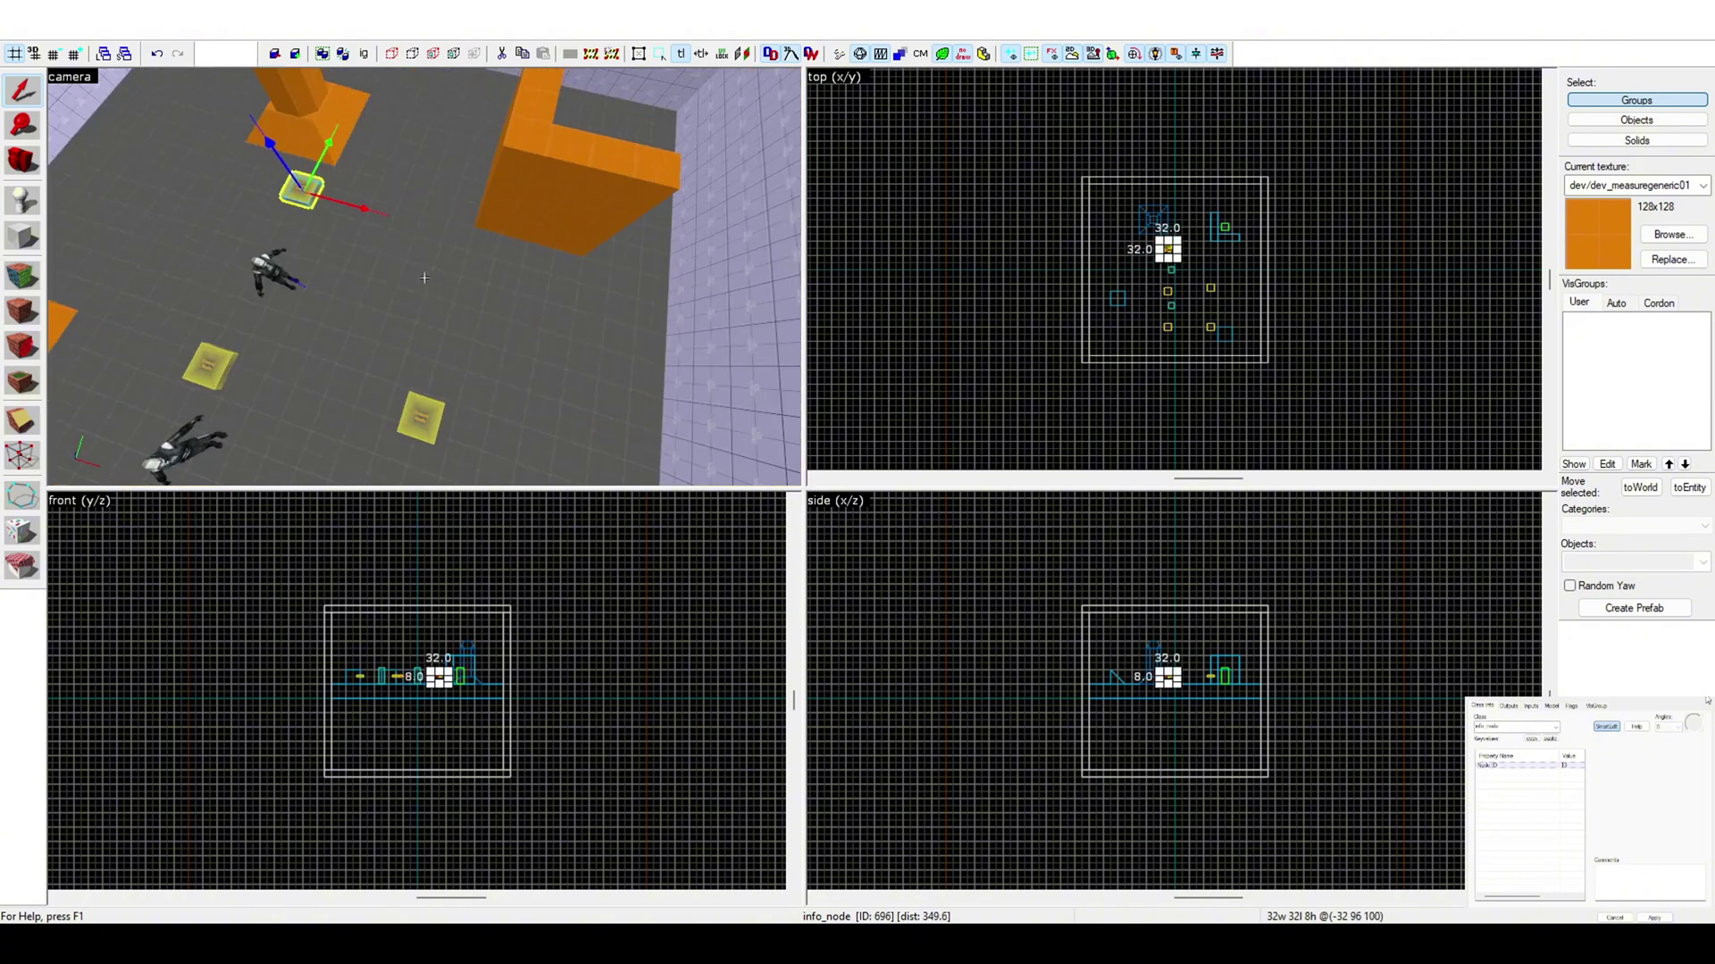
{"action": "key", "text": "z"}
{"action": "mouse_move", "coordinate": [381, 227]}
{"action": "left_mouse_down", "text": "shift"}
{"action": "mouse_move", "coordinate": [557, 263]}
{"action": "mouse_move", "coordinate": [217, 219]}
{"action": "left_mouse_up", "text": "shift"}
{"action": "key", "text": "z"}
{"action": "key", "text": "d"}
{"action": "key", "text": "z"}
{"action": "left_click_drag", "start_coordinate": [575, 241], "coordinate": [396, 261], "text": "shift"}
{"action": "key", "text": "z"}
{"action": "key", "text": "z"}
{"action": "left_click_drag", "start_coordinate": [543, 280], "coordinate": [400, 270], "text": "shift"}
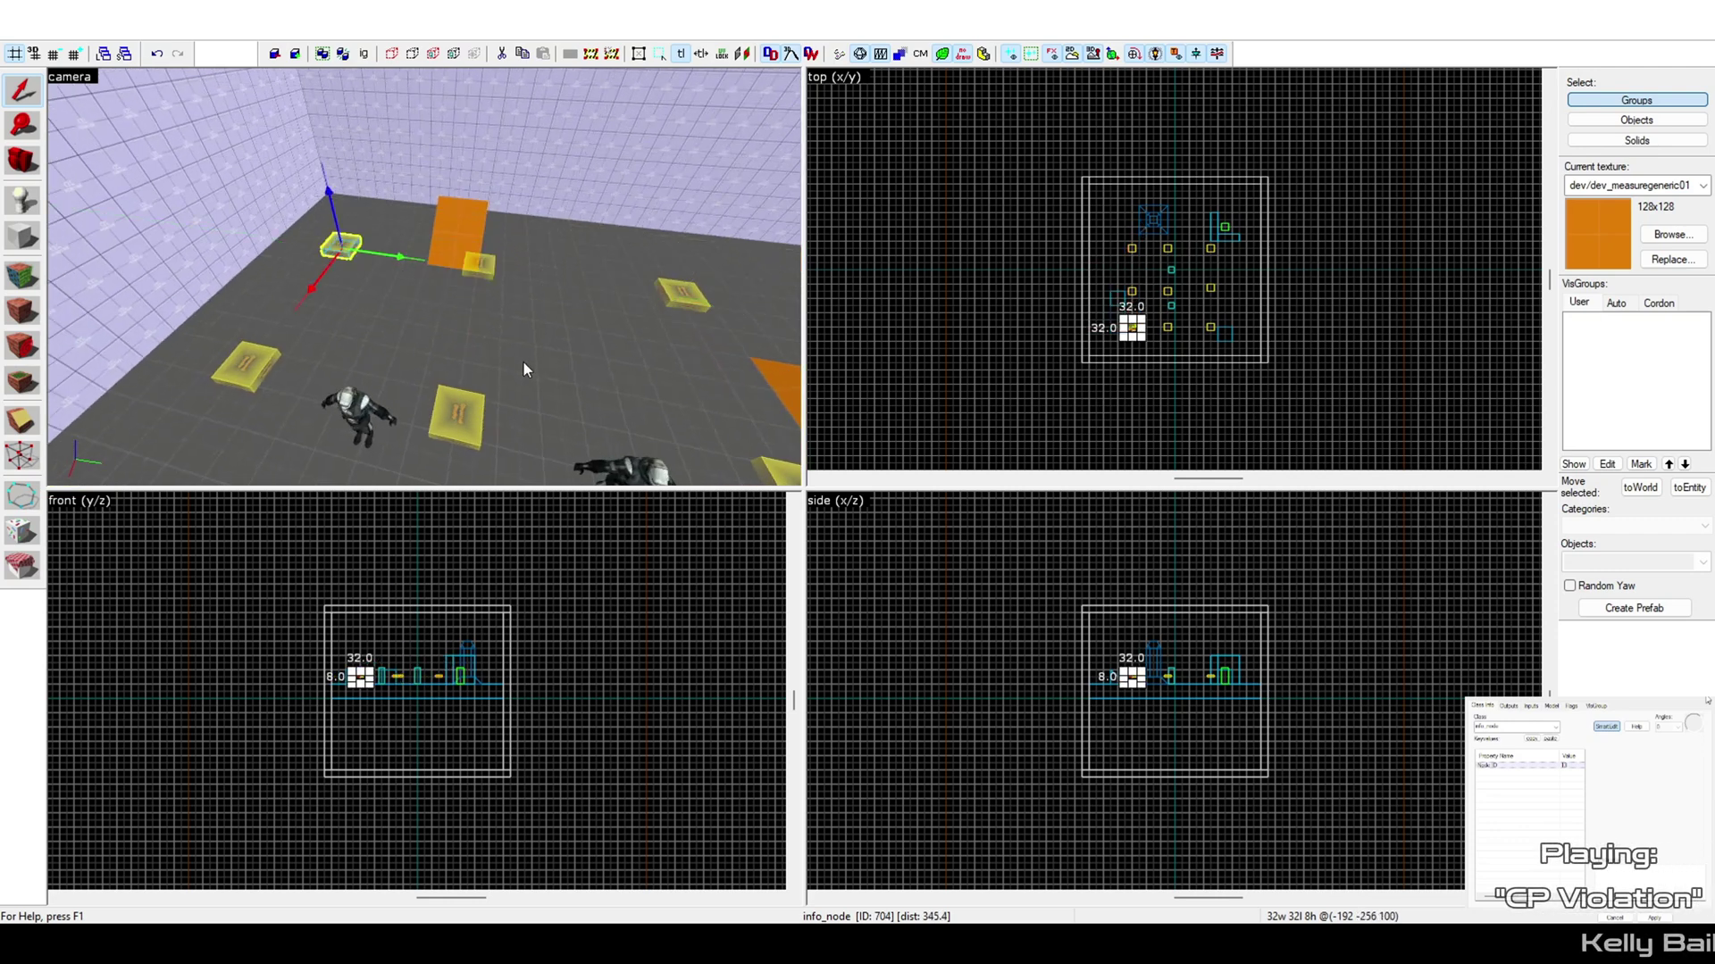
- Examine the layout around the metropolice NPCs, picking out one NPC and the neighbouring info_nodes
{"action": "key", "text": "z"}
{"action": "key", "text": "z"}
{"action": "left_click", "coordinate": [453, 291]}
{"action": "key", "text": "z"}
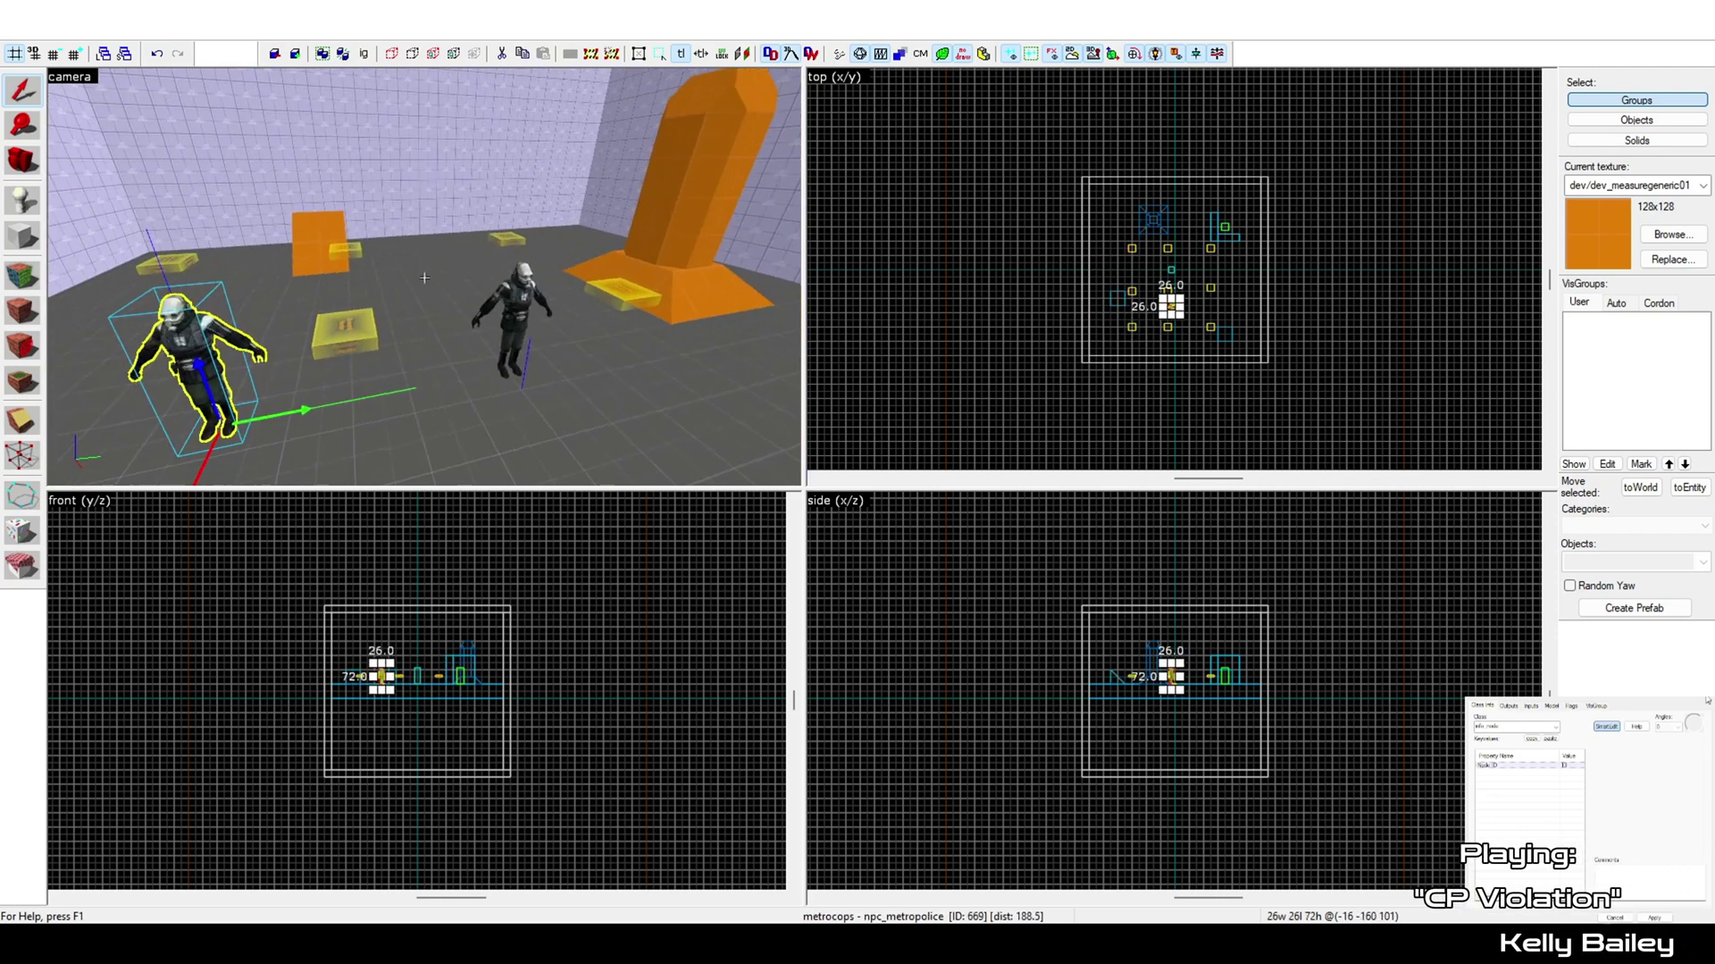
{"action": "key", "text": "z"}
{"action": "left_click", "coordinate": [364, 299]}
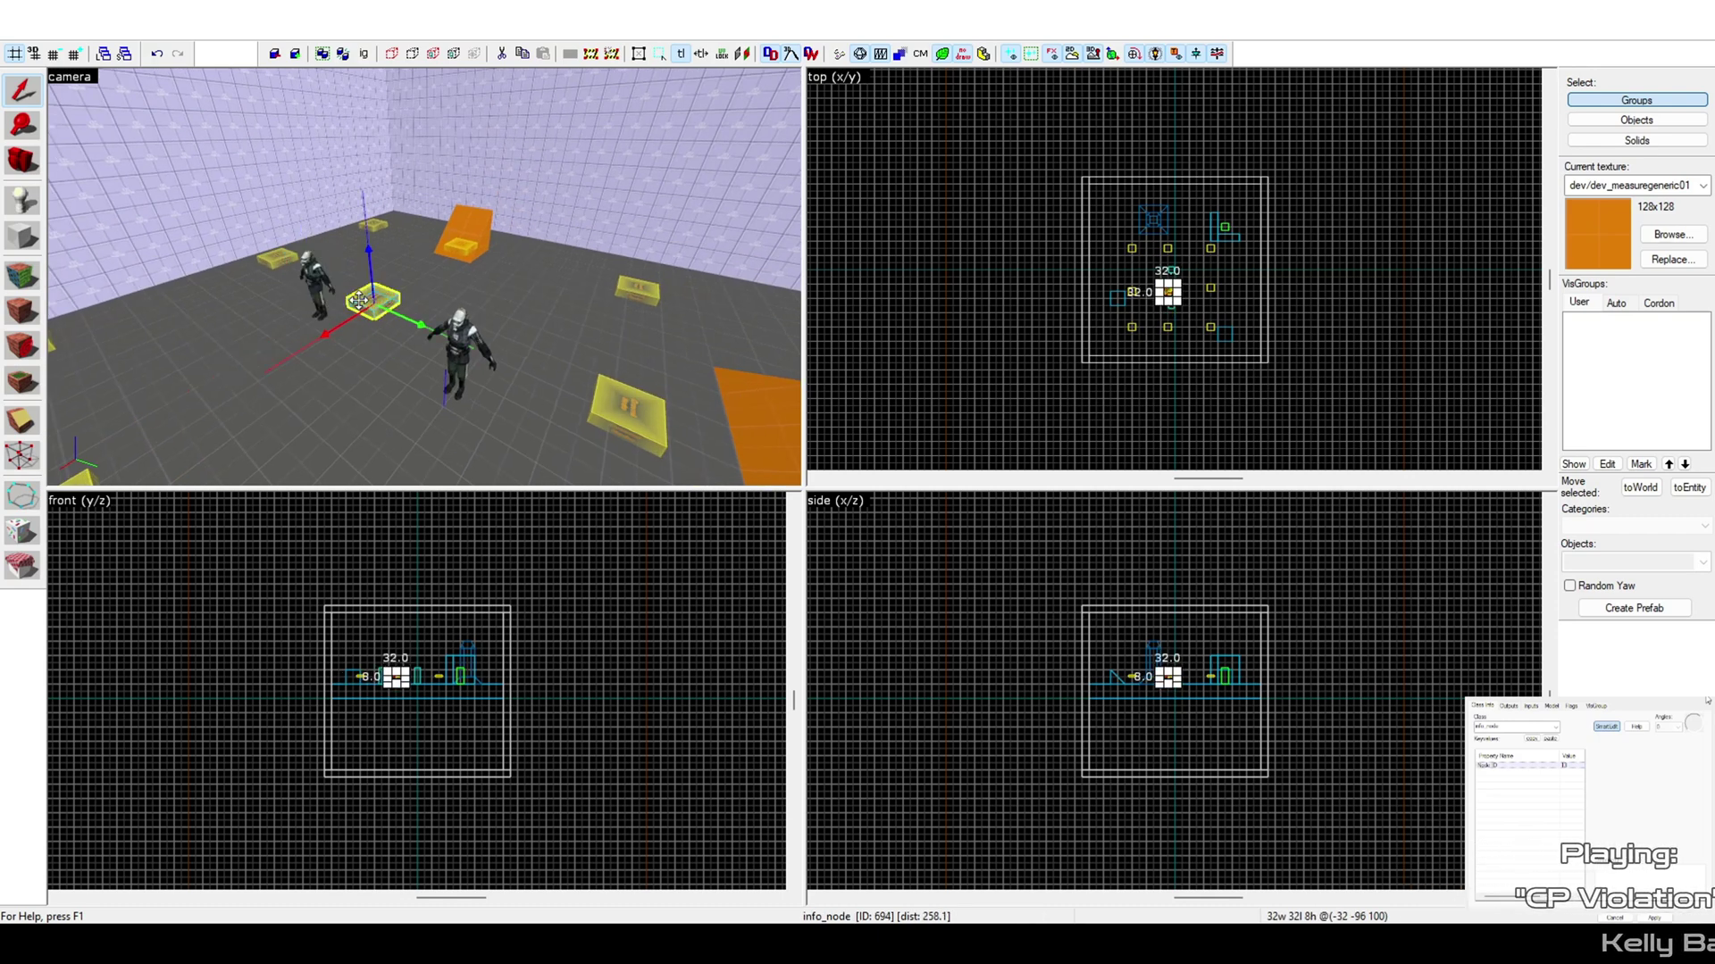
{"action": "key", "text": "z"}
{"action": "key", "text": "z"}
{"action": "left_click", "coordinate": [372, 226], "text": "ctrl"}
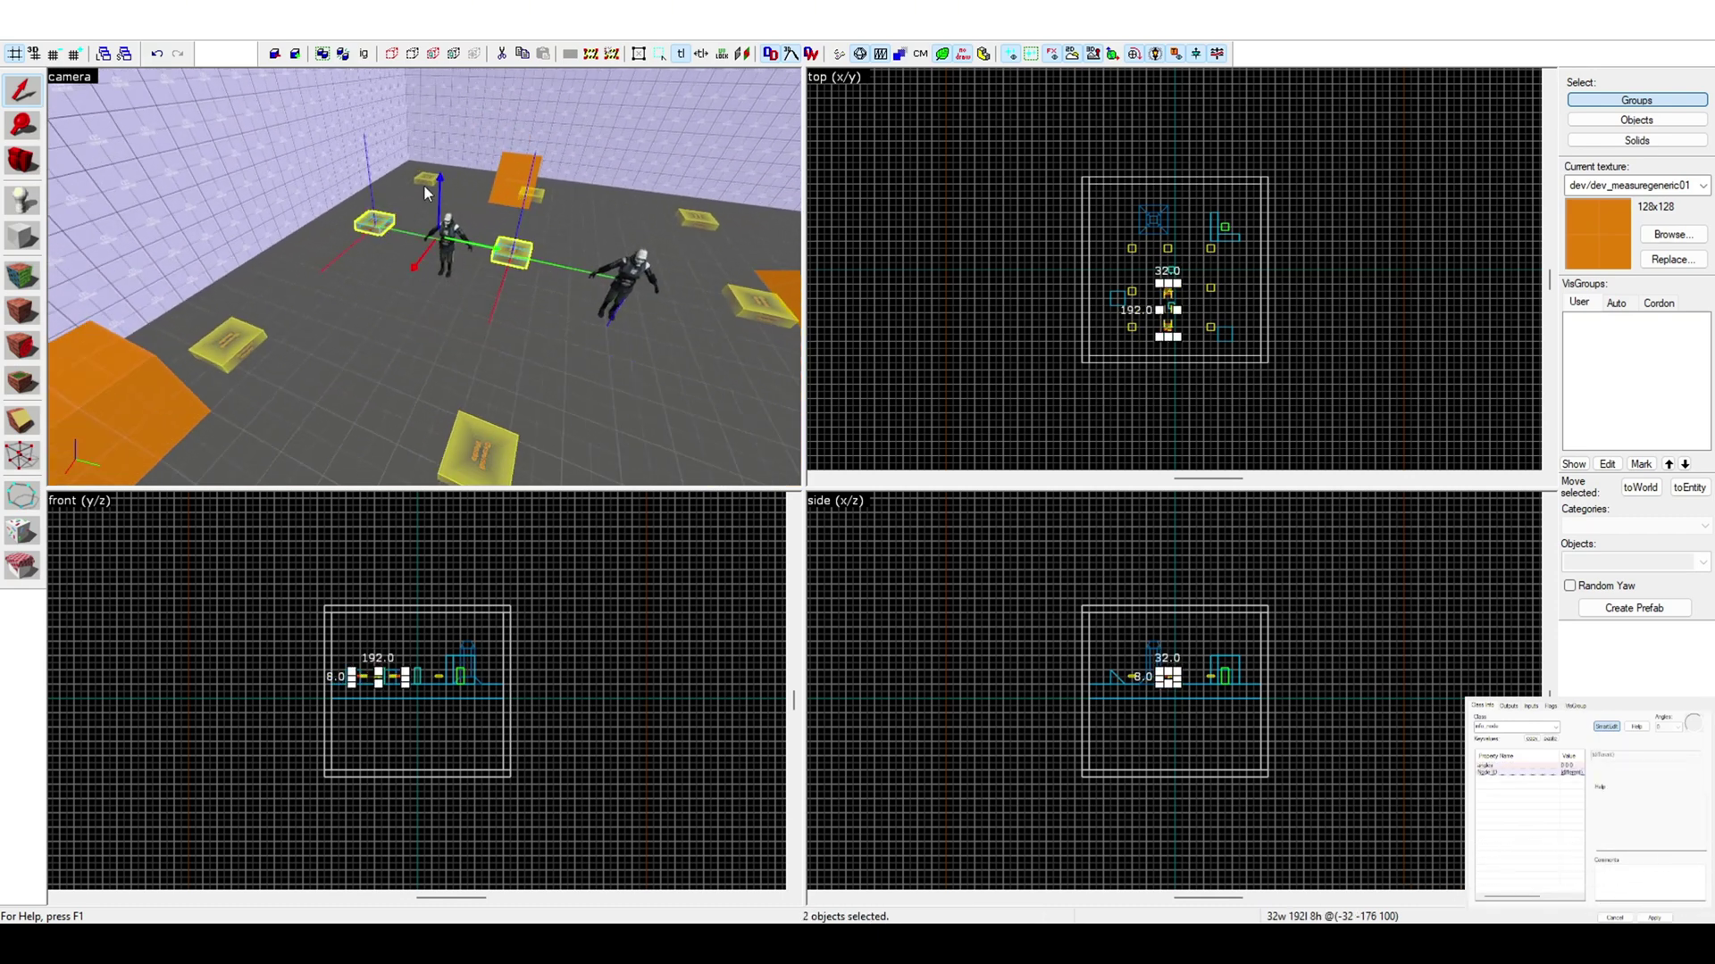
{"action": "left_click", "coordinate": [426, 183], "text": "ctrl"}
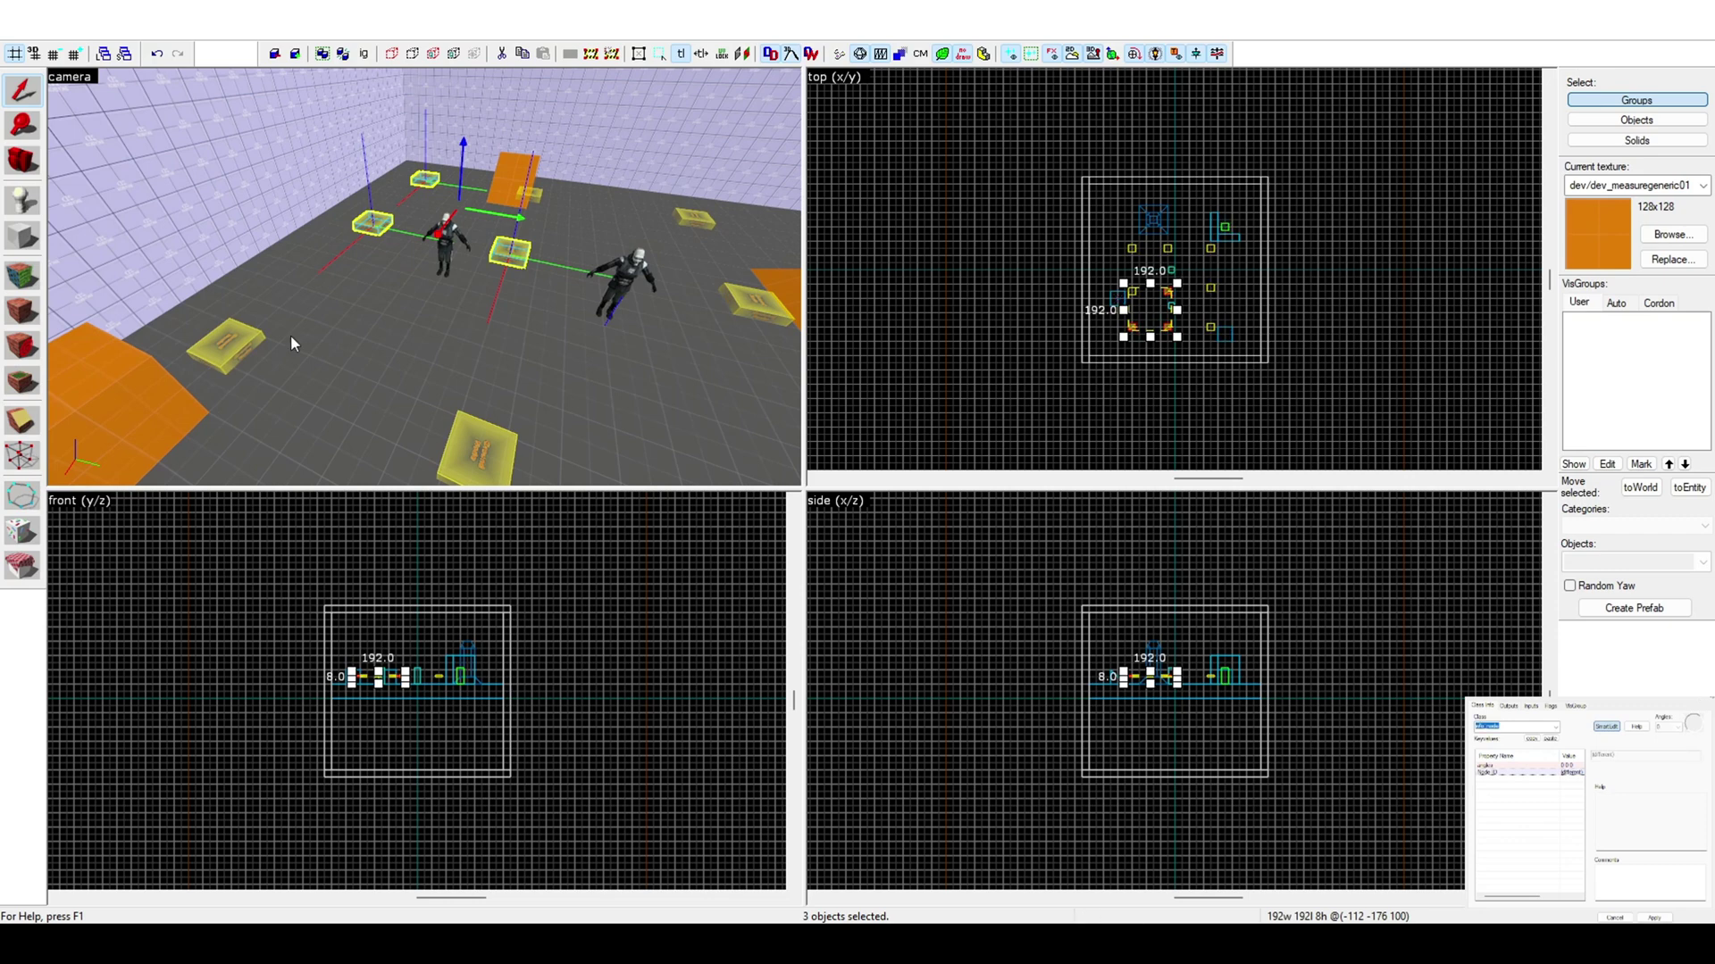
{"action": "key", "text": "z"}
{"action": "key", "text": "z"}
- Place a new point entity on the floor near the metropolice NPCs at X 64, Y 32, and select it
{"action": "left_click", "coordinate": [22, 207]}
{"action": "key", "text": "z"}
{"action": "key", "text": "z"}
{"action": "left_click", "coordinate": [482, 335]}
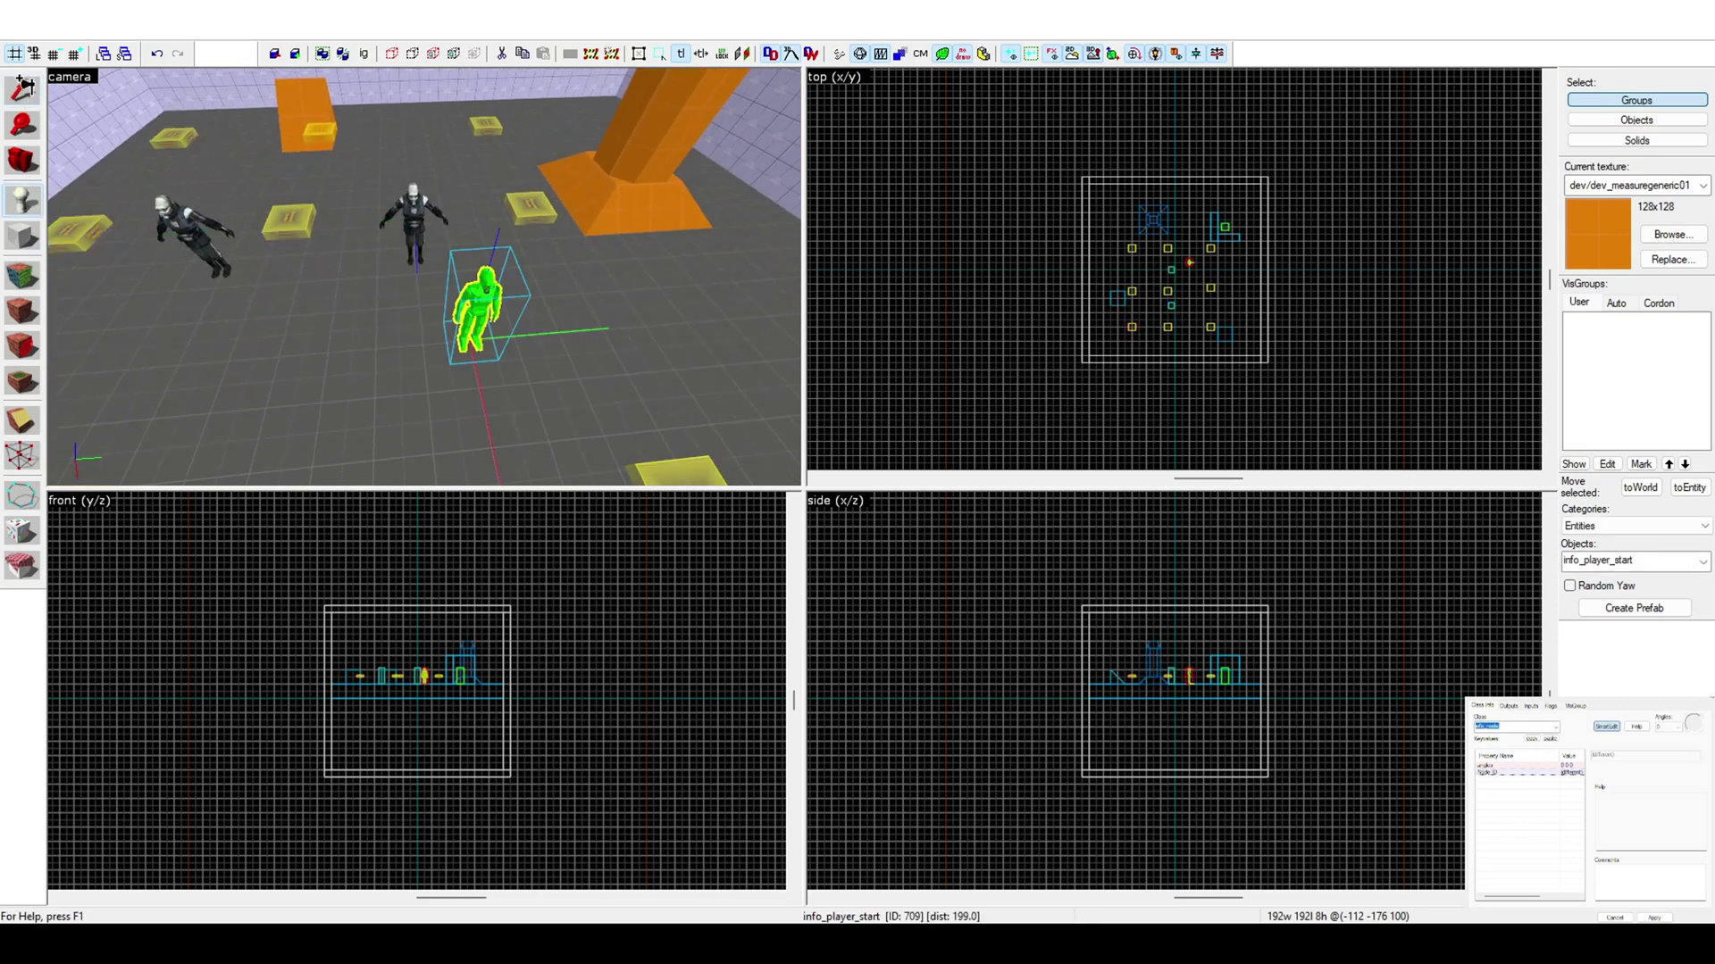
{"action": "left_click", "coordinate": [21, 86]}
{"action": "key", "text": "z"}
{"action": "key", "text": "z"}
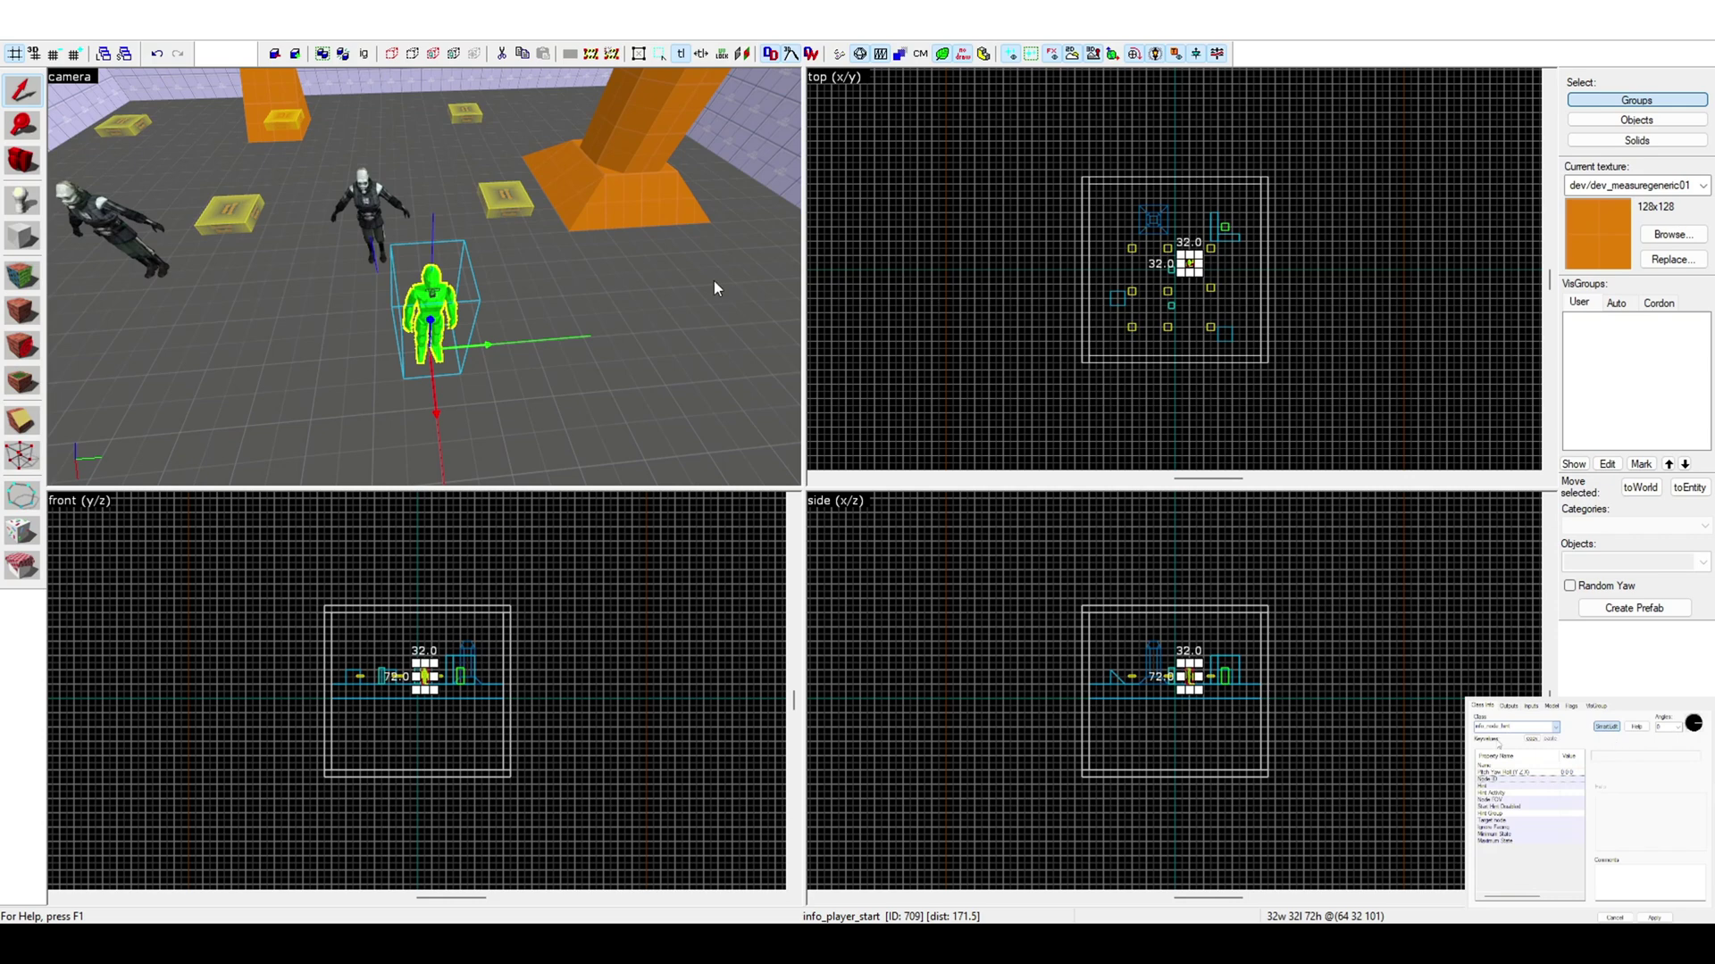
- Change the new entity's class to info_node_hint and raise it to Z 100
{"action": "left_click", "coordinate": [714, 283]}
{"action": "left_click", "coordinate": [1018, 623]}
{"action": "scroll", "coordinate": [554, 343], "scroll_direction": "up", "scroll_amount": 2}
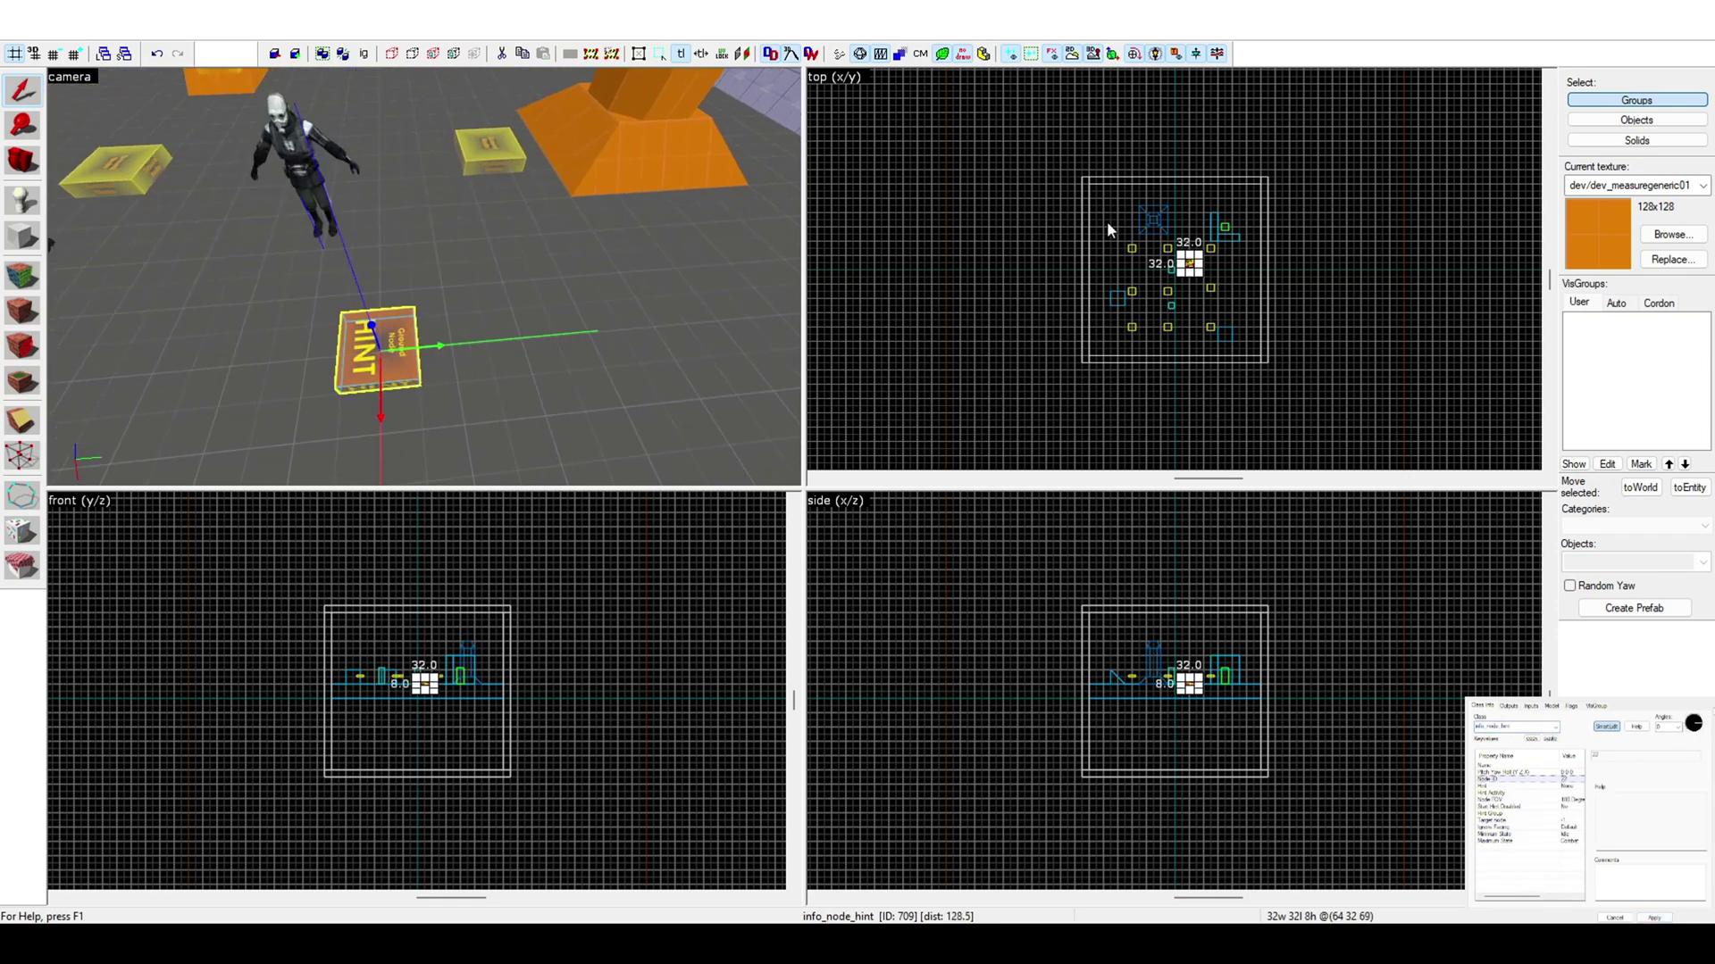
{"action": "key", "text": "z"}
{"action": "key", "text": "z"}
{"action": "left_click_drag", "start_coordinate": [401, 337], "coordinate": [405, 287]}
{"action": "key", "text": "z"}
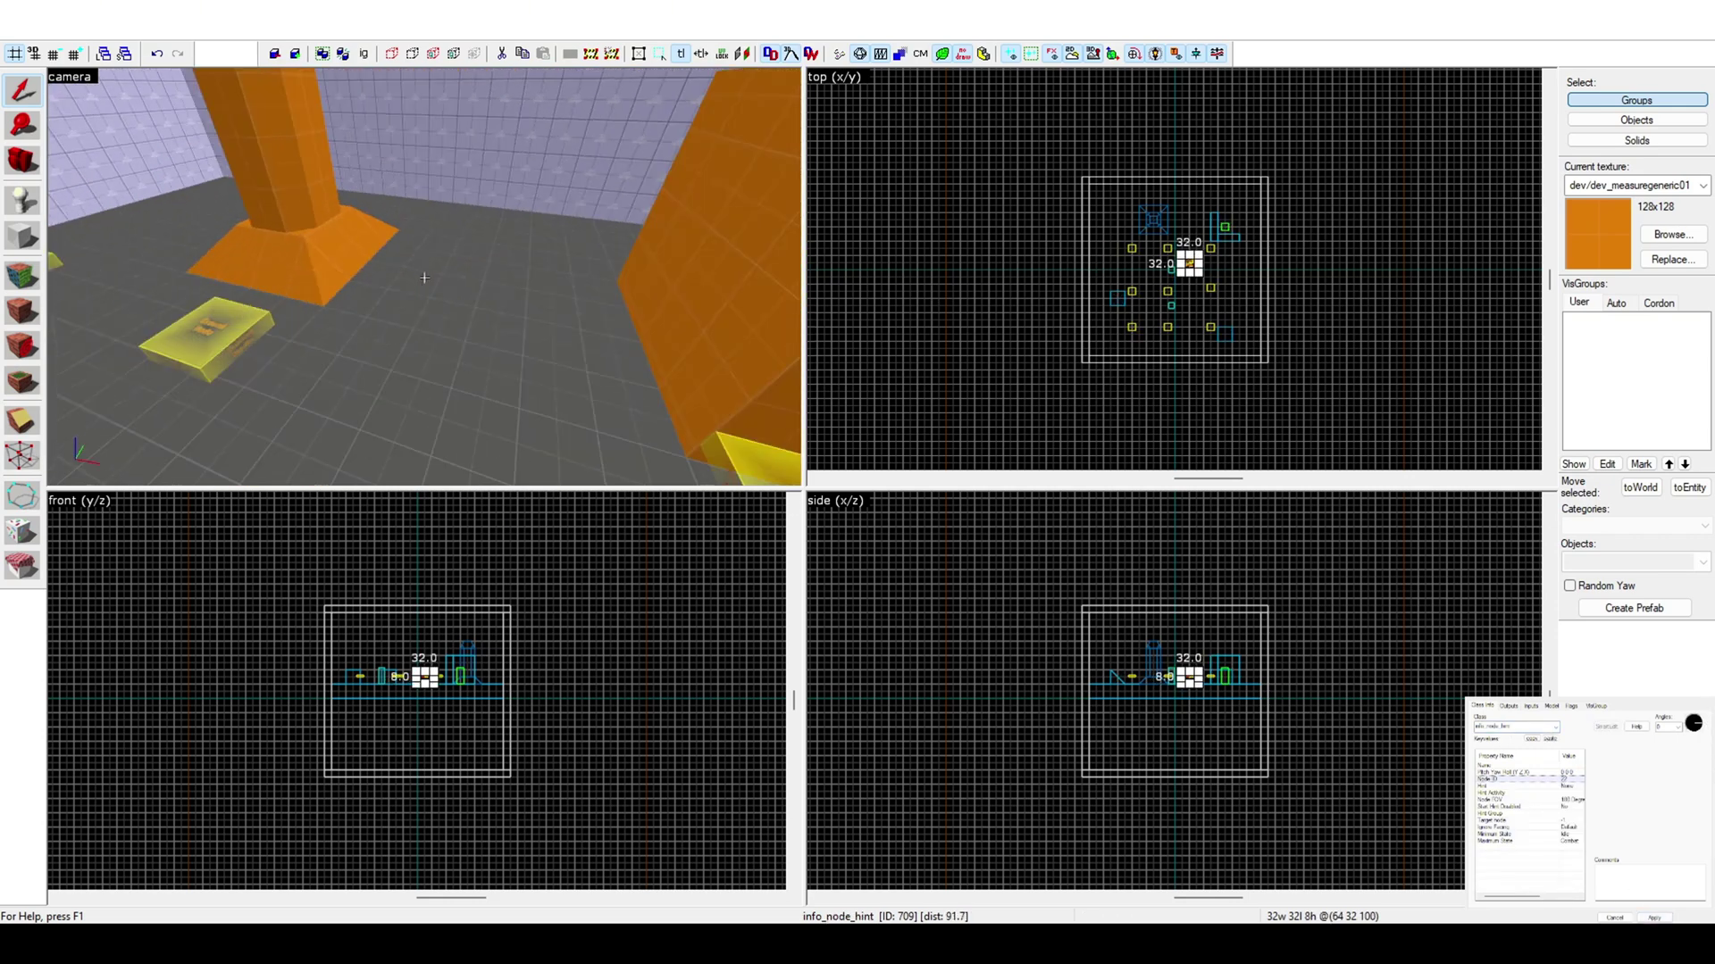
- Move the info_node_hint over to the orange pillar, at X -64, Y 128
{"action": "key", "text": "s"}
{"action": "key", "text": "z"}
{"action": "left_click_drag", "start_coordinate": [571, 323], "coordinate": [292, 409]}
{"action": "key", "text": "z"}
{"action": "key", "text": "z"}
{"action": "left_click_drag", "start_coordinate": [429, 265], "coordinate": [612, 276]}
{"action": "key", "text": "z"}
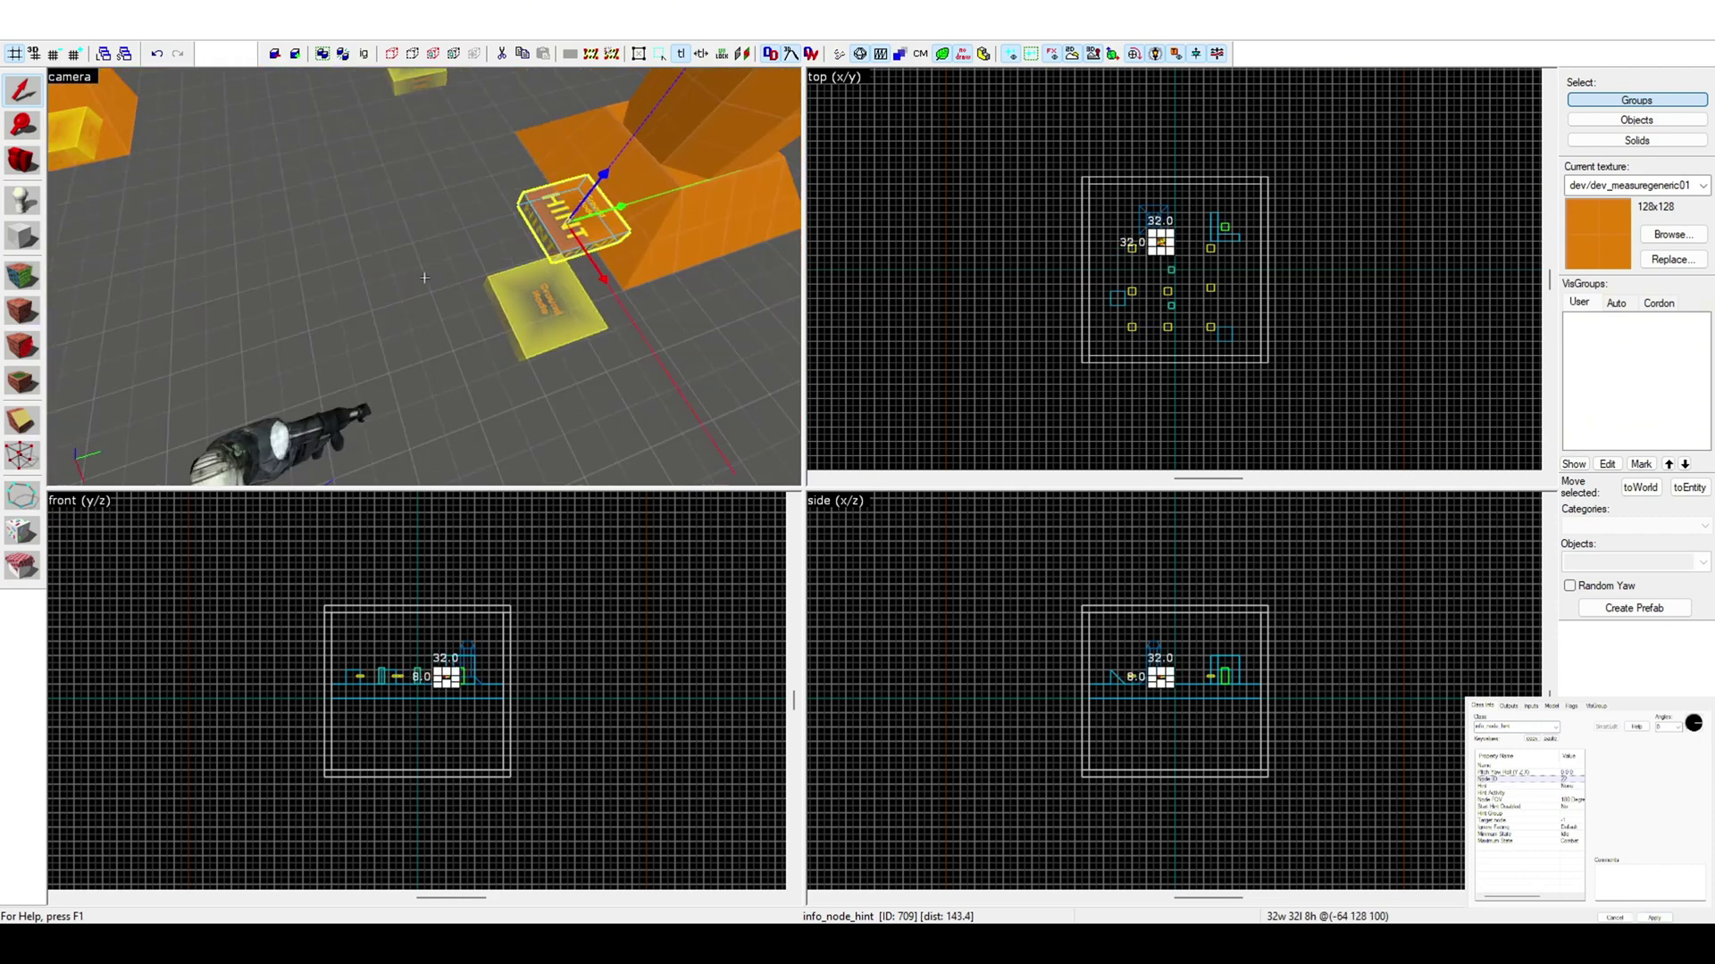
- Shift the info_node_hint beside the pillar to X -96 and lower it to Z 68
{"action": "key", "text": "z"}
{"action": "left_click_drag", "start_coordinate": [487, 268], "coordinate": [454, 346]}
{"action": "key", "text": "z"}
{"action": "key", "text": "w"}
{"action": "key", "text": "z"}
{"action": "middle_click_drag", "start_coordinate": [314, 314], "coordinate": [449, 341], "text": "alt"}
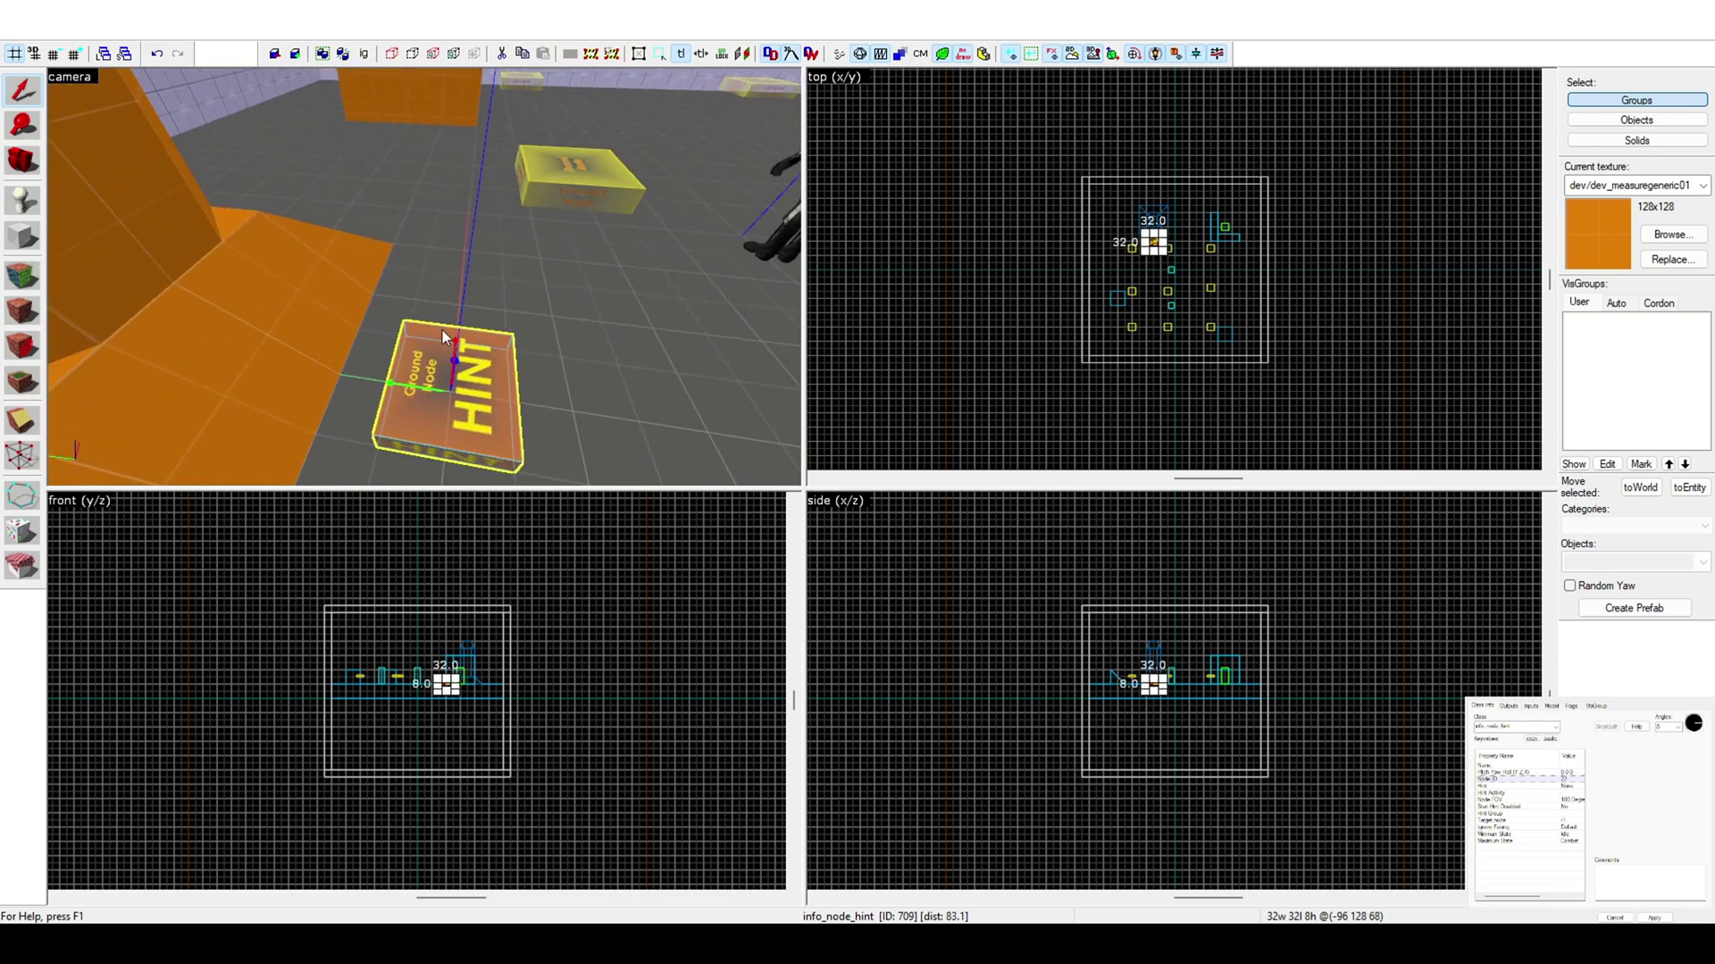
- Bring the info_node_hint beside the pillar back up to Z 100
{"action": "left_click_drag", "start_coordinate": [459, 359], "coordinate": [470, 284]}
{"action": "middle_click_drag", "start_coordinate": [469, 284], "coordinate": [502, 291], "text": "alt"}
{"action": "key", "text": "ctrl+z"}
{"action": "key", "text": "z"}
{"action": "key", "text": "d"}
{"action": "key", "text": "z"}
{"action": "left_click_drag", "start_coordinate": [388, 300], "coordinate": [360, 264]}
{"action": "key", "text": "z"}
{"action": "key", "text": "d"}
{"action": "key", "text": "z"}
{"action": "key", "text": "z"}
{"action": "key", "text": "z"}
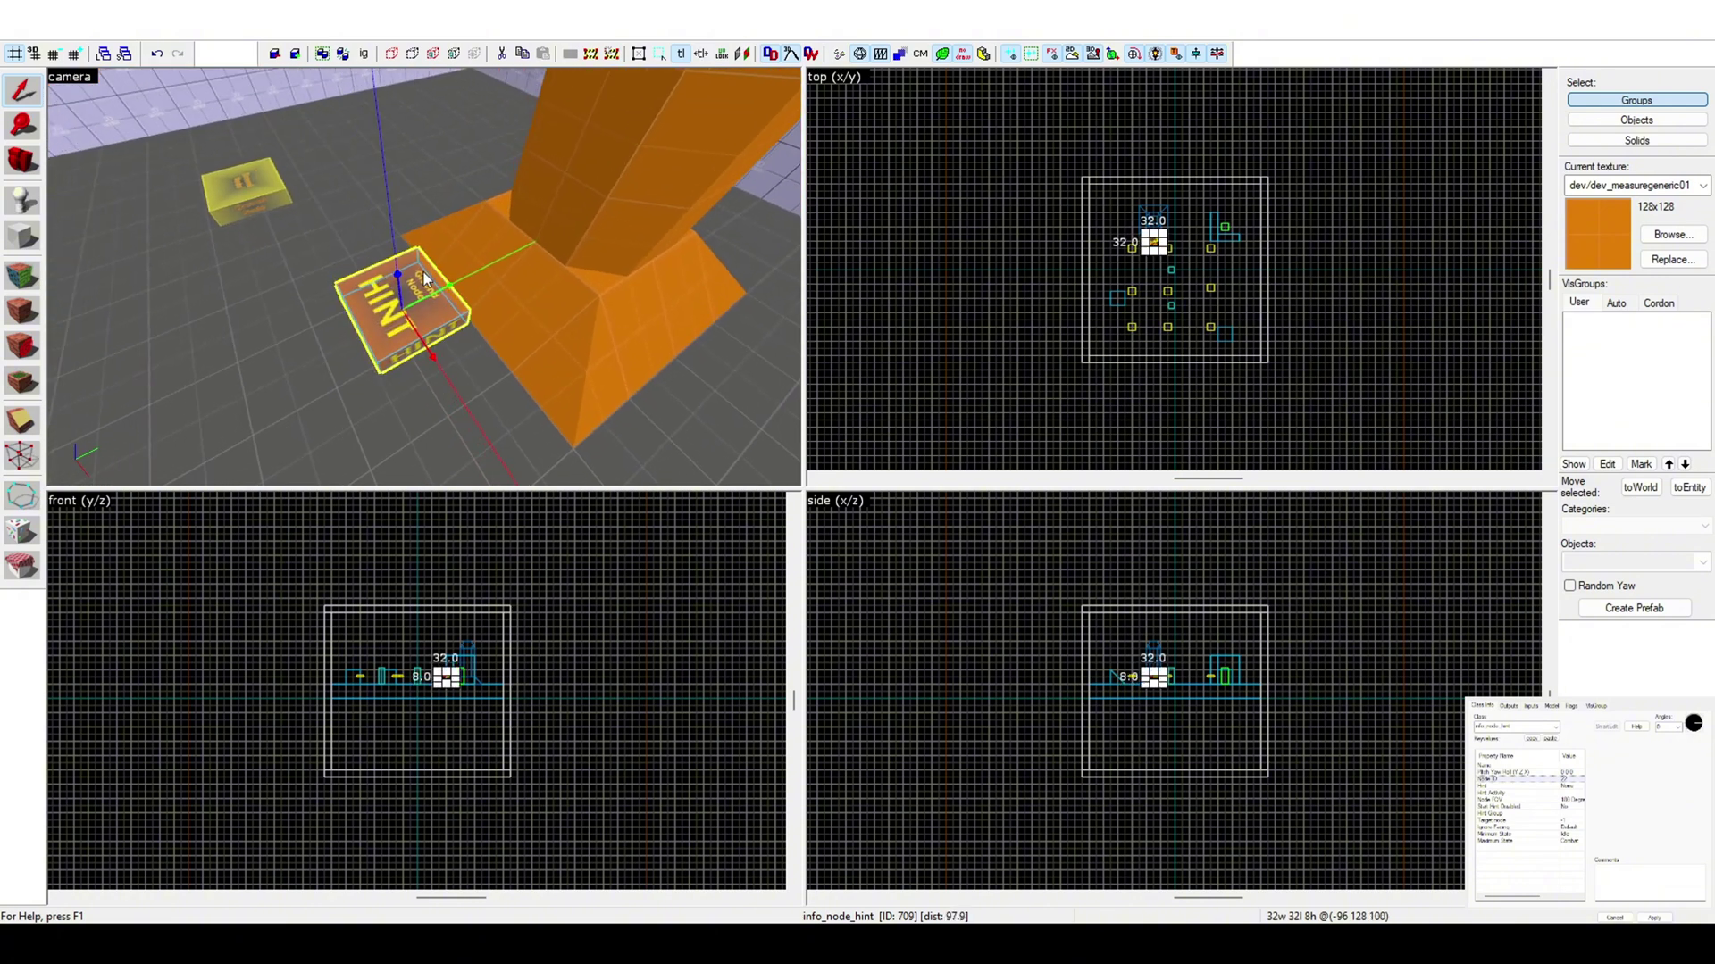
- Duplicate the info_node_hint from the pillar along the Y axis, placing the copy at Y -128
{"action": "key", "text": "d"}
{"action": "key", "text": "s"}
{"action": "key", "text": "z"}
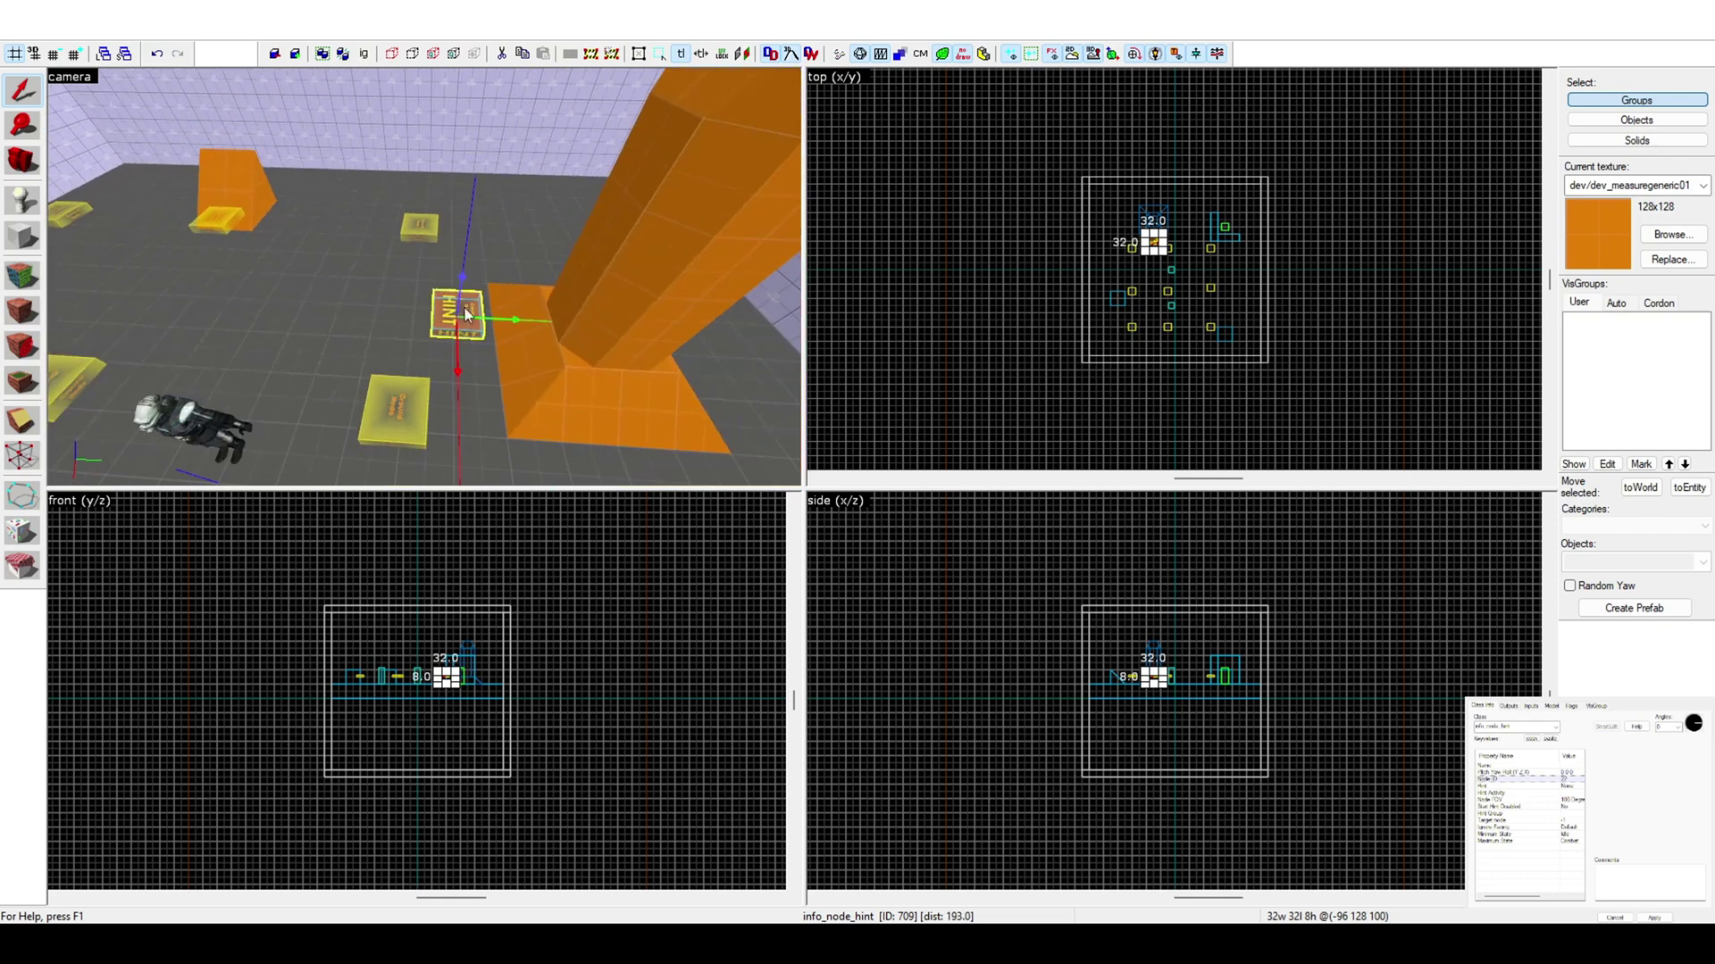
{"action": "left_click_drag", "start_coordinate": [508, 315], "coordinate": [137, 302]}
{"action": "key", "text": "z"}
{"action": "key", "text": "d"}
{"action": "key", "text": "z"}
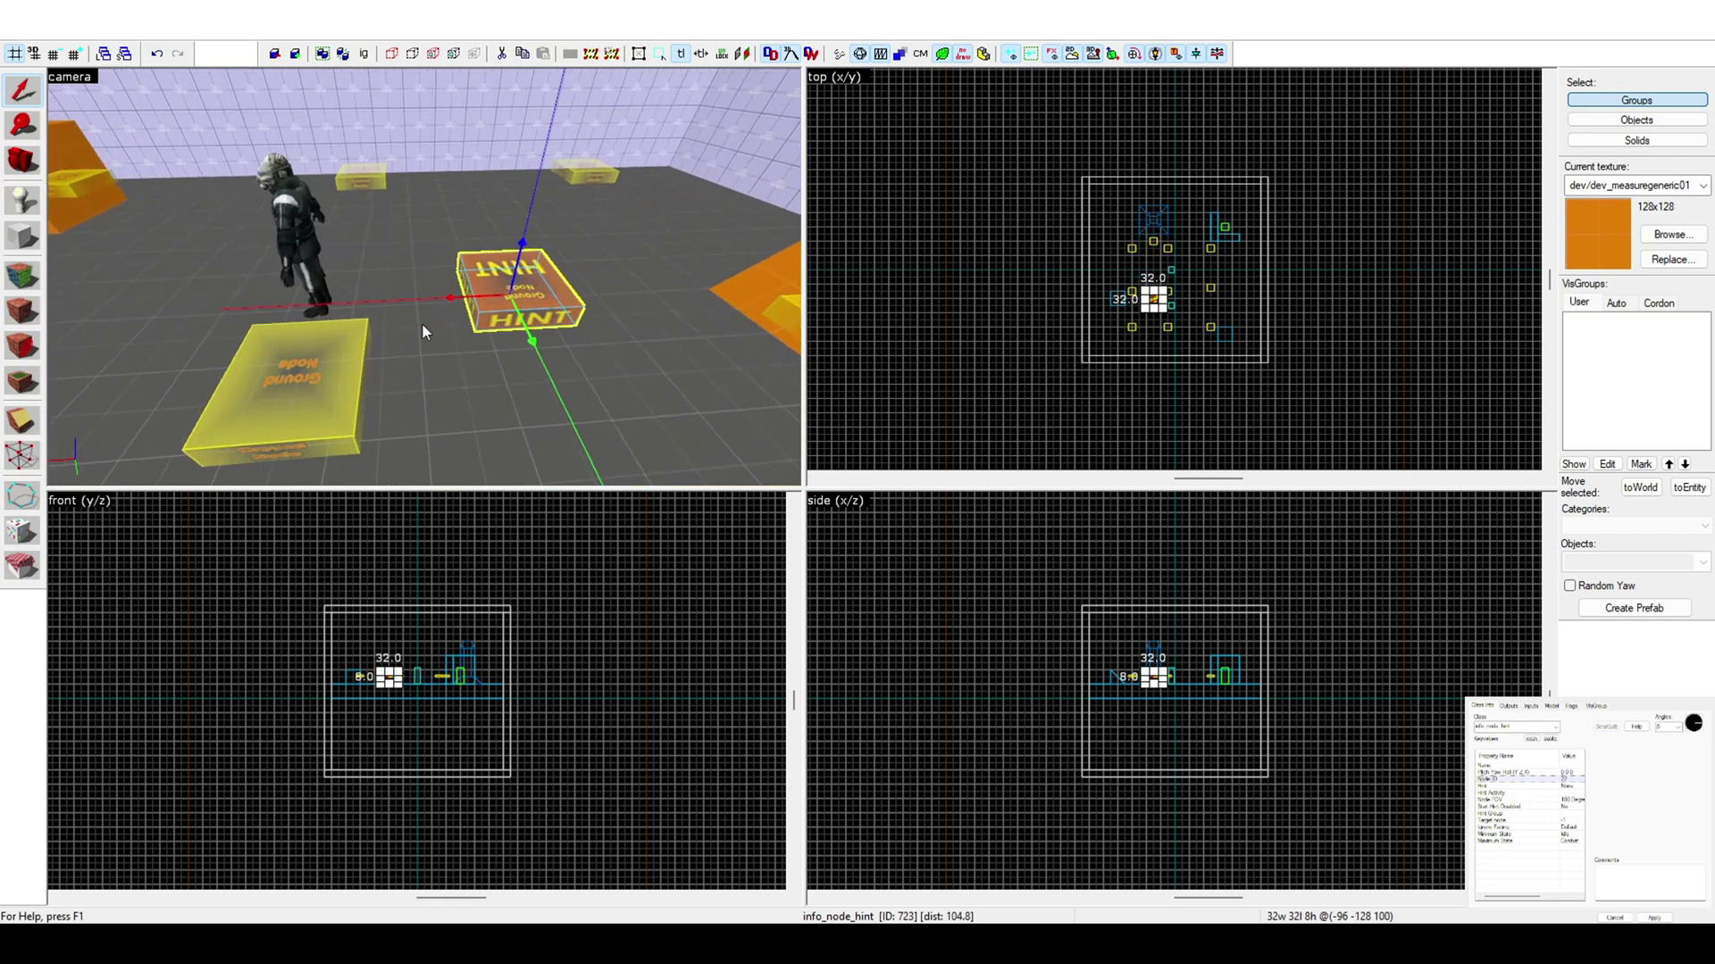
- Move the copied info_node_hint along the X axis to X -192, next to the orange ramp
{"action": "left_click_drag", "start_coordinate": [429, 305], "coordinate": [672, 289]}
{"action": "key", "text": "z"}
{"action": "key", "text": "d"}
{"action": "key", "text": "z"}
{"action": "left_click", "coordinate": [392, 283]}
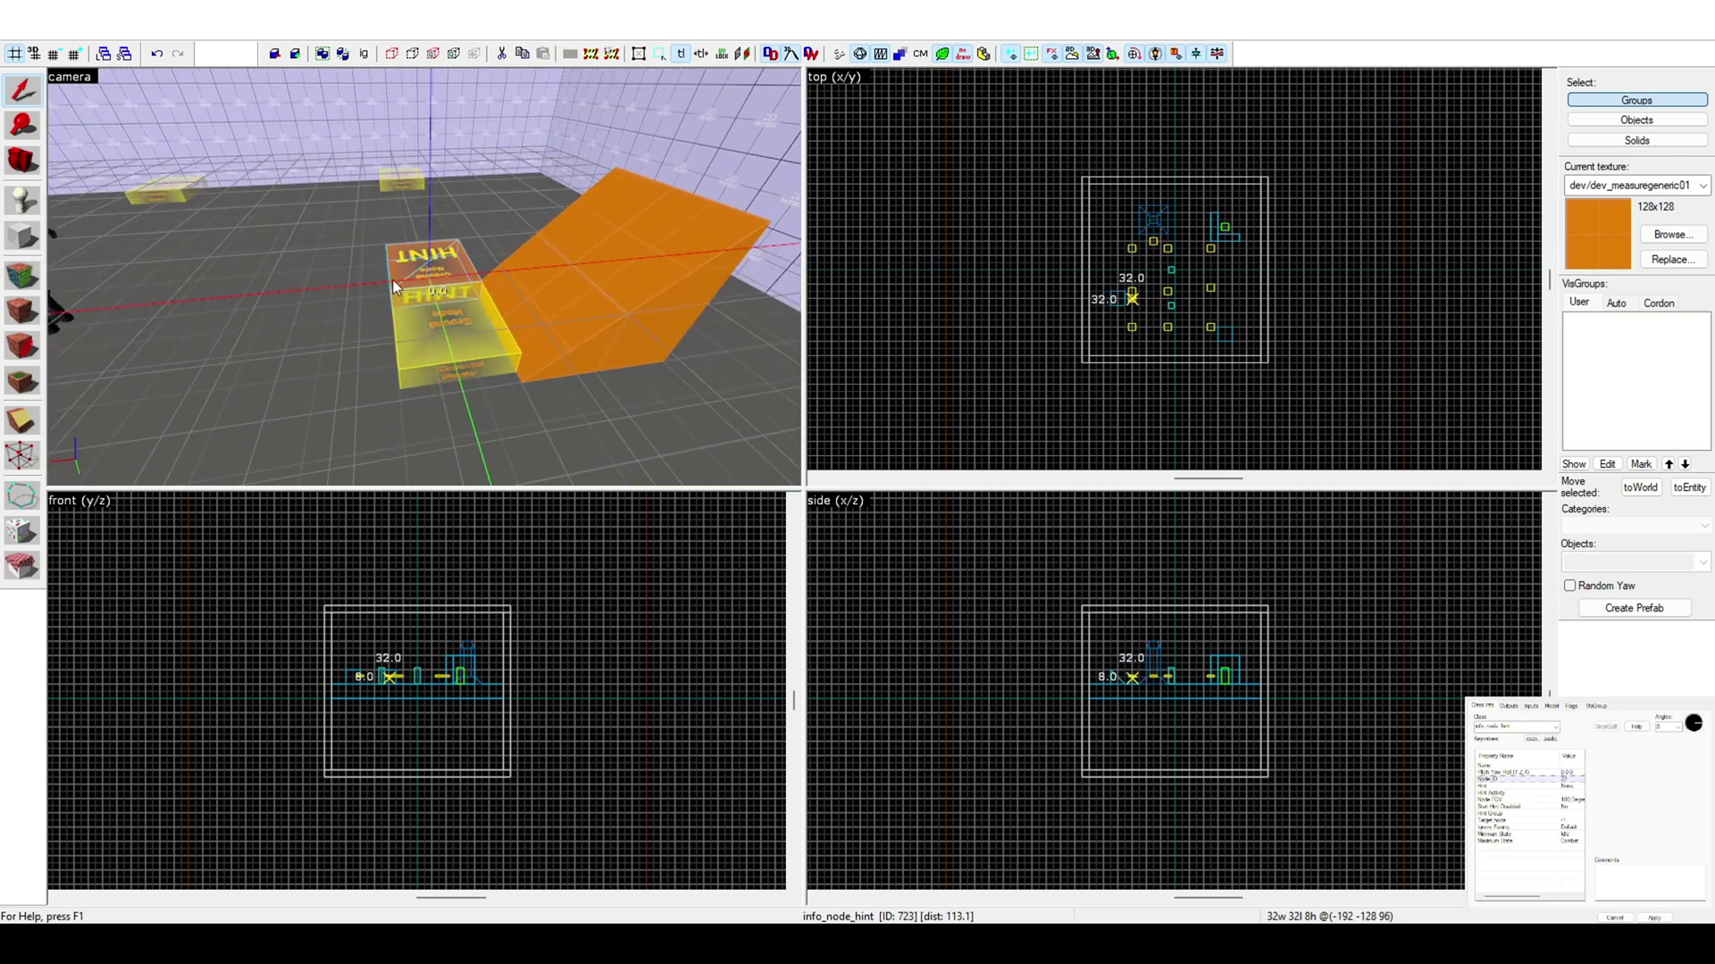
{"action": "key", "text": "z"}
{"action": "key", "text": "a"}
{"action": "key", "text": "z"}
{"action": "key", "text": "z"}
{"action": "key", "text": "d"}
{"action": "key", "text": "s"}
{"action": "key", "text": "z"}
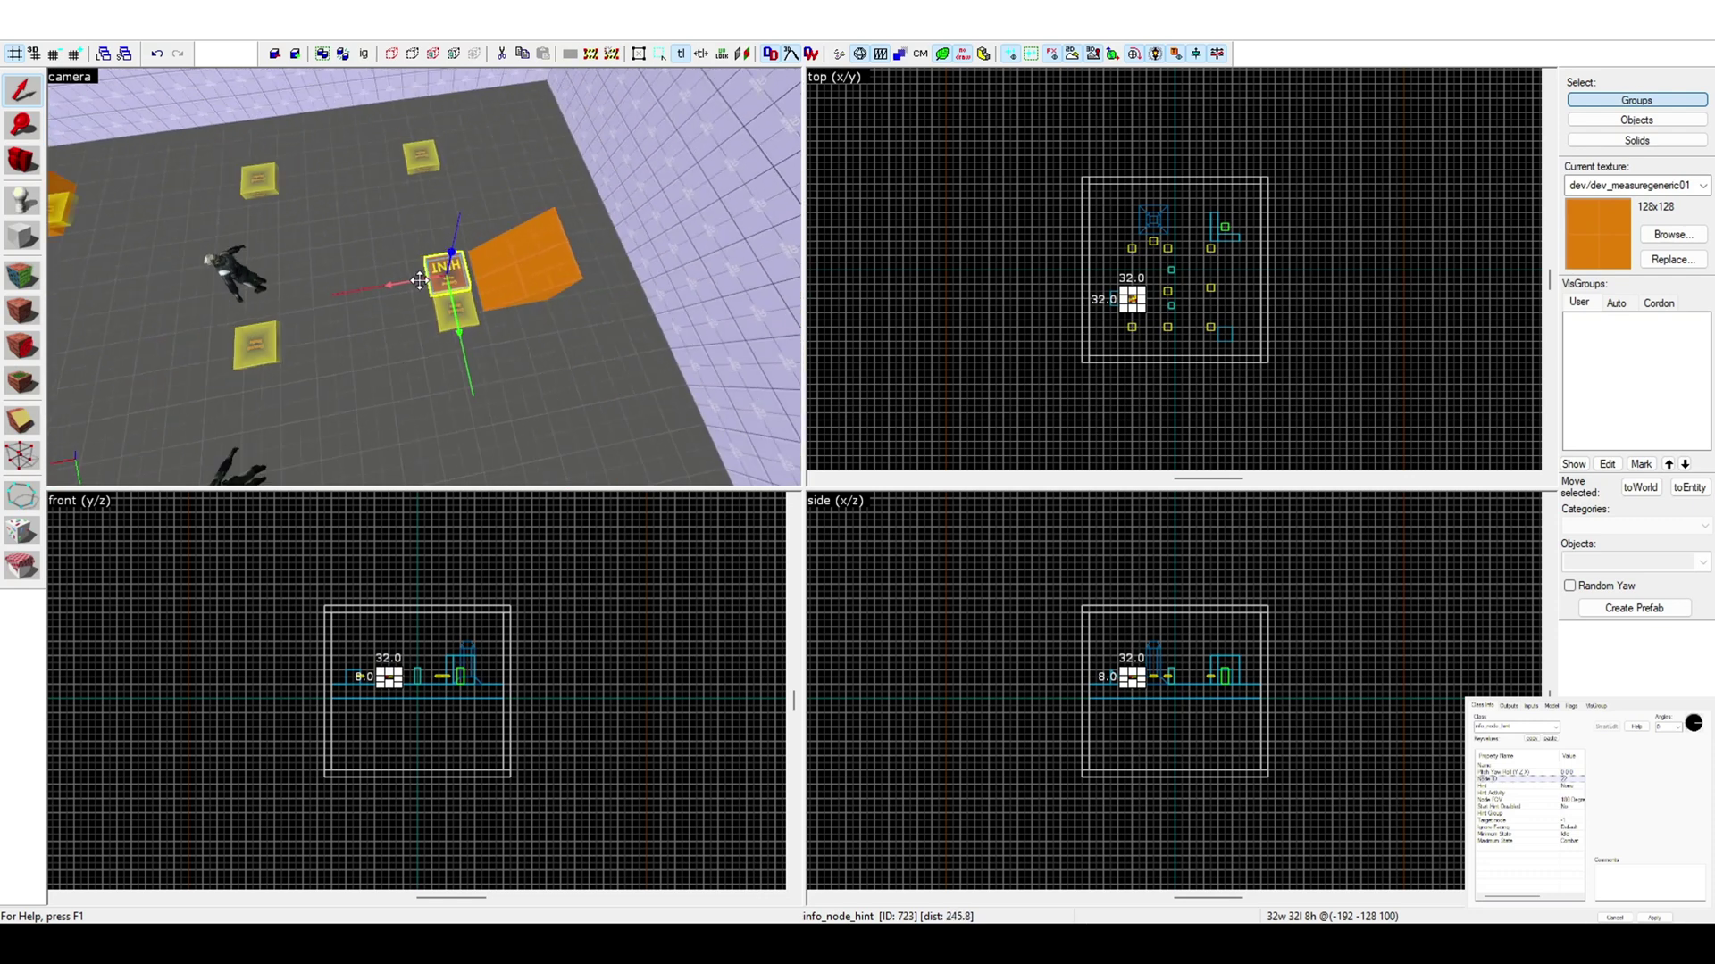
- Duplicate the info_node_hint from the ramp and place the copy beside the orange block at X 224, Y -192
{"action": "left_click_drag", "start_coordinate": [411, 280], "coordinate": [119, 306], "text": "shift"}
{"action": "key", "text": "z"}
{"action": "key", "text": "a"}
{"action": "key", "text": "z"}
{"action": "left_click_drag", "start_coordinate": [466, 289], "coordinate": [312, 306]}
{"action": "key", "text": "z"}
{"action": "key", "text": "d"}
{"action": "key", "text": "z"}
{"action": "left_click_drag", "start_coordinate": [436, 388], "coordinate": [525, 400]}
{"action": "key", "text": "z"}
{"action": "key", "text": "a"}
{"action": "key", "text": "z"}
- Inspect the info_node_hint beside the orange block and its placement relative to the metropolice NPC
{"action": "left_click", "coordinate": [424, 278]}
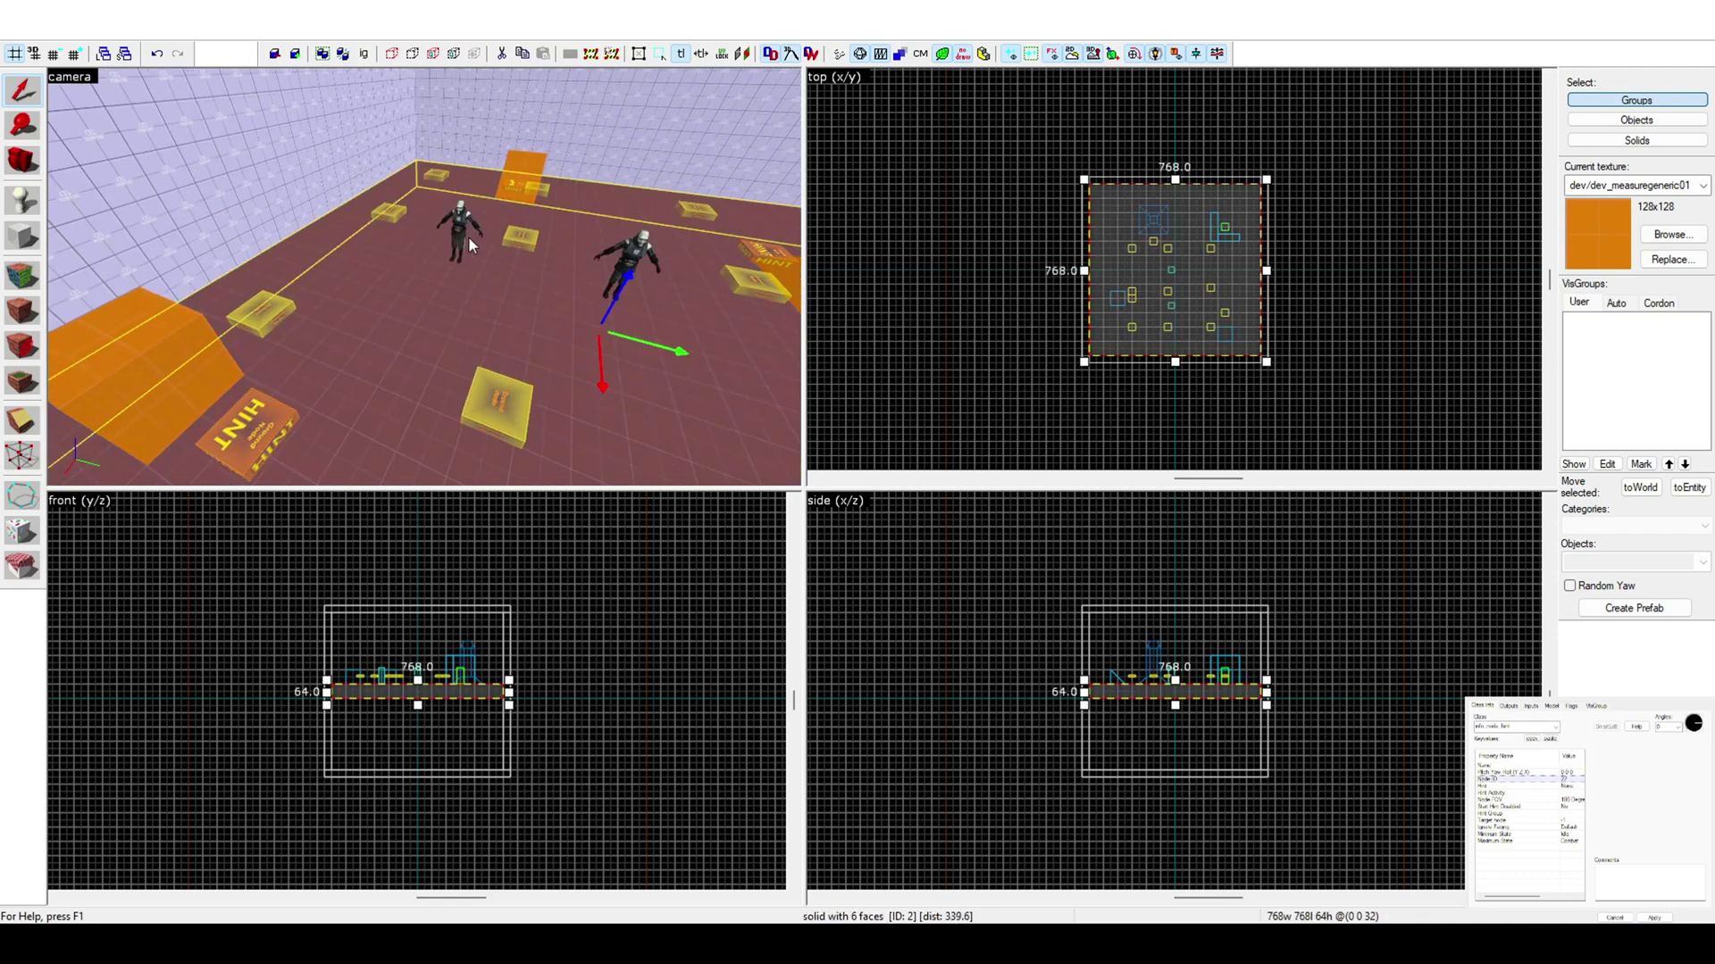
{"action": "key", "text": "z"}
{"action": "key", "text": "z"}
{"action": "left_click", "coordinate": [297, 261]}
{"action": "left_click", "coordinate": [307, 312]}
{"action": "key", "text": "a"}
{"action": "key", "text": "z"}
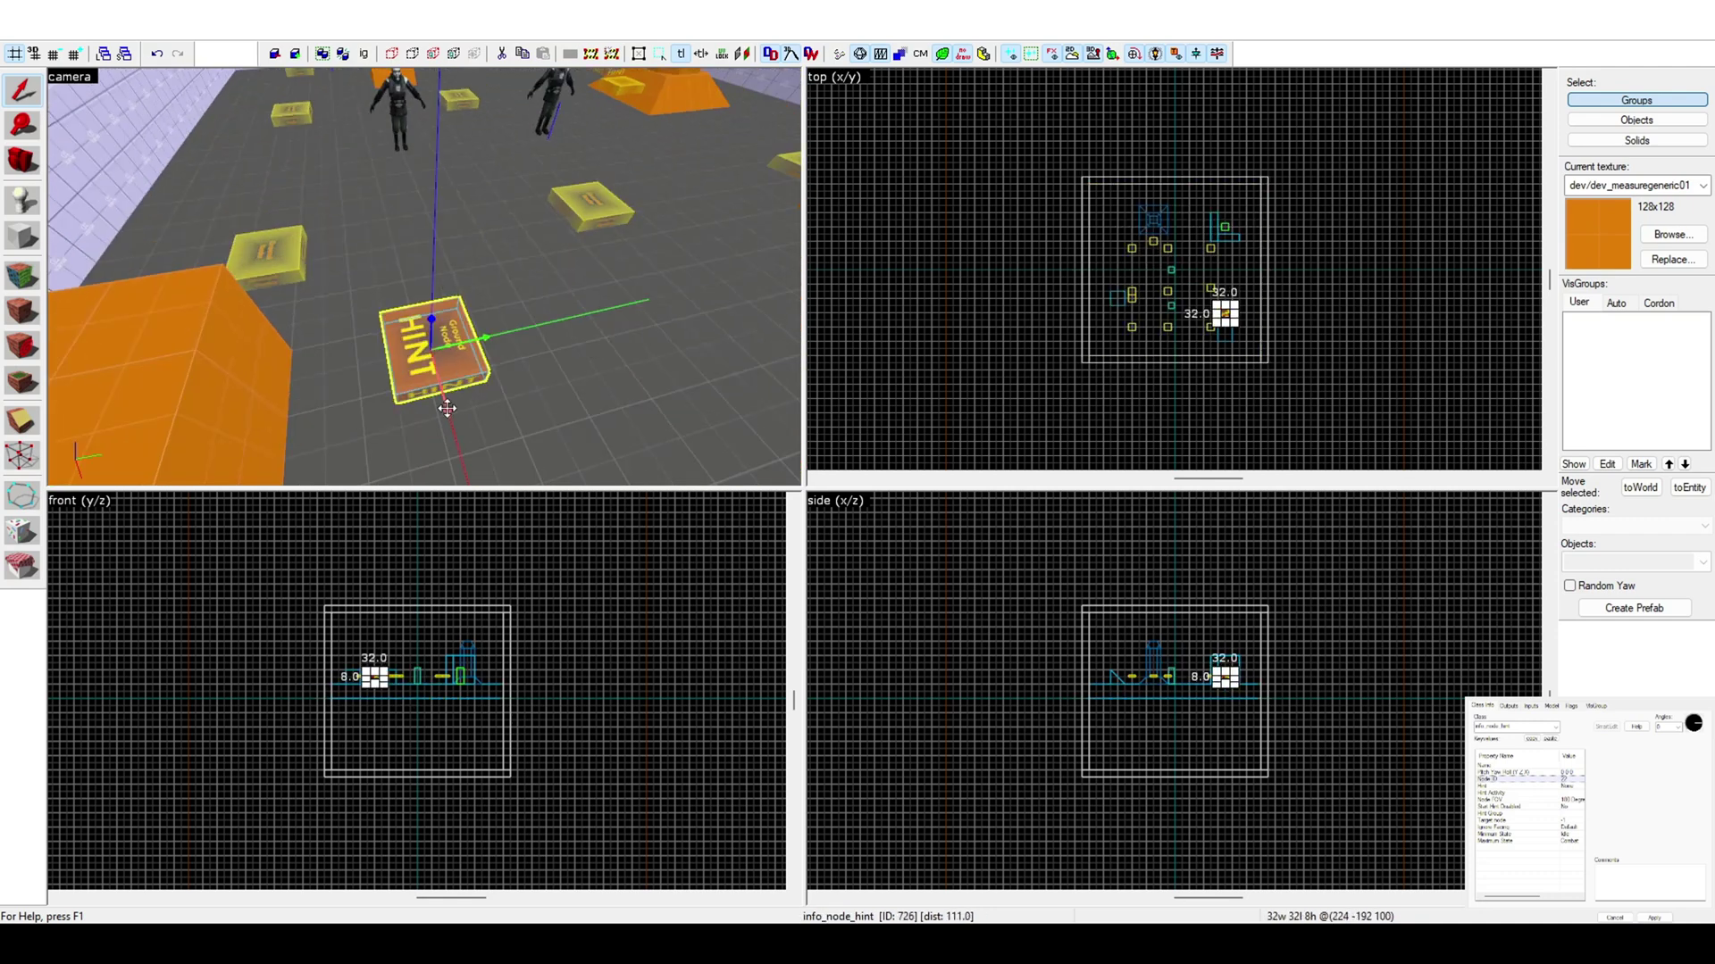
{"action": "key", "text": "z"}
{"action": "left_click", "coordinate": [424, 278]}
{"action": "left_click", "coordinate": [399, 111]}
{"action": "key", "text": "z"}
{"action": "key", "text": "d"}
{"action": "key", "text": "z"}
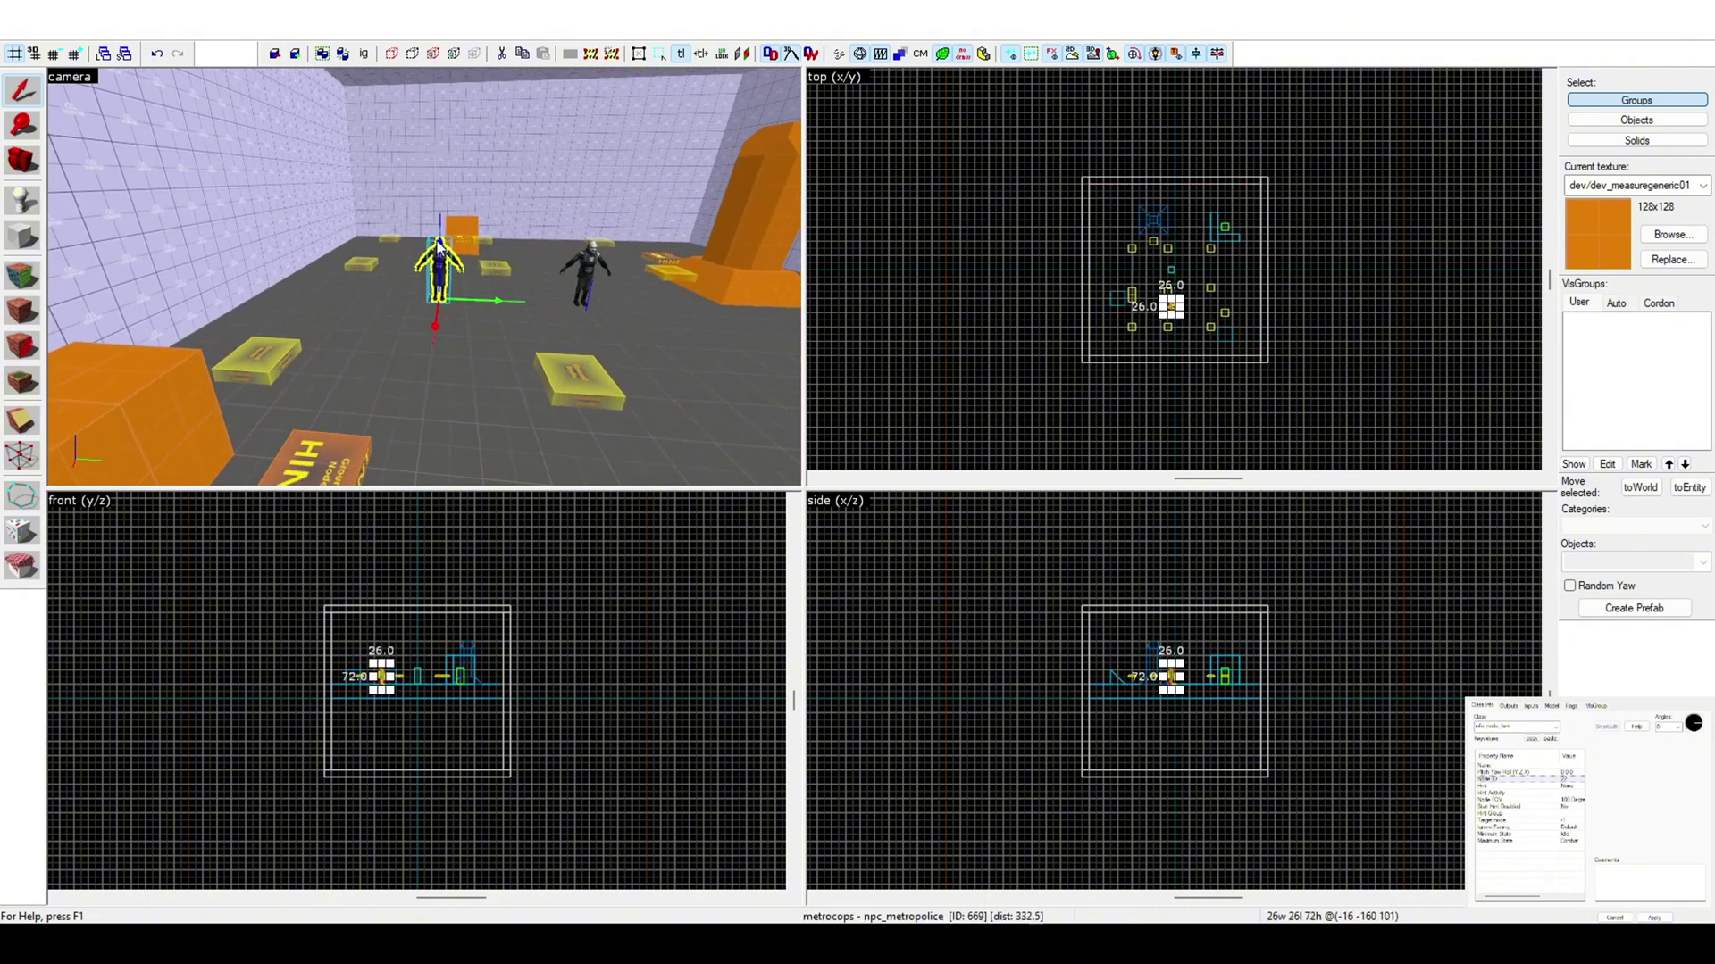
- Check the info_node_hint beside the pillar, and select the info_node_hint beside the orange block
{"action": "key", "text": "z"}
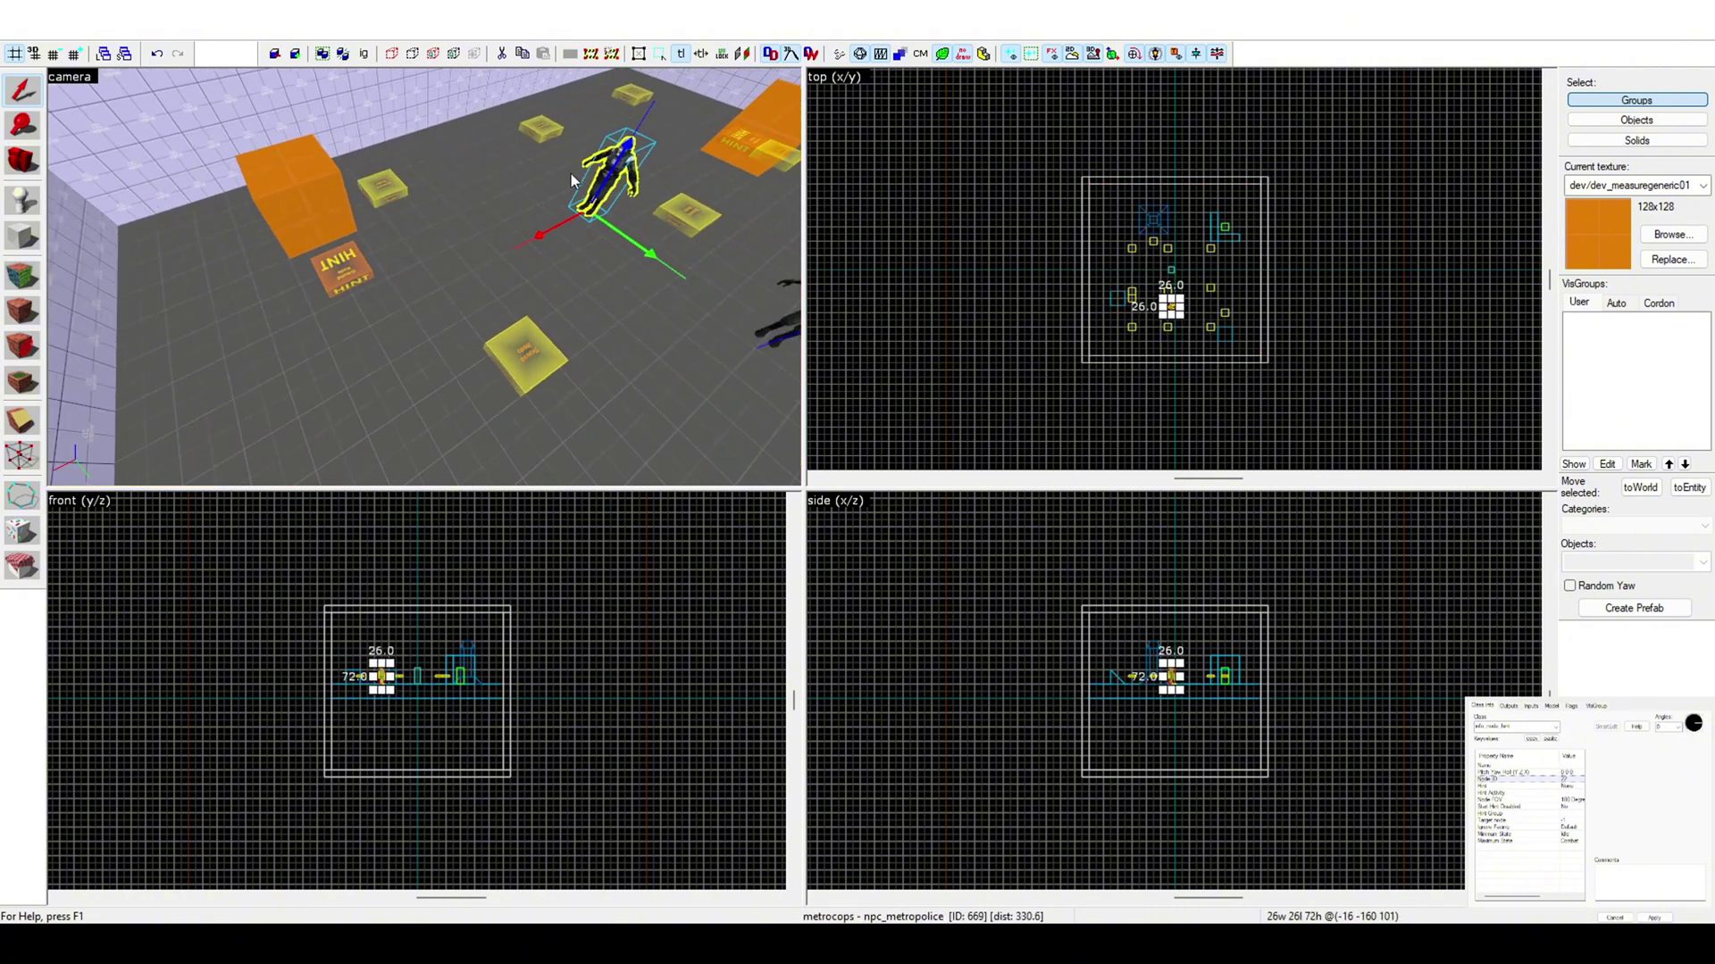
{"action": "key", "text": "z"}
{"action": "key", "text": "d"}
{"action": "key", "text": "z"}
{"action": "left_click", "coordinate": [490, 179]}
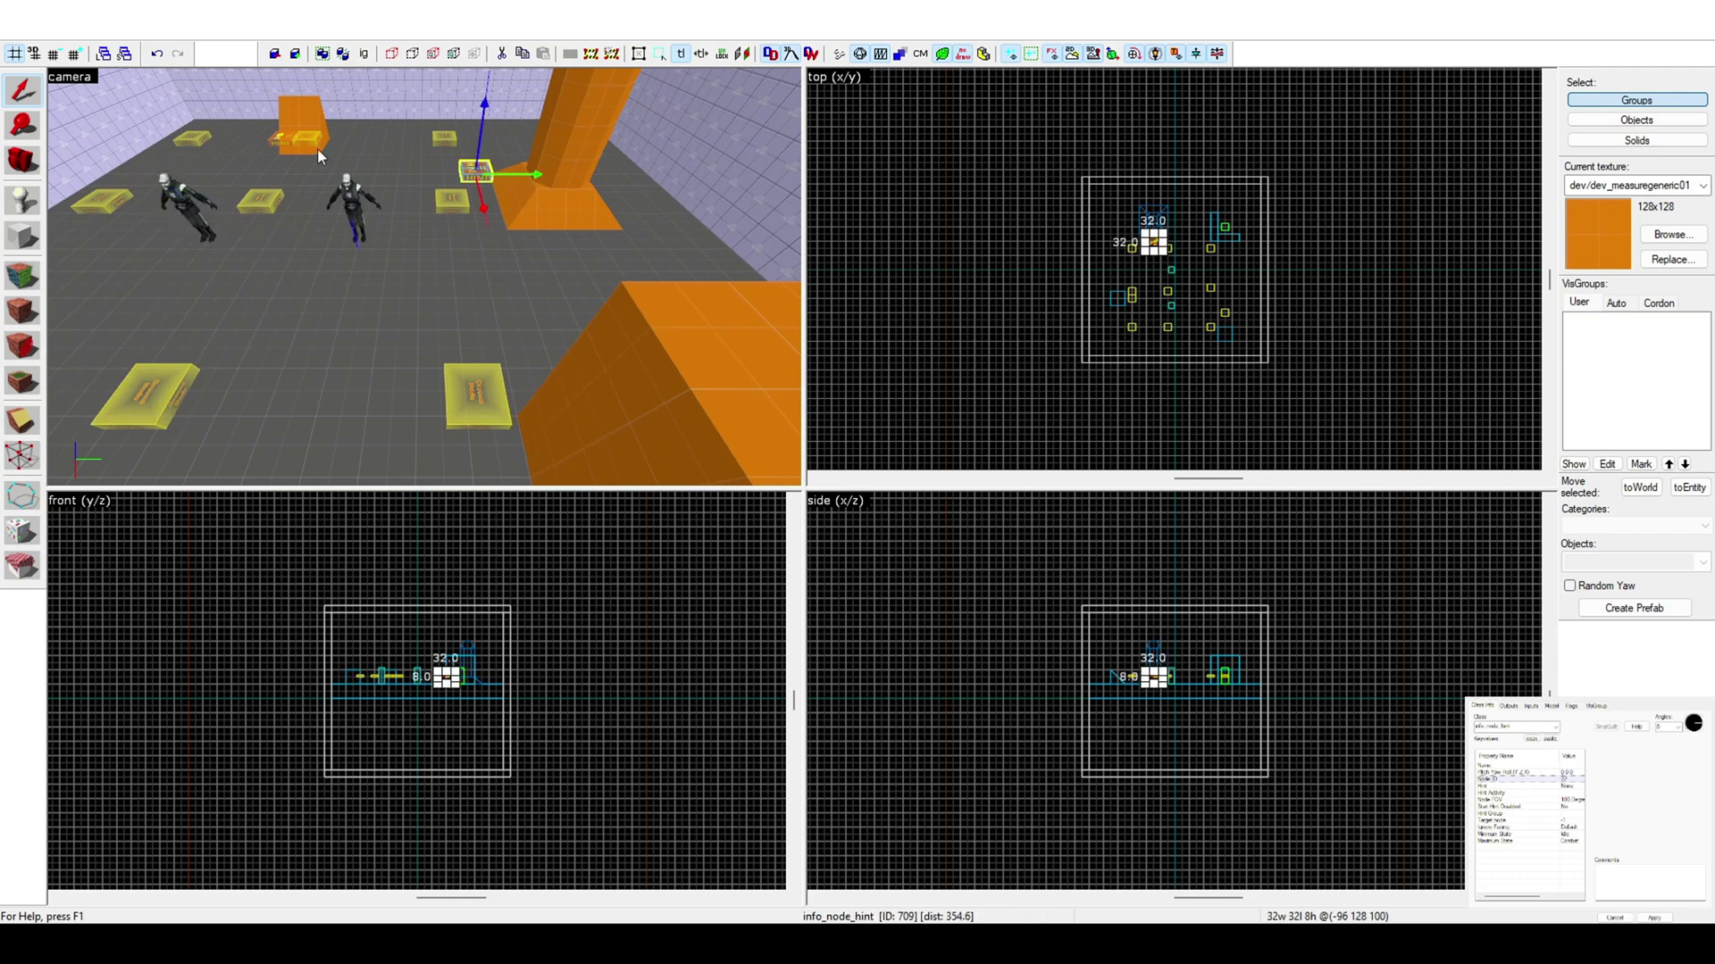
{"action": "key", "text": "z"}
{"action": "key", "text": "z"}
{"action": "left_click", "coordinate": [376, 317]}
{"action": "key", "text": "z"}
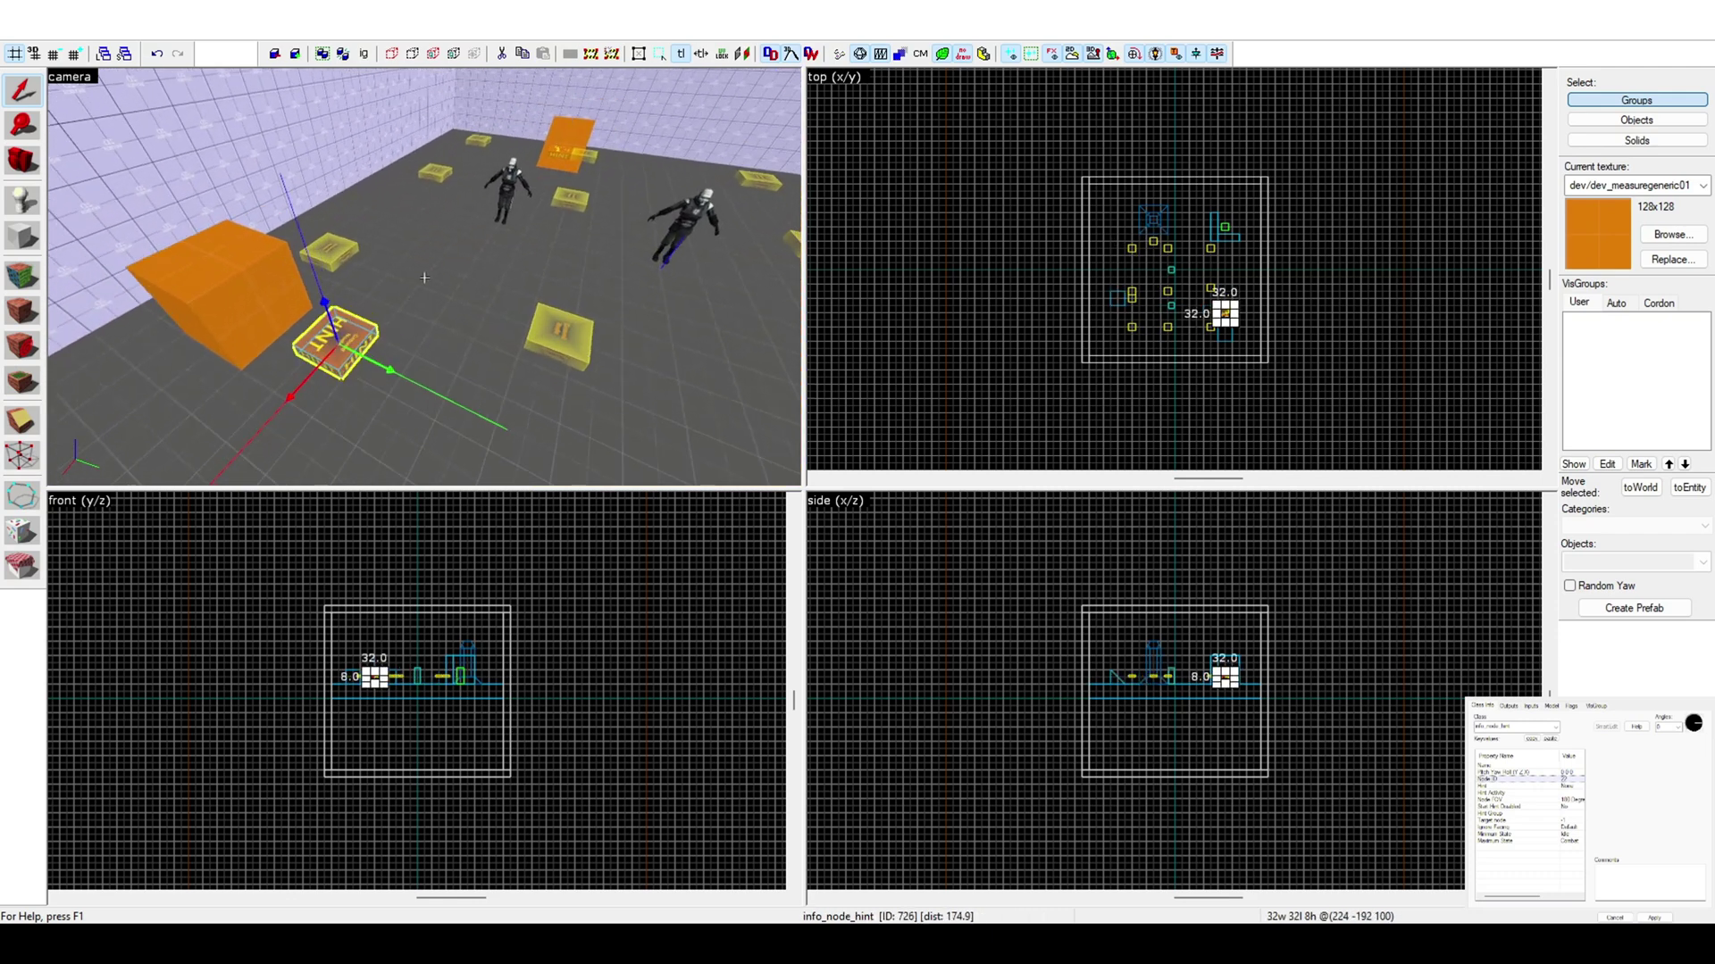
- Set the hint type of the info_node_hint beside the orange block to the act busy hint
{"action": "key", "text": "w"}
{"action": "key", "text": "z"}
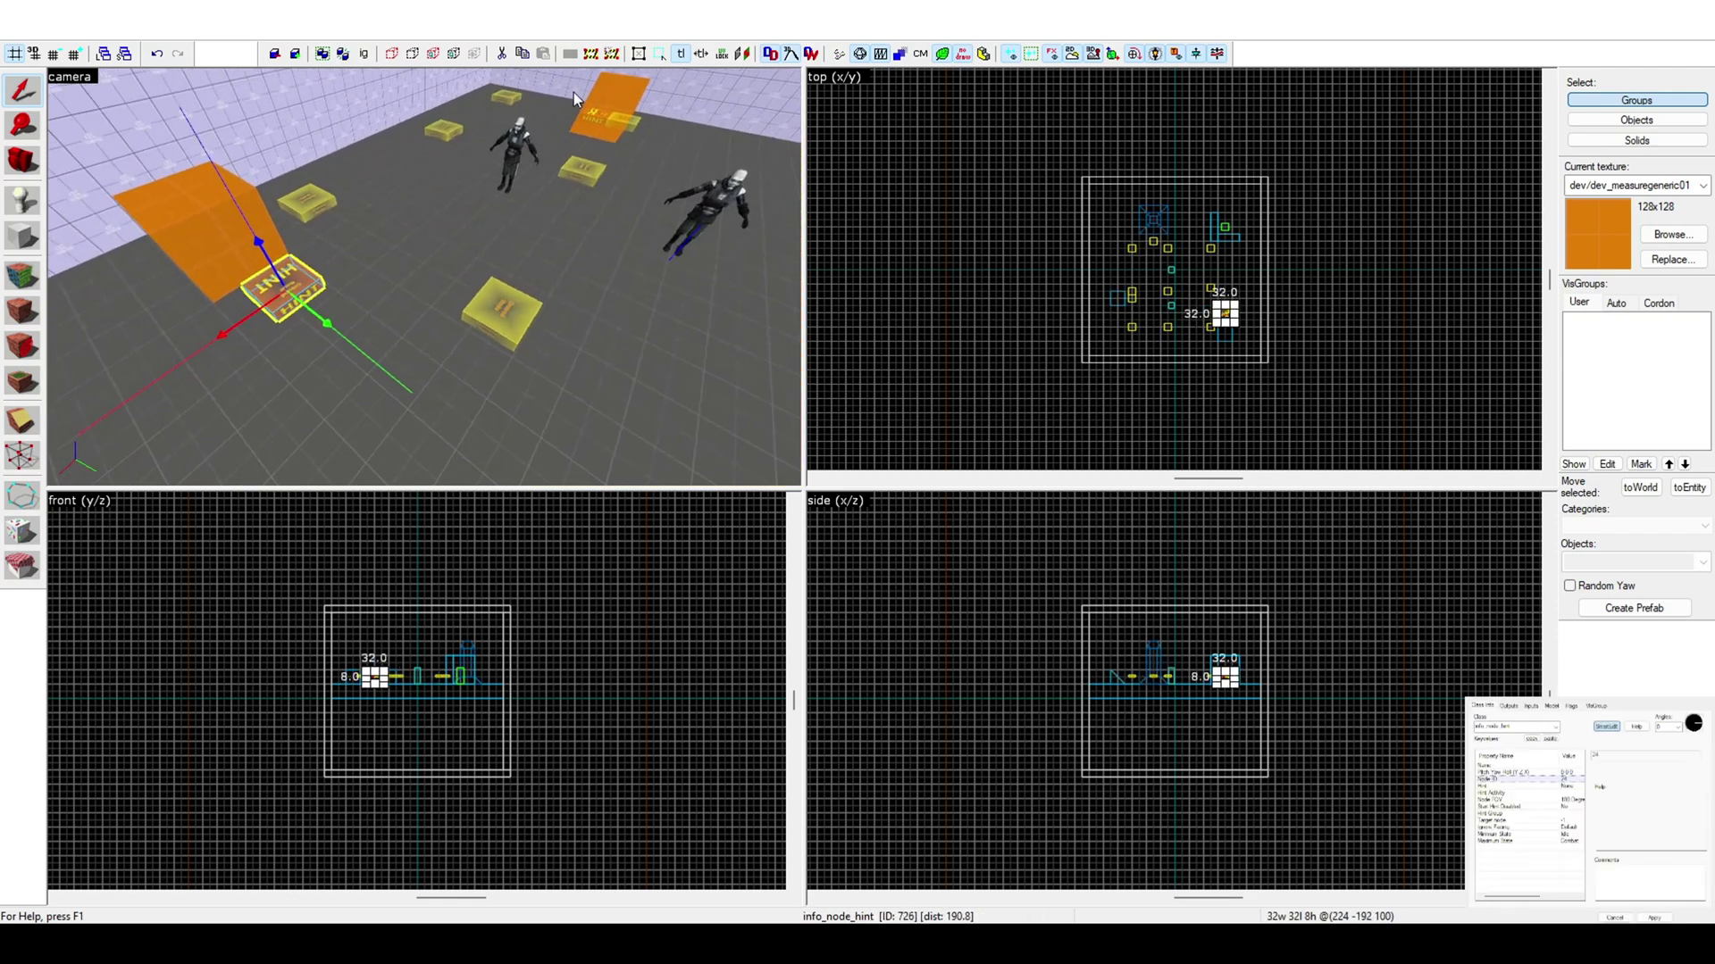
{"action": "key", "text": "z"}
{"action": "key", "text": "w"}
{"action": "key", "text": "z"}
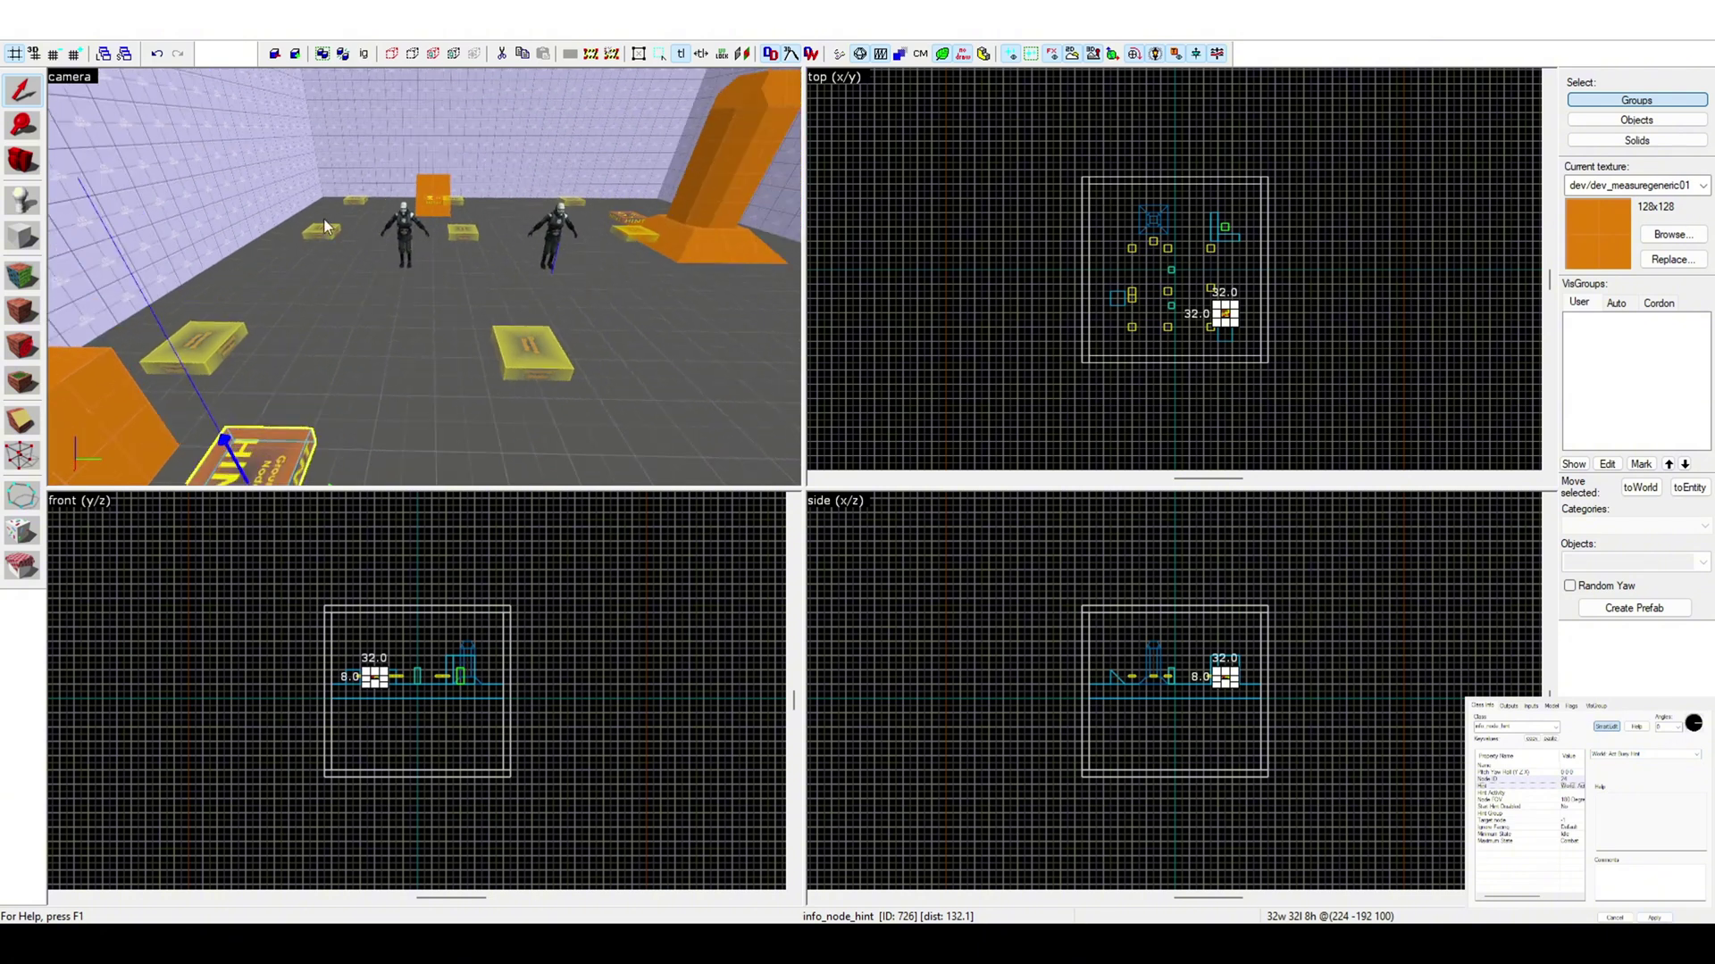
{"action": "key", "text": "z"}
{"action": "key", "text": "z"}
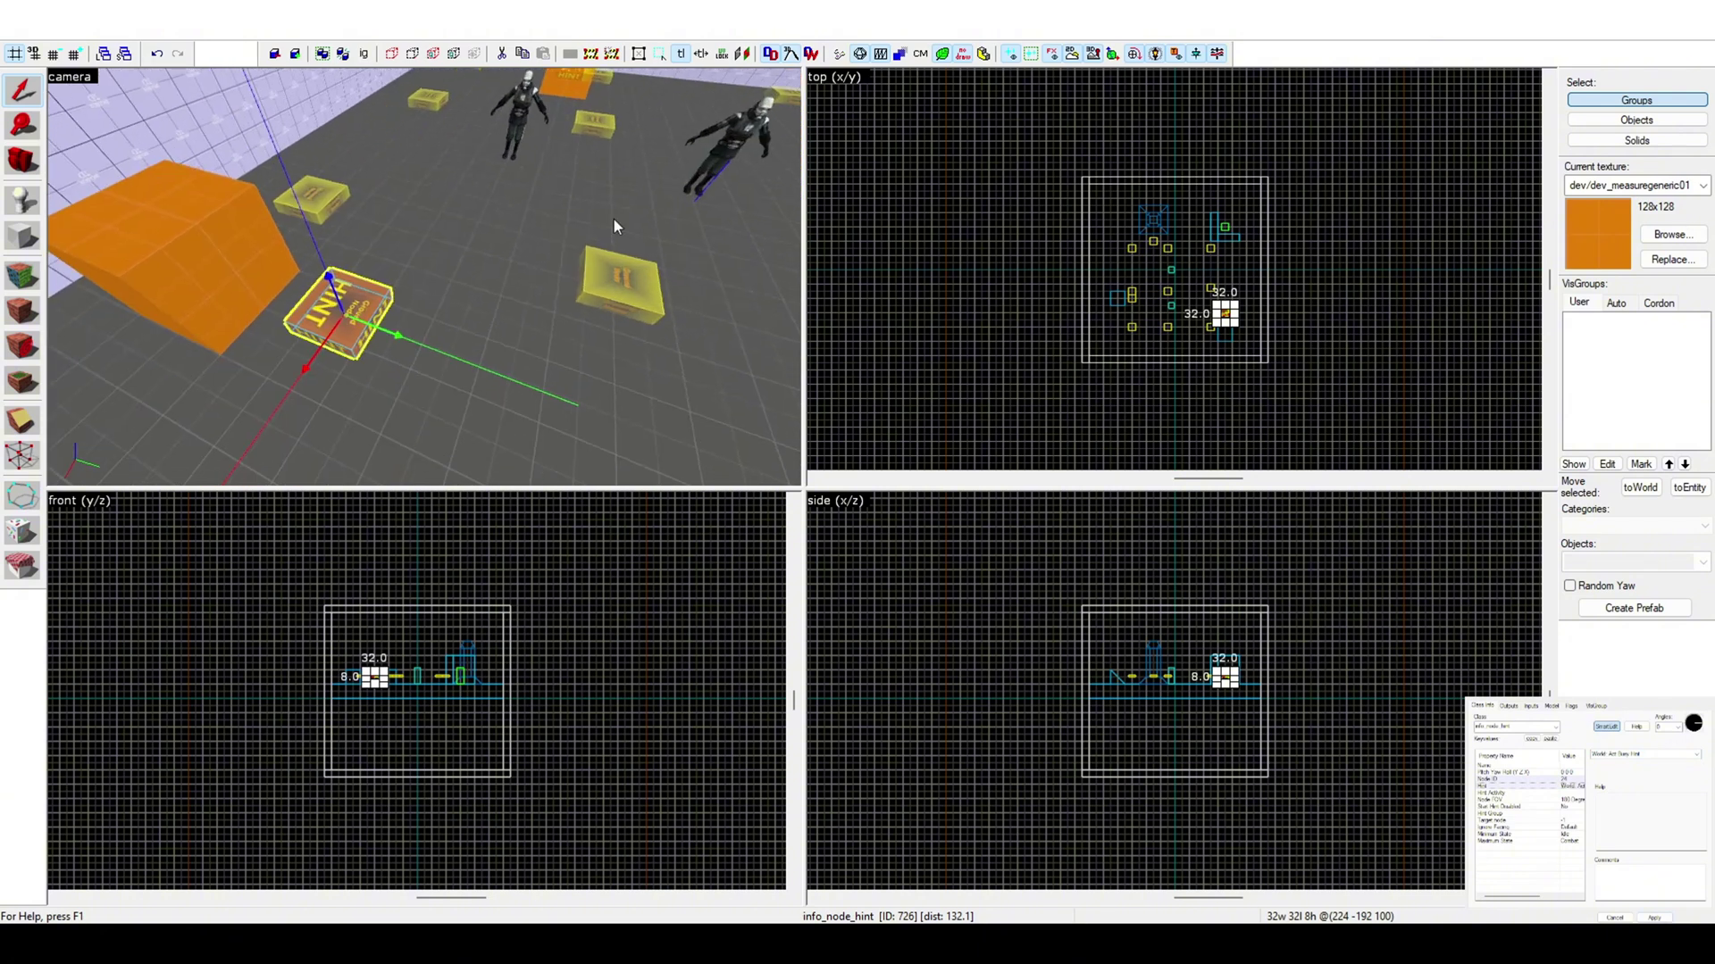
{"action": "key", "text": "z"}
{"action": "key", "text": "z"}
{"action": "key", "text": "z"}
{"action": "key", "text": "z"}
{"action": "key", "text": "z"}
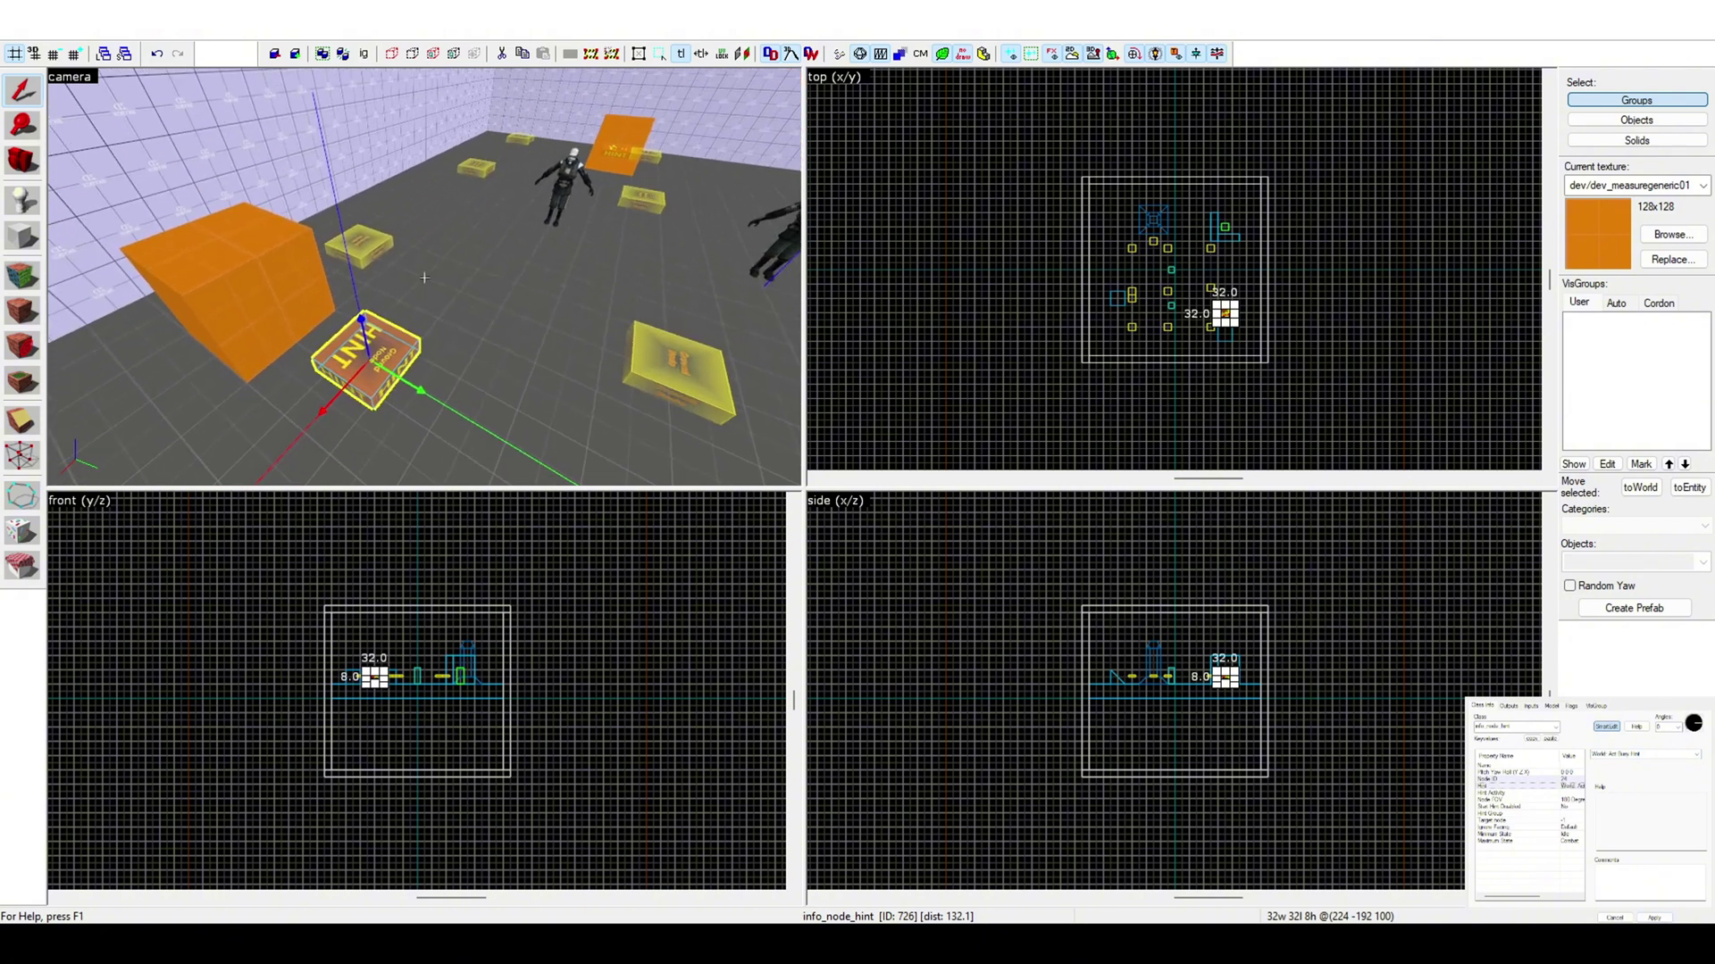
{"action": "key", "text": "z"}
{"action": "key", "text": "z"}
{"action": "key", "text": "z"}
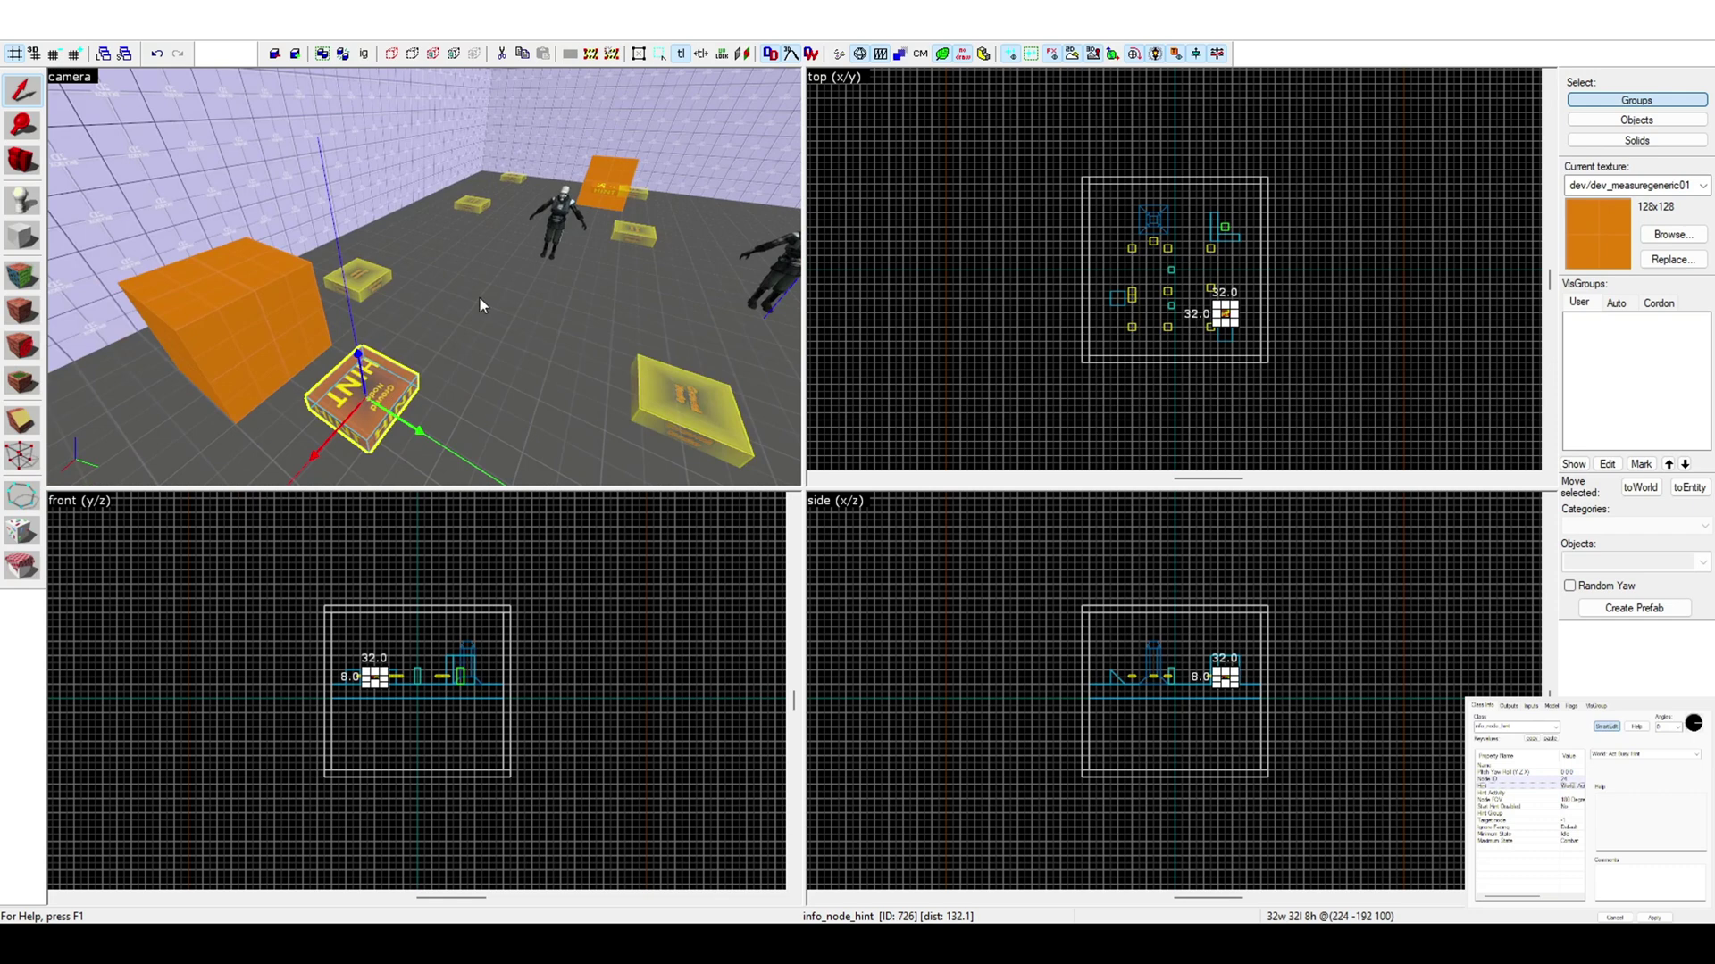
{"action": "key", "text": "z"}
{"action": "key", "text": "z"}
{"action": "key", "text": "z"}
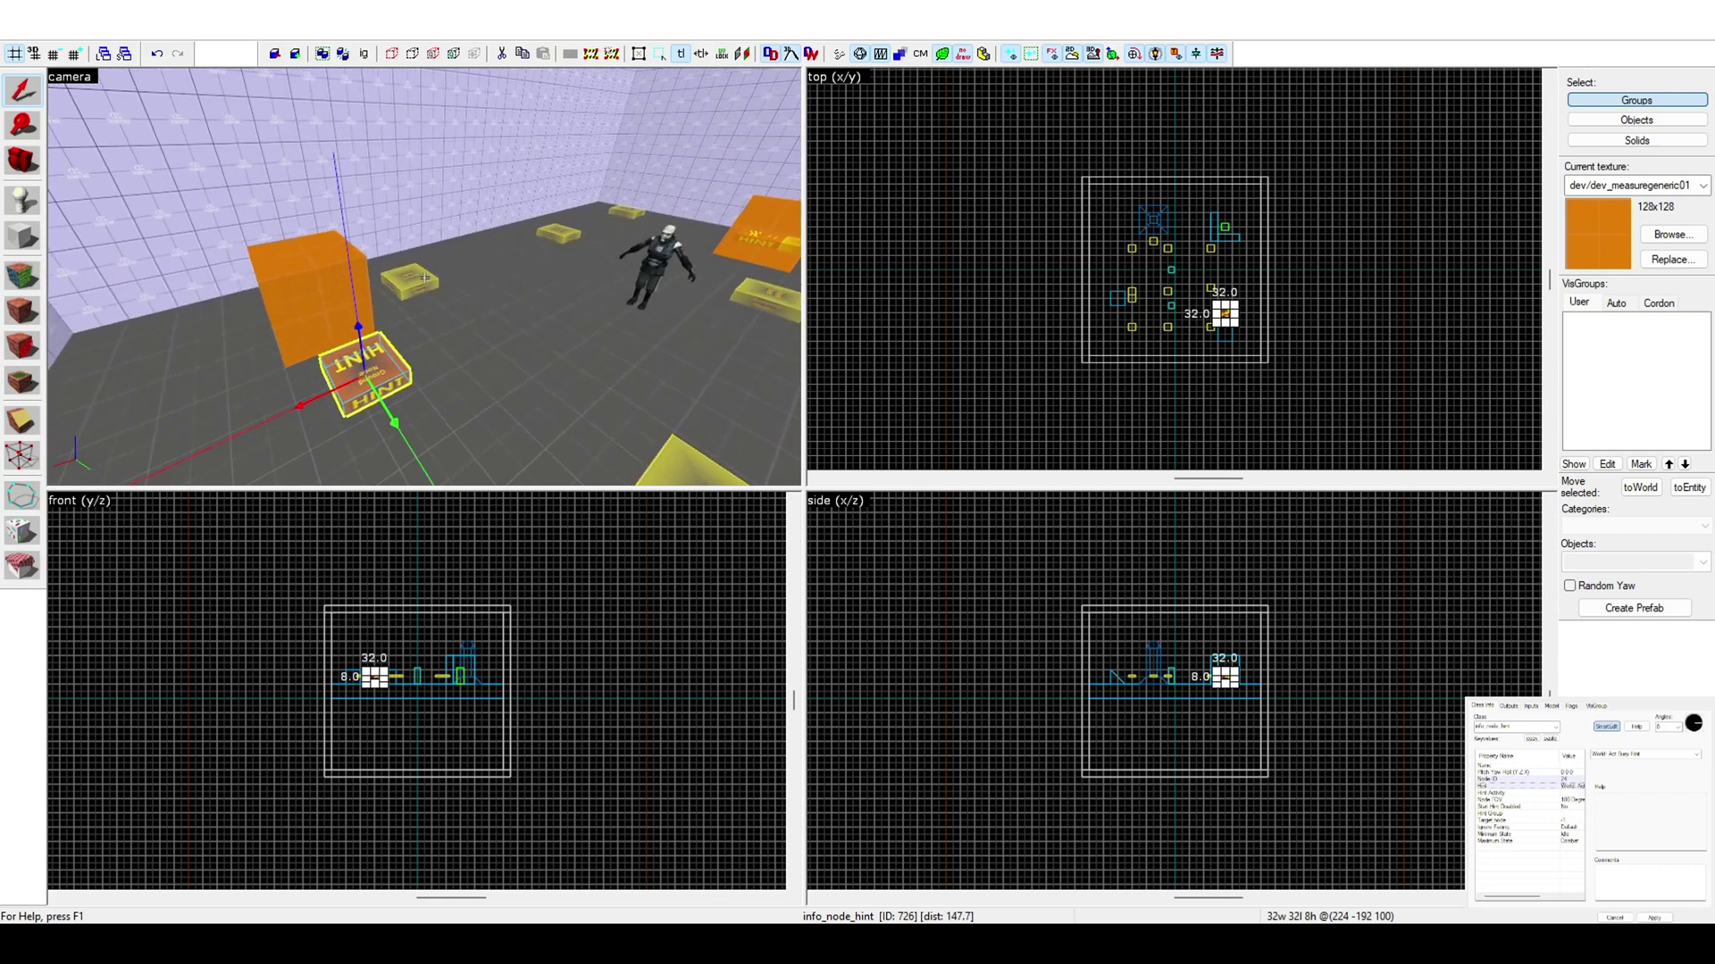
{"action": "key", "text": "z"}
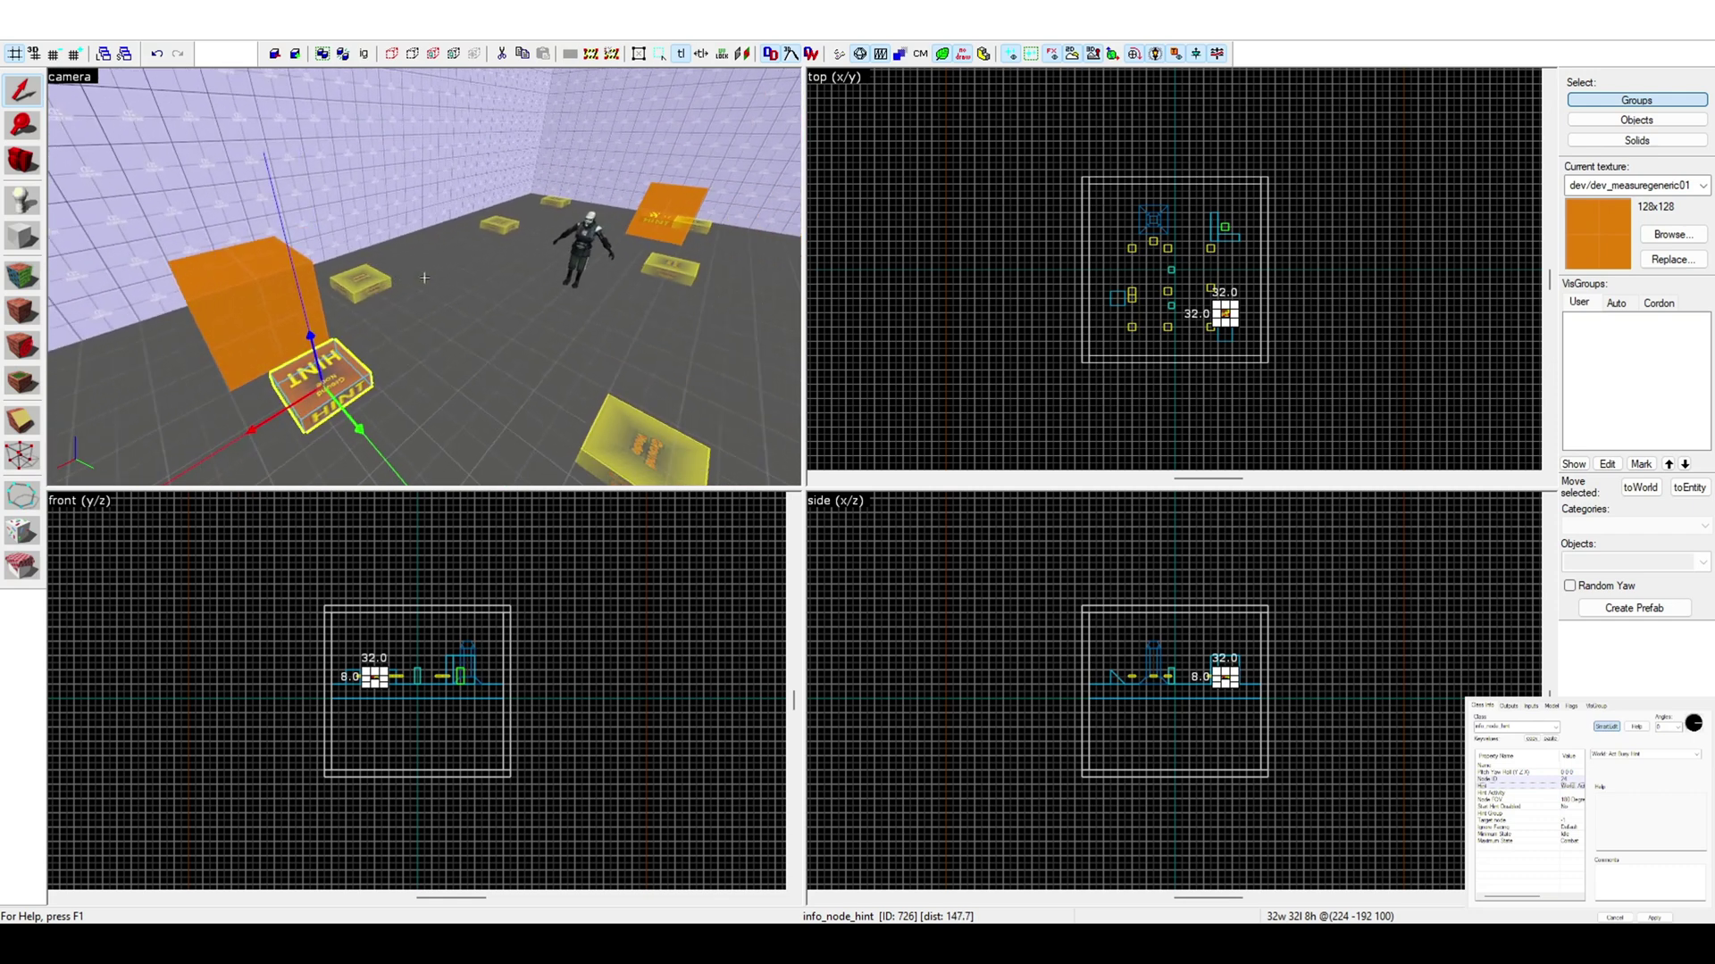
{"action": "key", "text": "z"}
{"action": "key", "text": "a"}
{"action": "key", "text": "z"}
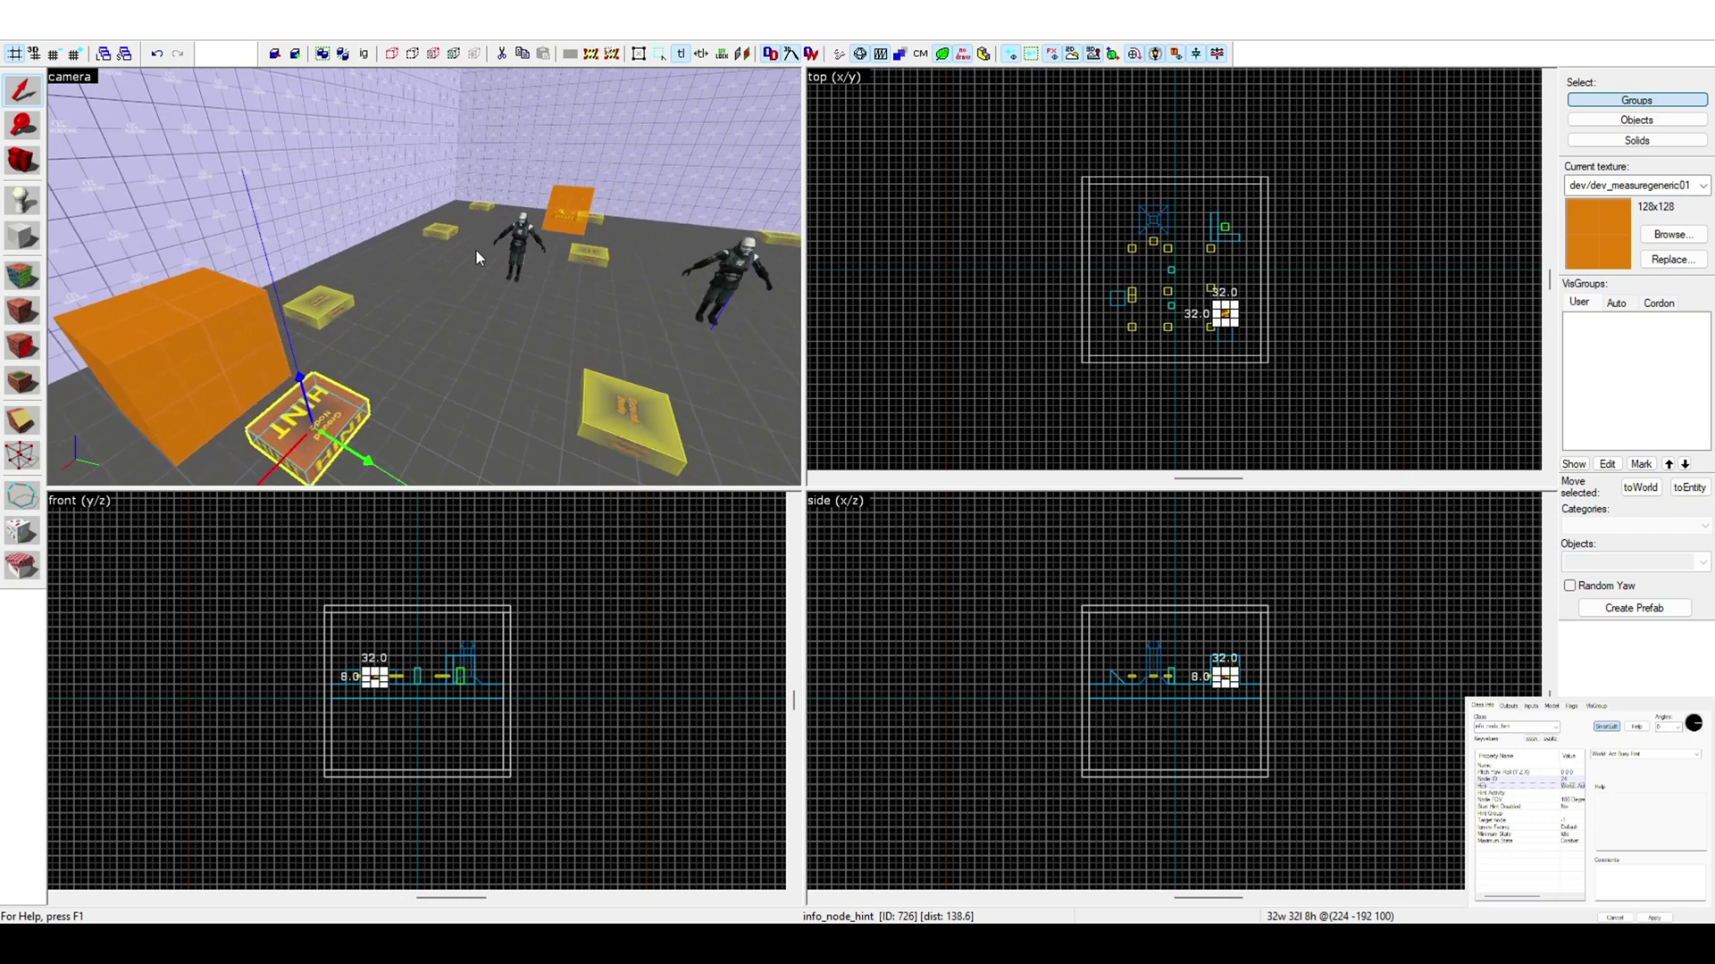
- Set the hint activity of the info_node_hint beside the orange block to ACT_BUSY_STAND and apply it
{"action": "left_click", "coordinate": [843, 375]}
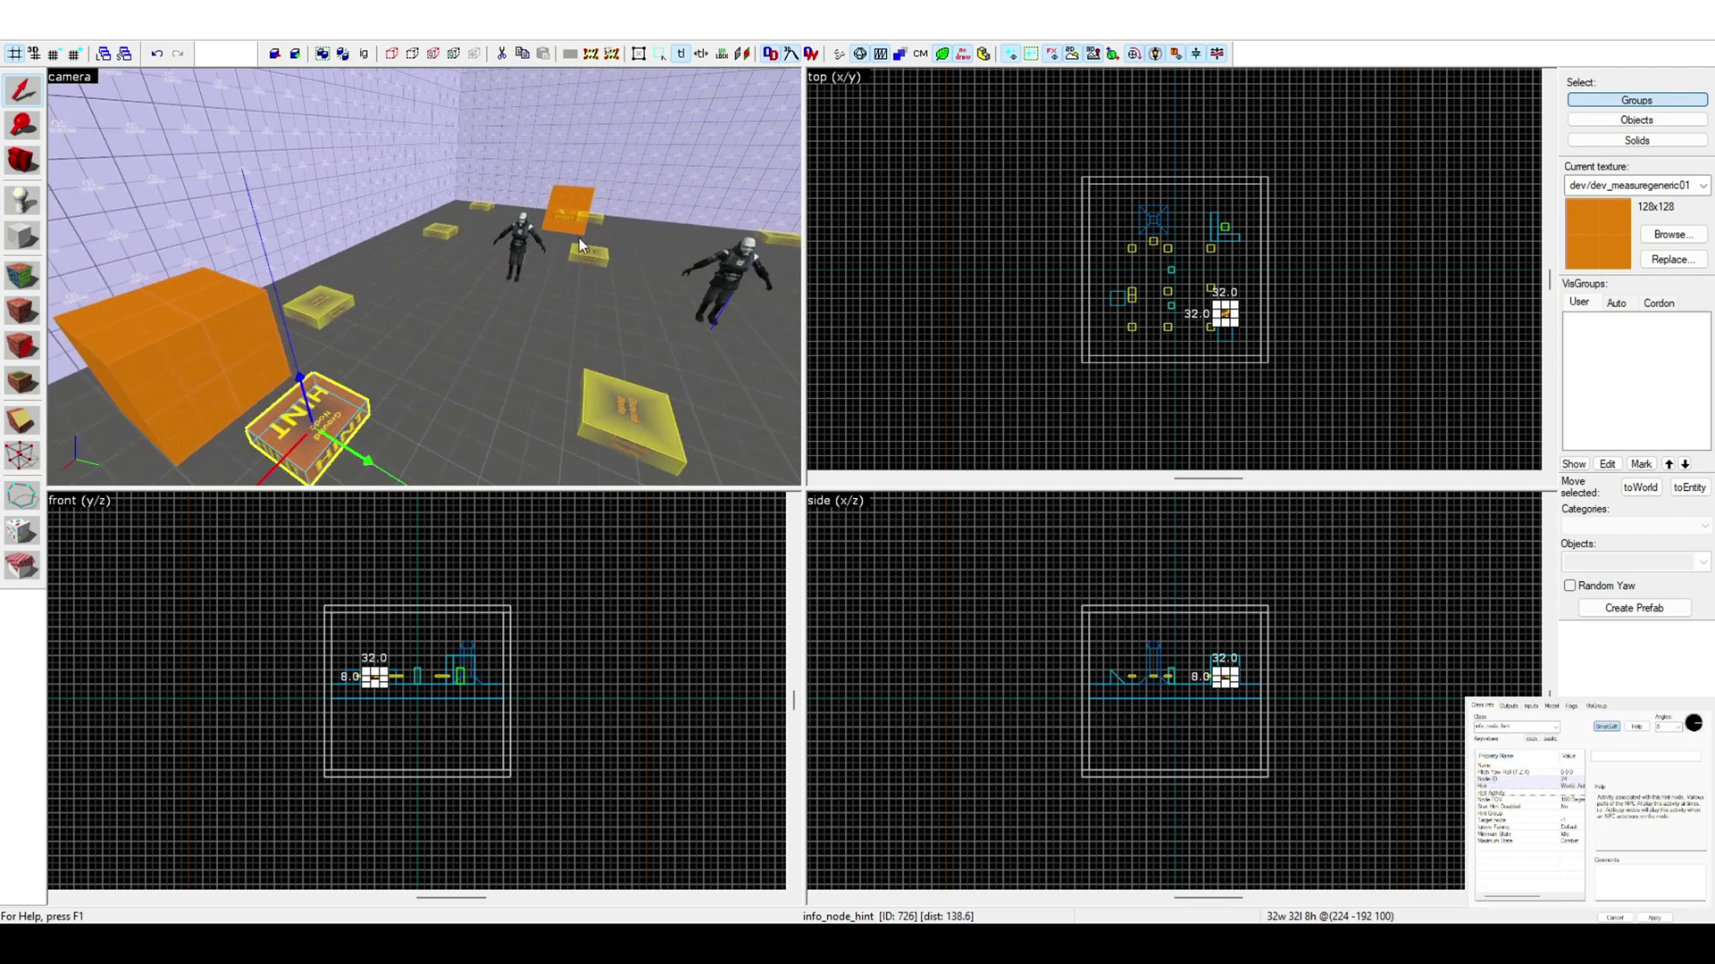
{"action": "key", "text": "z"}
{"action": "key", "text": "z"}
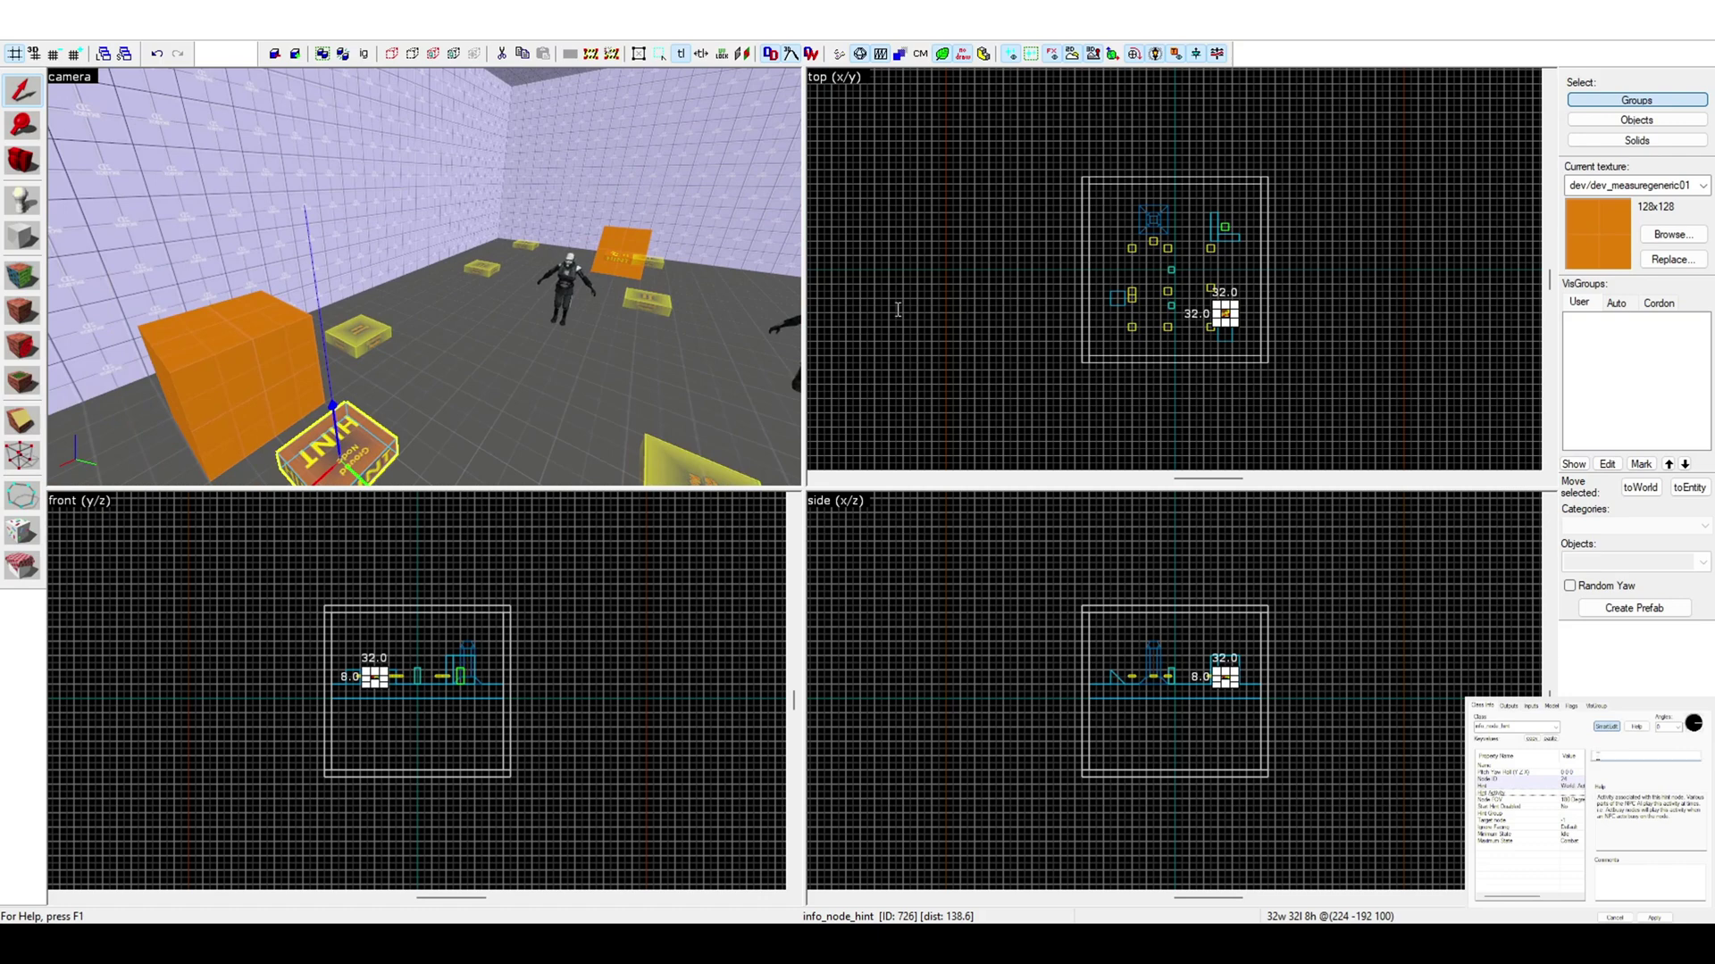
{"action": "left_click", "coordinate": [902, 312]}
{"action": "key", "text": "Return"}
{"action": "double_click", "coordinate": [958, 302]}
{"action": "key", "text": "BackSpace"}
{"action": "type", "text": "ACT_BUSY_STAND"}
{"action": "left_click", "coordinate": [1013, 609]}
- Copy the ACT_BUSY_STAND hint activity value of the info_node_hint beside the orange block
{"action": "key", "text": "z"}
{"action": "key", "text": "s"}
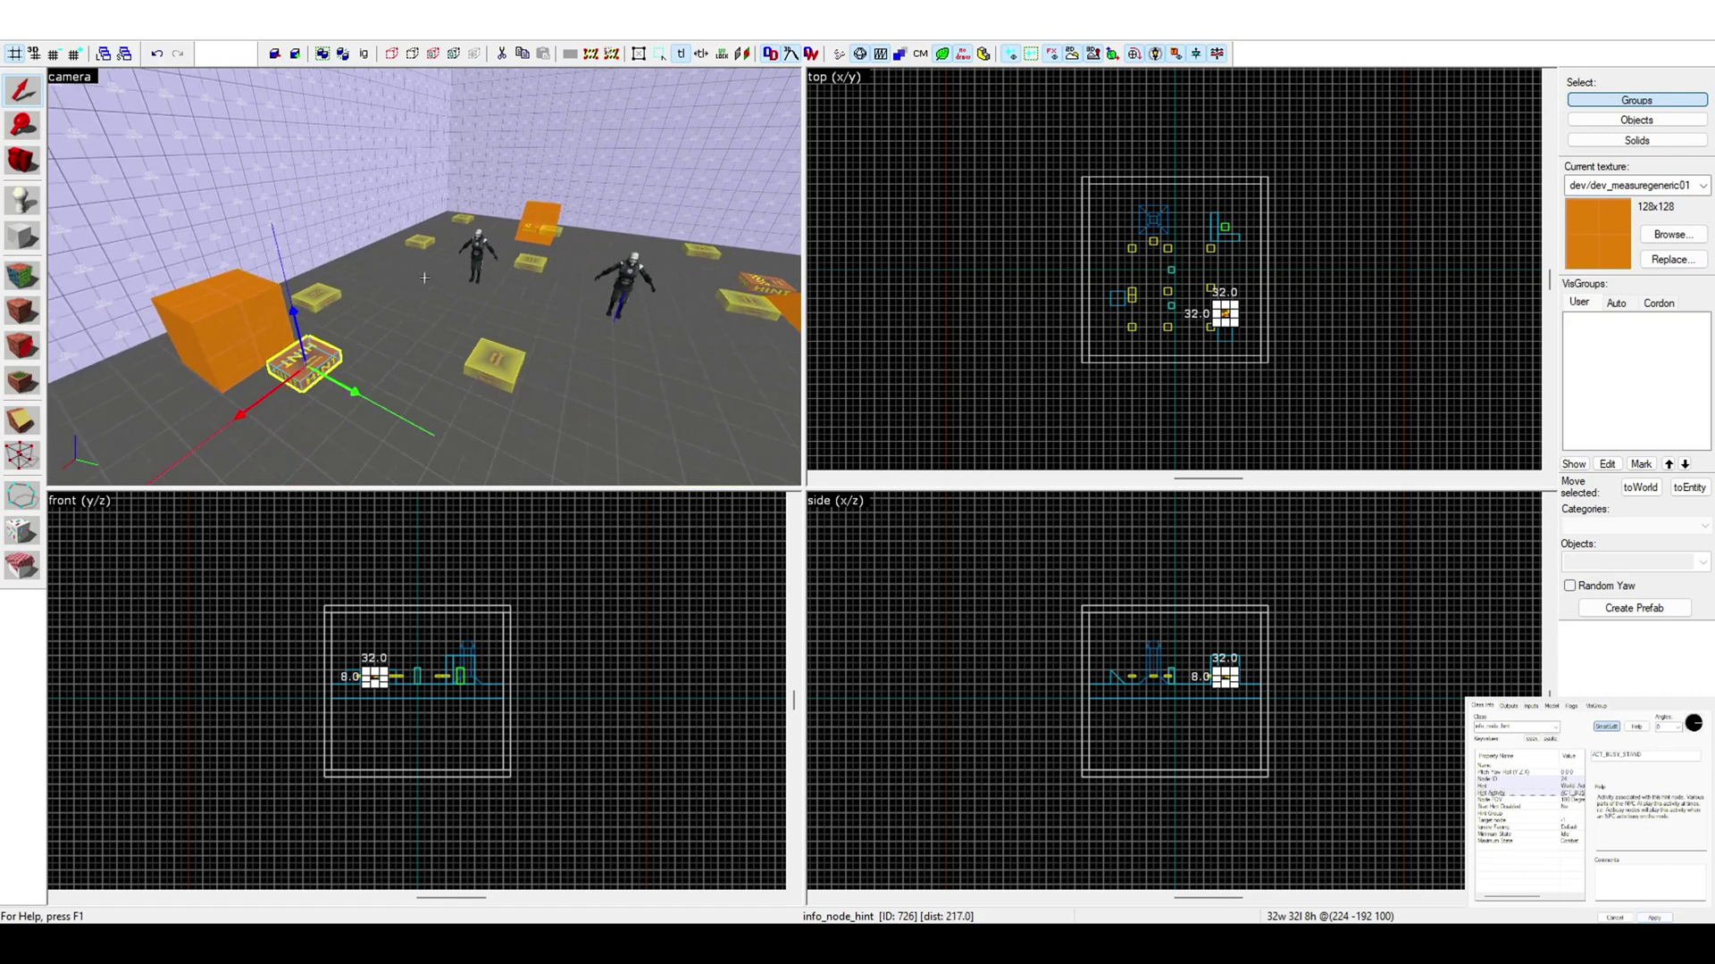
{"action": "double_click", "coordinate": [961, 309]}
{"action": "key", "text": "ctrl+c"}
{"action": "key", "text": "z"}
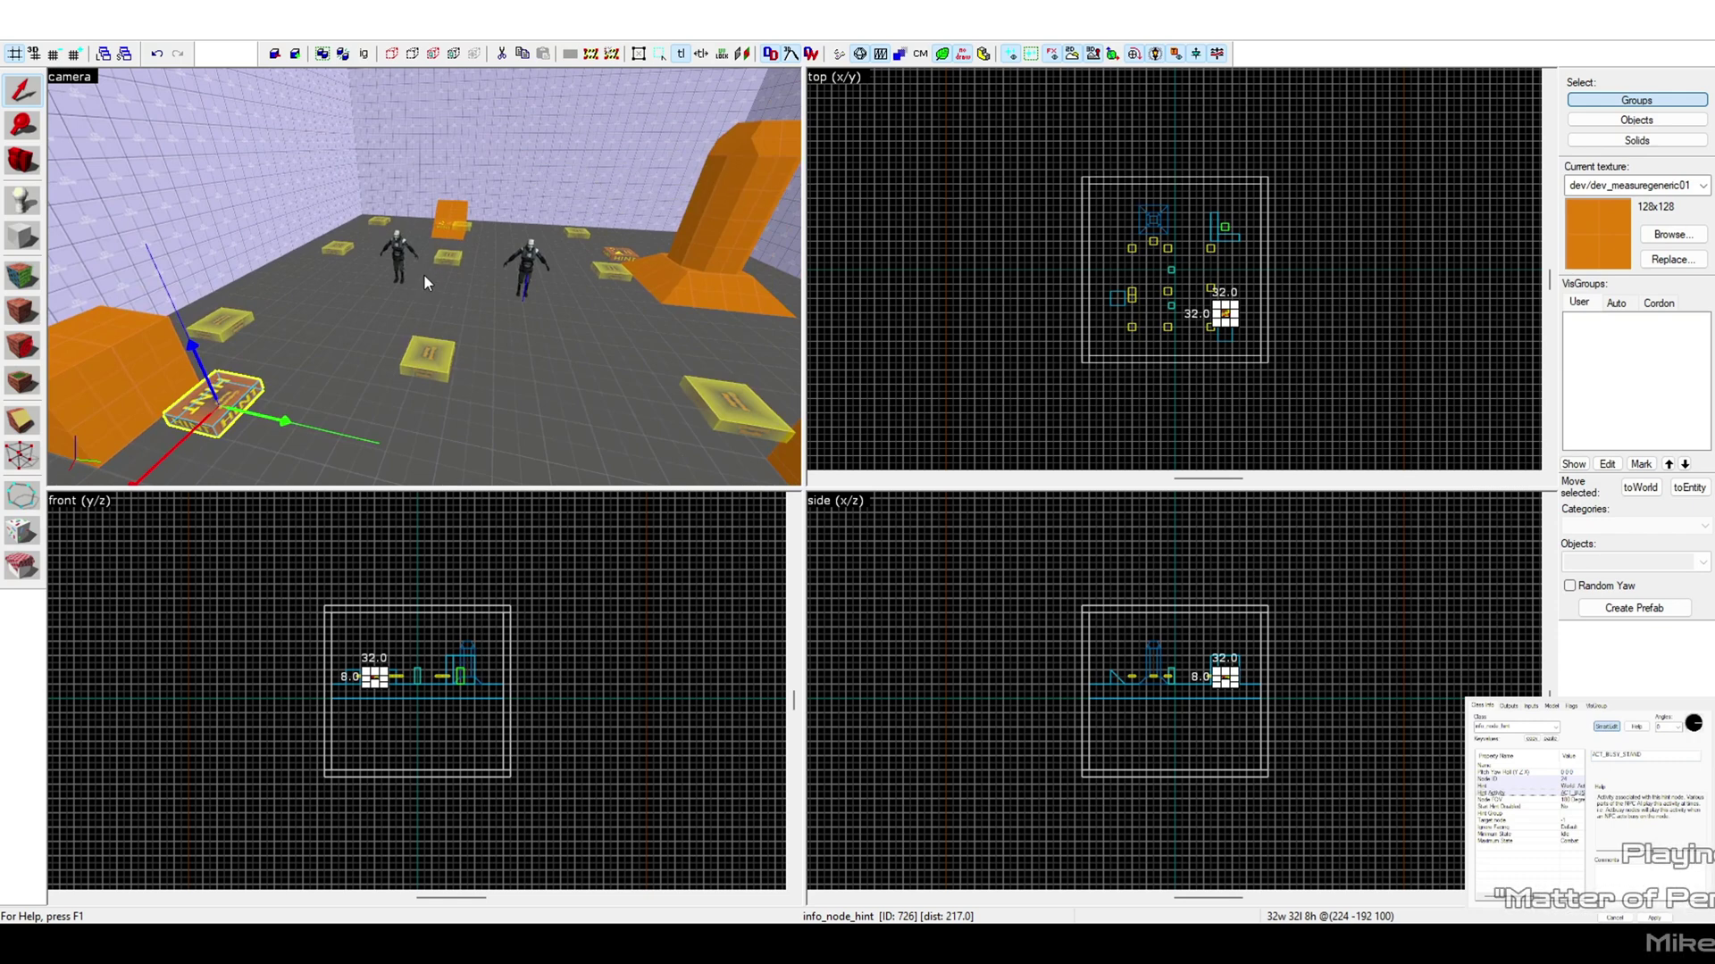
{"action": "key", "text": "z"}
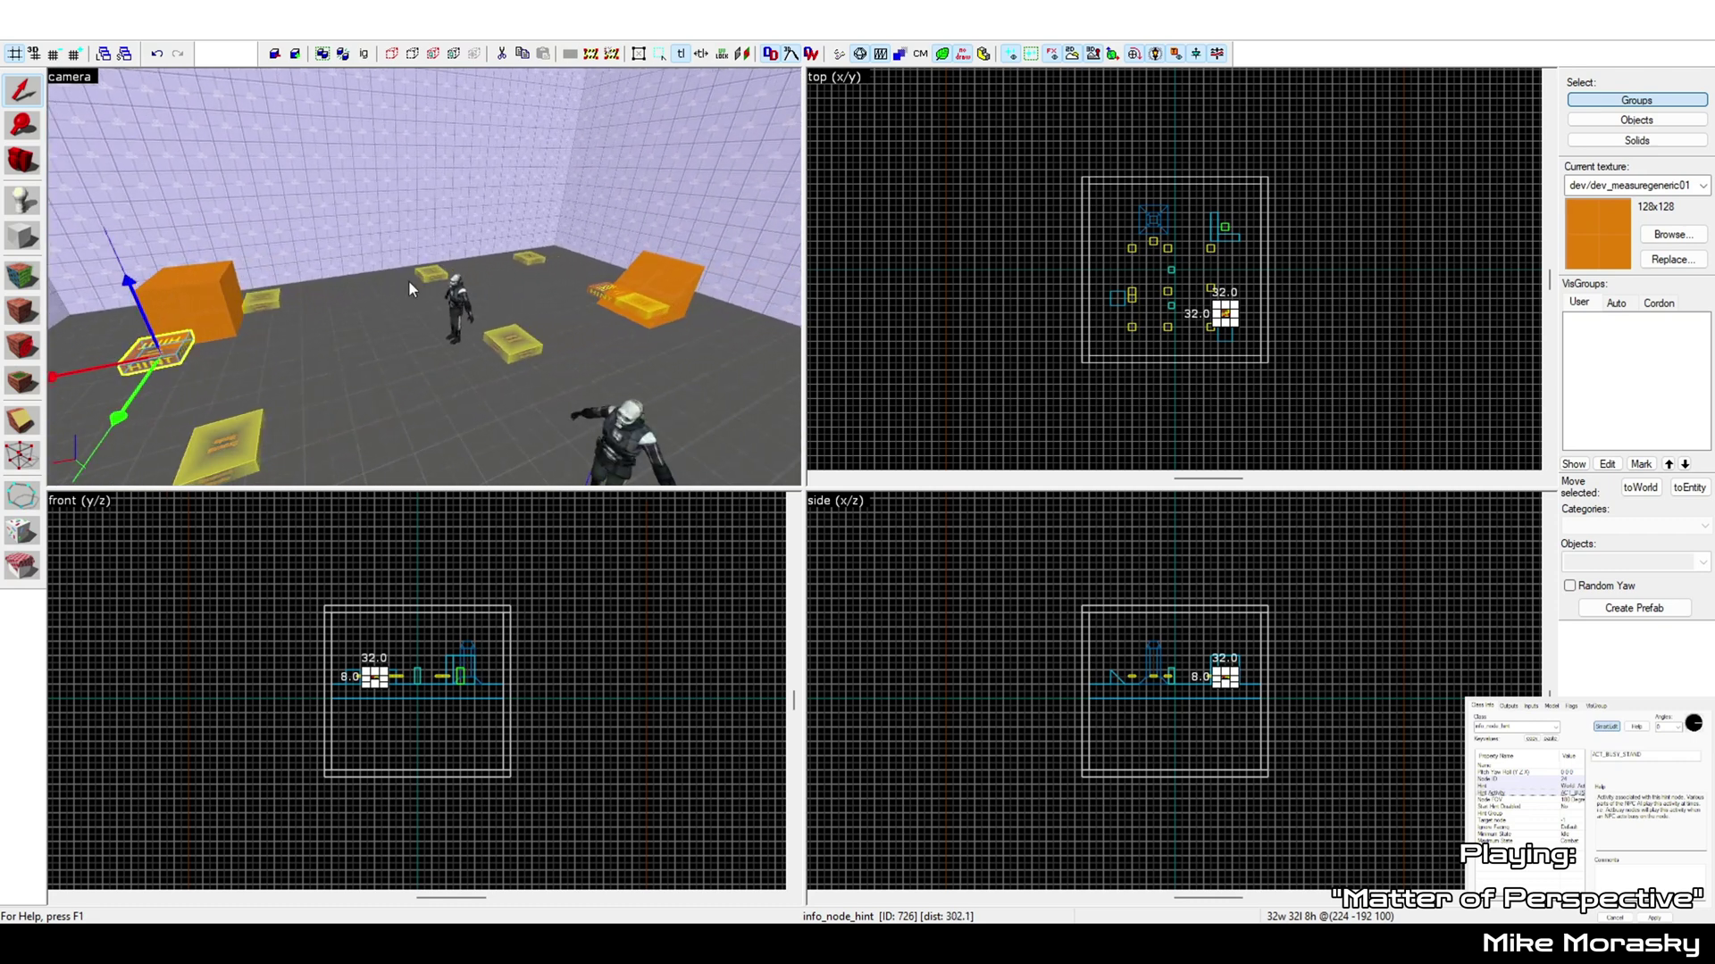
- Paste ACT_BUSY_STAND as the hint activity of the info_node_hints beside the slanted orange slab and the pillar, and apply it
{"action": "left_click", "coordinate": [425, 277]}
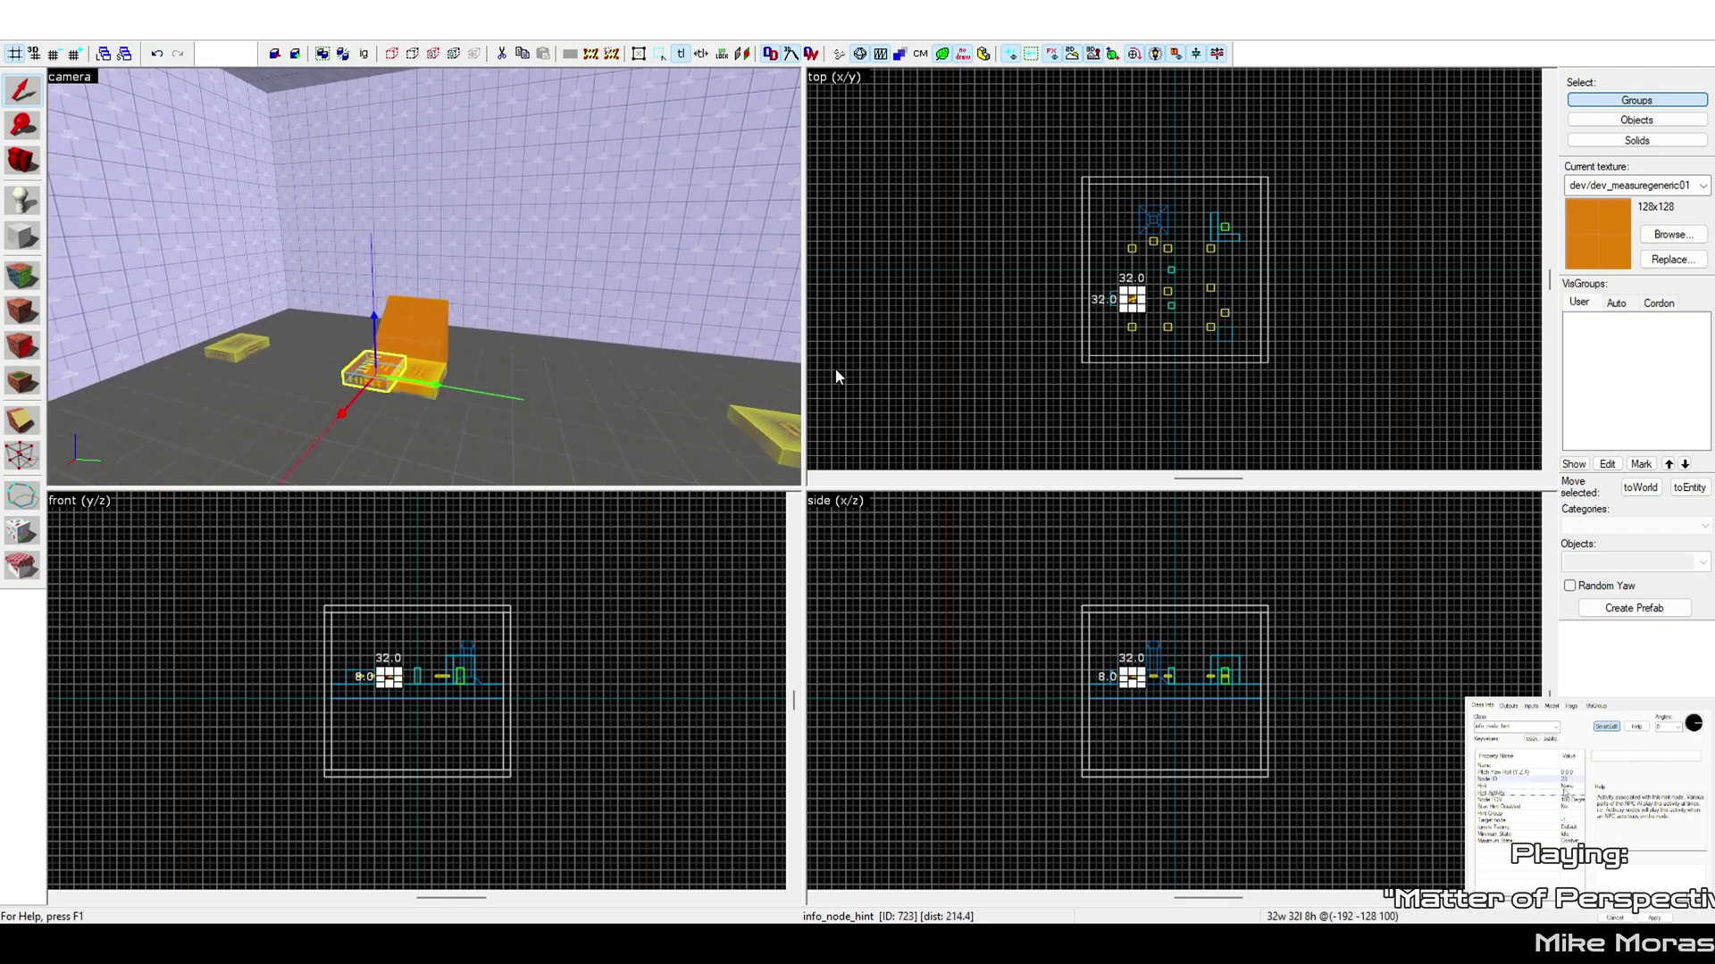
{"action": "left_click", "coordinate": [343, 317], "text": "ctrl"}
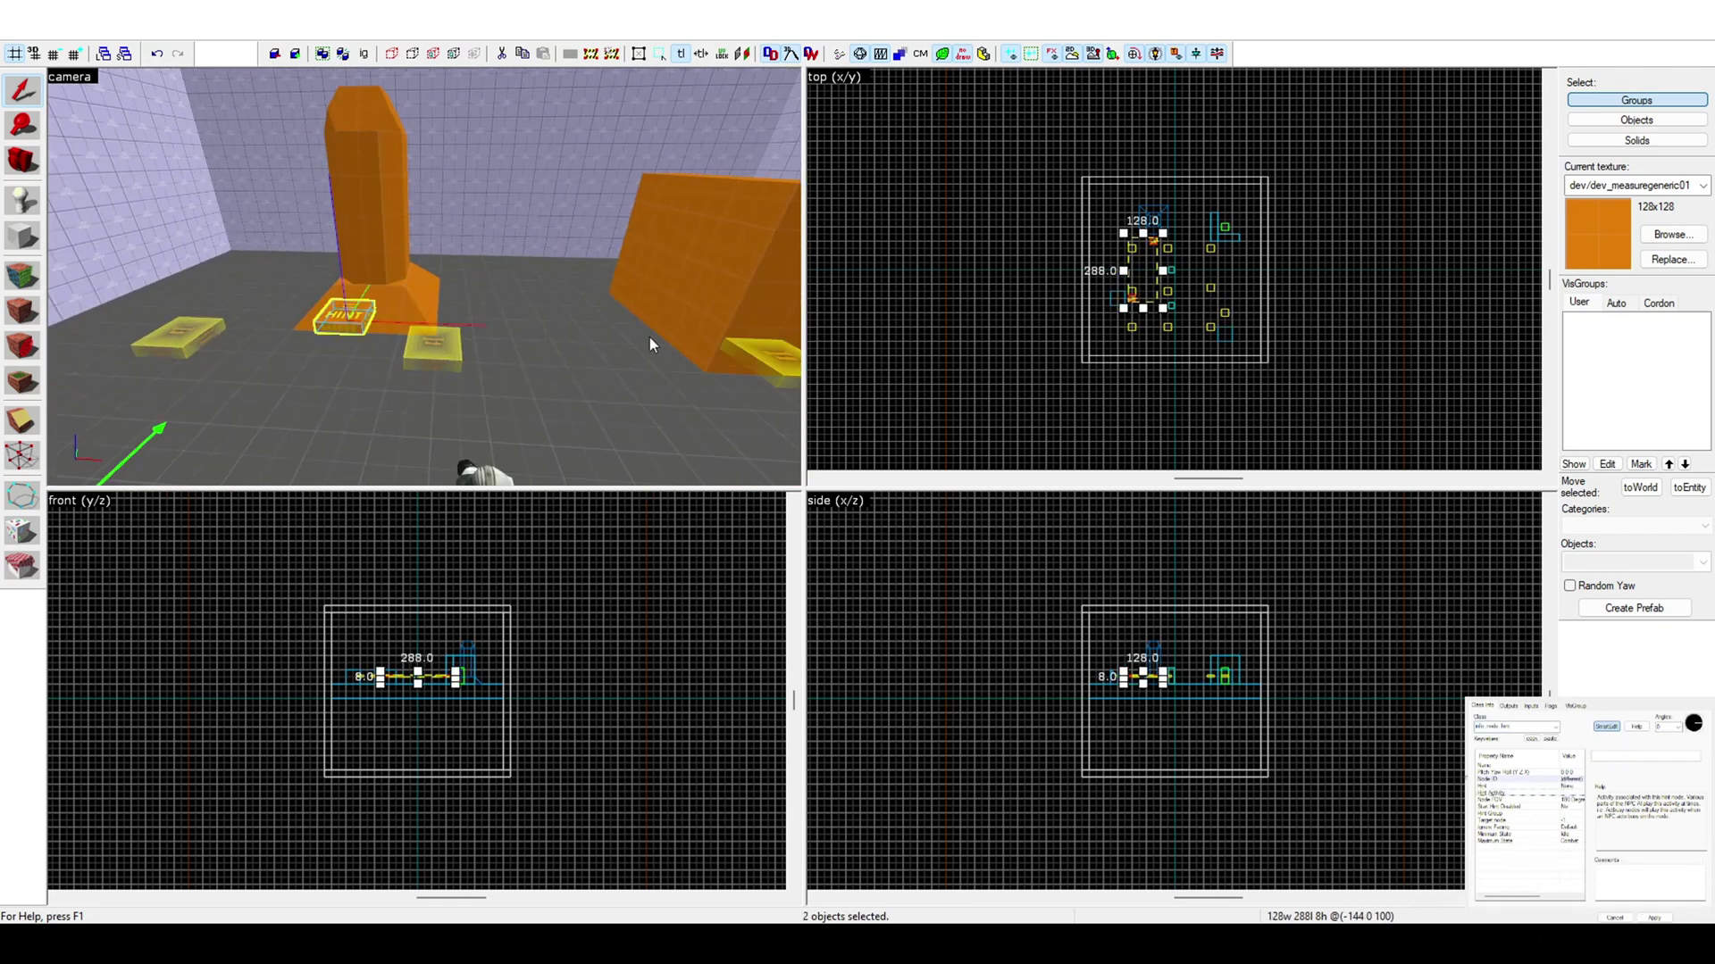
{"action": "left_click", "coordinate": [957, 309]}
{"action": "key", "text": "ctrl+v"}
{"action": "left_click", "coordinate": [992, 598]}
{"action": "key", "text": "z"}
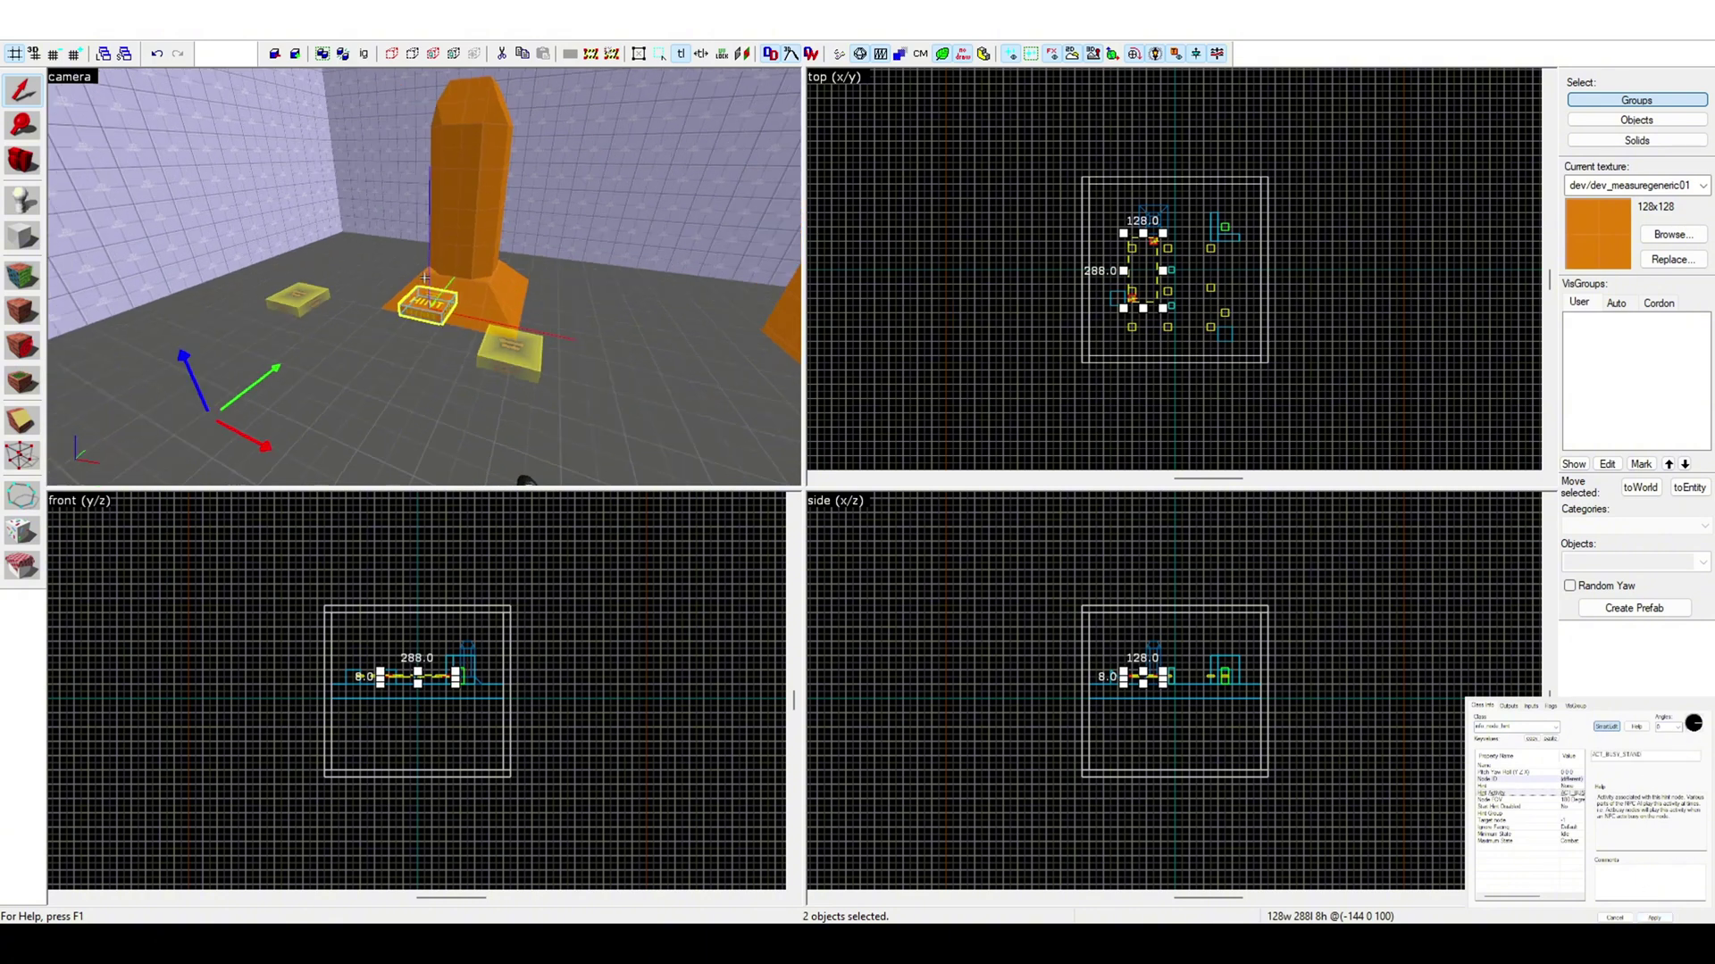
- Add the orange block's info_node_hint to the selection, and apply one shared hint group name to all three info_node_hints
{"action": "key", "text": "d"}
{"action": "key", "text": "z"}
{"action": "left_click", "coordinate": [857, 422]}
{"action": "key", "text": "z"}
{"action": "key", "text": "z"}
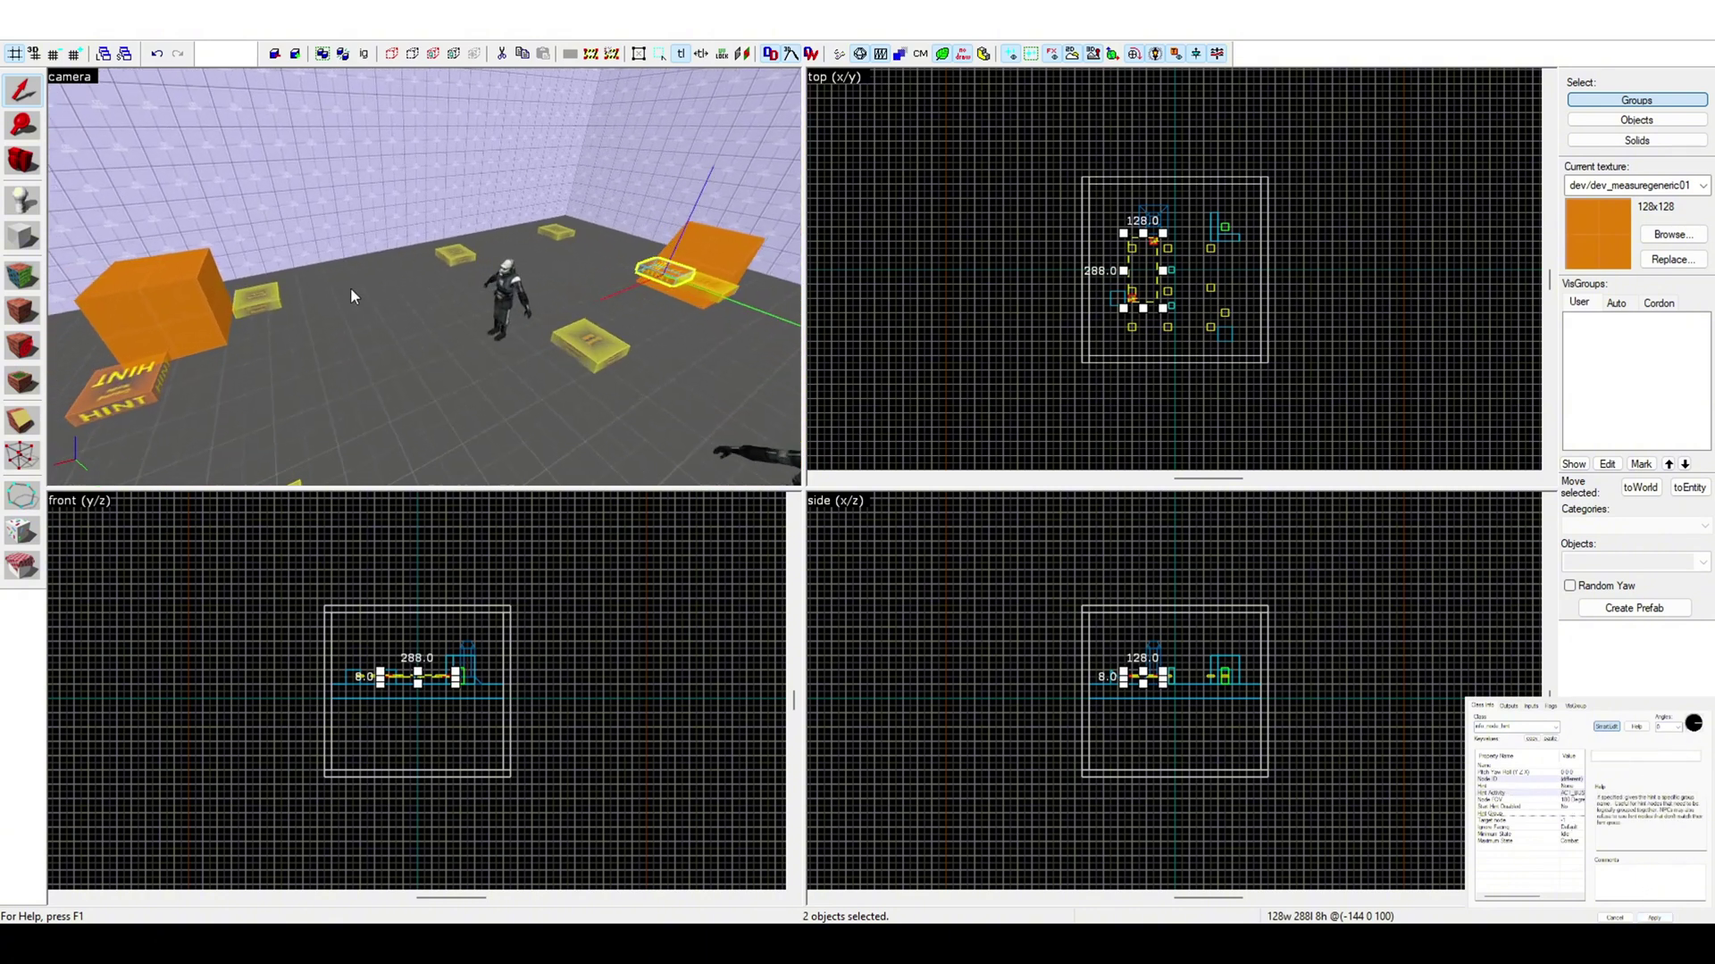
{"action": "left_click", "coordinate": [168, 378], "text": "ctrl"}
{"action": "key", "text": "z"}
{"action": "key", "text": "z"}
{"action": "key", "text": "d"}
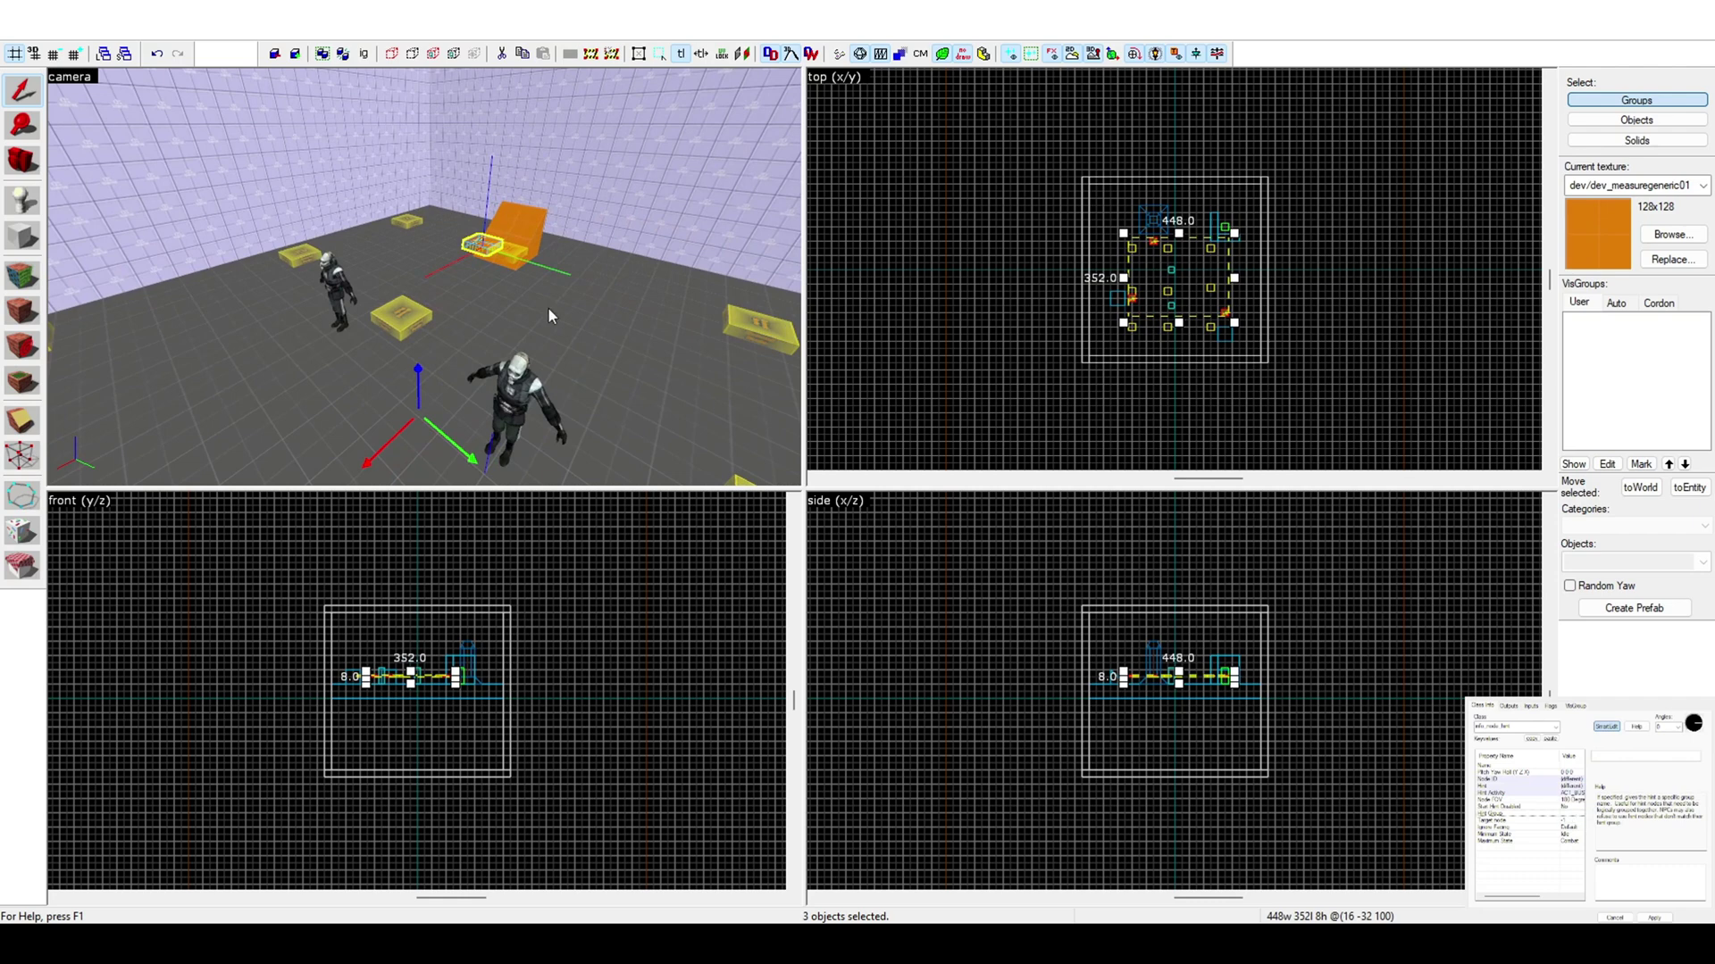
{"action": "key", "text": "d"}
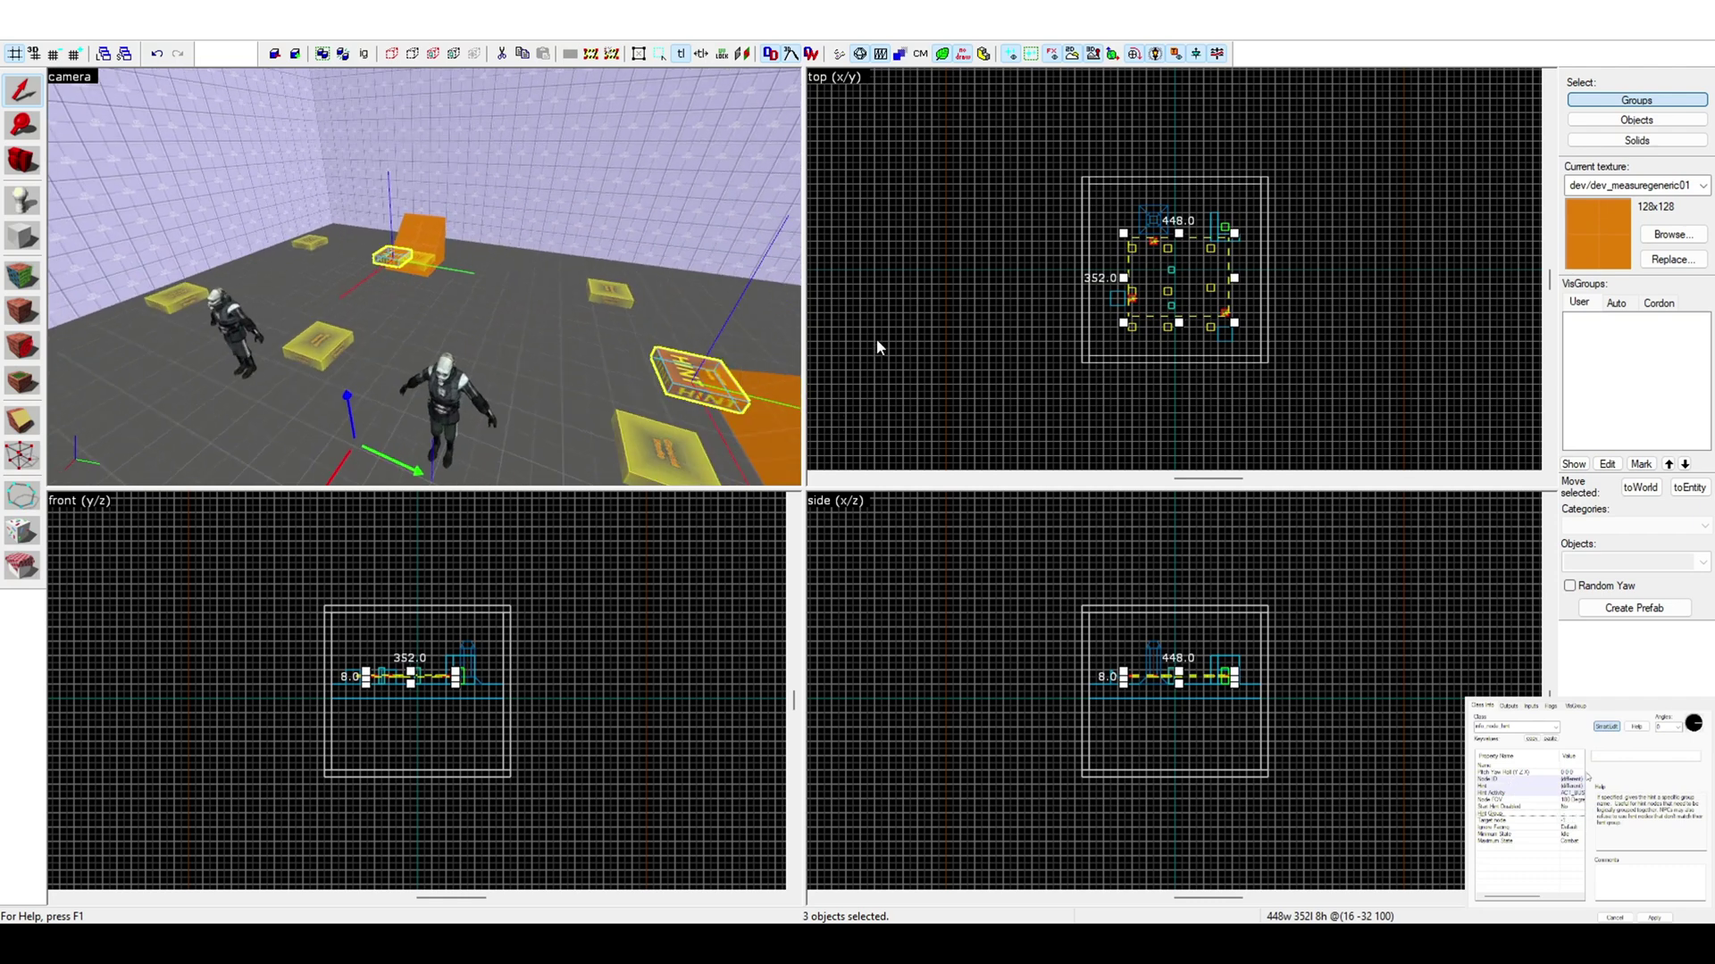
{"action": "key", "text": "s"}
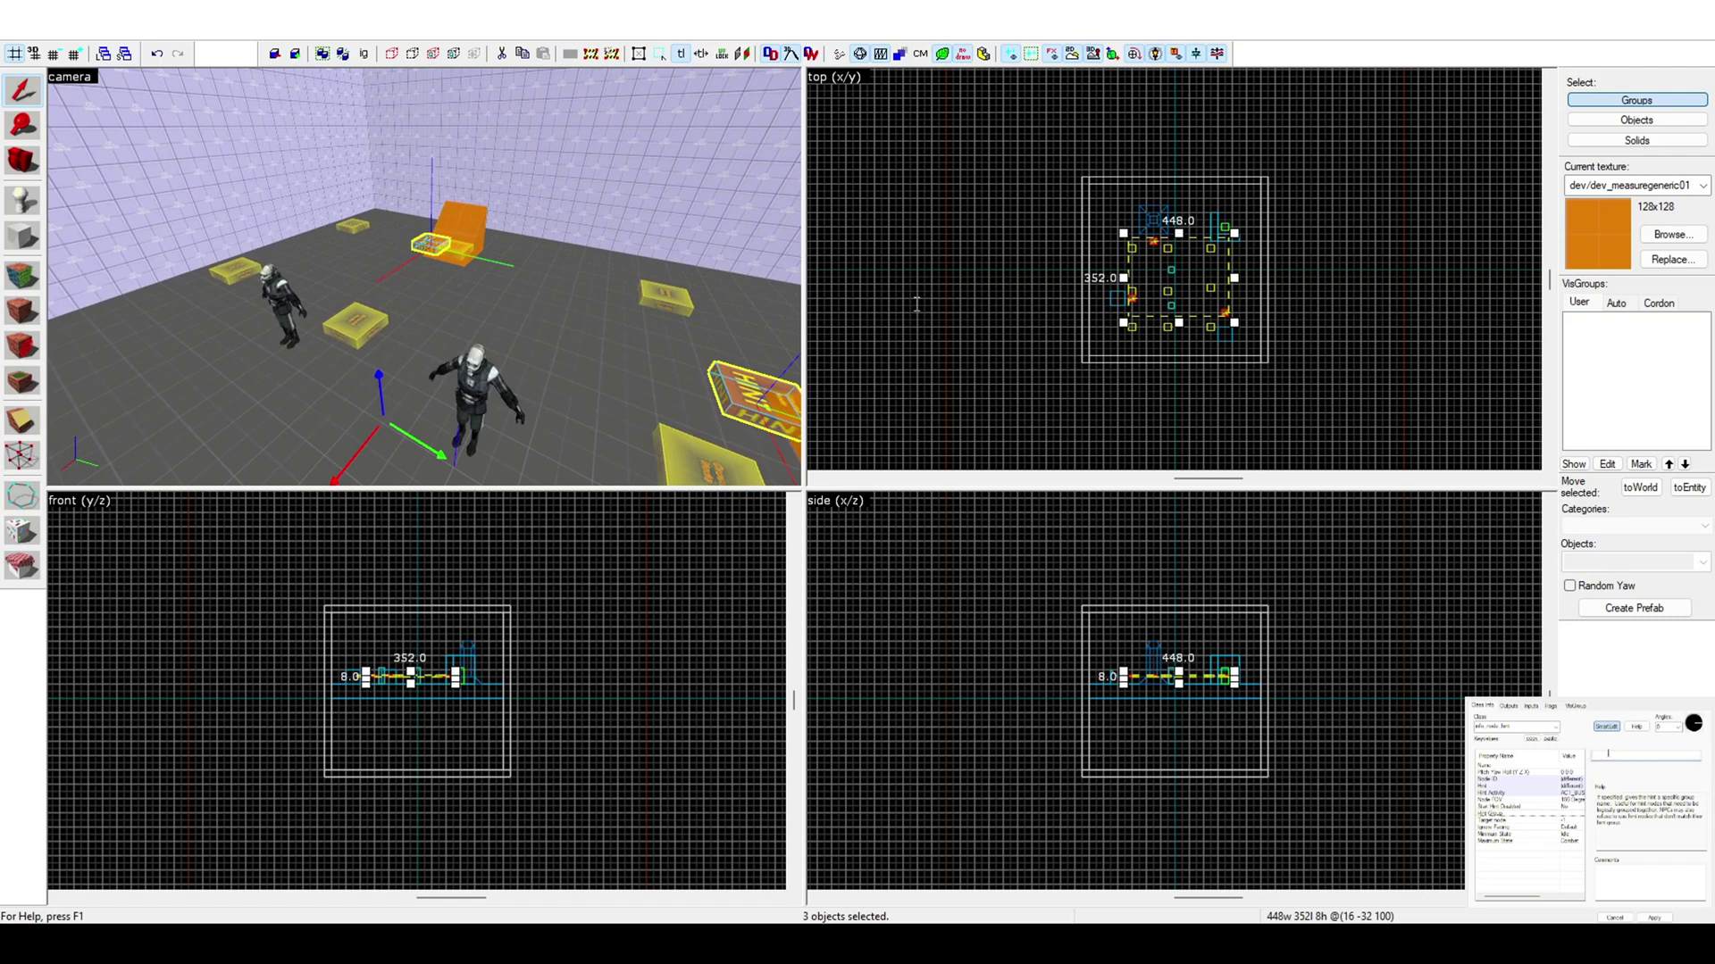
{"action": "key", "text": "s"}
{"action": "key", "text": "z"}
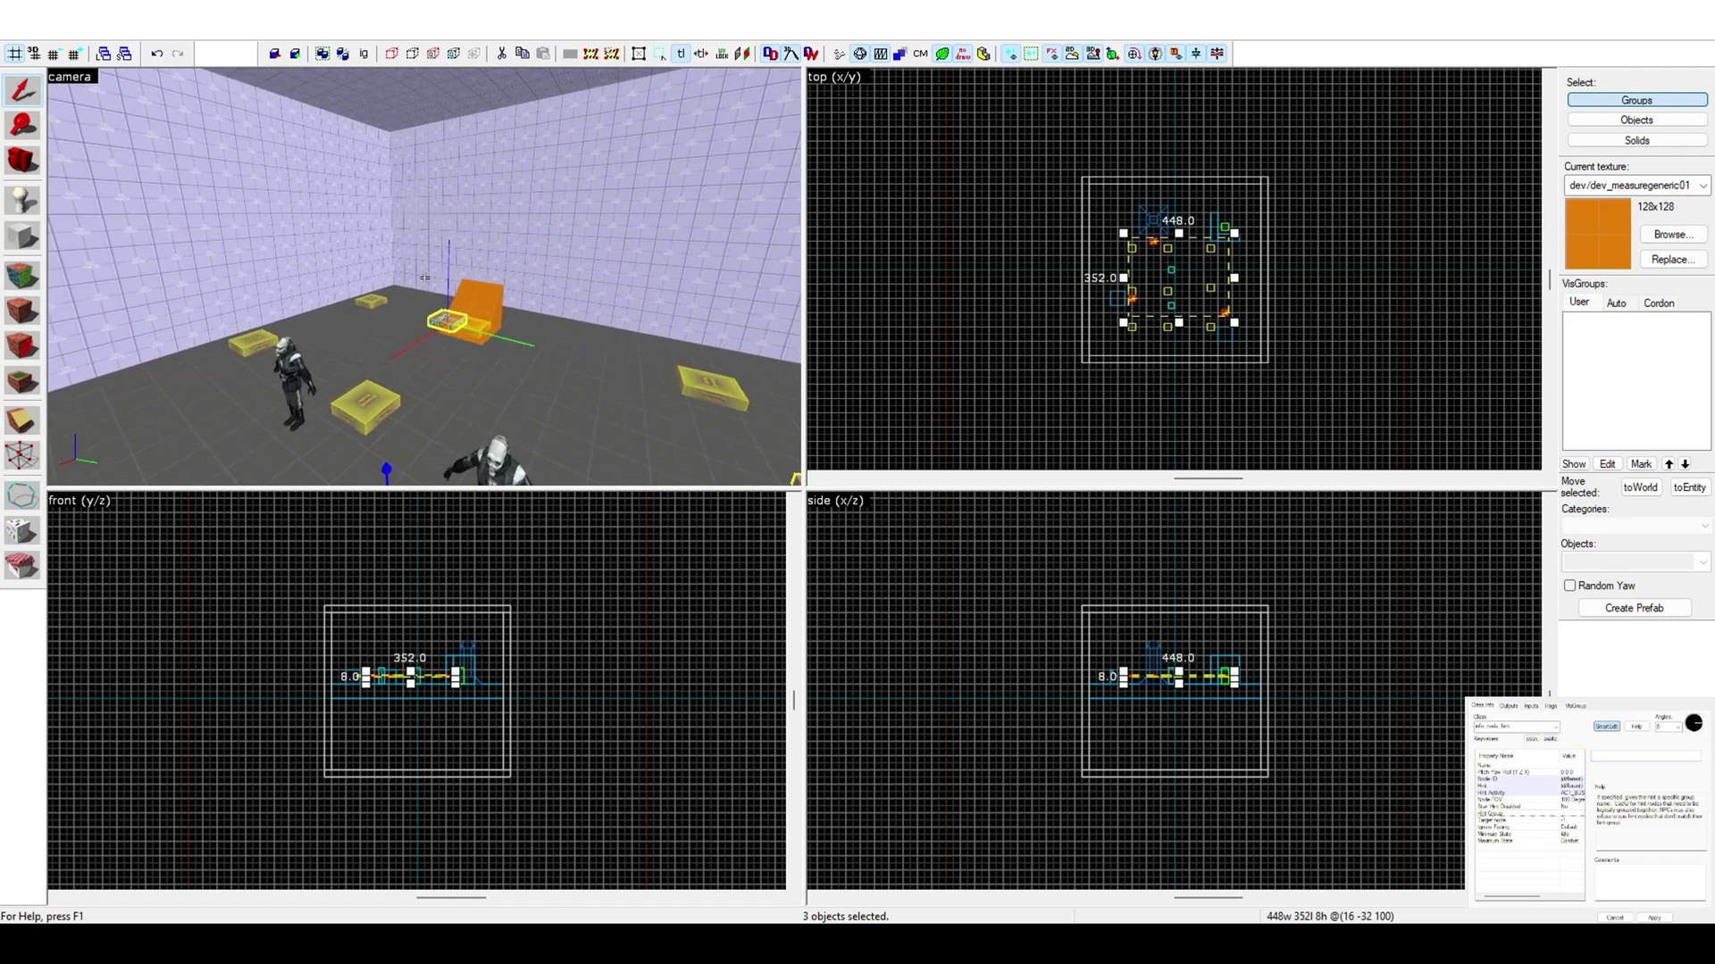
{"action": "key", "text": "z"}
{"action": "key", "text": "z"}
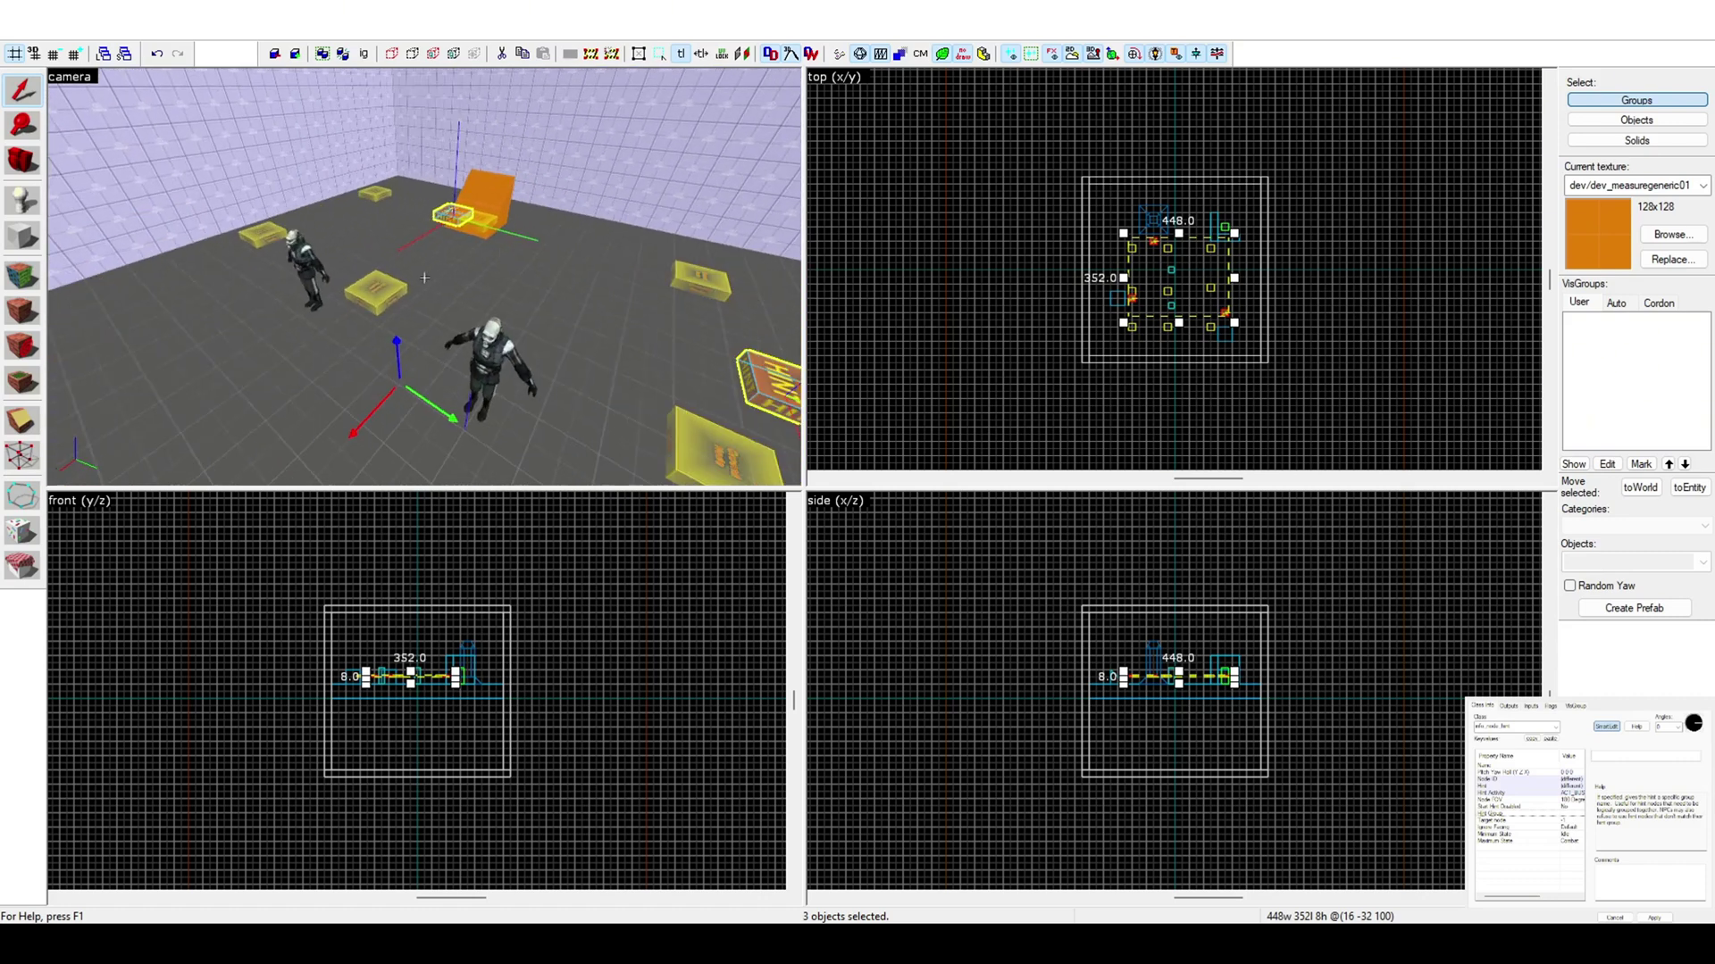
{"action": "key", "text": "z"}
{"action": "key", "text": "z"}
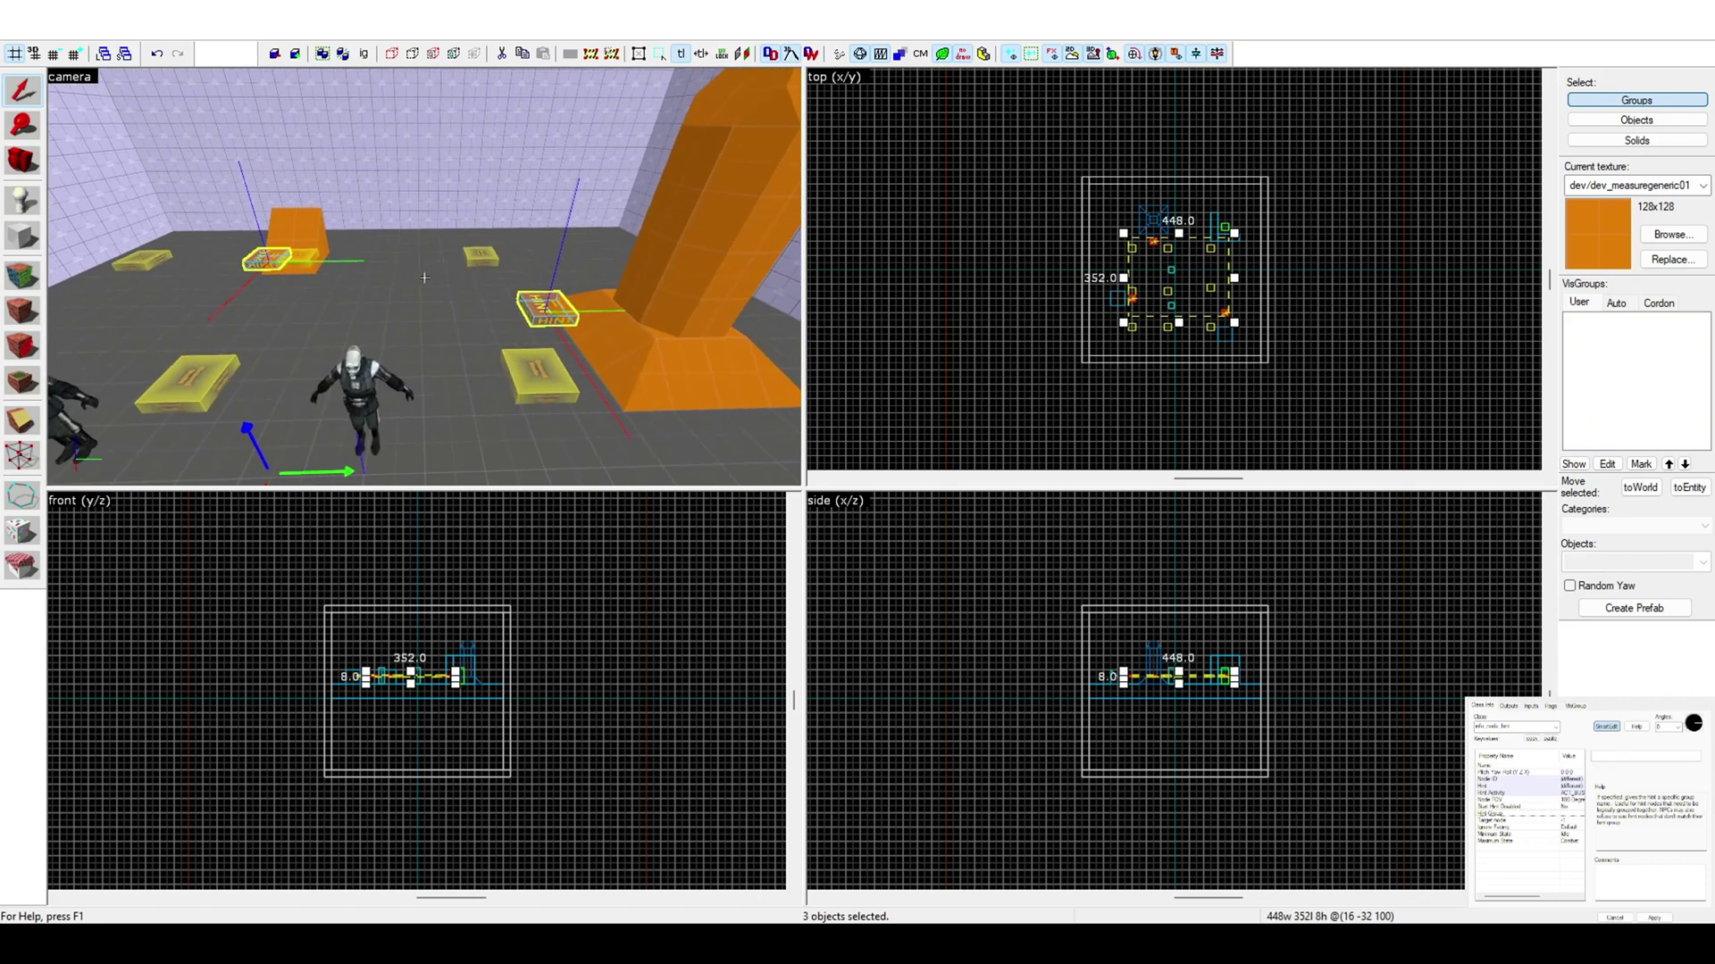
{"action": "key", "text": "z"}
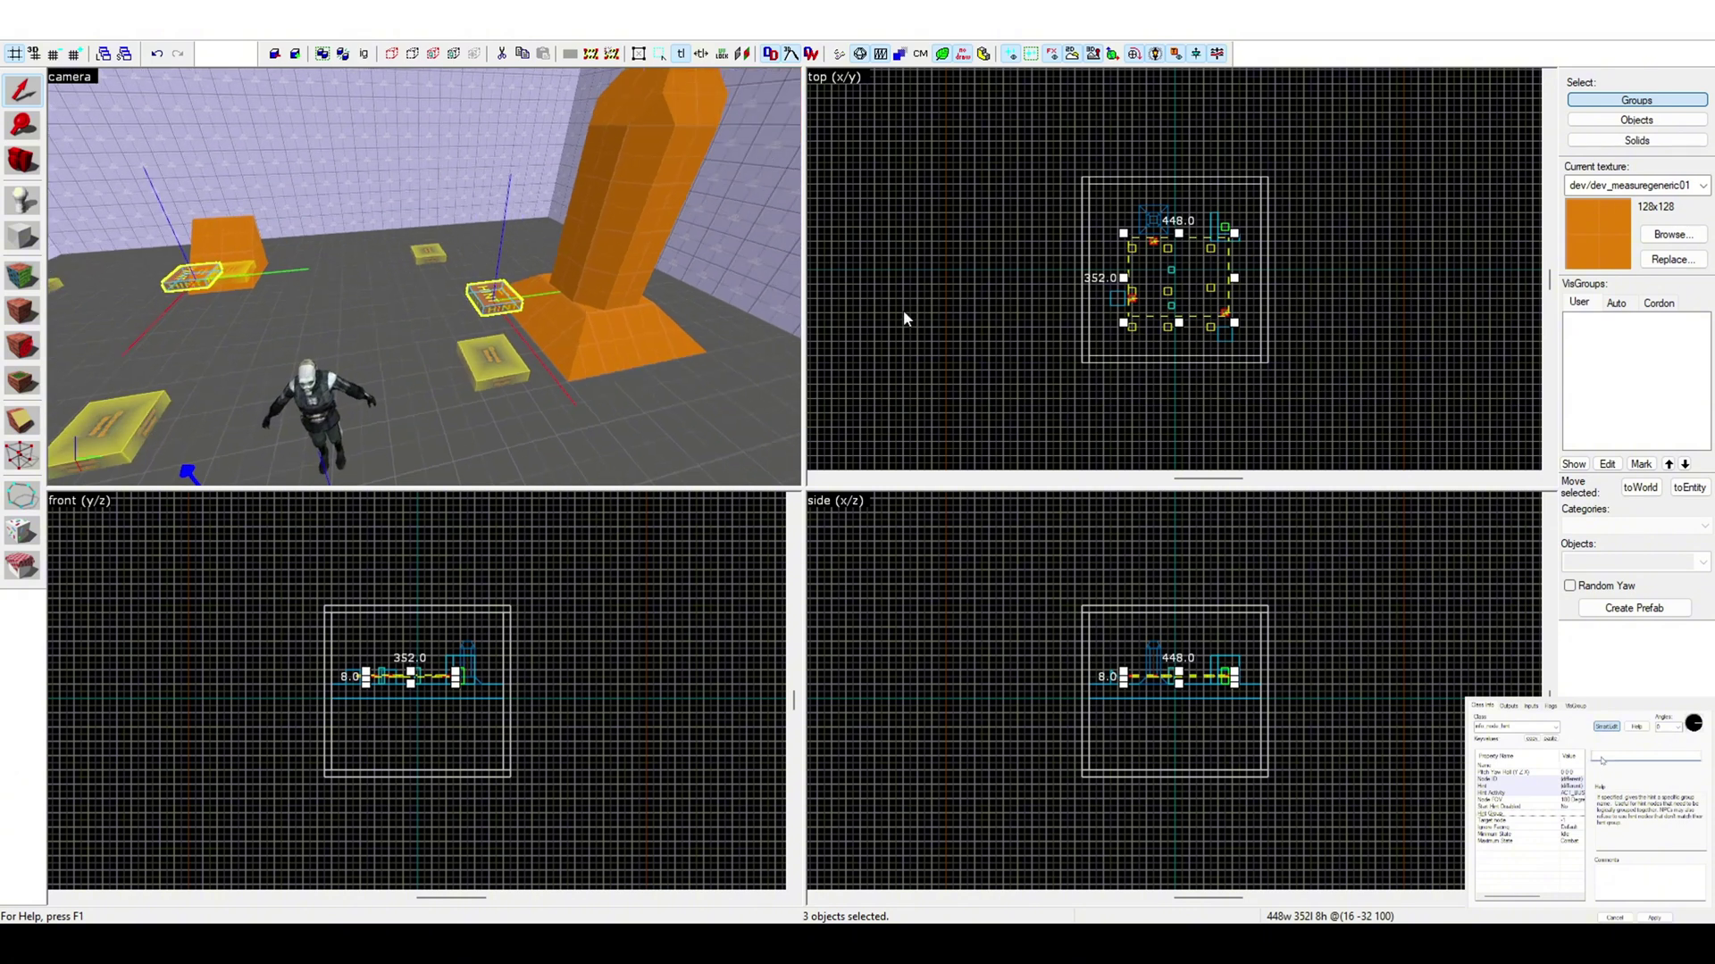
{"action": "key", "text": "z"}
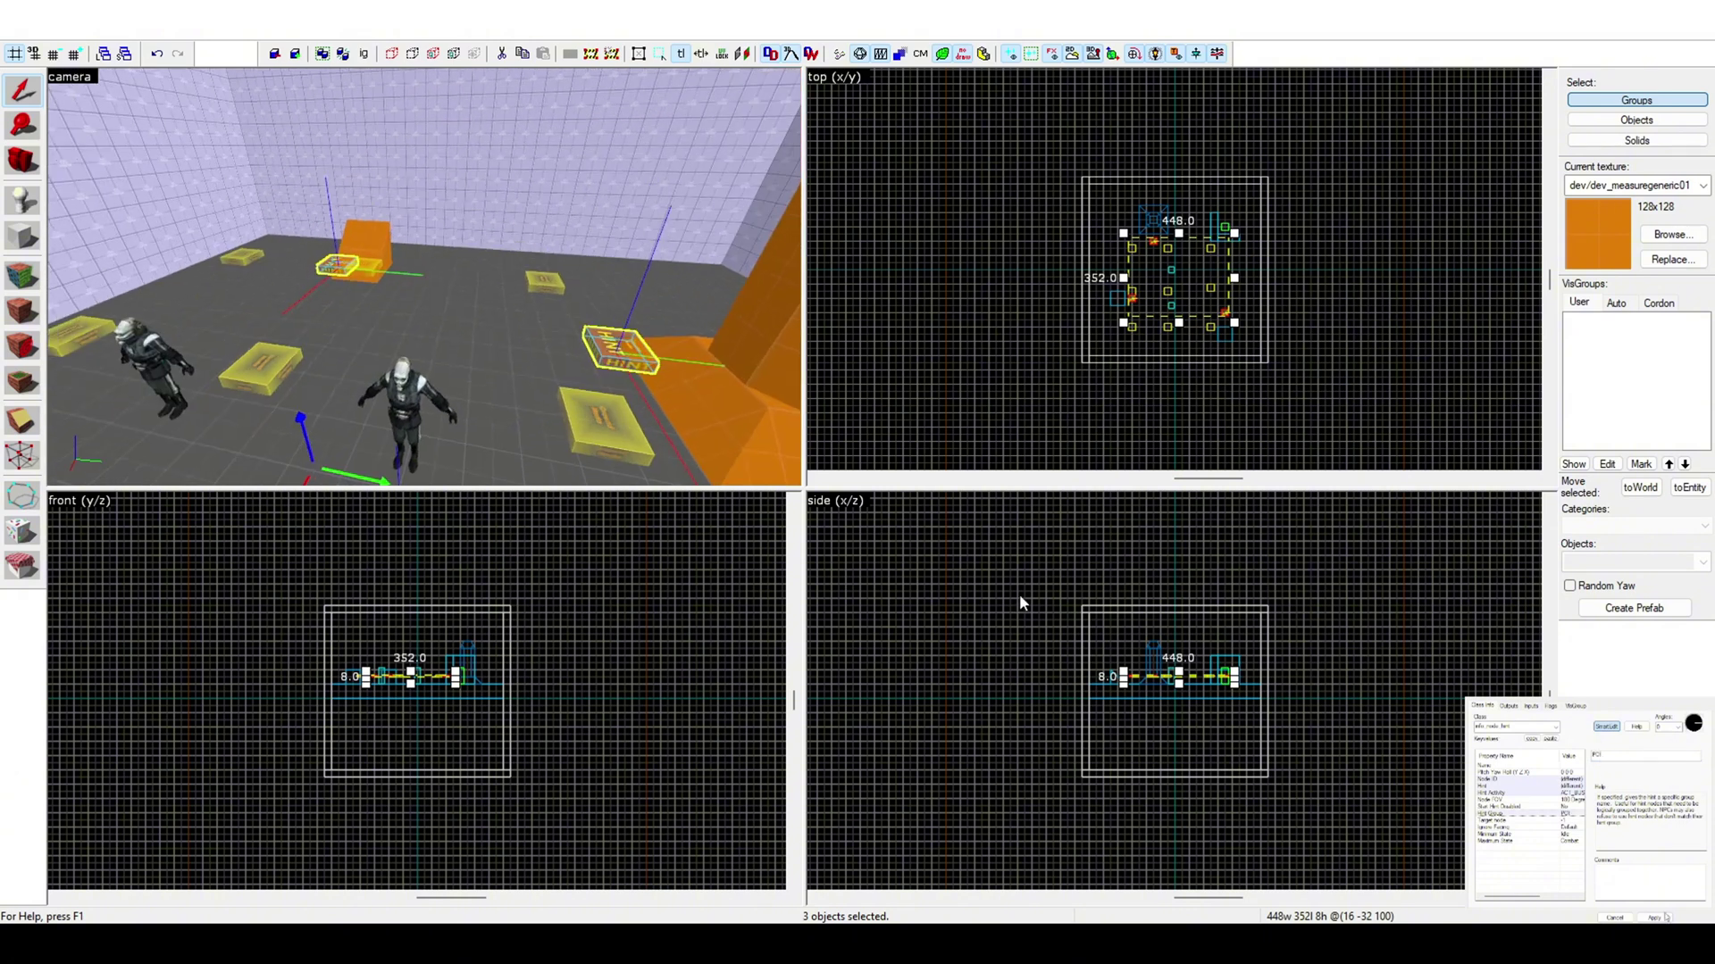
{"action": "key", "text": "z"}
{"action": "key", "text": "s"}
{"action": "key", "text": "z"}
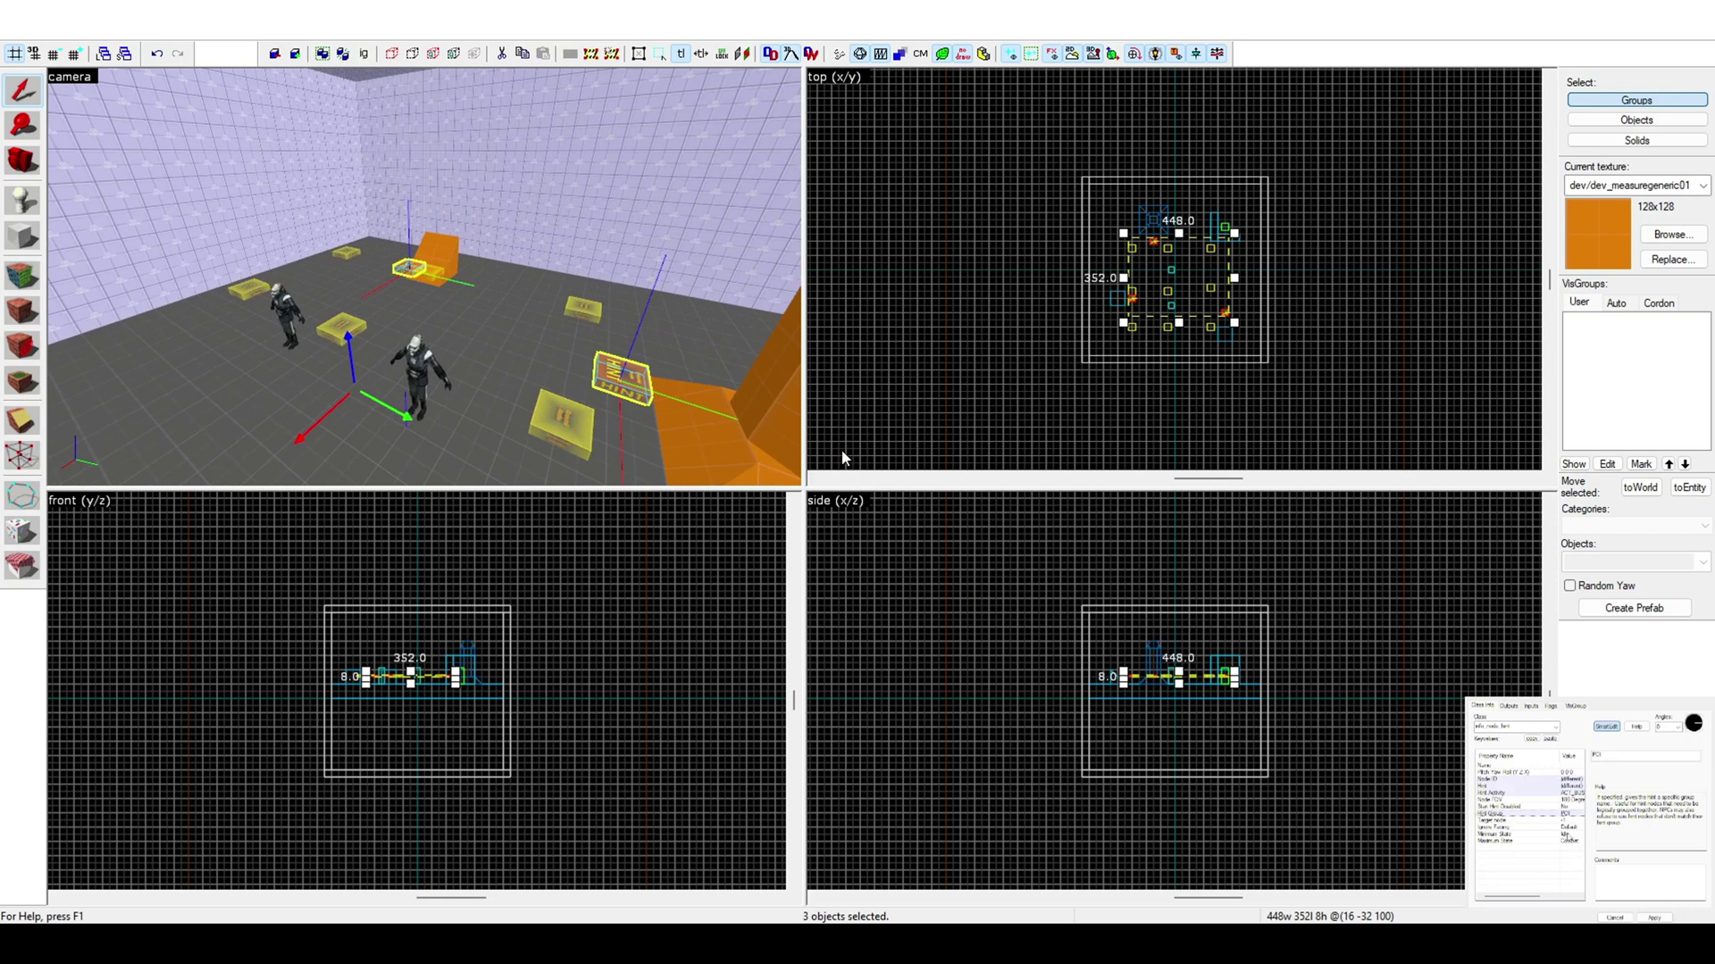
- Review the state properties of the three info_node_hints and the properties of the metropolice NPC farther from the pillar
{"action": "key", "text": "w"}
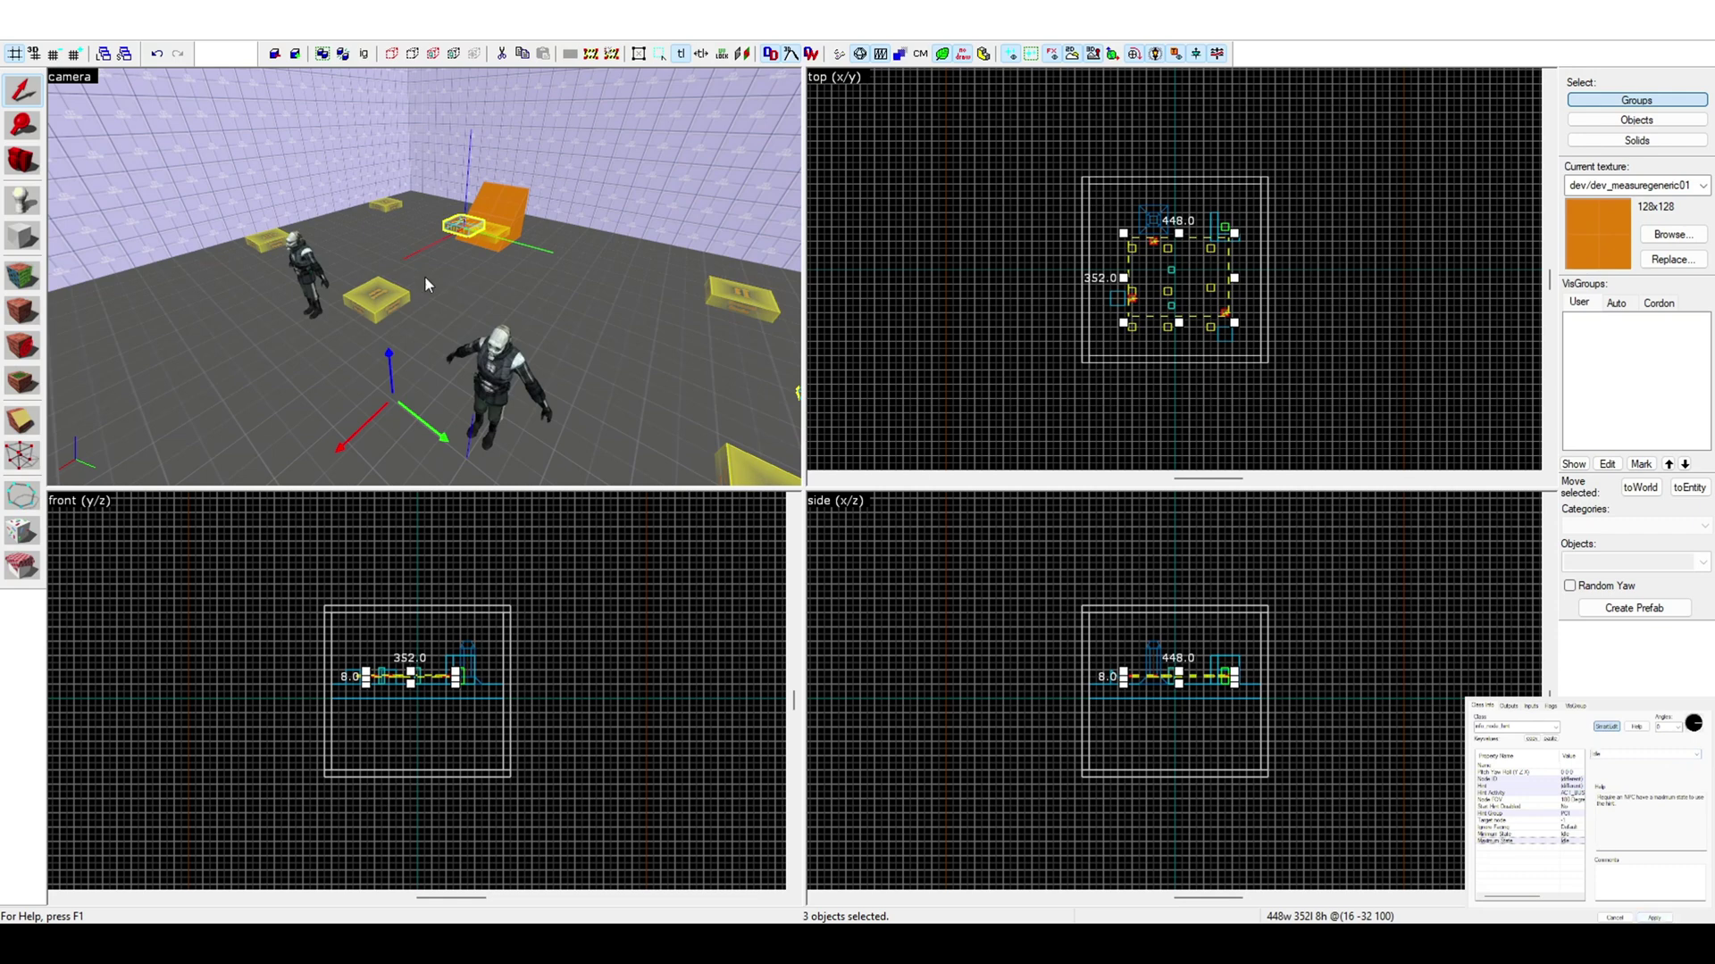
{"action": "key", "text": "z"}
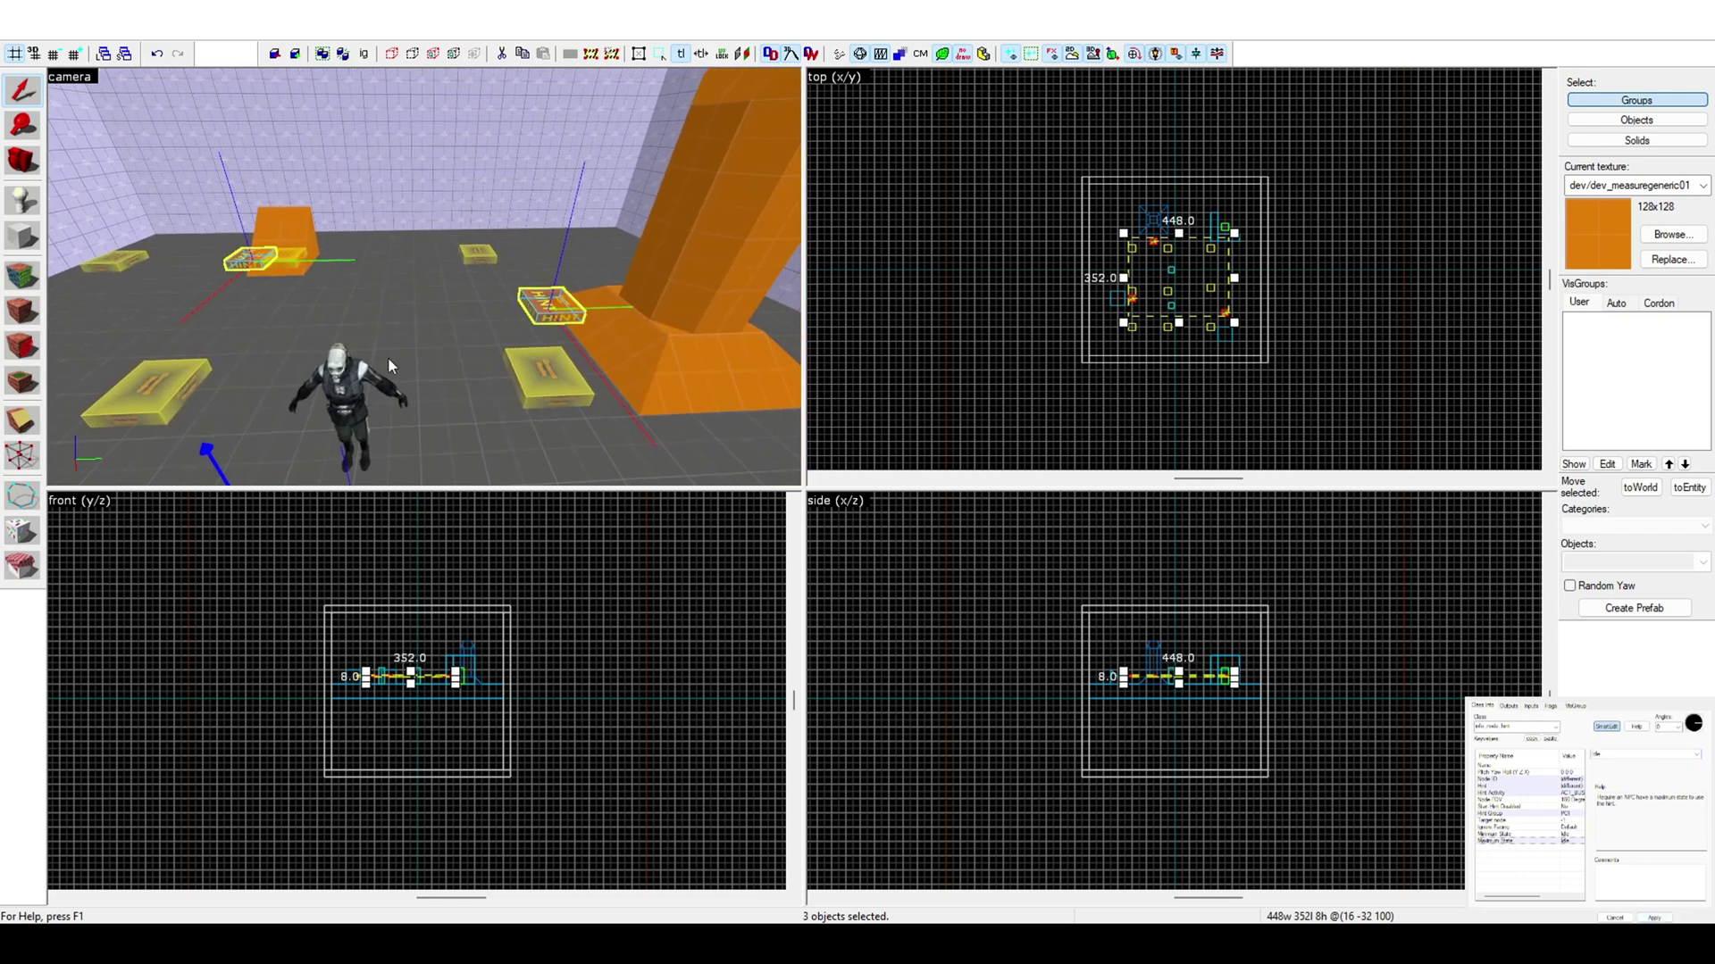
{"action": "key", "text": "z"}
{"action": "left_click", "coordinate": [425, 306]}
{"action": "key", "text": "z"}
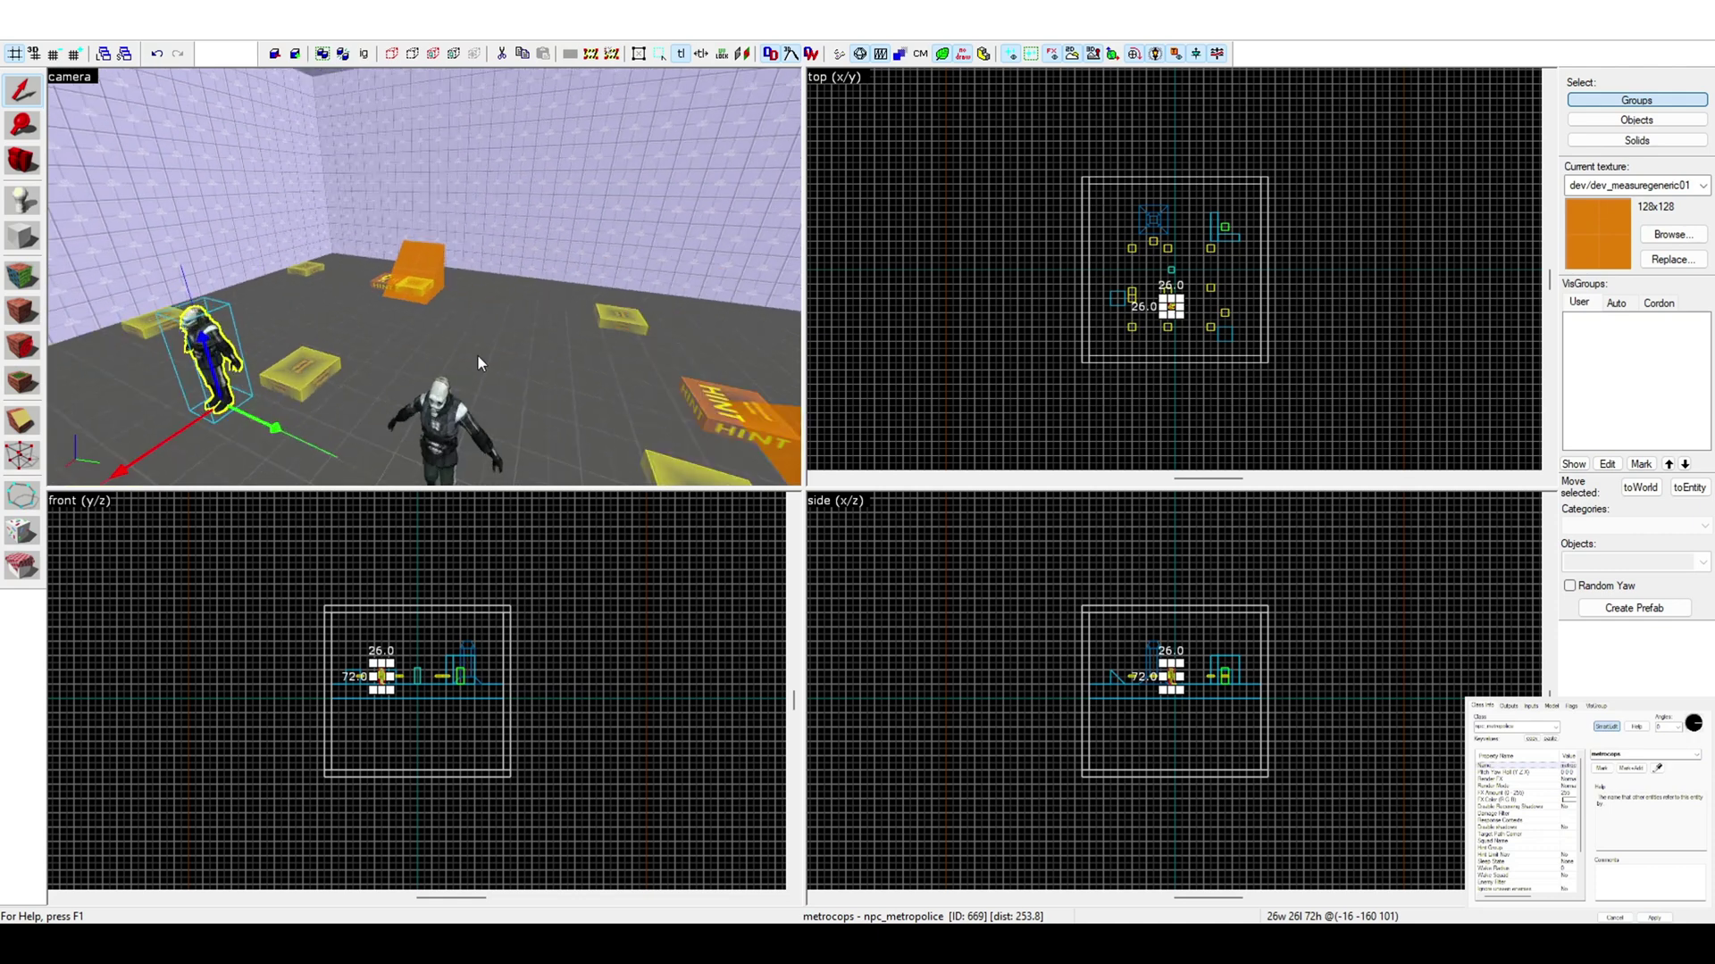
{"action": "key", "text": "z"}
{"action": "left_click", "coordinate": [400, 329]}
{"action": "key", "text": "z"}
{"action": "key", "text": "z"}
{"action": "left_click", "coordinate": [335, 314]}
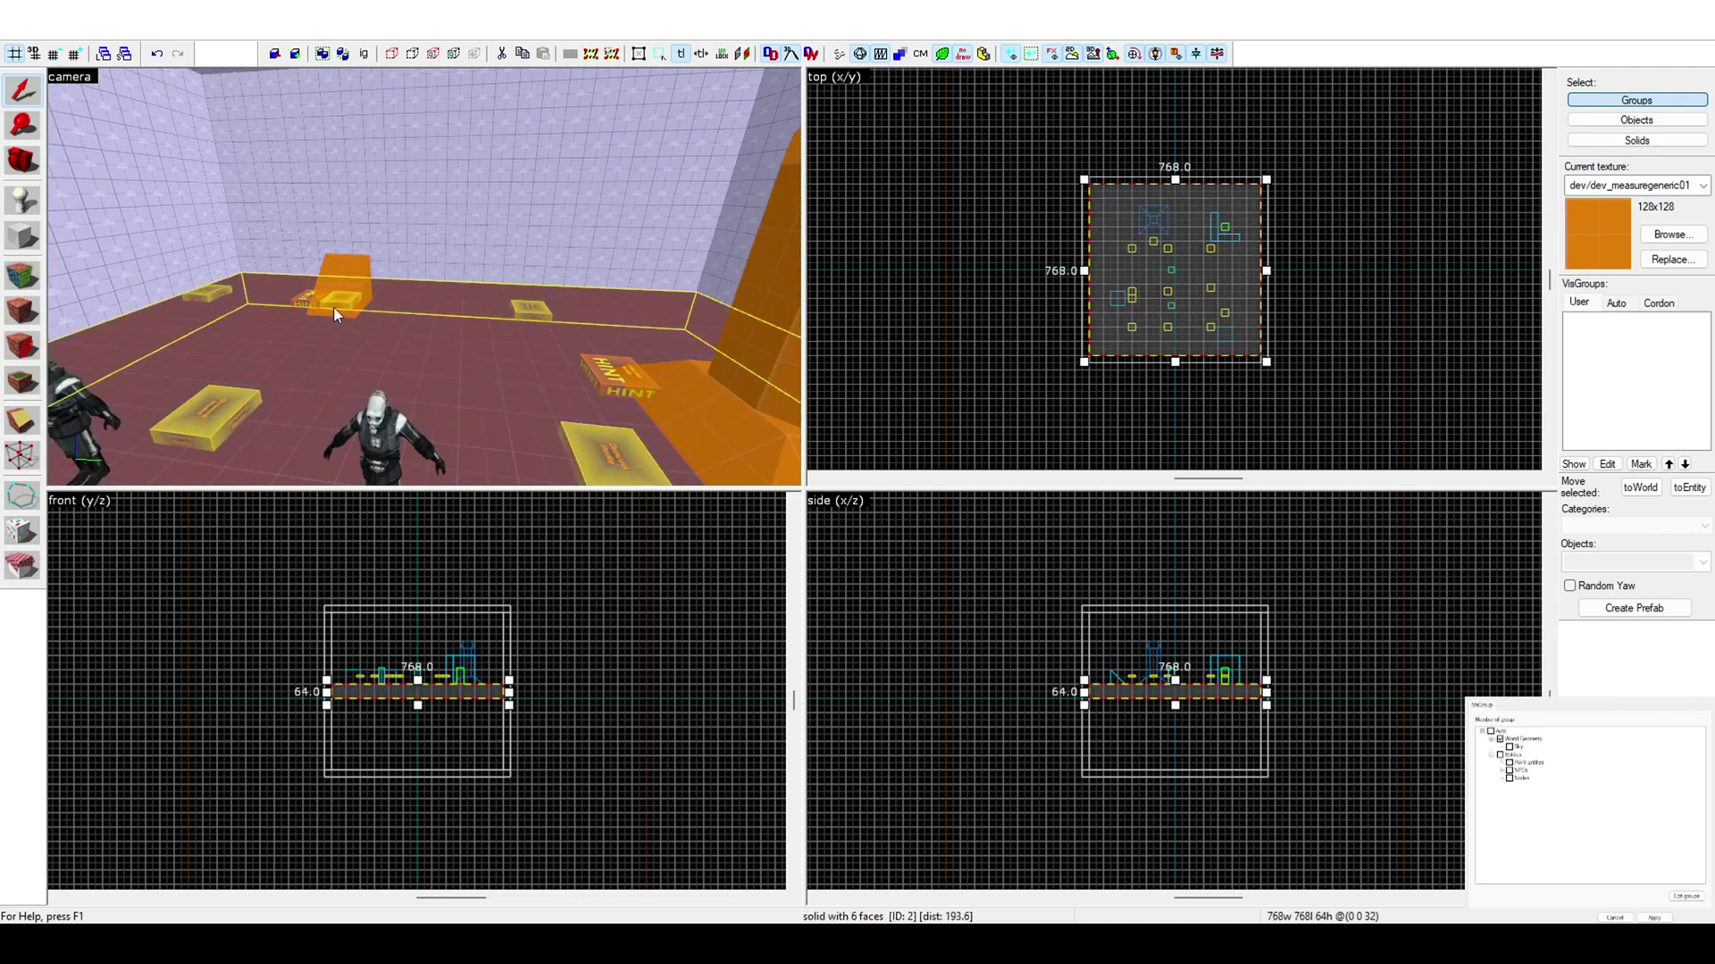
{"action": "left_click", "coordinate": [307, 293]}
{"action": "left_click", "coordinate": [606, 373]}
- Examine the properties of the metropolice NPC nearer the pillar and its placement relative to the info_node_hints
{"action": "key", "text": "z"}
{"action": "key", "text": "z"}
{"action": "left_click", "coordinate": [426, 321]}
{"action": "key", "text": "z"}
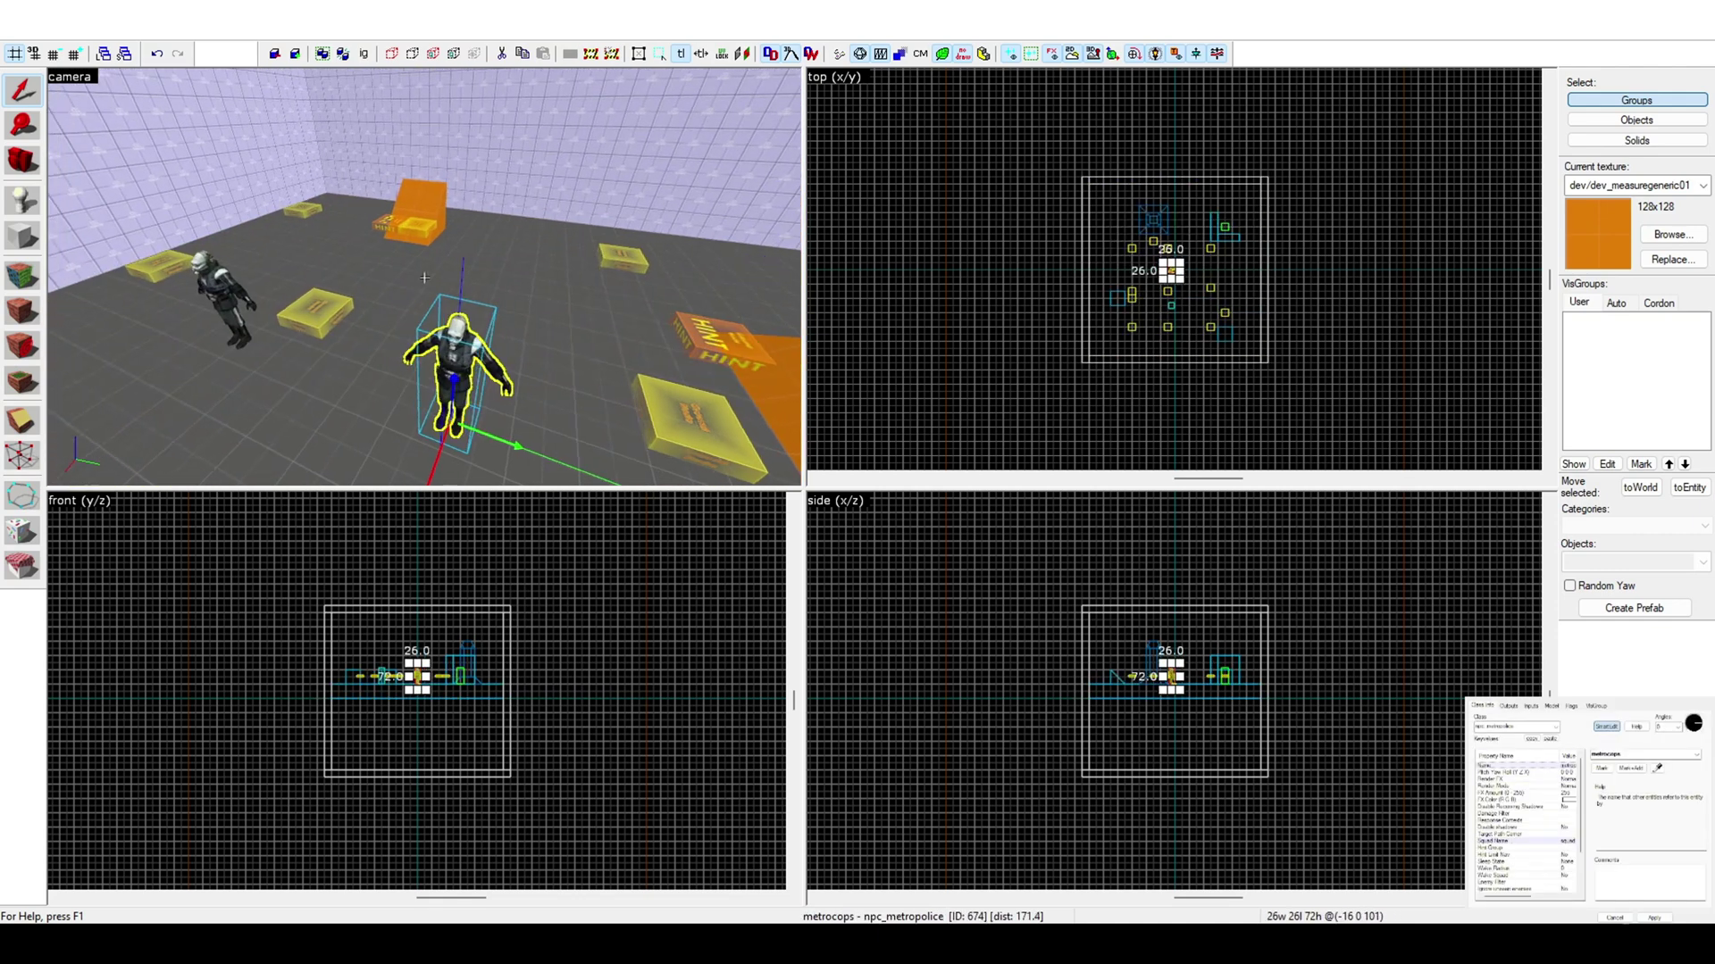
{"action": "key", "text": "z"}
{"action": "left_click", "coordinate": [377, 297]}
{"action": "key", "text": "z"}
{"action": "key", "text": "z"}
{"action": "left_click", "coordinate": [412, 323]}
{"action": "key", "text": "z"}
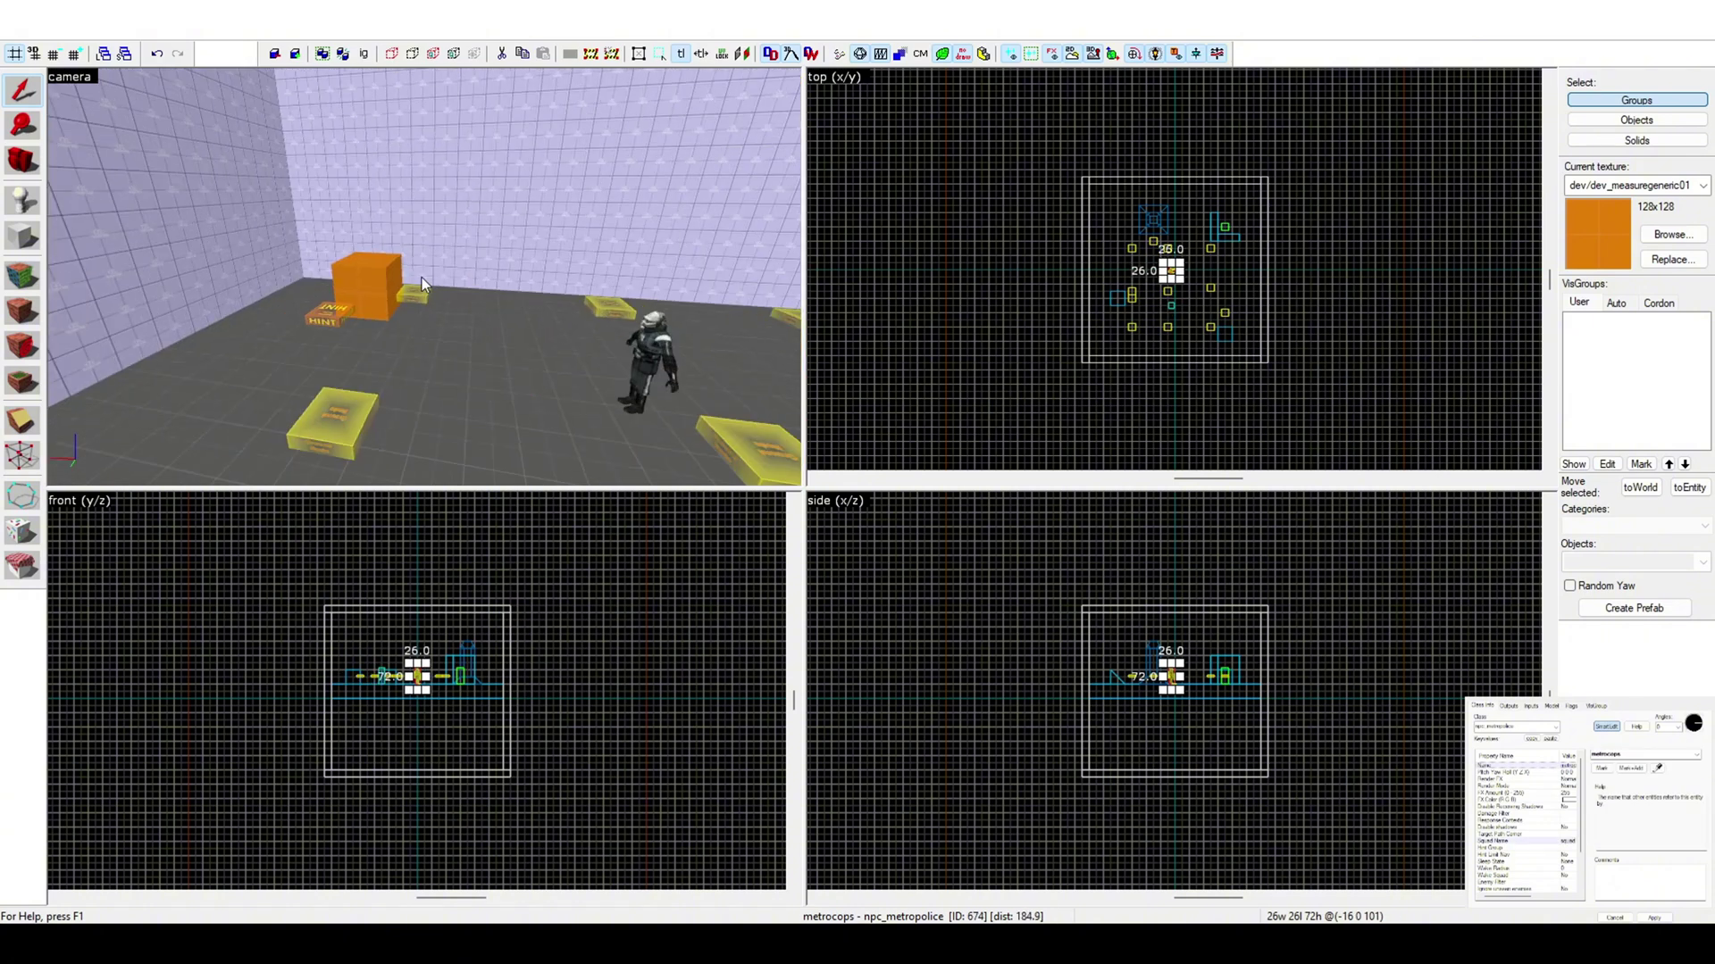
{"action": "key", "text": "z"}
{"action": "key", "text": "z"}
{"action": "key", "text": "z"}
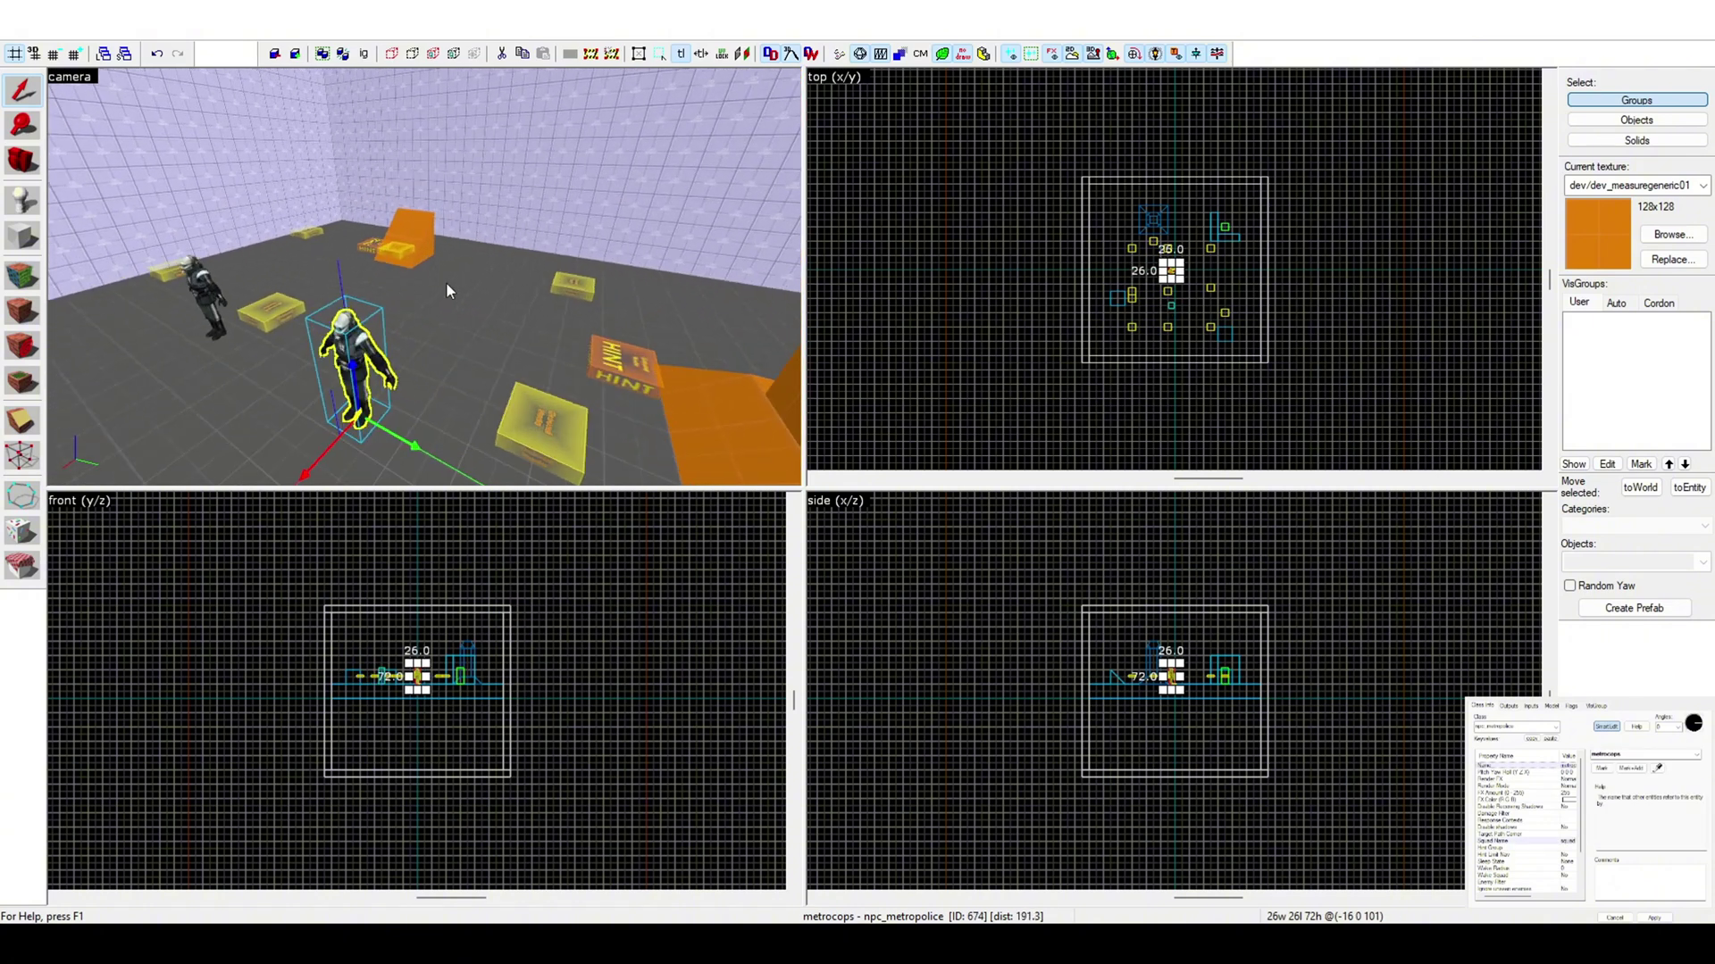
{"action": "key", "text": "z"}
{"action": "left_click", "coordinate": [1090, 198]}
{"action": "key", "text": "z"}
{"action": "key", "text": "s"}
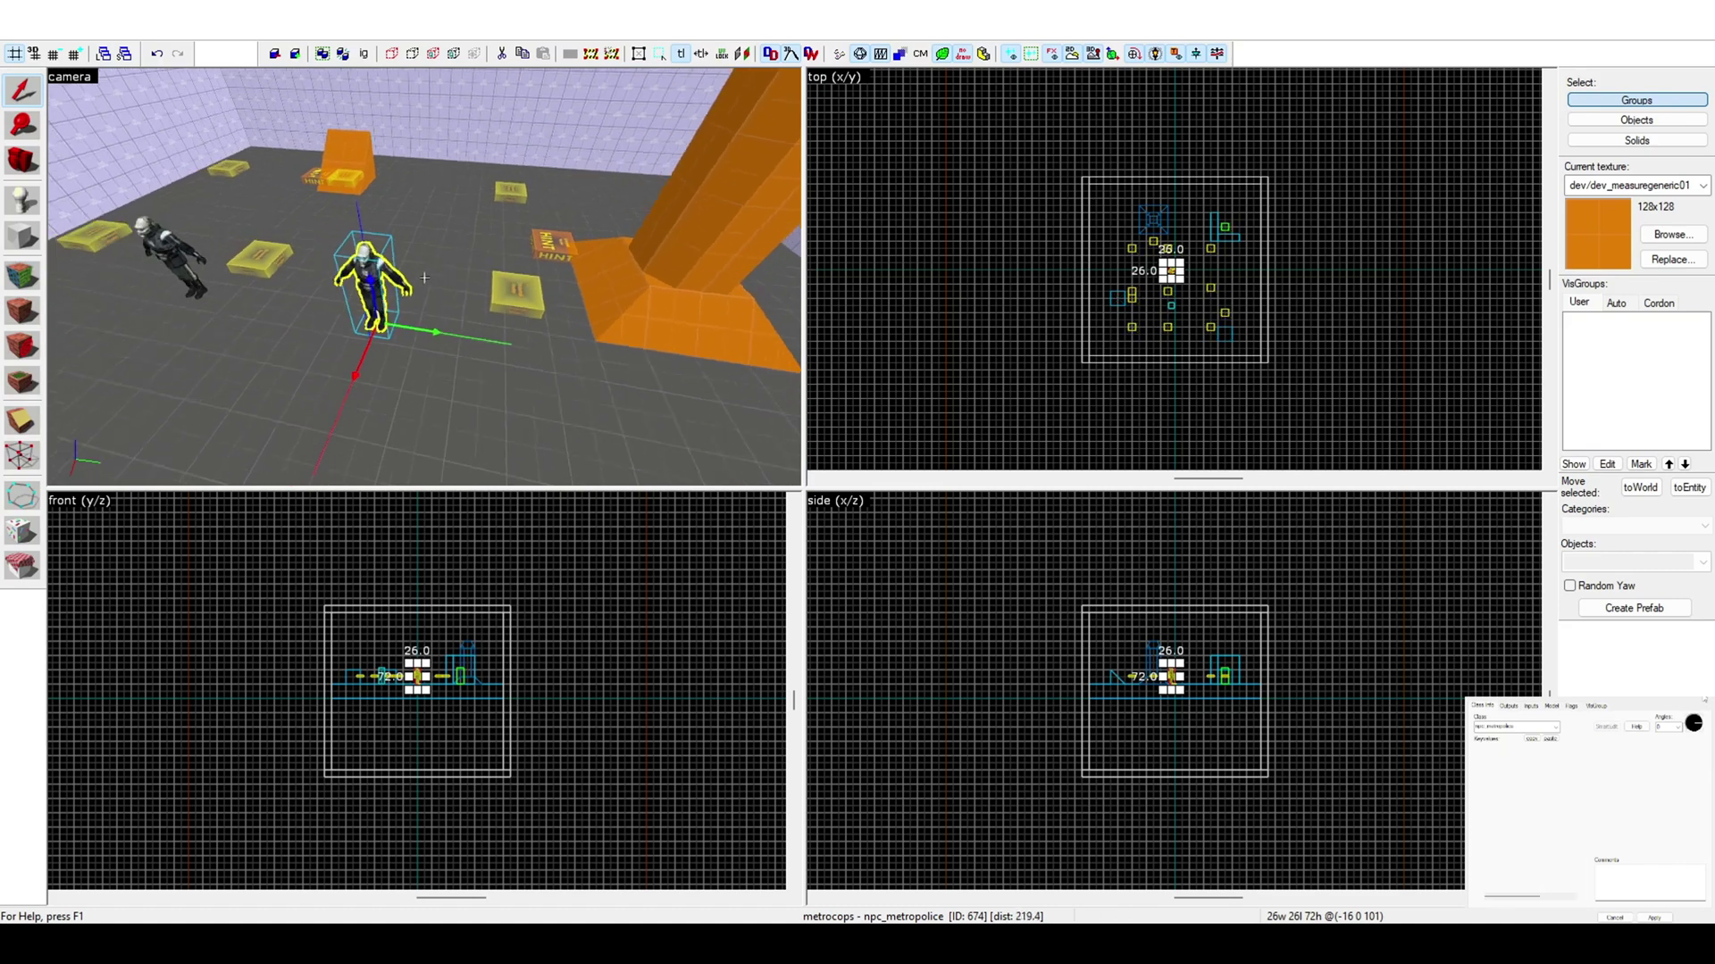
{"action": "key", "text": "z"}
- Set the hint group of both metropolice NPCs to the group name used on the info_node_hints, and apply it
{"action": "left_click", "coordinate": [501, 243]}
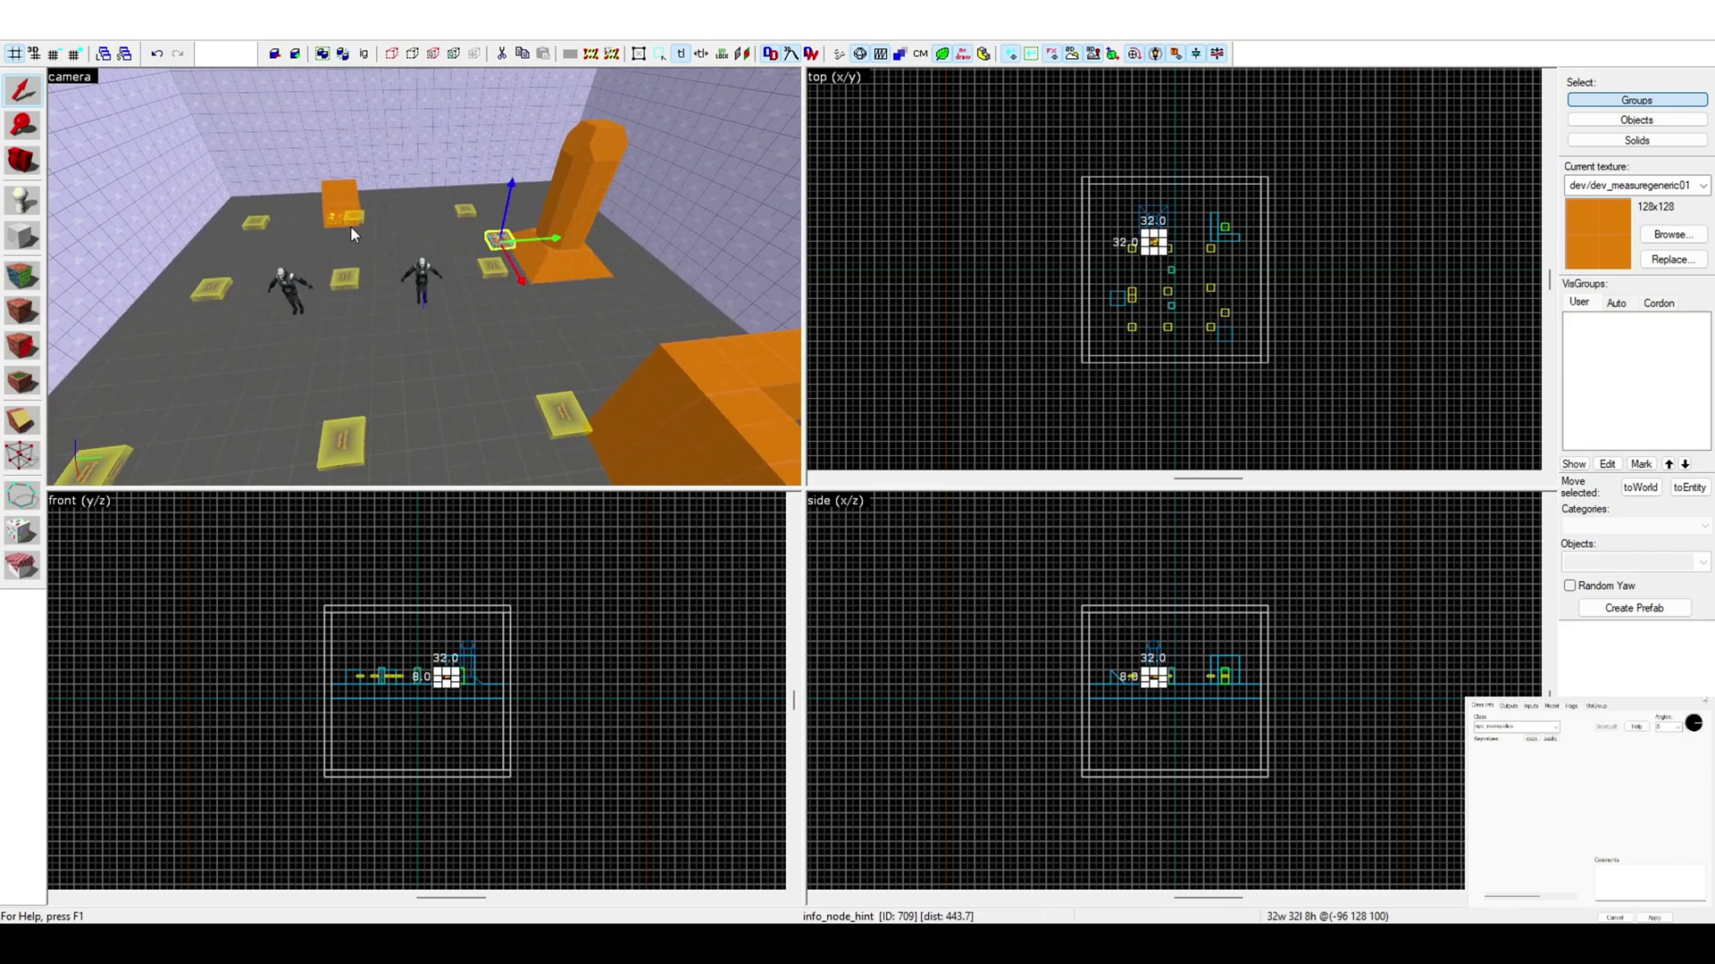
{"action": "left_click", "coordinate": [330, 217]}
{"action": "left_click", "coordinate": [430, 279]}
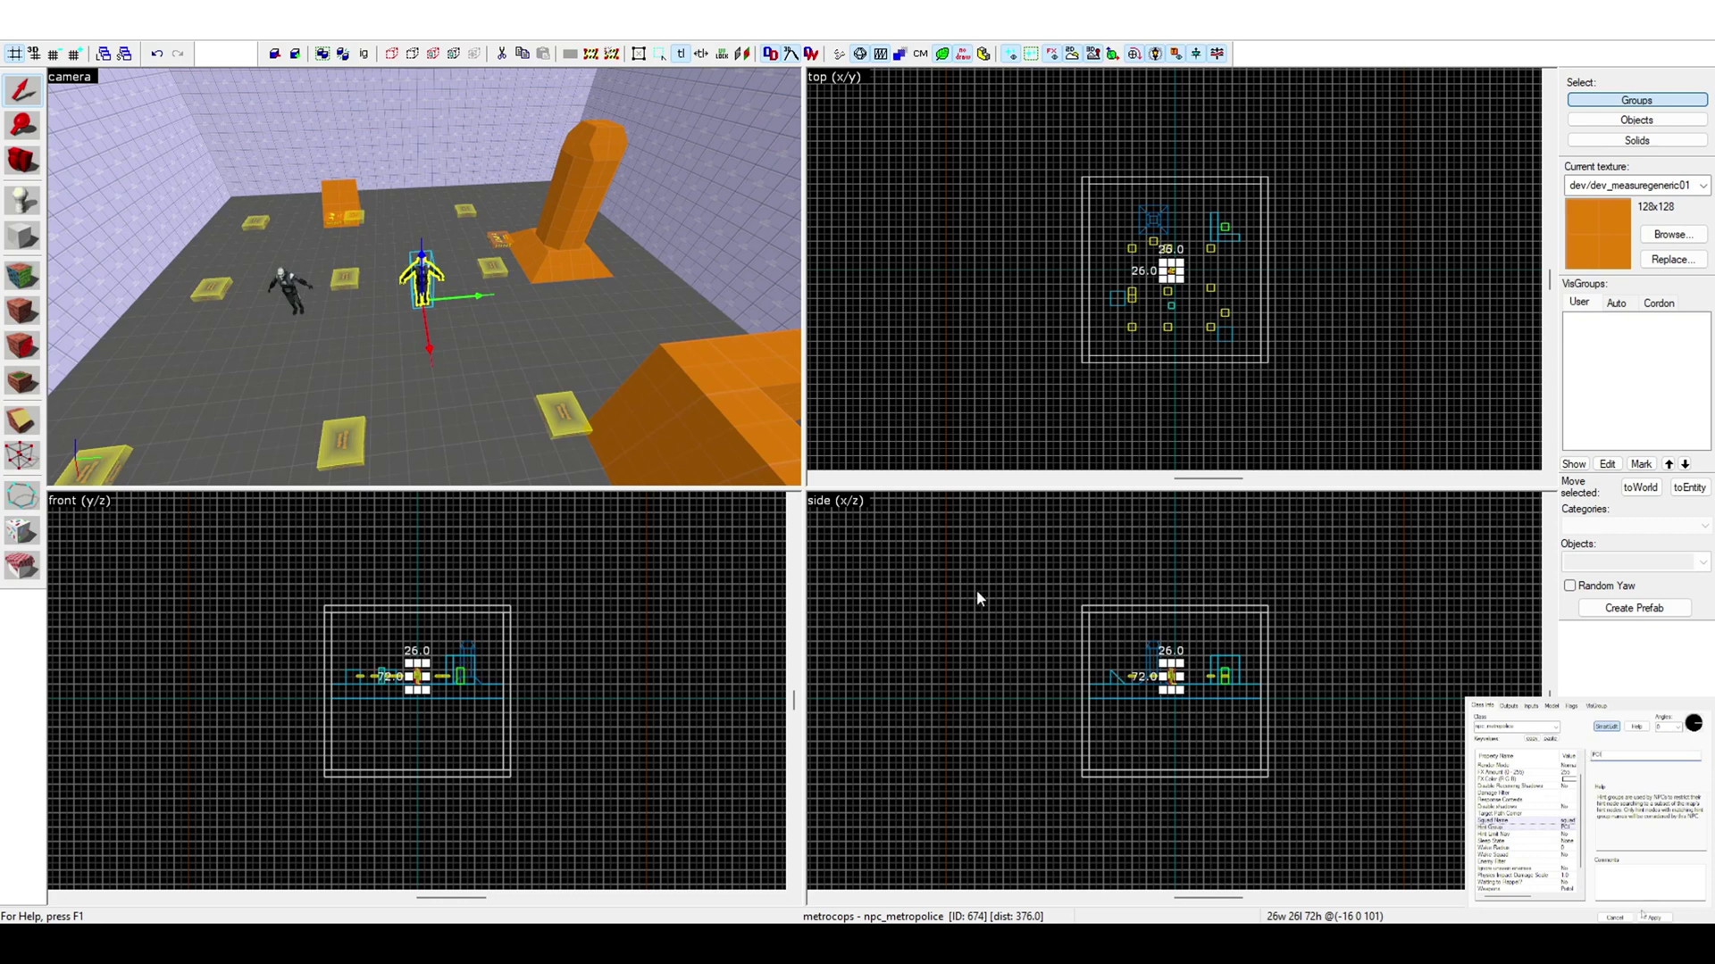
{"action": "left_click", "coordinate": [293, 286]}
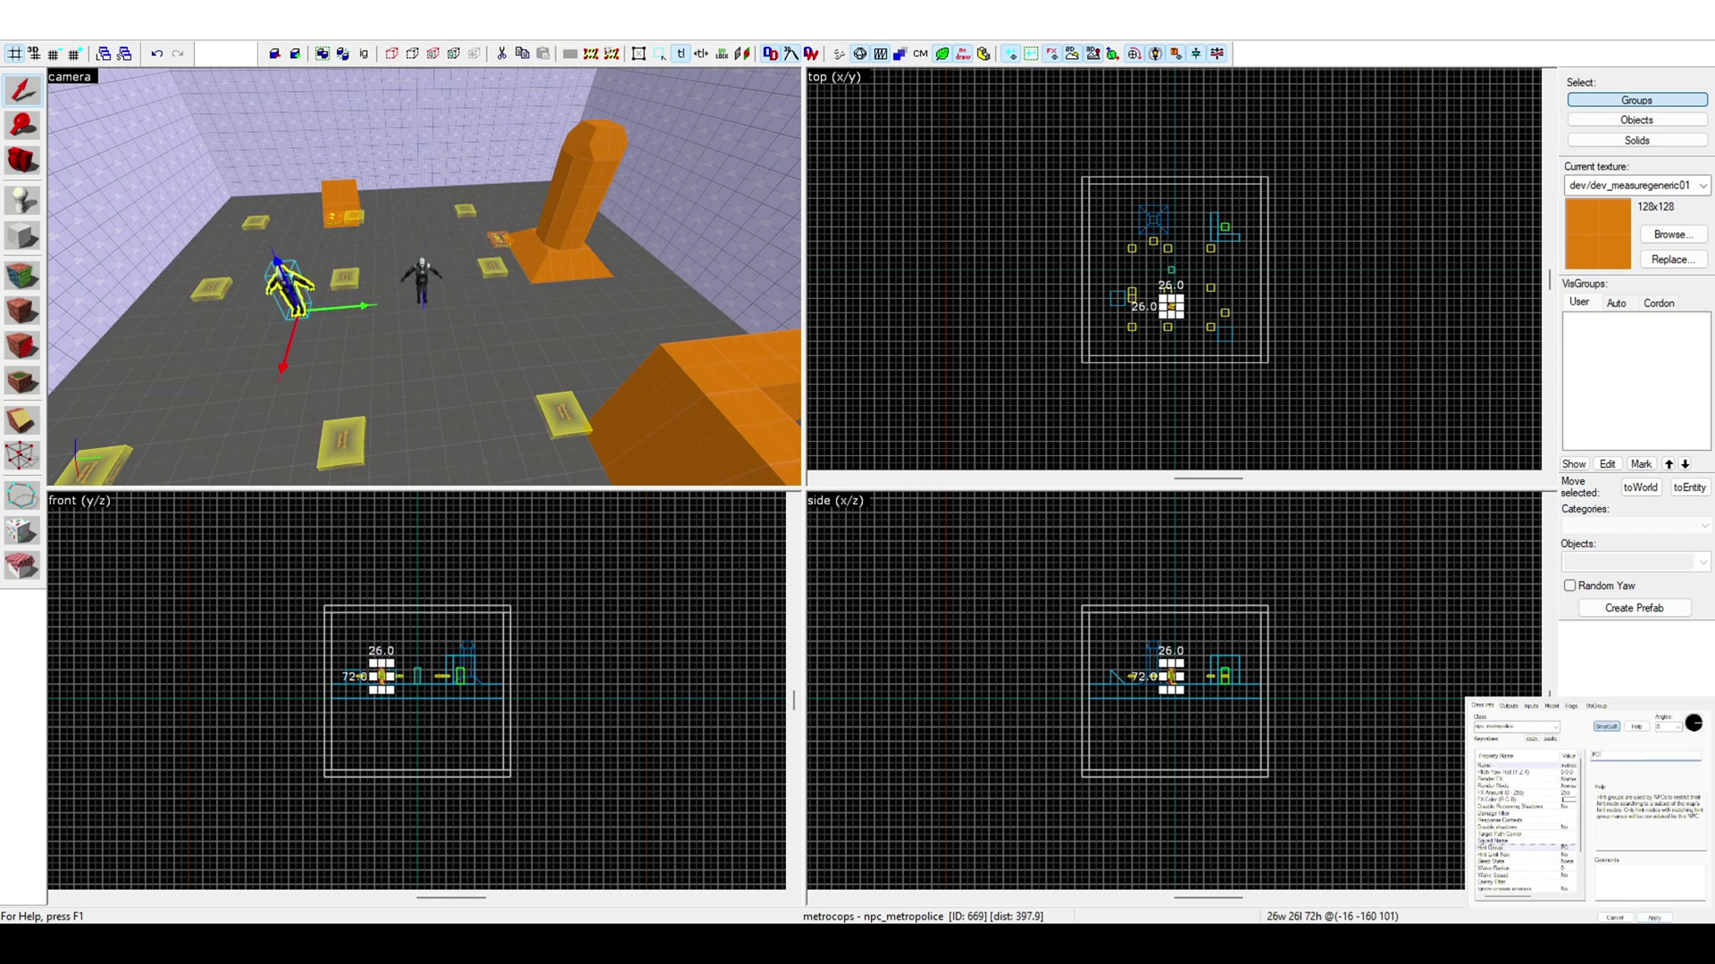
- Check the positions of the info_nodes and of the info_node_hints beside the pillar and the orange block
{"action": "key", "text": "z"}
{"action": "key", "text": "d"}
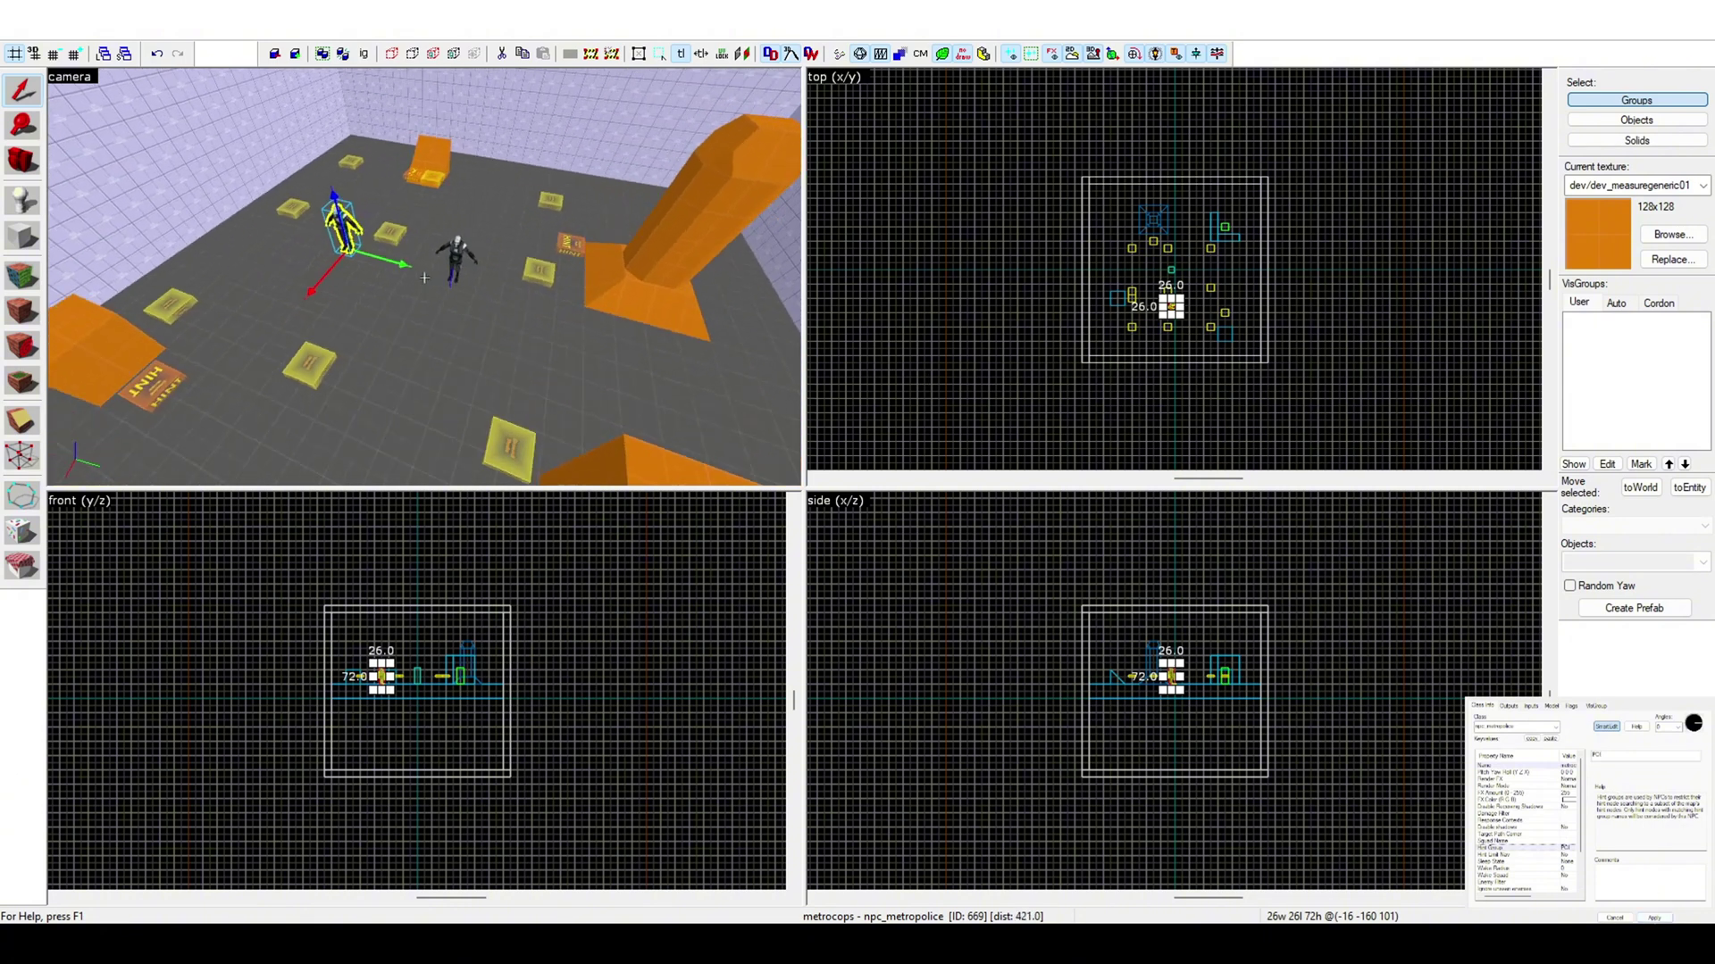
{"action": "key", "text": "z"}
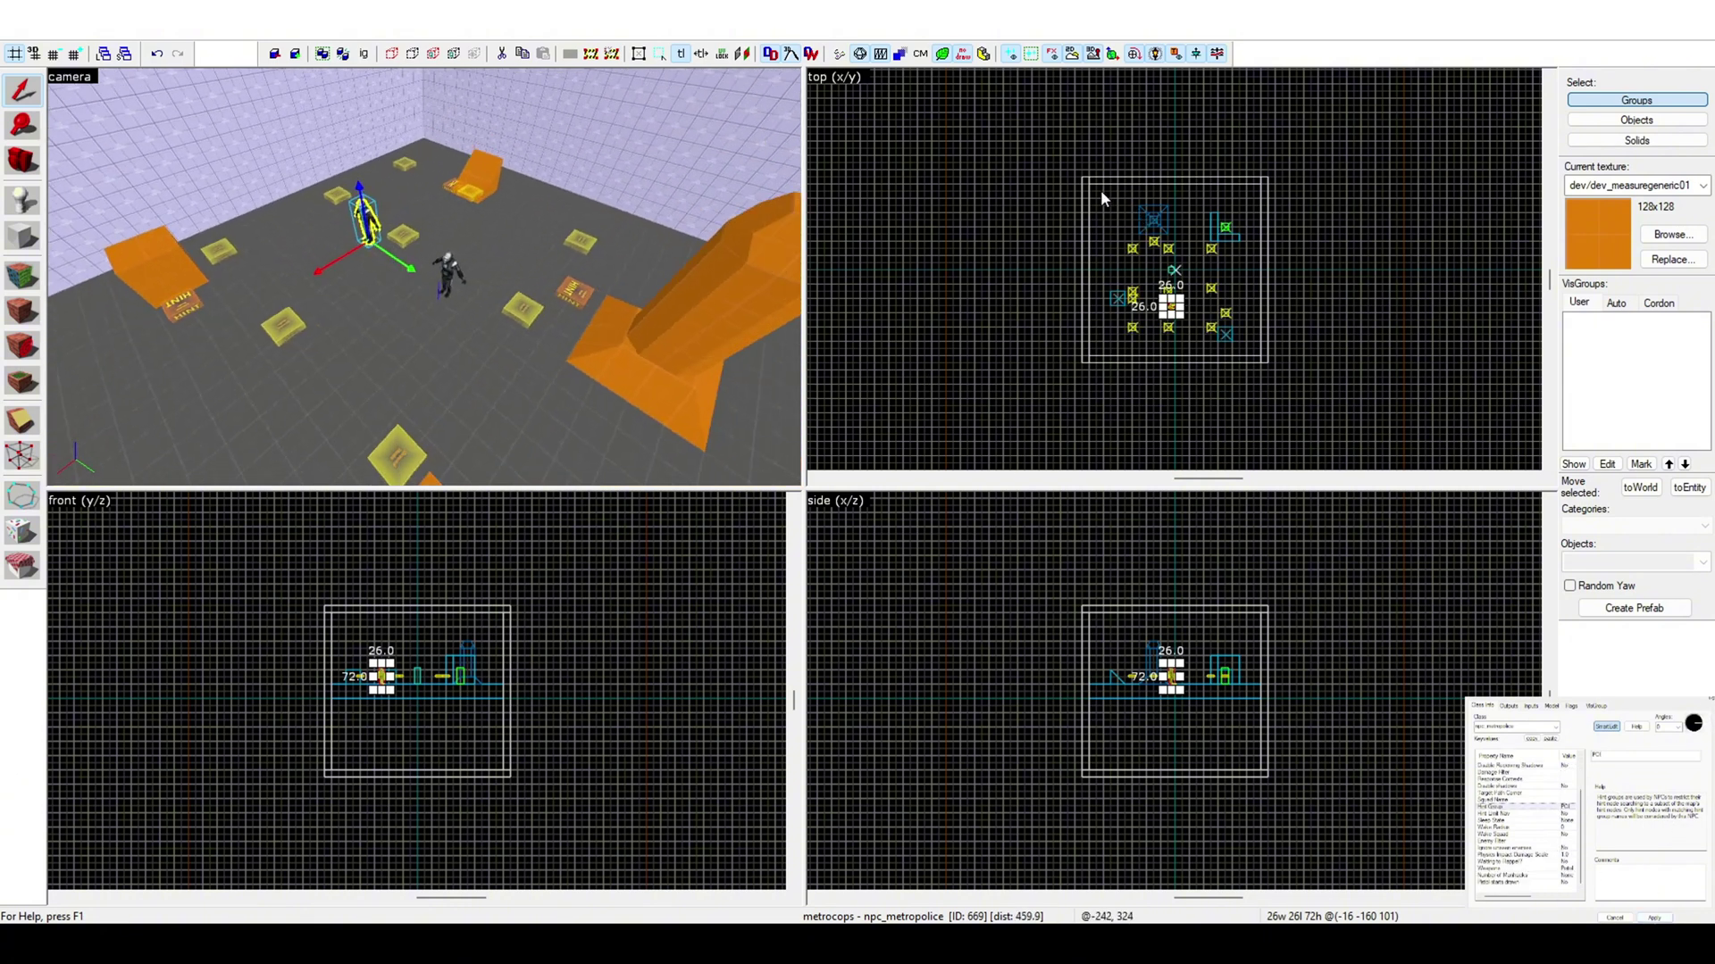
{"action": "key", "text": "z"}
{"action": "key", "text": "w"}
{"action": "key", "text": "d"}
{"action": "key", "text": "z"}
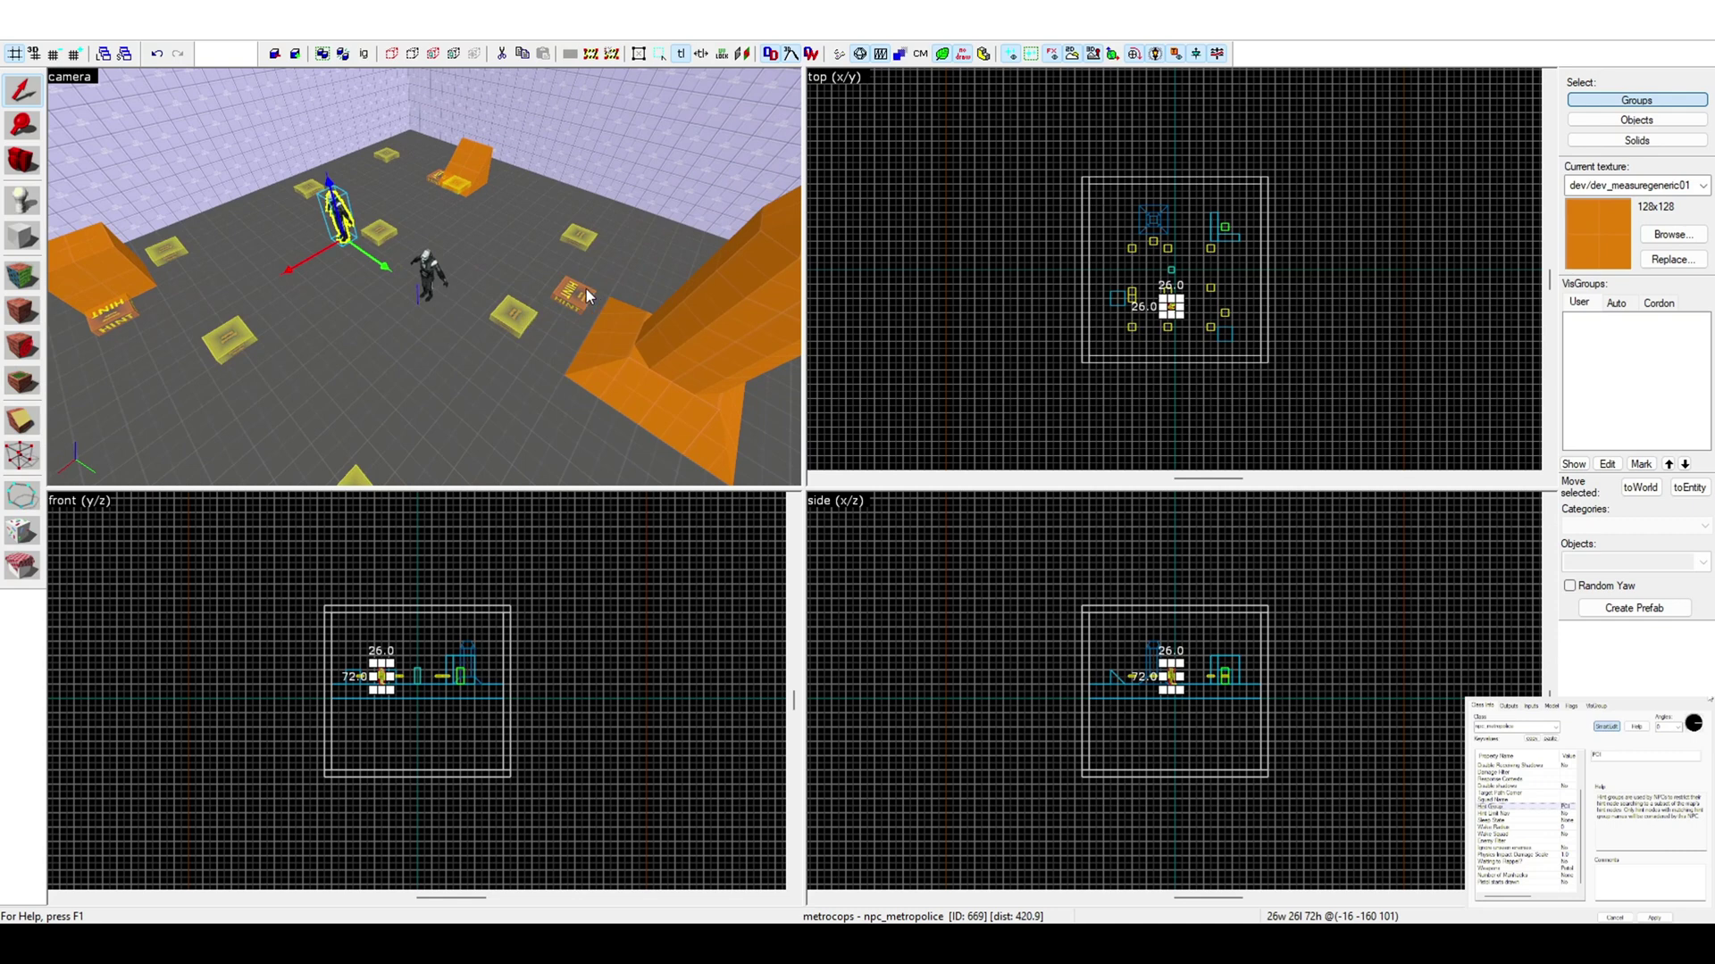
{"action": "left_click", "coordinate": [586, 295]}
{"action": "left_click", "coordinate": [516, 319]}
{"action": "left_click", "coordinate": [580, 237]}
{"action": "left_click", "coordinate": [575, 293]}
{"action": "key", "text": "z"}
{"action": "key", "text": "z"}
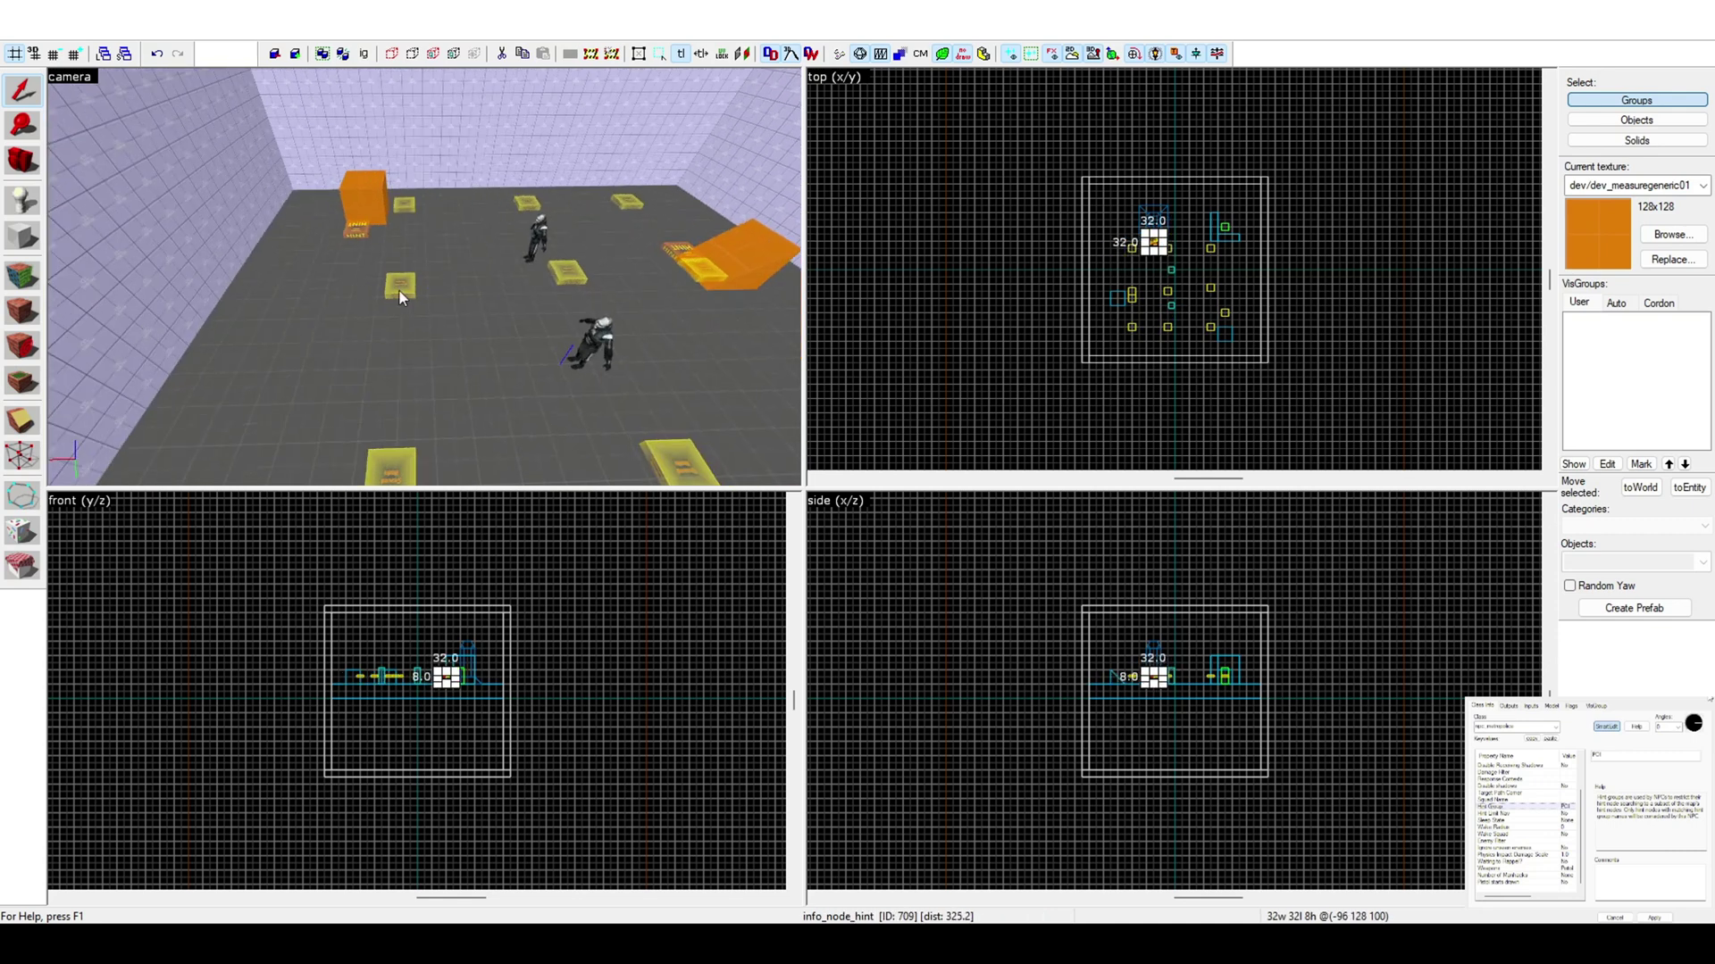
{"action": "left_click", "coordinate": [399, 291]}
{"action": "left_click", "coordinate": [355, 230]}
{"action": "key", "text": "z"}
{"action": "key", "text": "z"}
{"action": "left_click", "coordinate": [539, 319]}
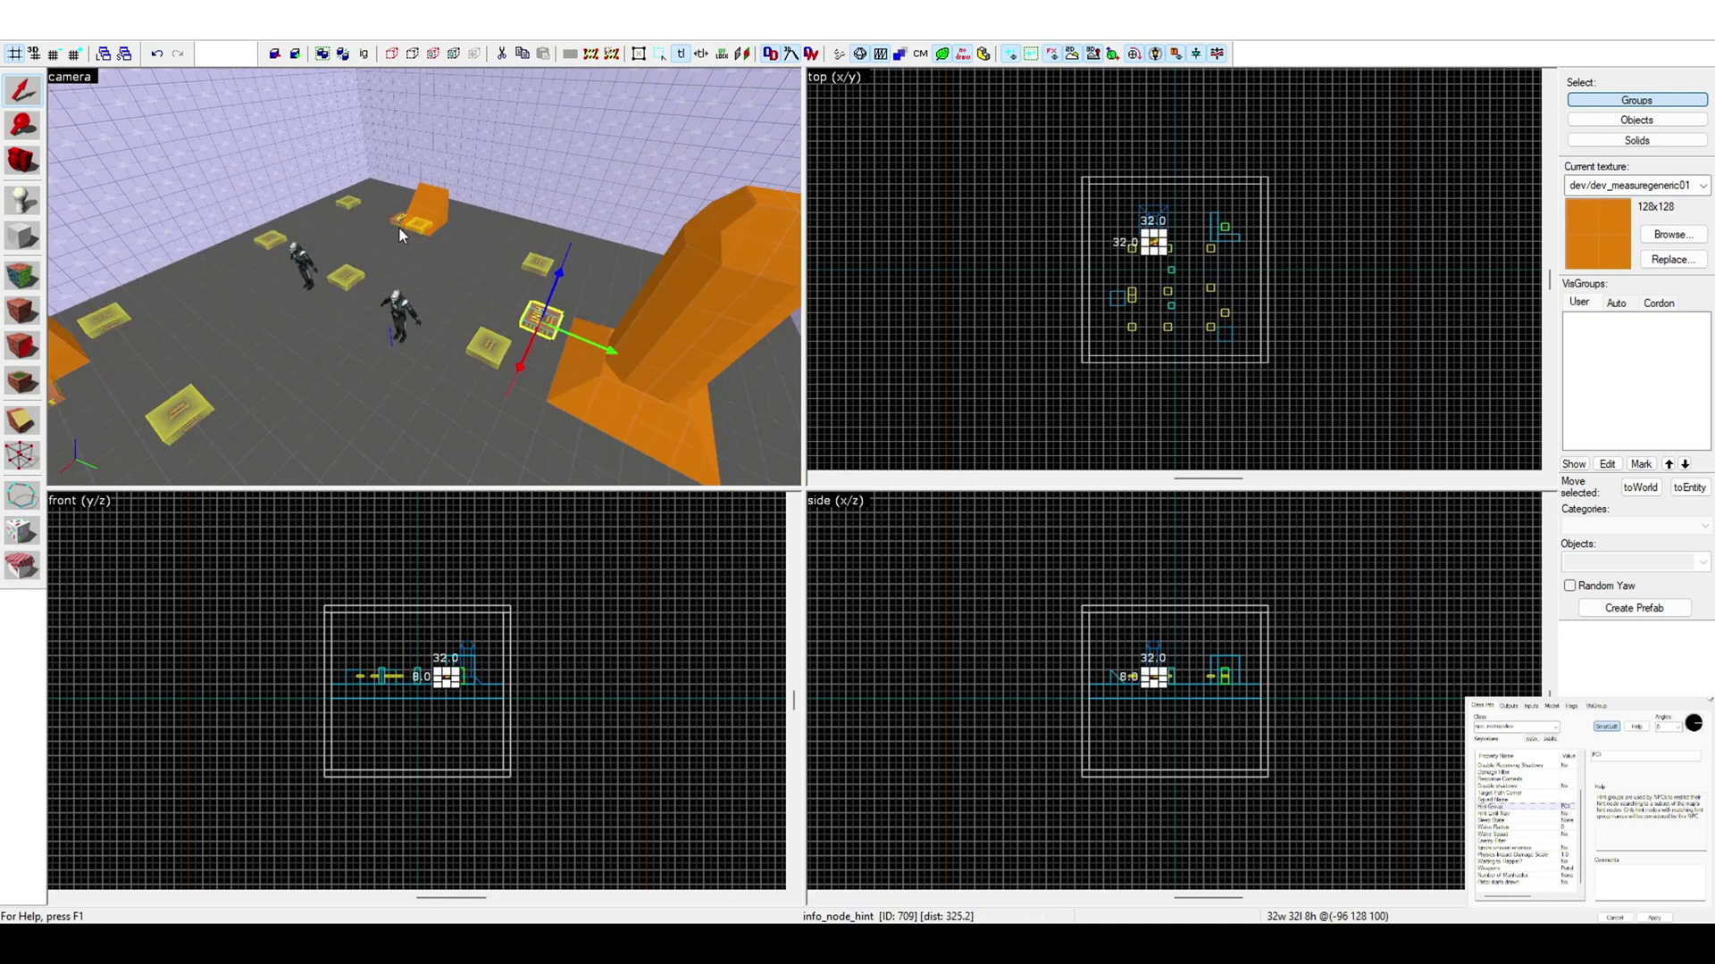
- Place an info_player_start on the floor beside the pillar, and return to the Selection tool
{"action": "key", "text": "z"}
{"action": "key", "text": "z"}
{"action": "left_click", "coordinate": [22, 200]}
{"action": "key", "text": "z"}
{"action": "key", "text": "z"}
{"action": "left_click", "coordinate": [508, 351]}
{"action": "left_click", "coordinate": [21, 95]}
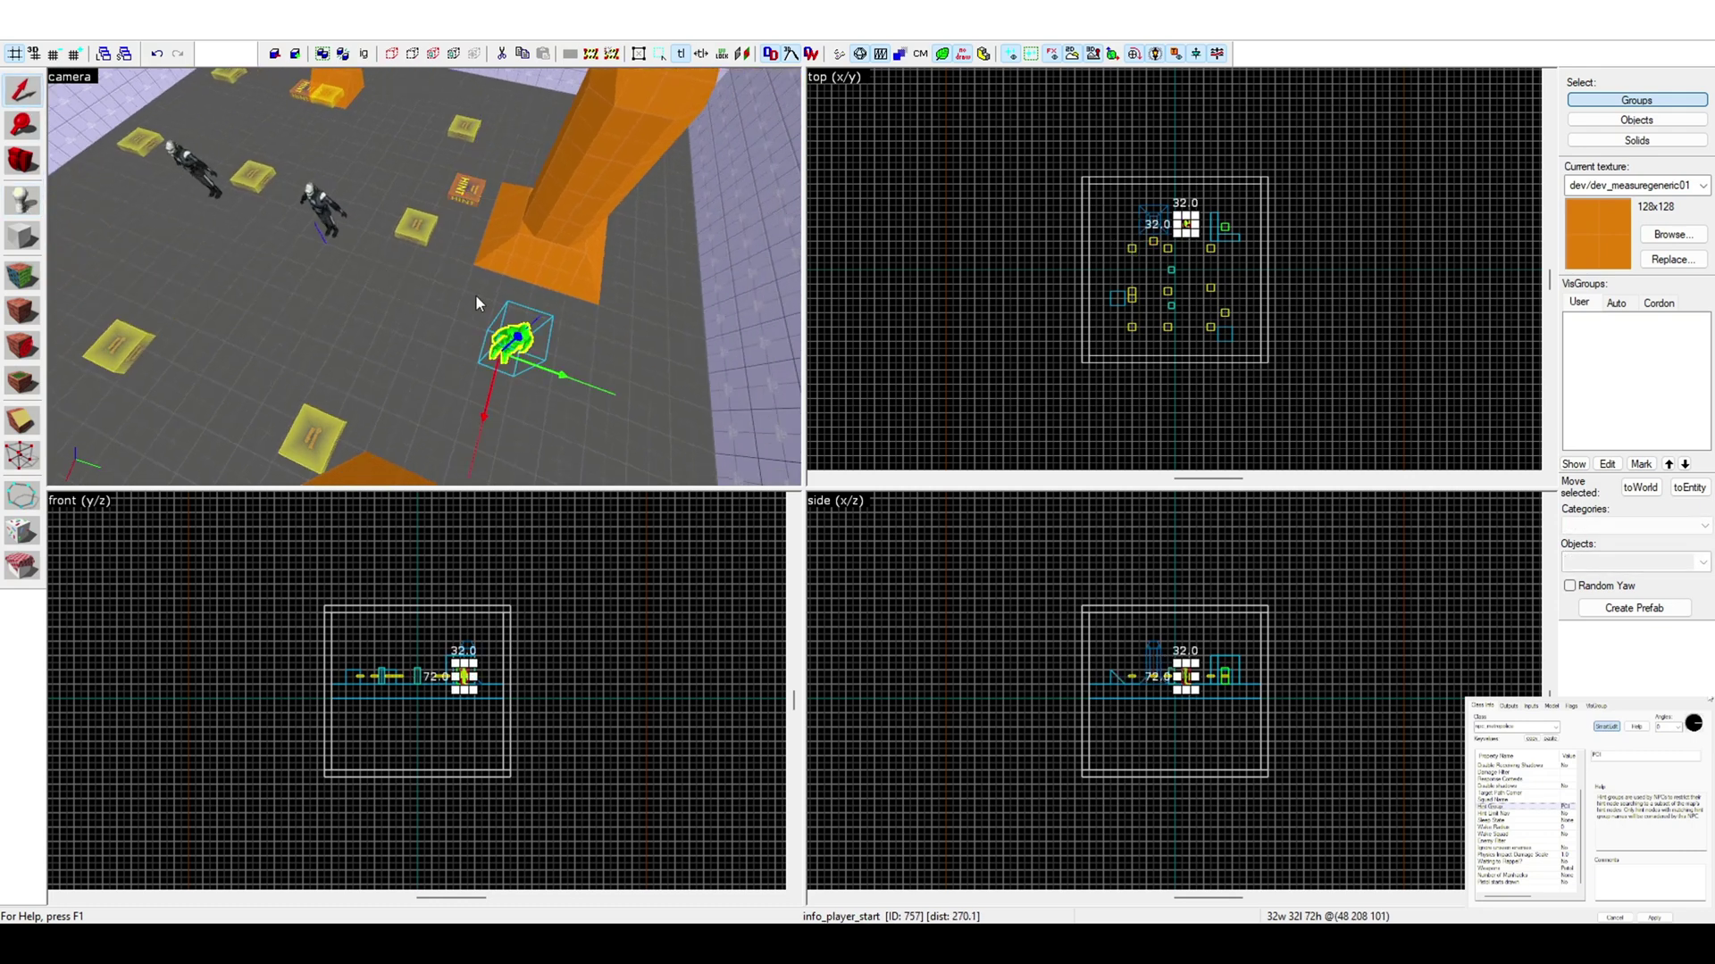
- Select each metropolice NPC in turn to check its placement, ending with the one farther from the player start
{"action": "key", "text": "z"}
{"action": "key", "text": "z"}
{"action": "key", "text": "z"}
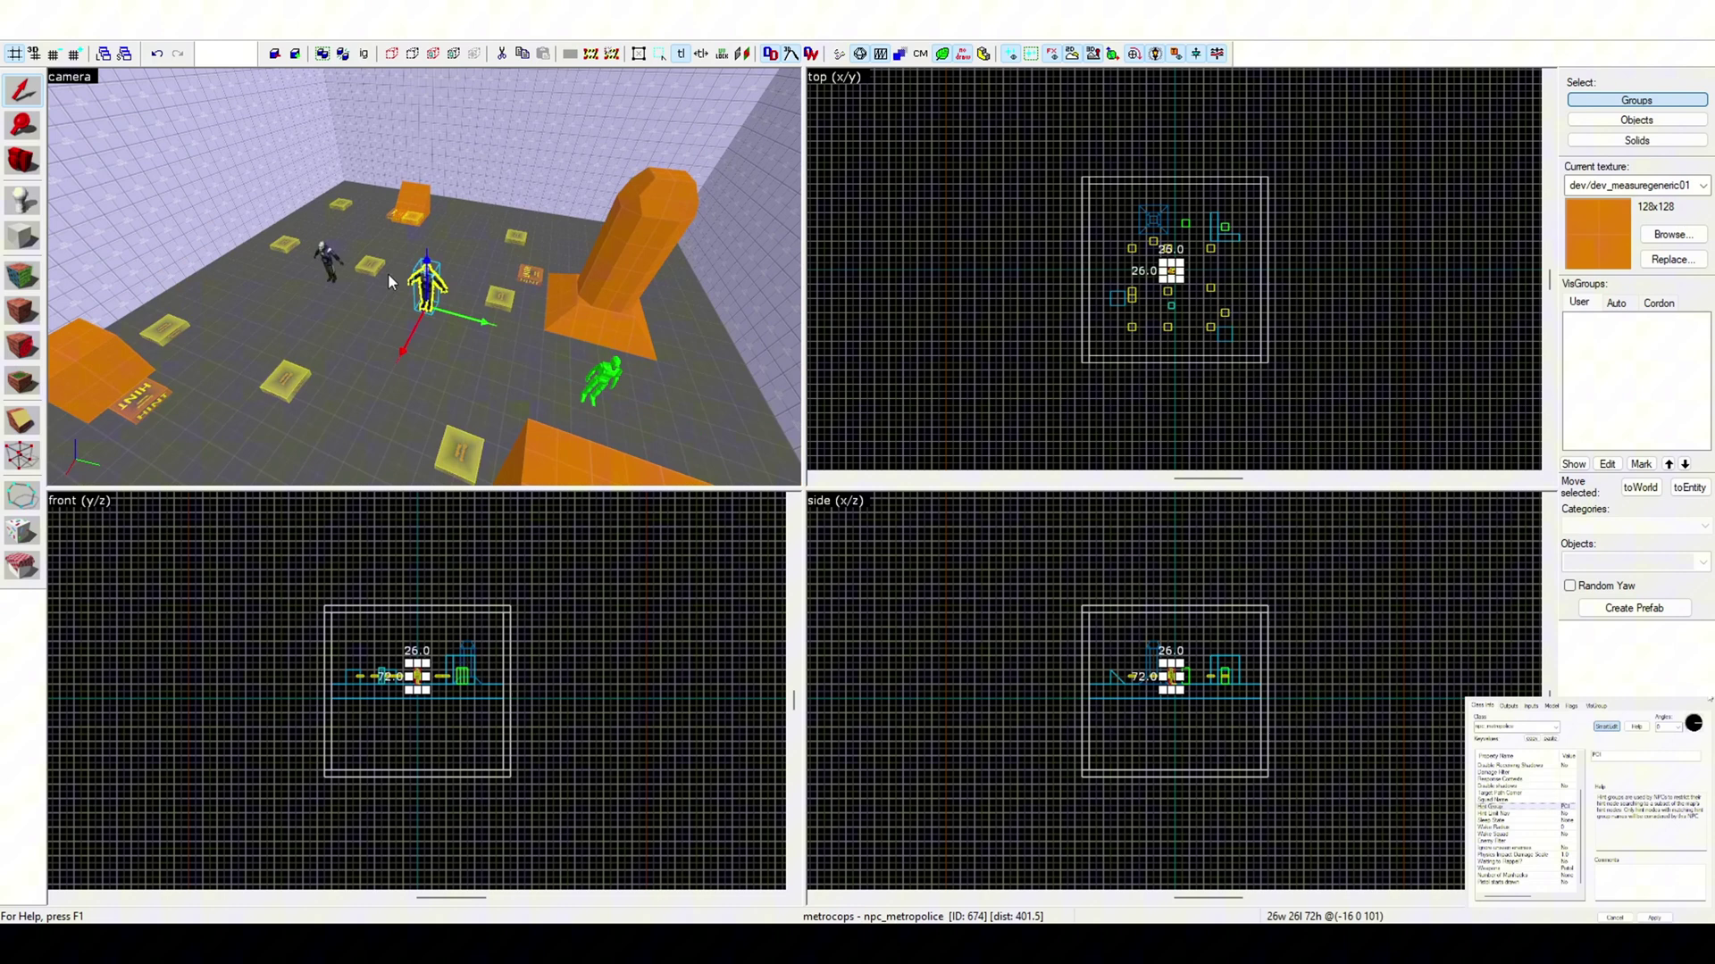
{"action": "left_click", "coordinate": [335, 265]}
{"action": "left_click", "coordinate": [335, 264]}
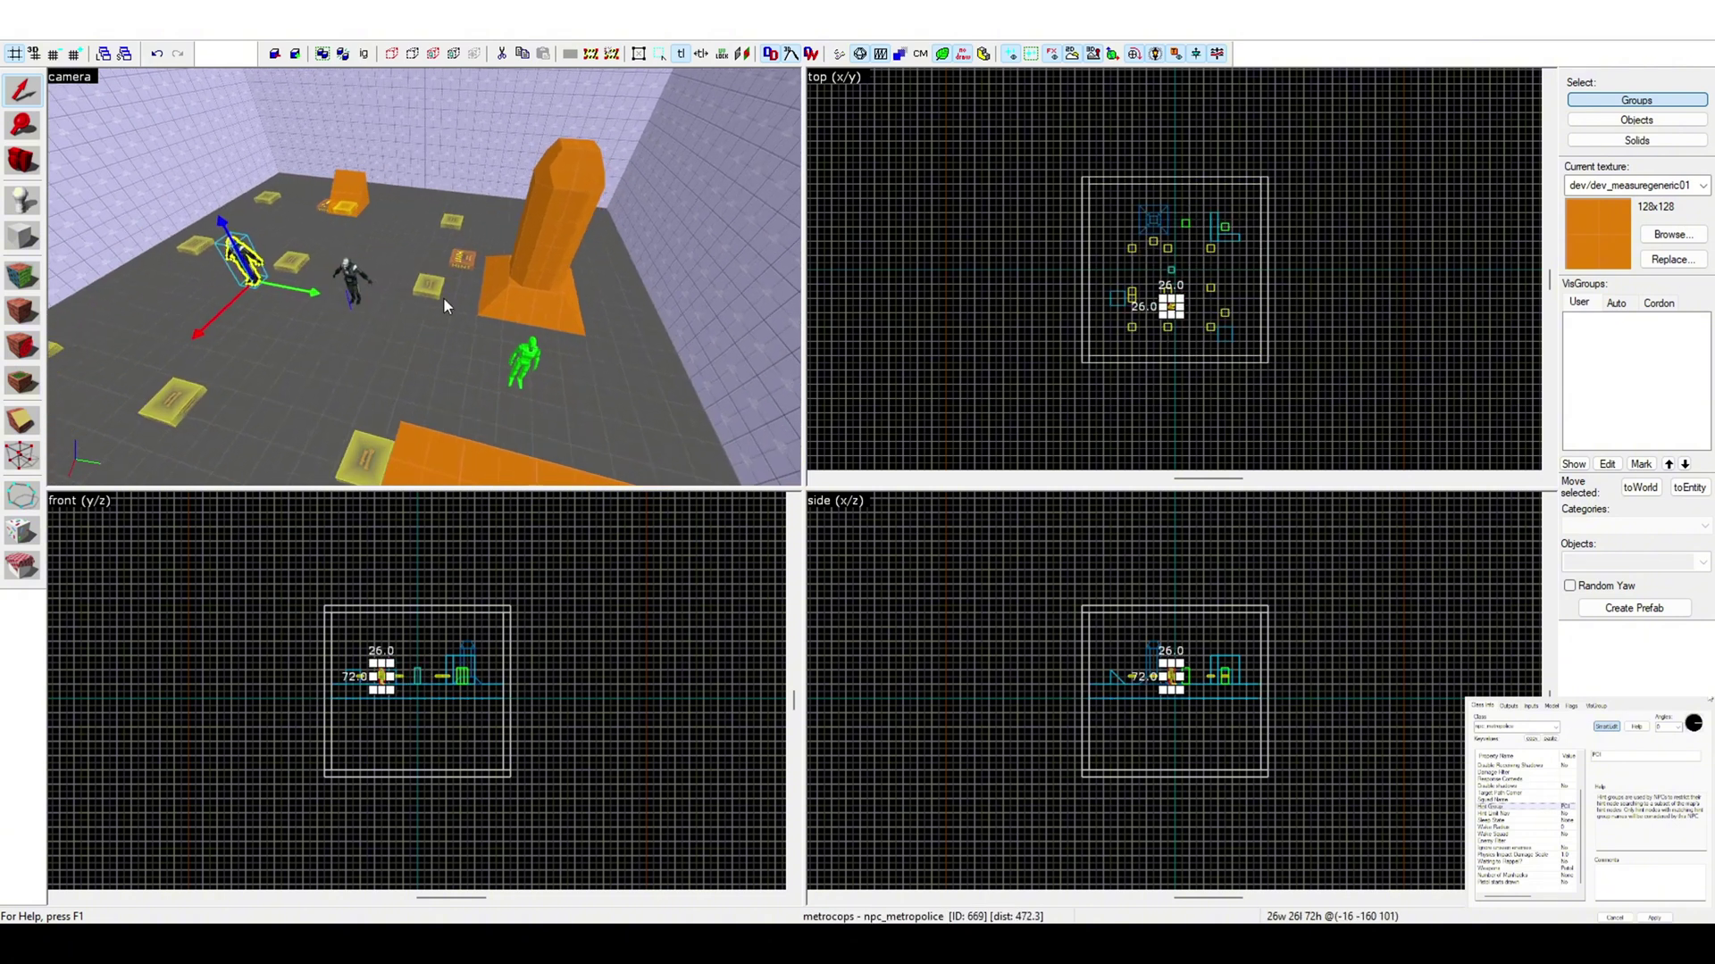
- Change the class of the info_player_start beside the pillar to ai_goal_actbusy and apply it
{"action": "left_click", "coordinate": [524, 362]}
{"action": "key", "text": "ctrl+shift+e"}
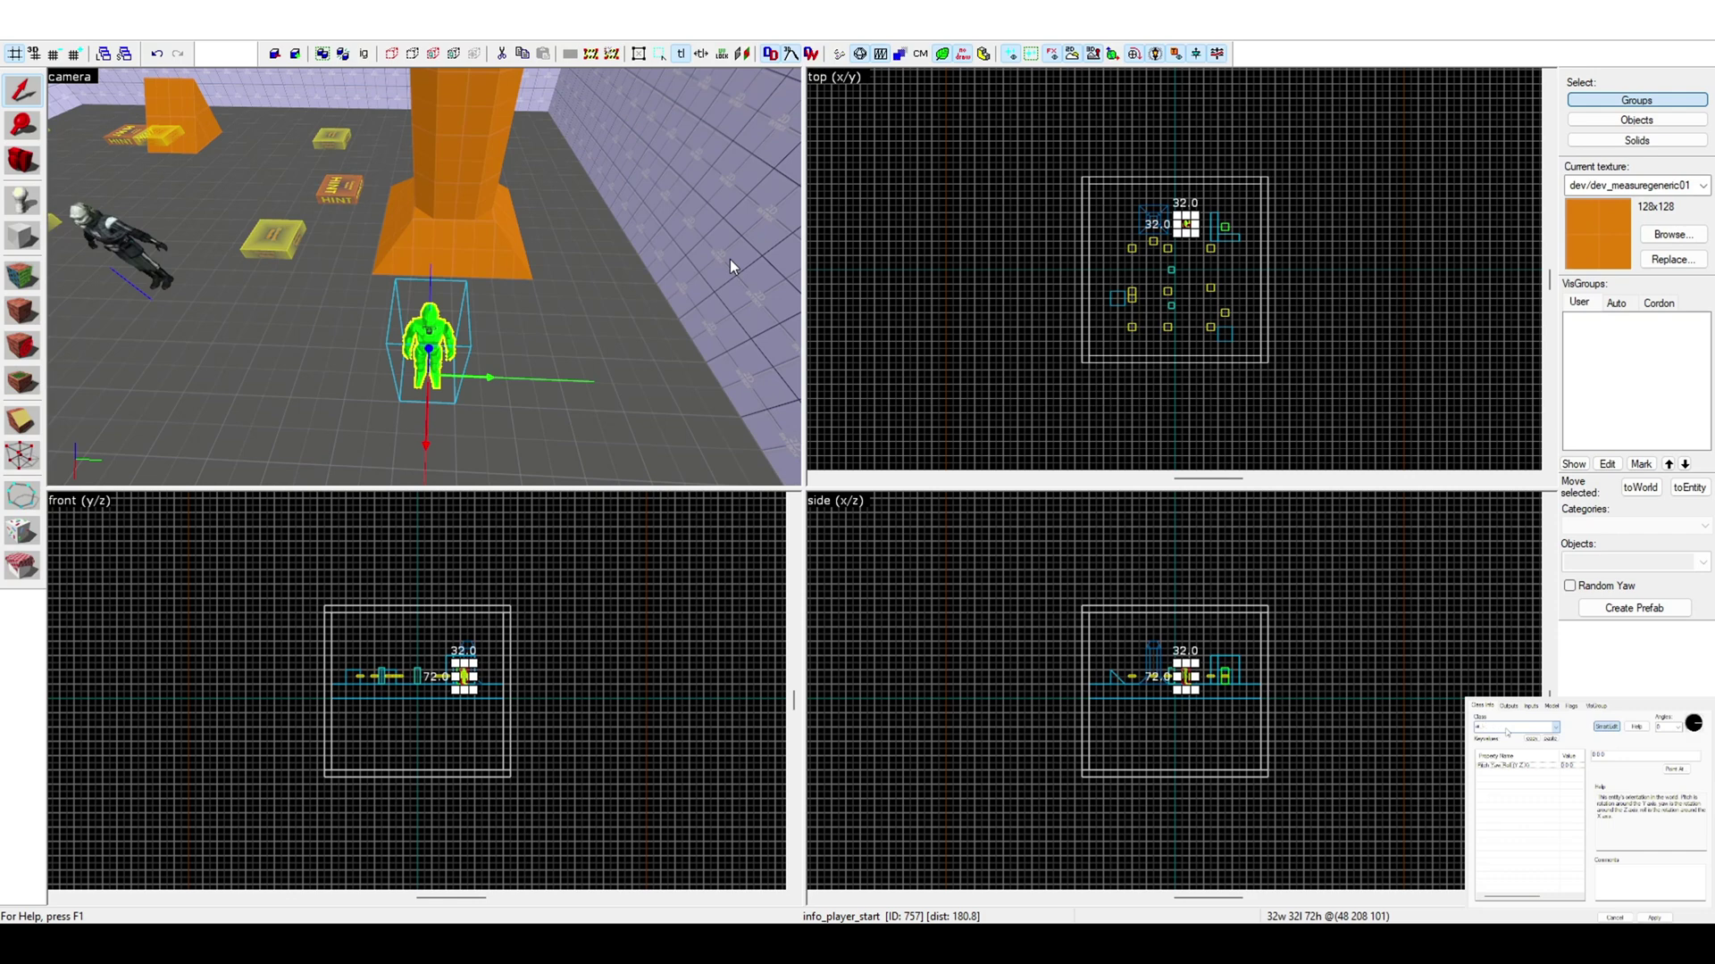
{"action": "left_click", "coordinate": [732, 343]}
{"action": "left_click", "coordinate": [1004, 609]}
{"action": "key", "text": "z"}
{"action": "key", "text": "w"}
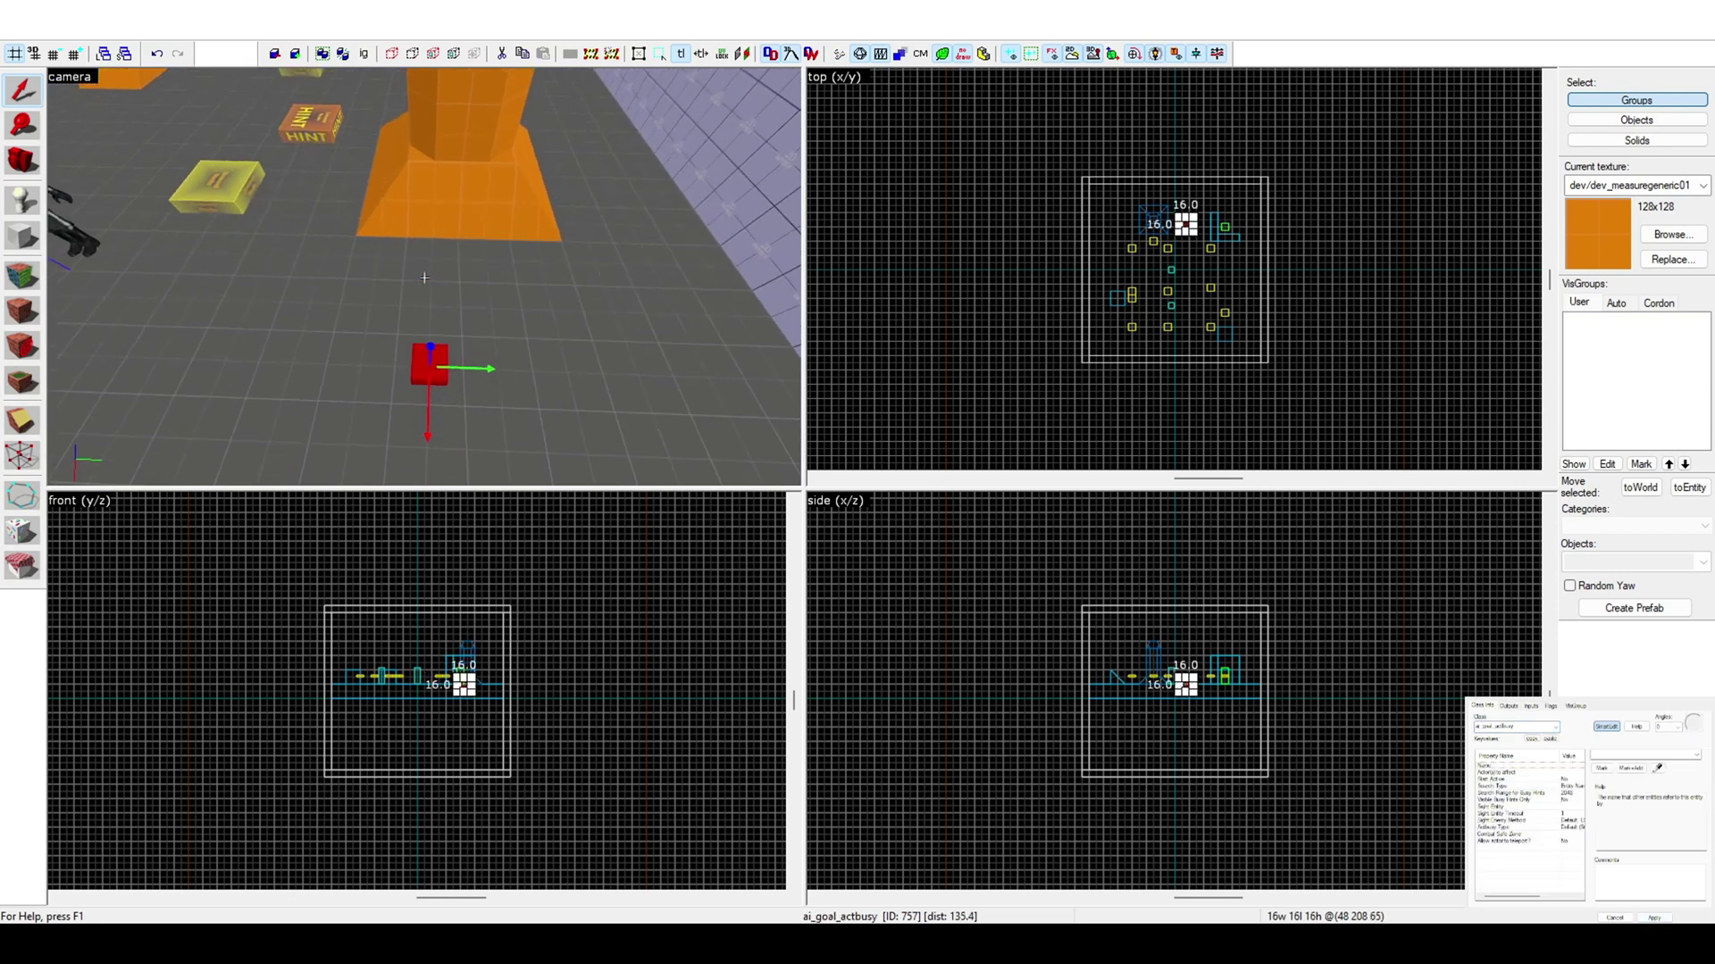
- Name the ai_goal_actbusy entity patrolstart and apply it
{"action": "key", "text": "d"}
{"action": "key", "text": "z"}
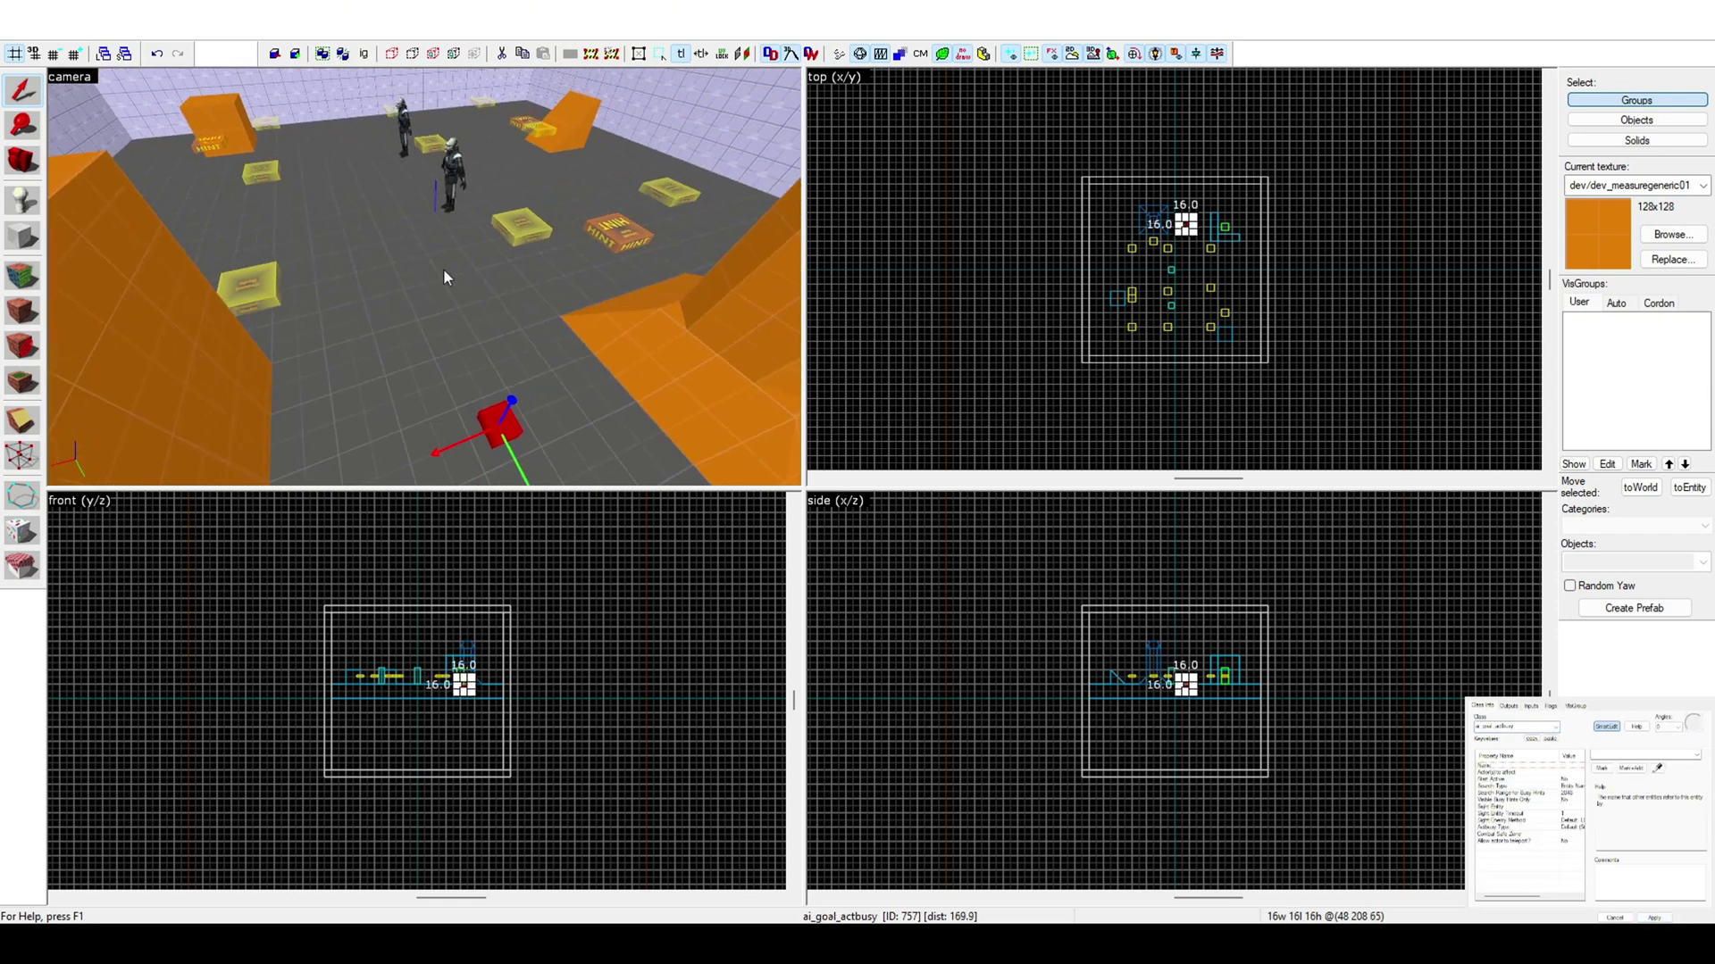
{"action": "left_click_drag", "start_coordinate": [443, 267], "coordinate": [414, 168]}
{"action": "key", "text": "a"}
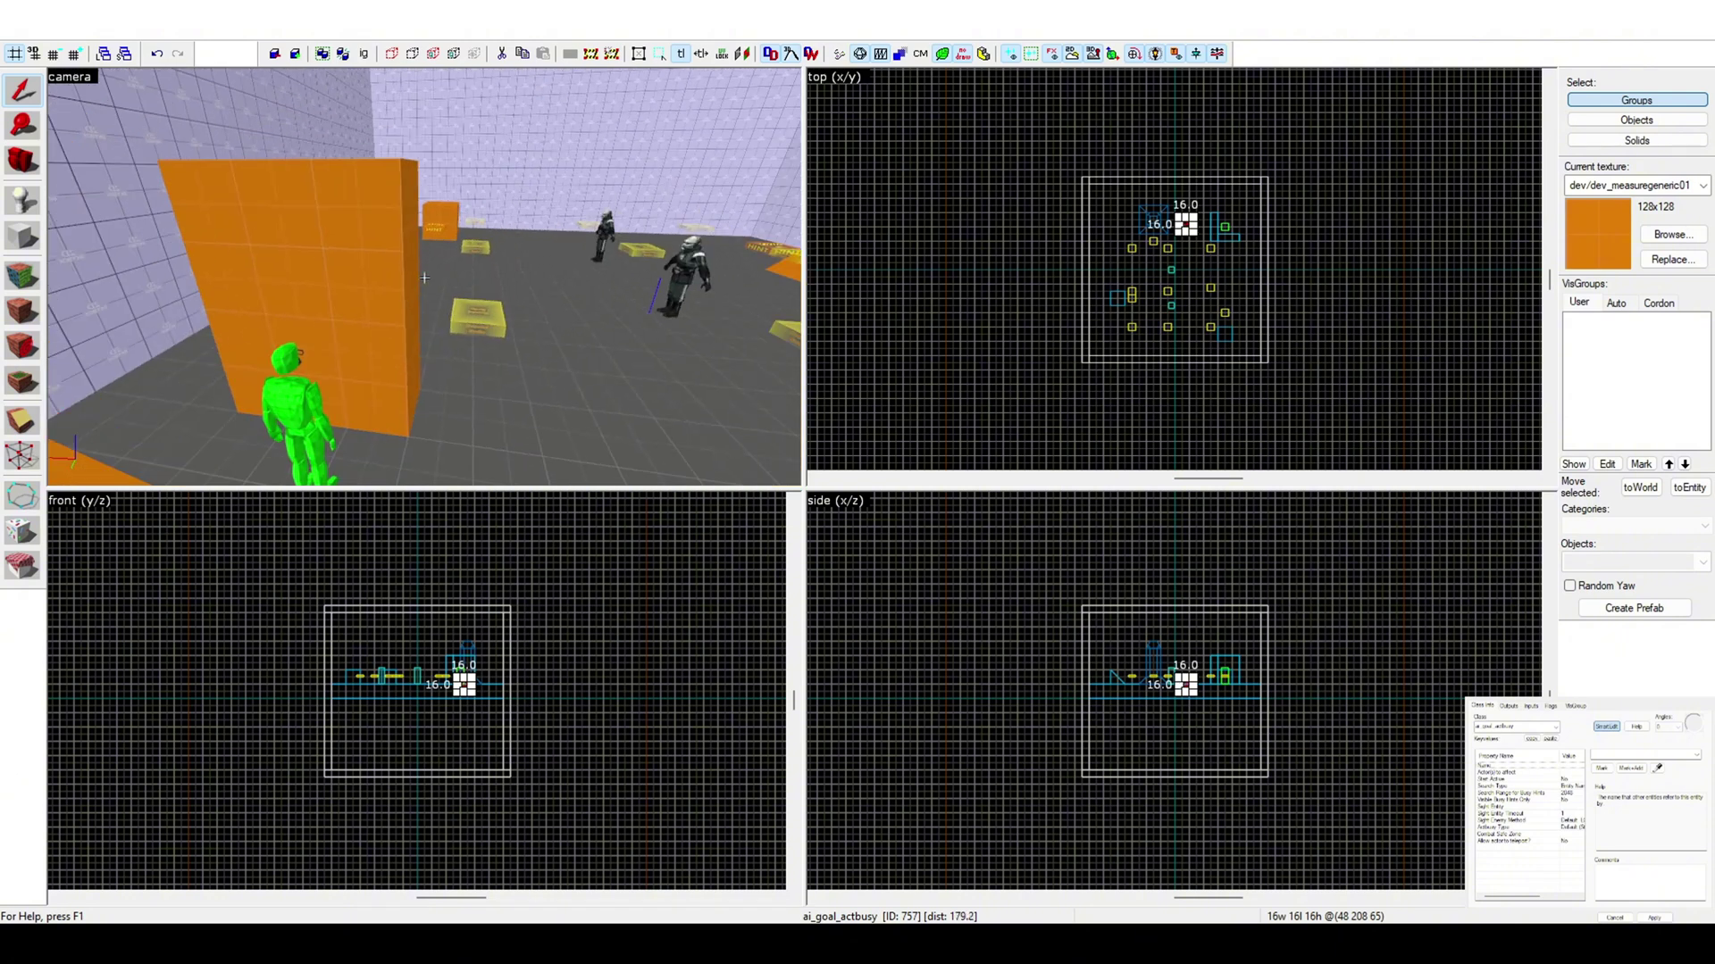
{"action": "key", "text": "w"}
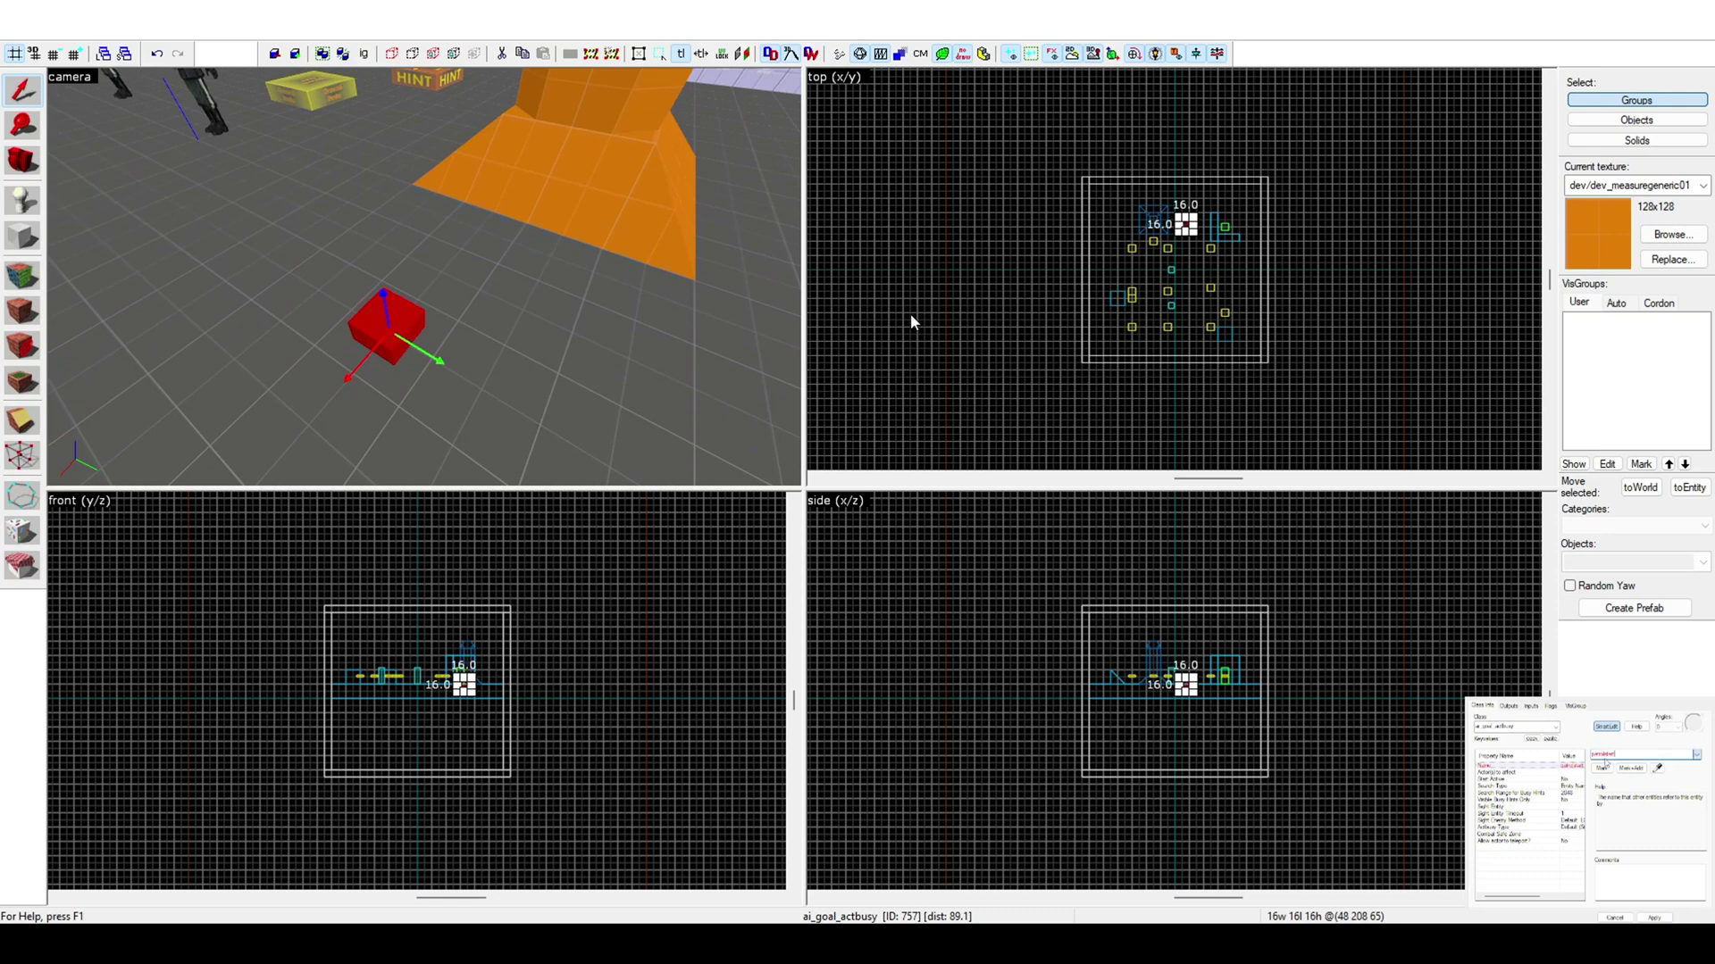
{"action": "key", "text": "z"}
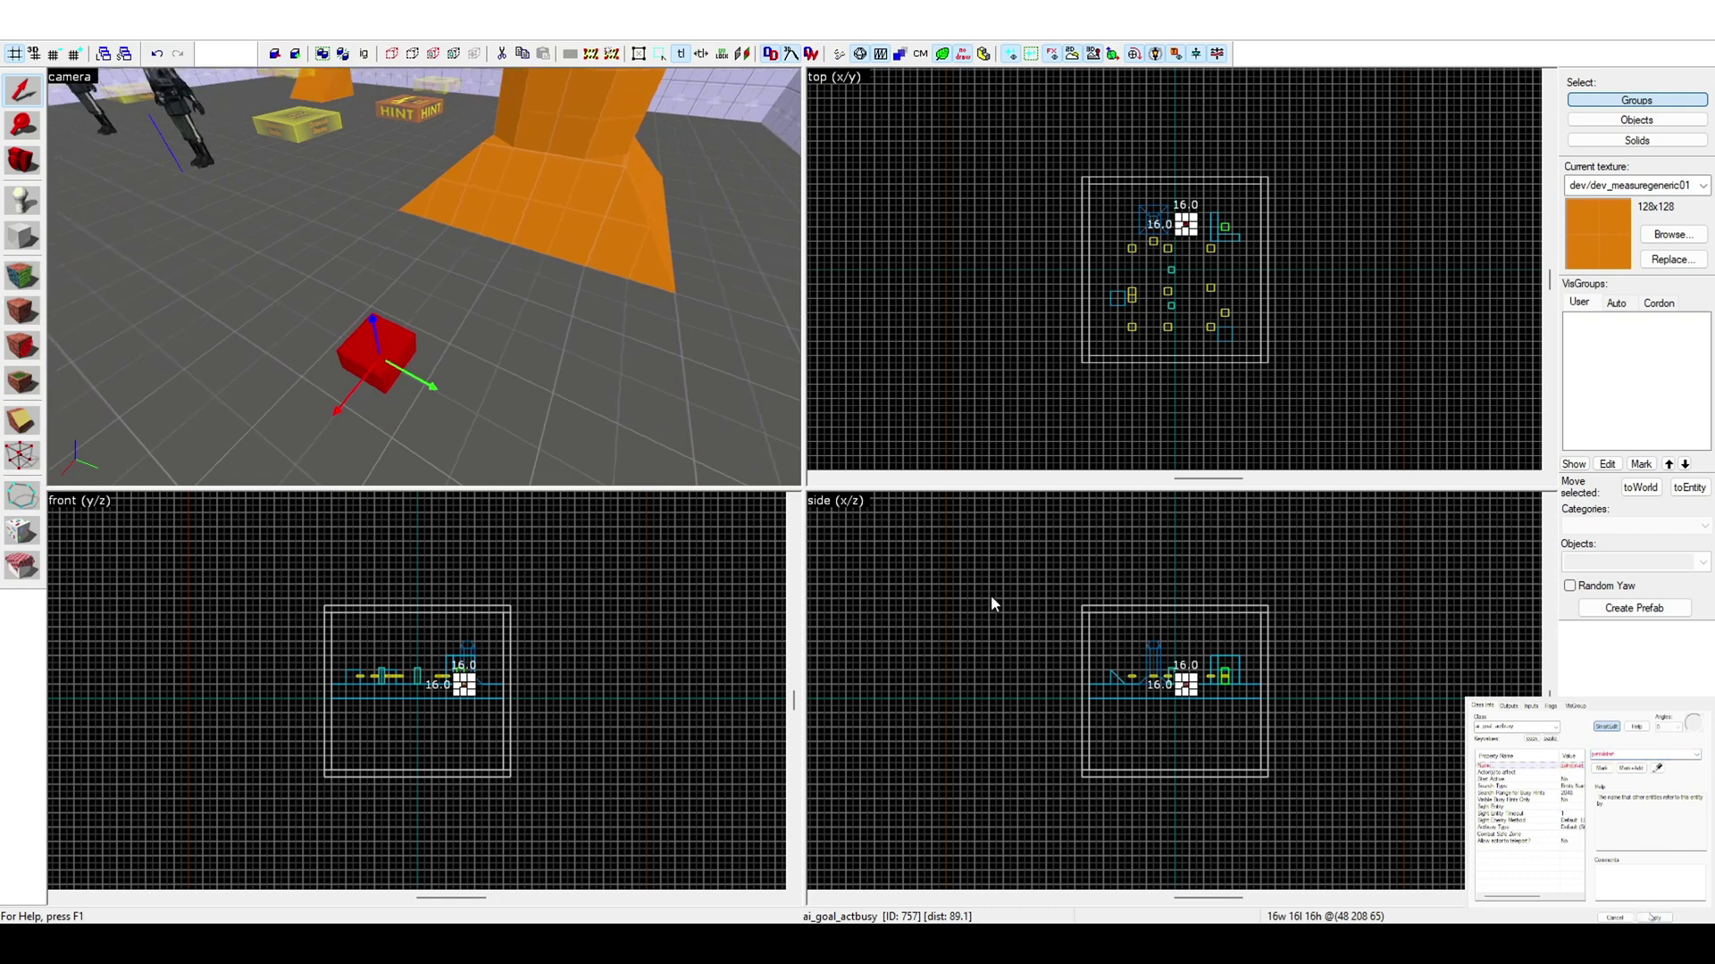
{"action": "left_click", "coordinate": [991, 601]}
{"action": "key", "text": "z"}
- Set the actors to affect of the ai_goal_actbusy to metrocops, the name of the metropolice NPCs
{"action": "left_click", "coordinate": [849, 334]}
{"action": "key", "text": "z"}
{"action": "key", "text": "z"}
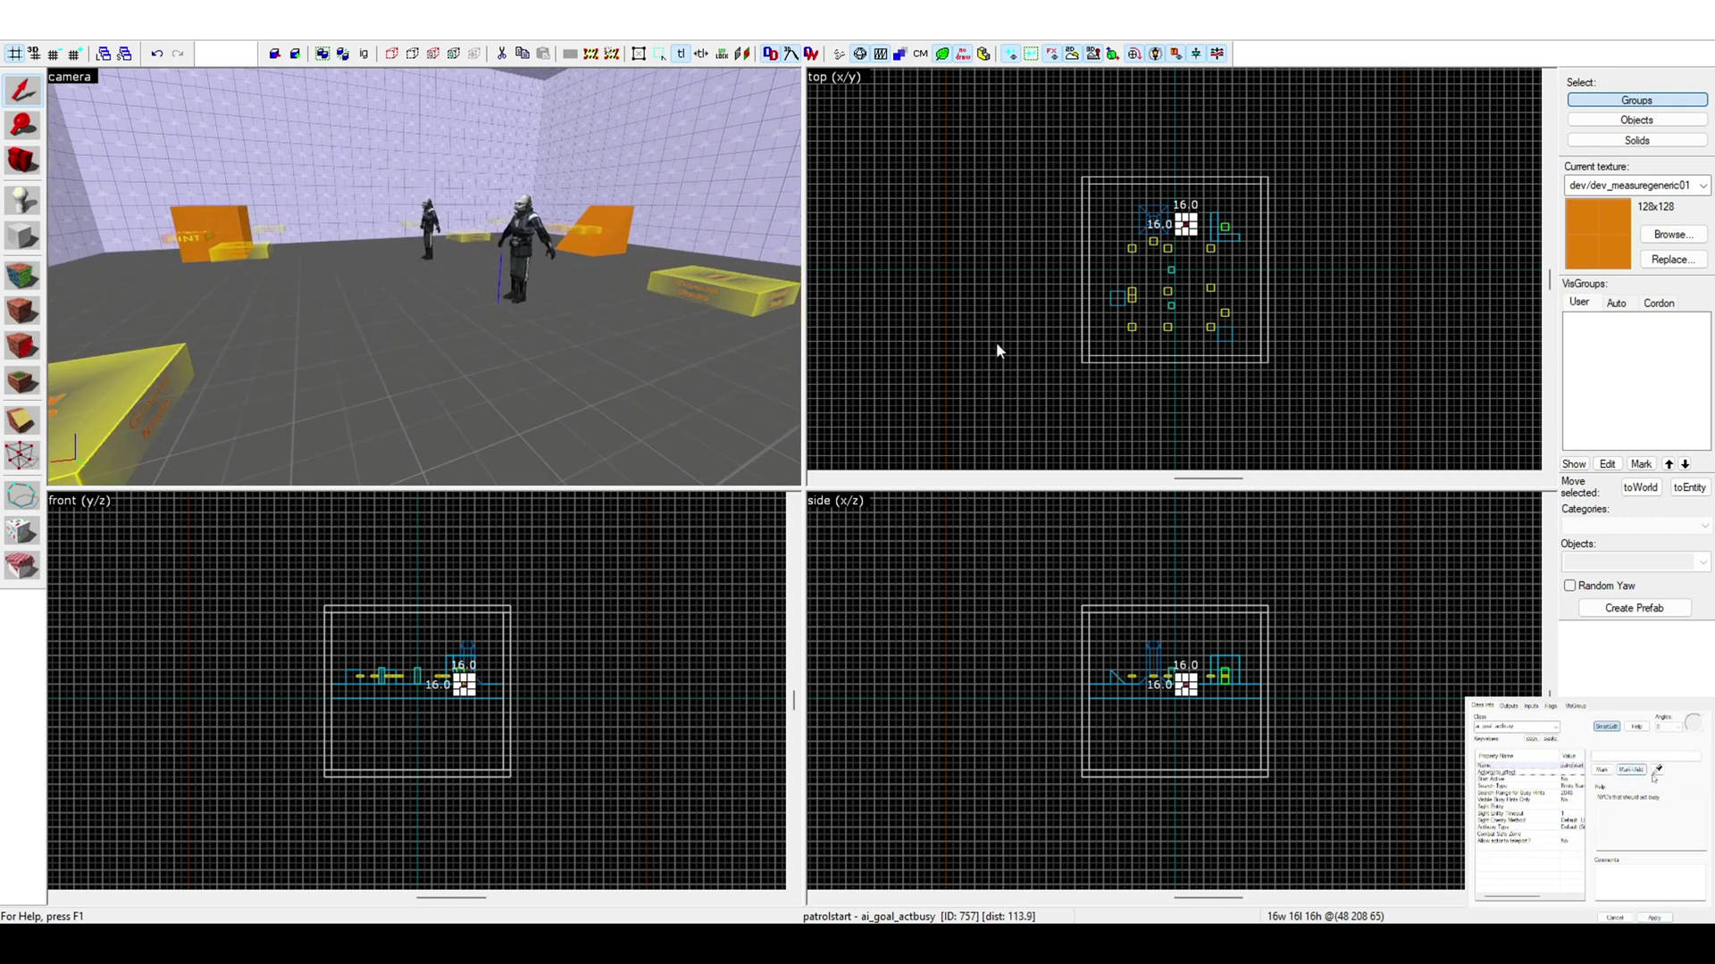
{"action": "left_click", "coordinate": [994, 339]}
{"action": "left_click", "coordinate": [527, 228]}
{"action": "key", "text": "z"}
{"action": "key", "text": "z"}
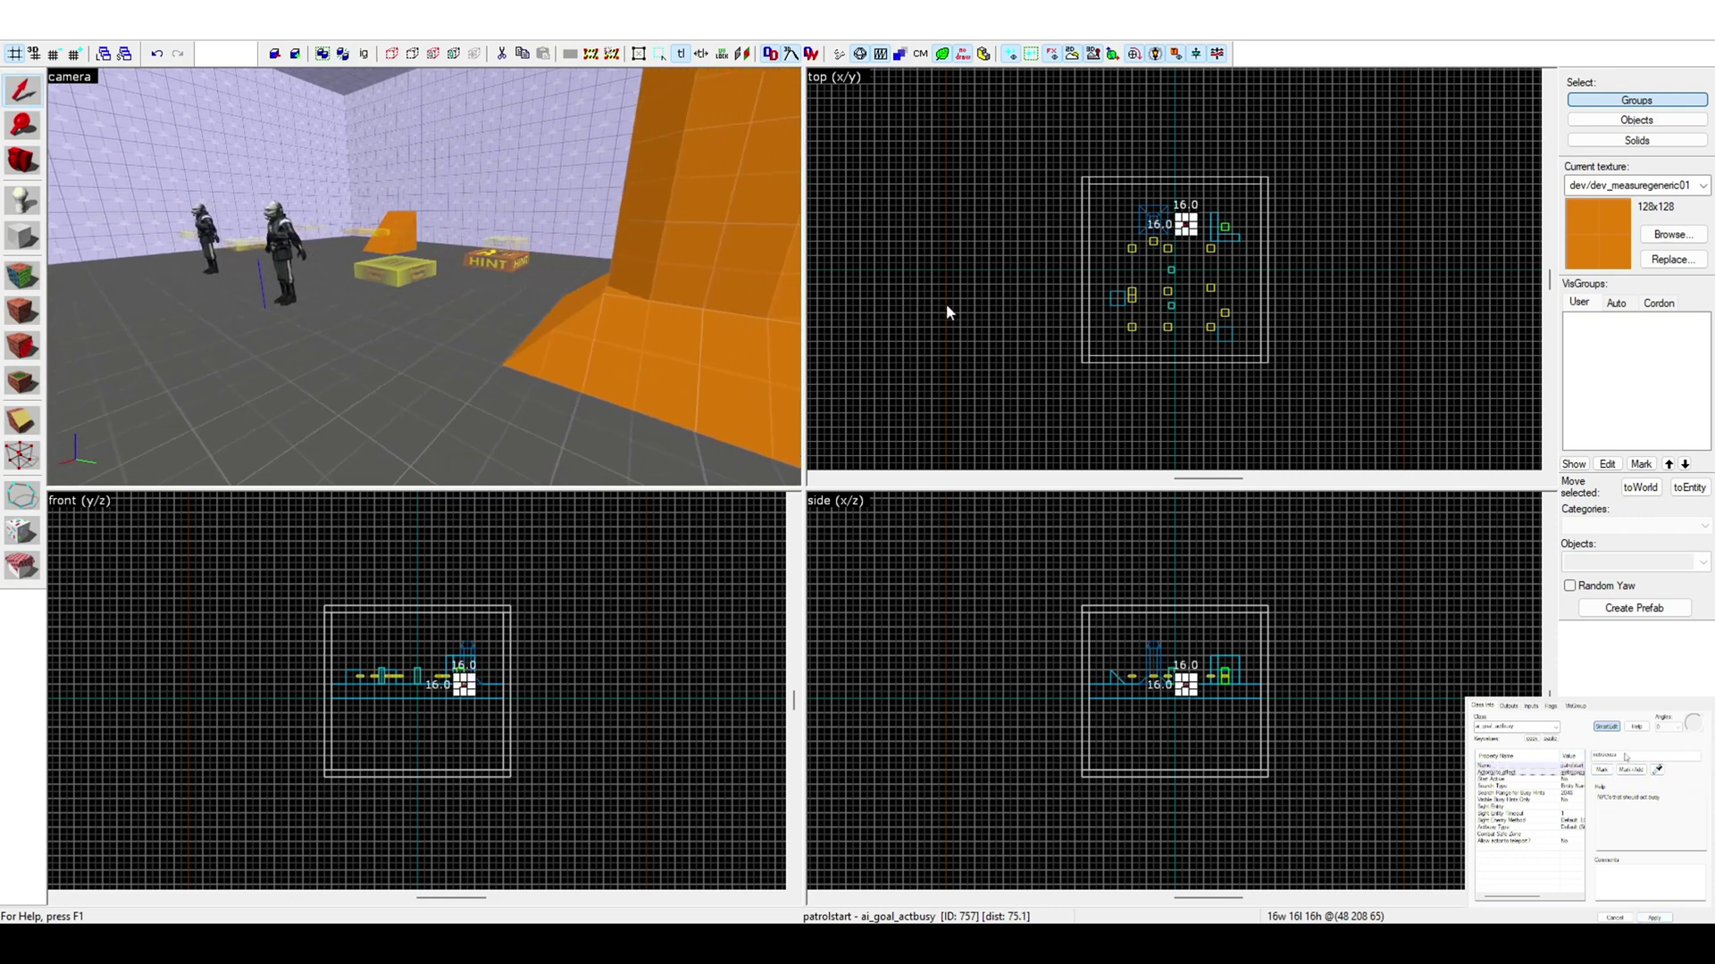
{"action": "key", "text": "z"}
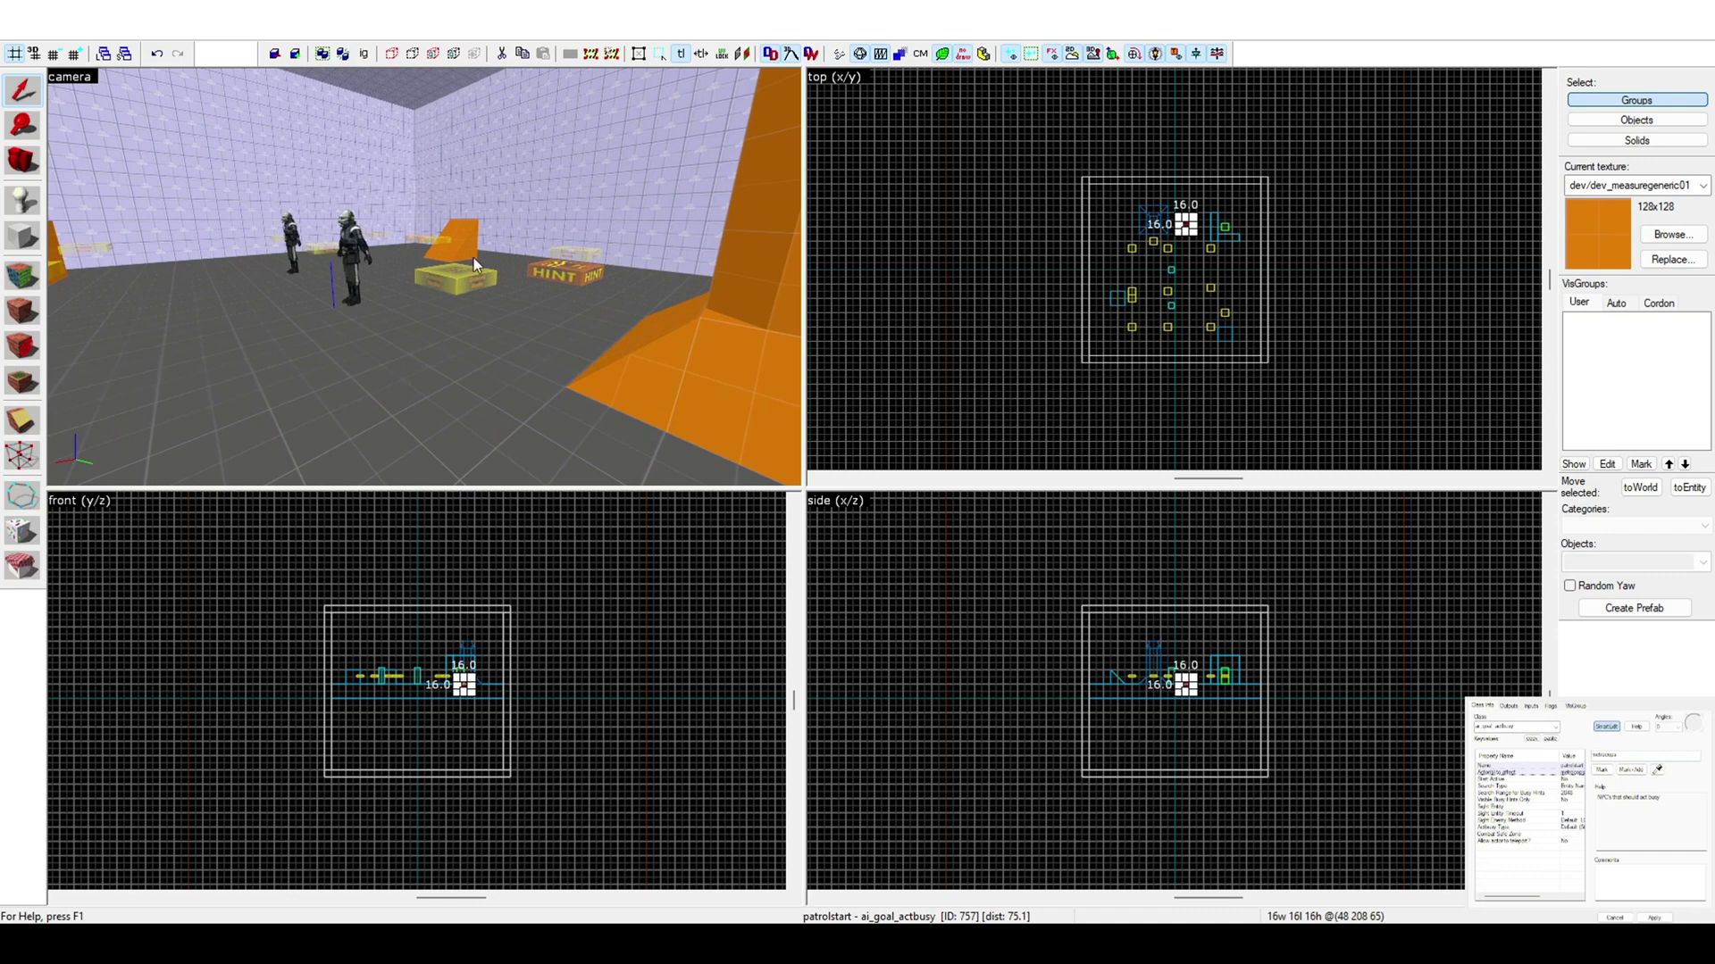
{"action": "key", "text": "s"}
{"action": "key", "text": "z"}
{"action": "key", "text": "z"}
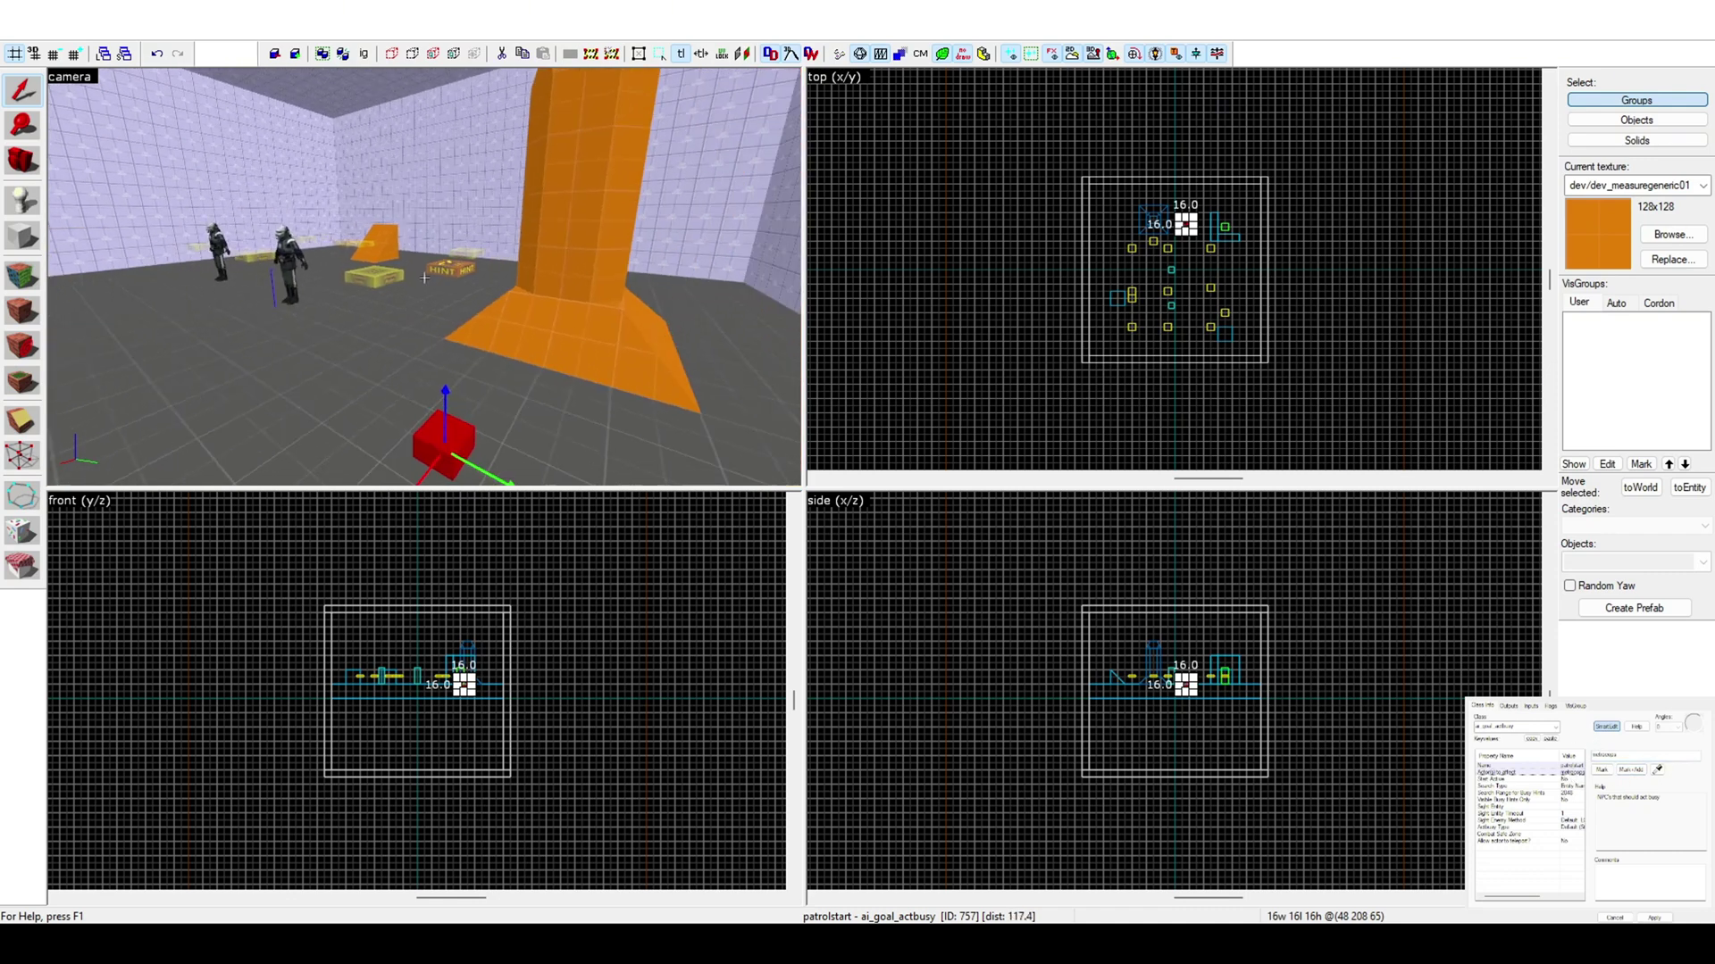
- Set Start Active to Yes on the ai_goal_actbusy, change its search range for busy hints, and apply
{"action": "key", "text": "z"}
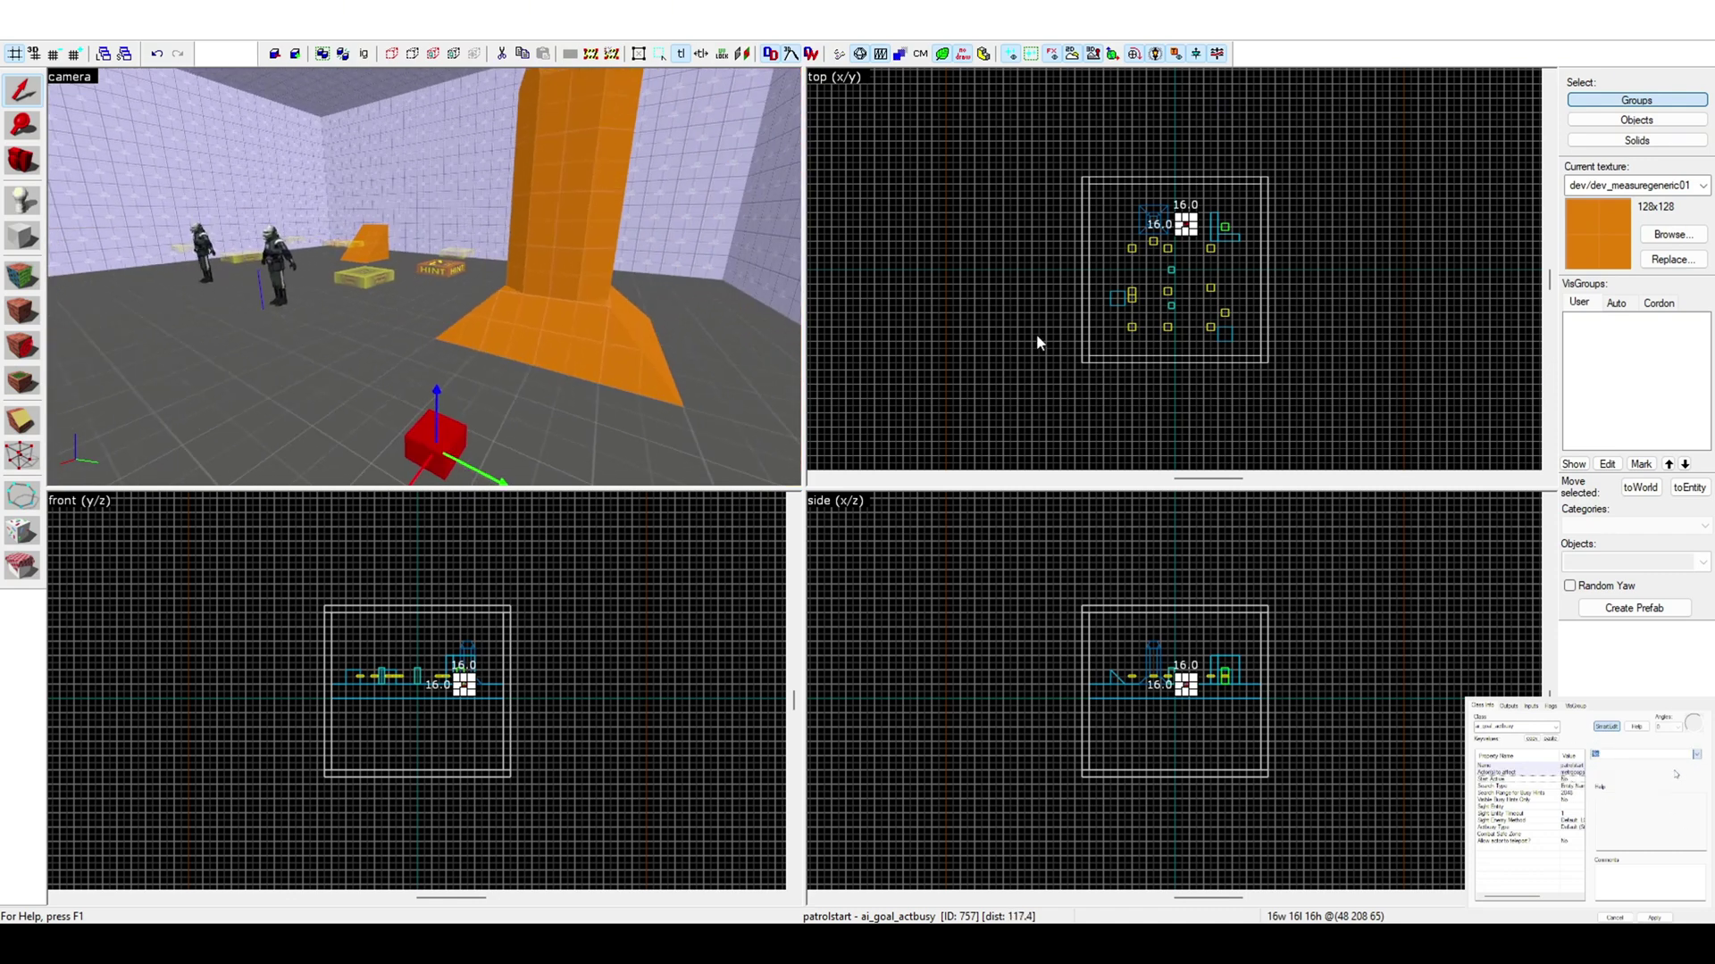
{"action": "key", "text": "z"}
{"action": "key", "text": "w"}
{"action": "key", "text": "z"}
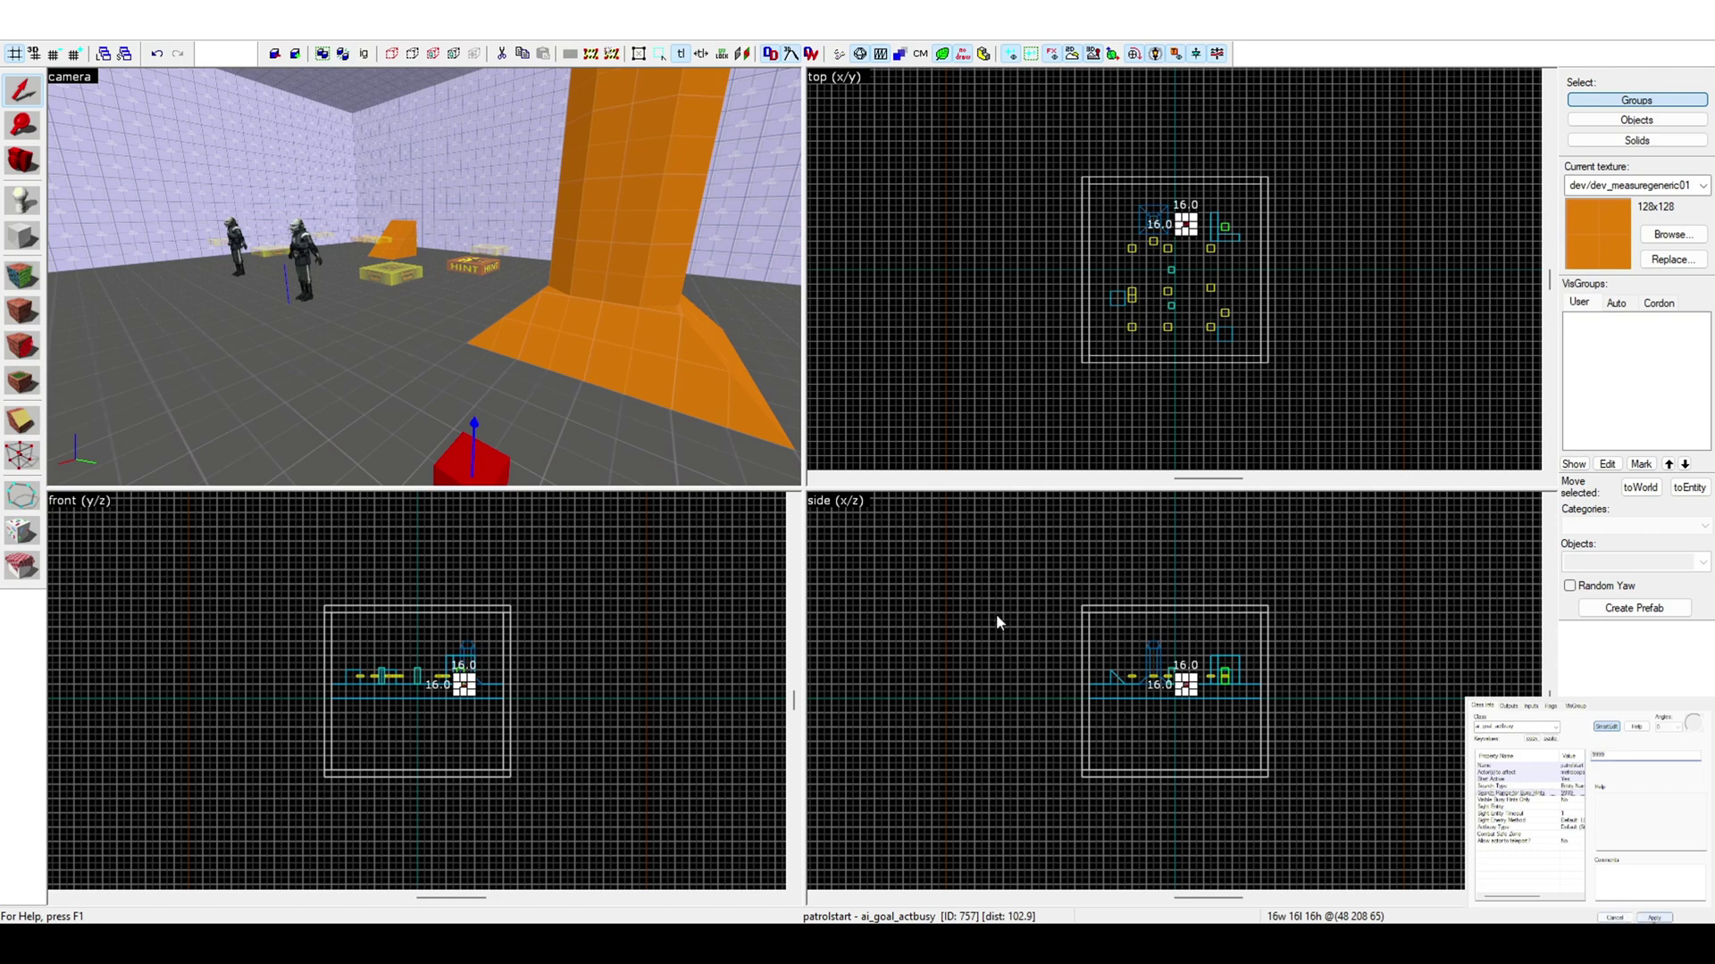
{"action": "key", "text": "z"}
{"action": "key", "text": "w"}
{"action": "key", "text": "z"}
{"action": "key", "text": "z"}
{"action": "key", "text": "z"}
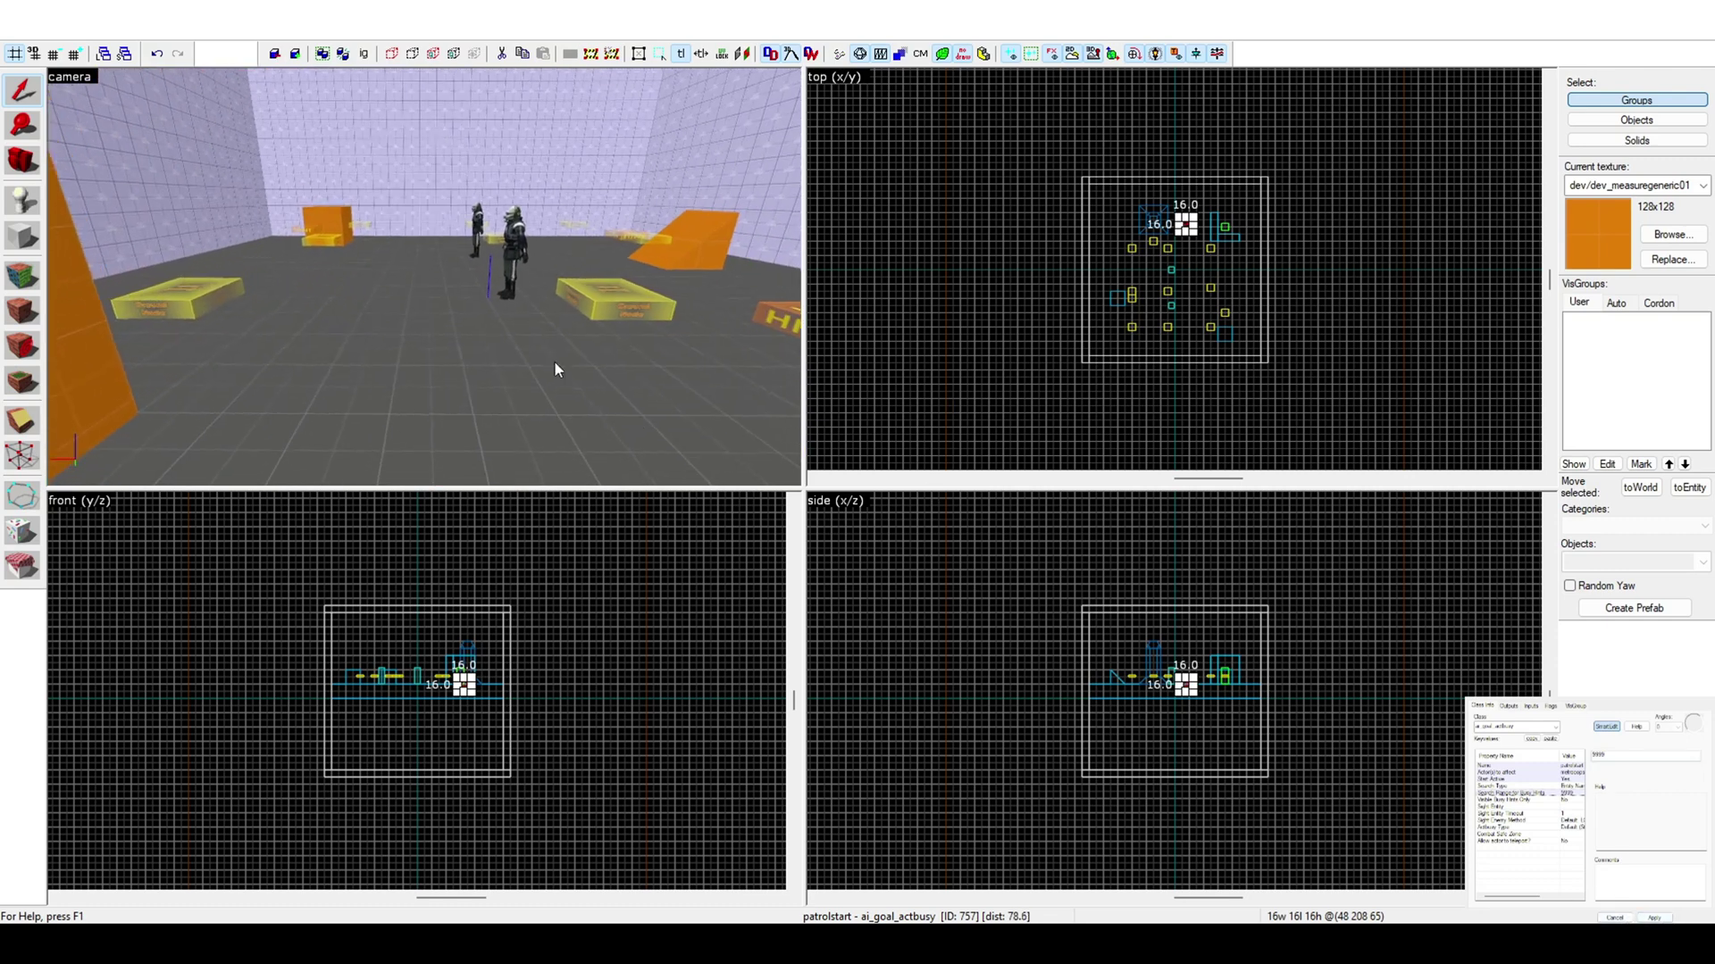
- Review the remaining ai_goal_actbusy properties, such as the visible-busy-hints option and the search range
{"action": "key", "text": "z"}
{"action": "key", "text": "z"}
{"action": "key", "text": "z"}
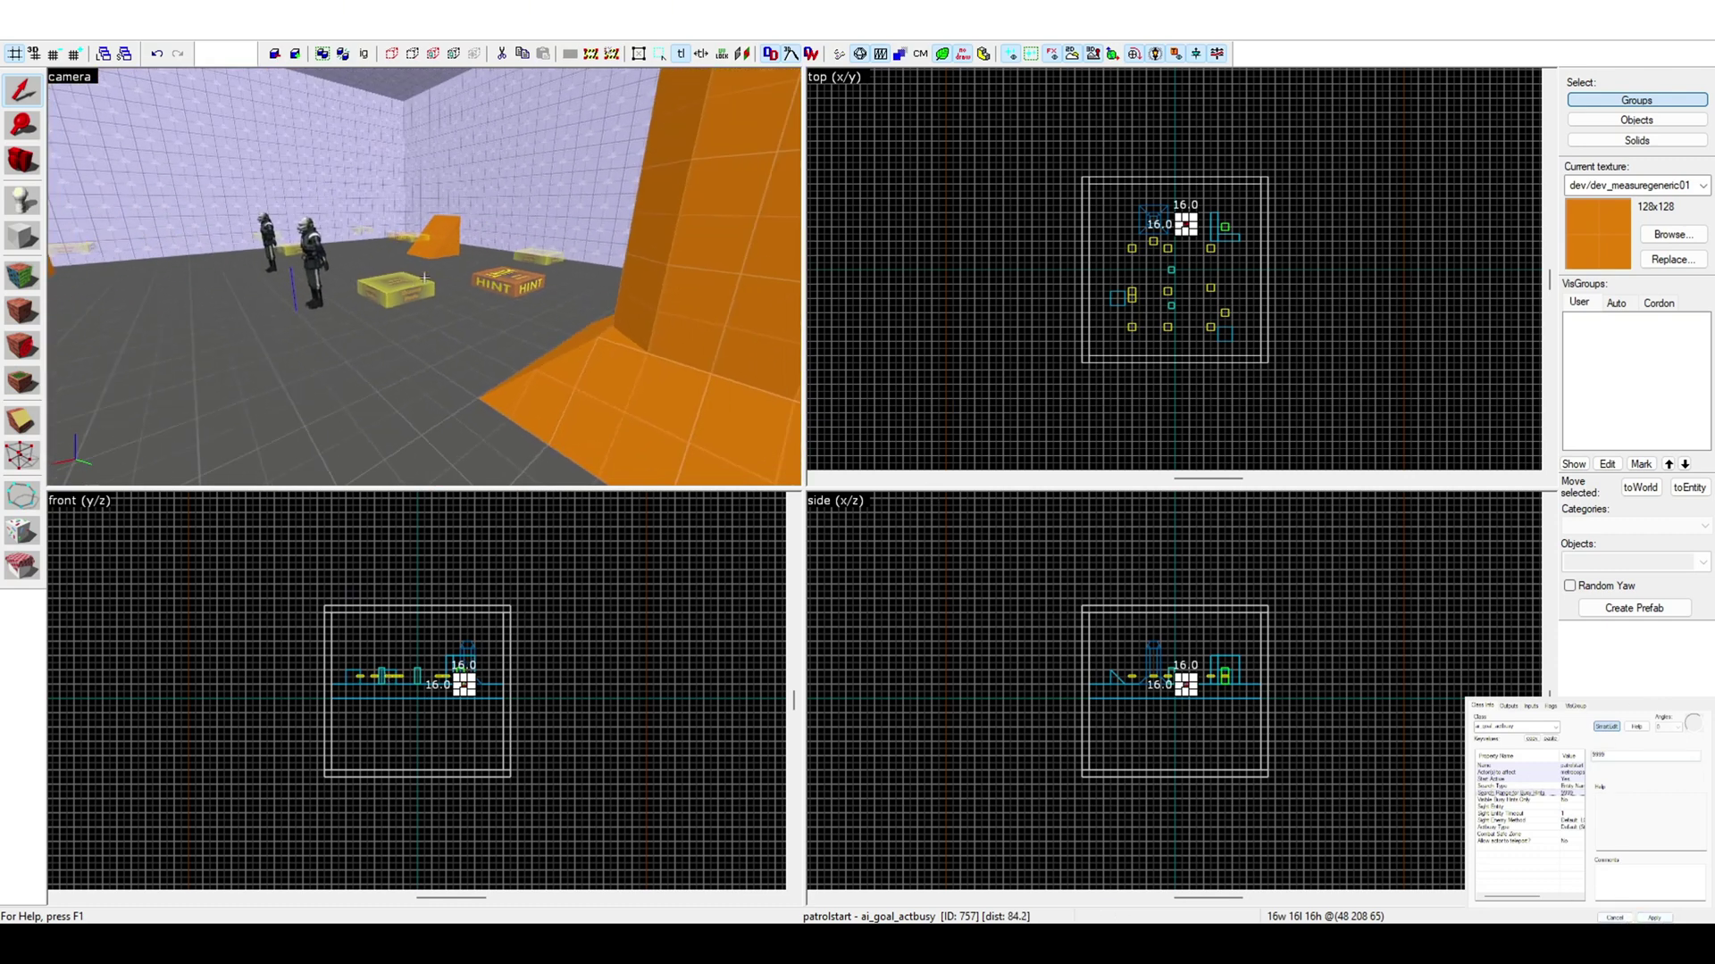
{"action": "key", "text": "a"}
{"action": "key", "text": "z"}
{"action": "key", "text": "d"}
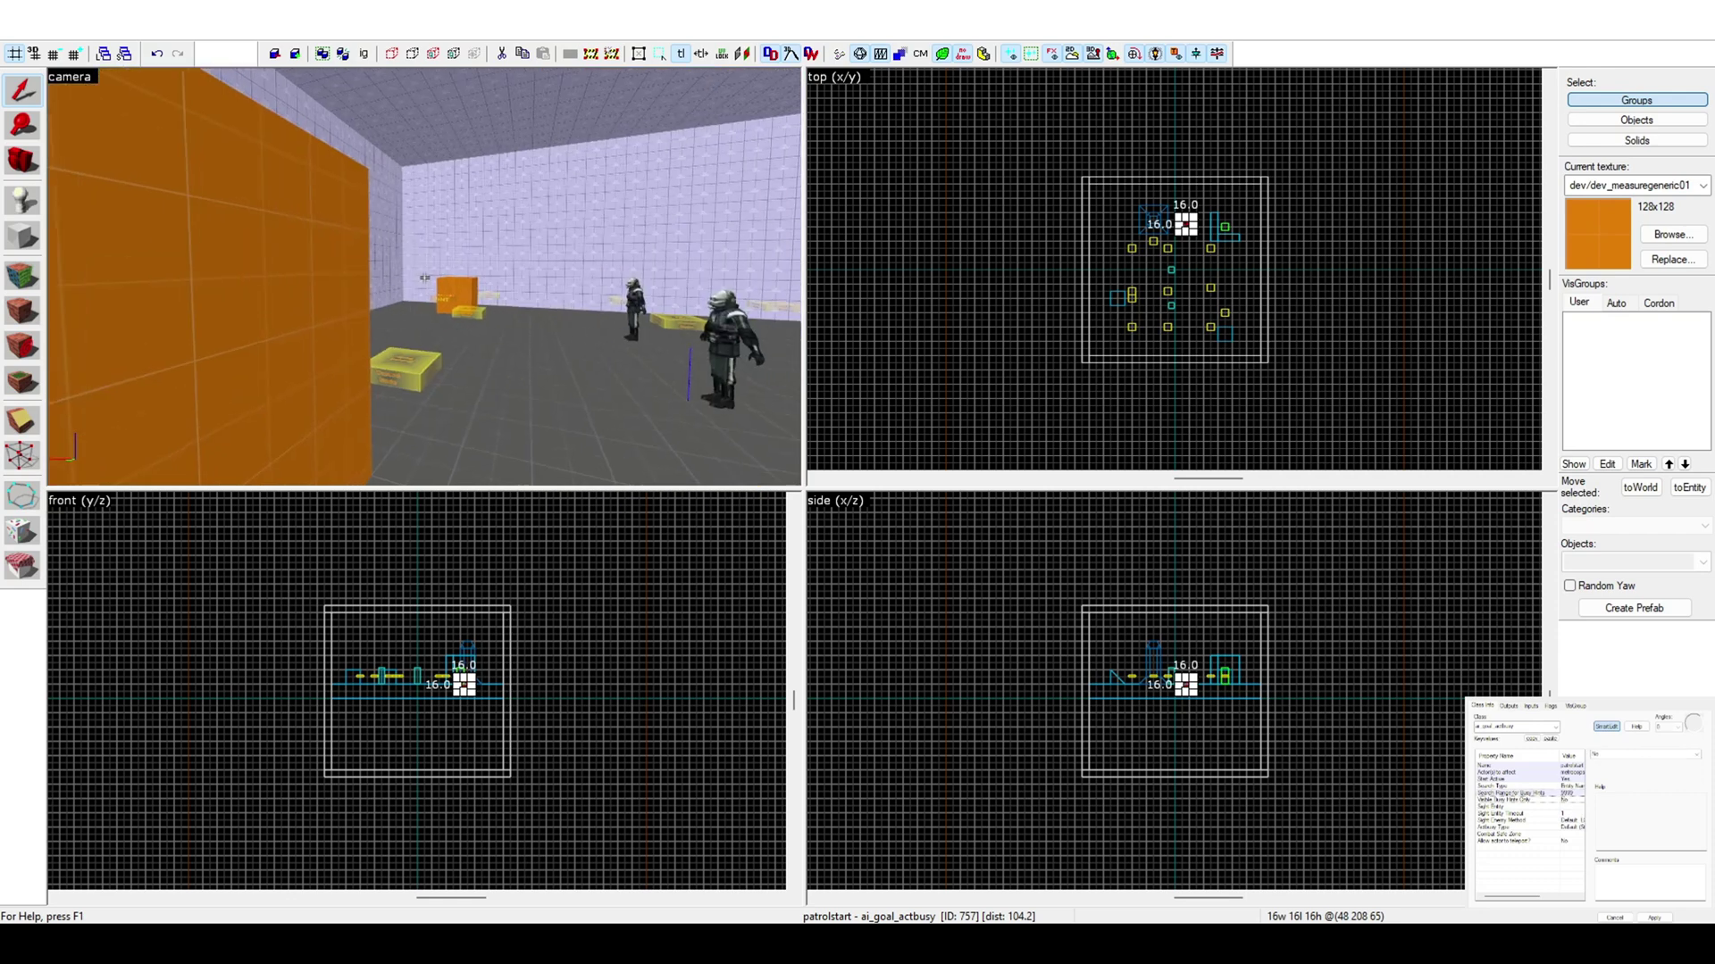
{"action": "key", "text": "z"}
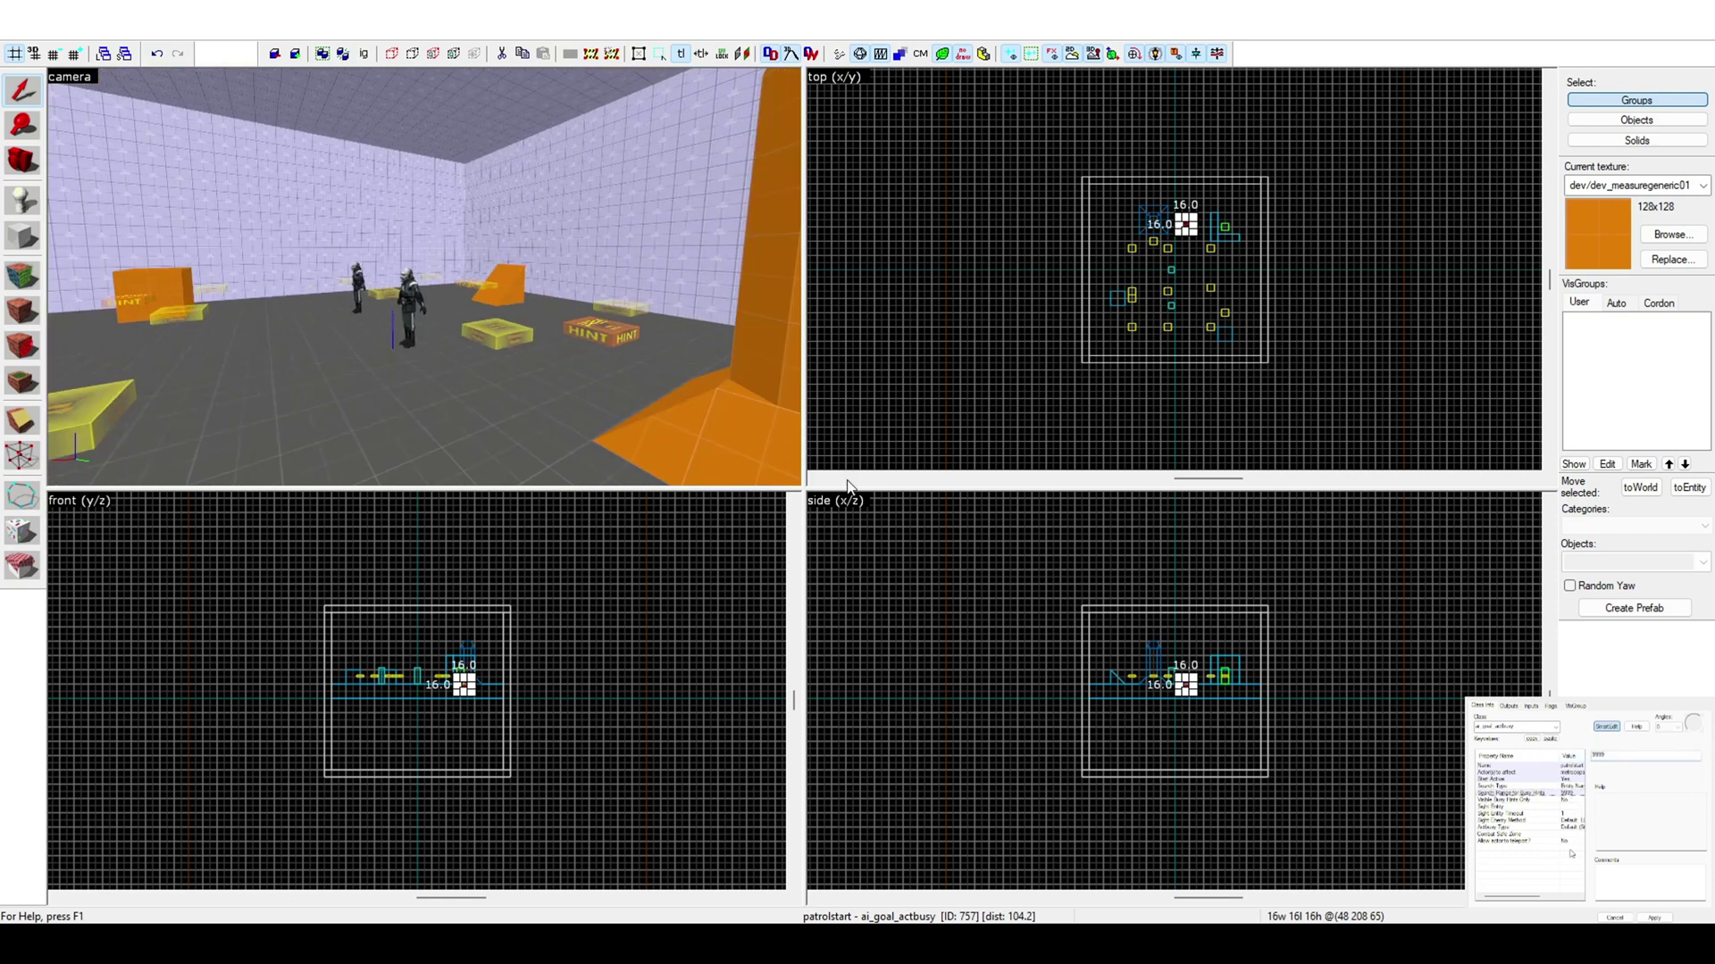
- Select the info_node_hint beside the pillar to check its properties, and reselect the ai_goal_actbusy entity
{"action": "key", "text": "s"}
{"action": "left_click", "coordinate": [549, 321]}
{"action": "key", "text": "z"}
{"action": "key", "text": "w"}
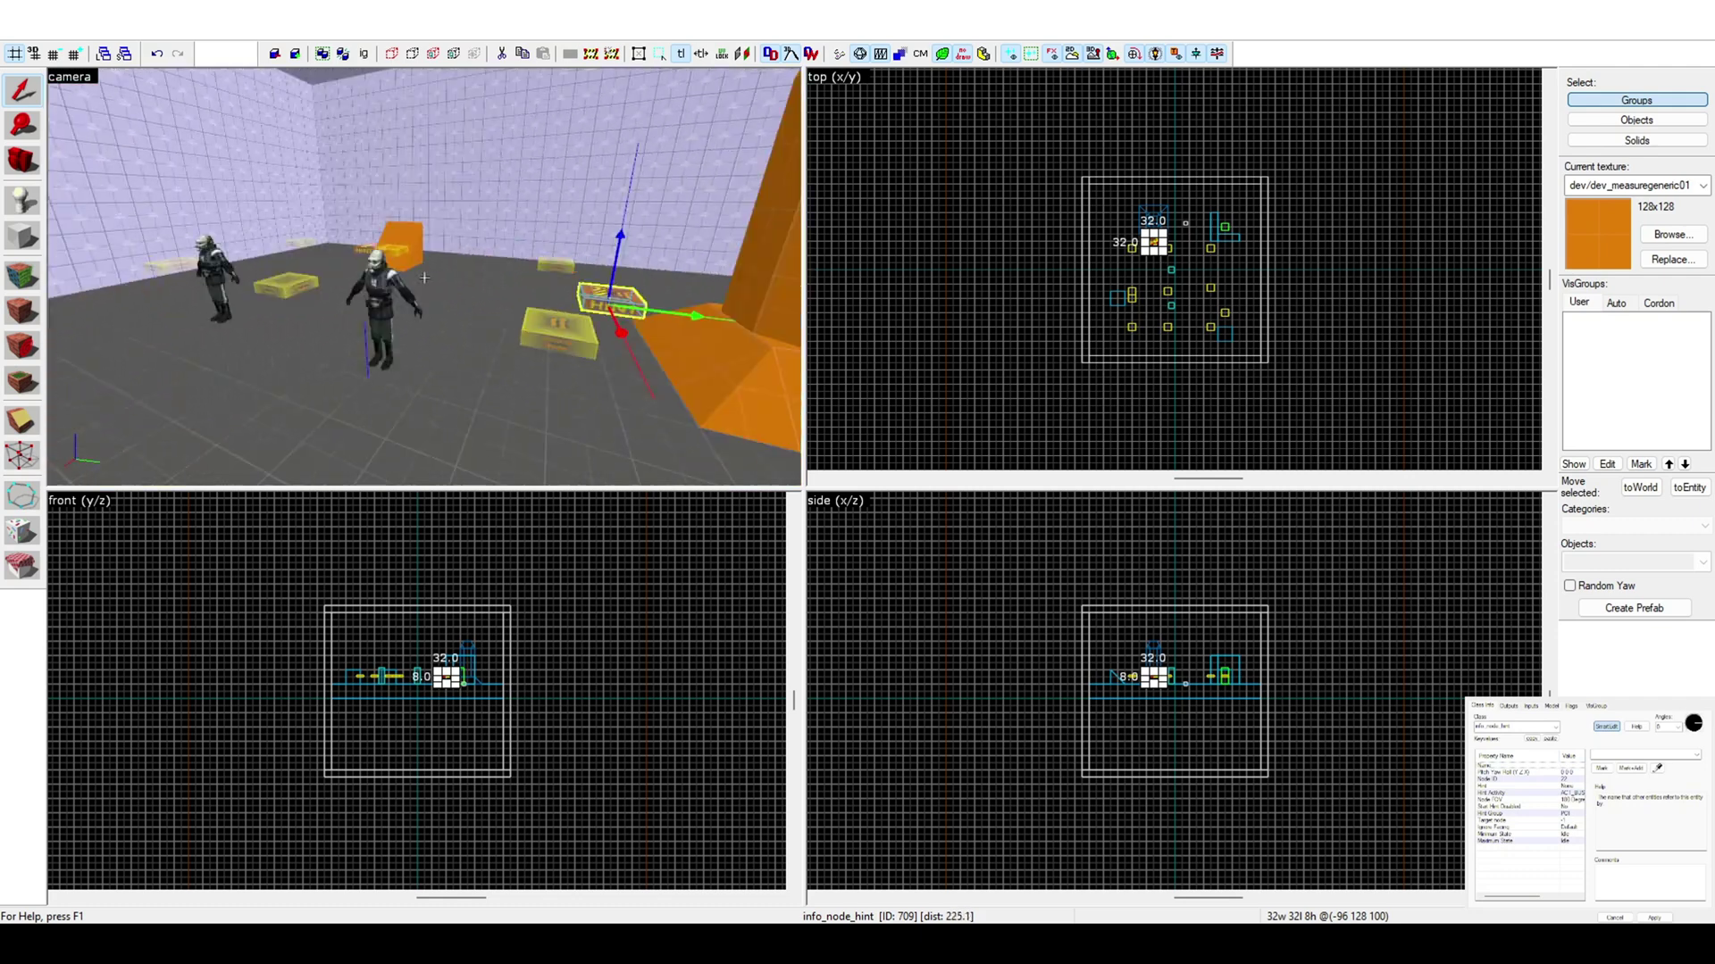
{"action": "key", "text": "z"}
{"action": "key", "text": "z"}
{"action": "key", "text": "w"}
{"action": "key", "text": "z"}
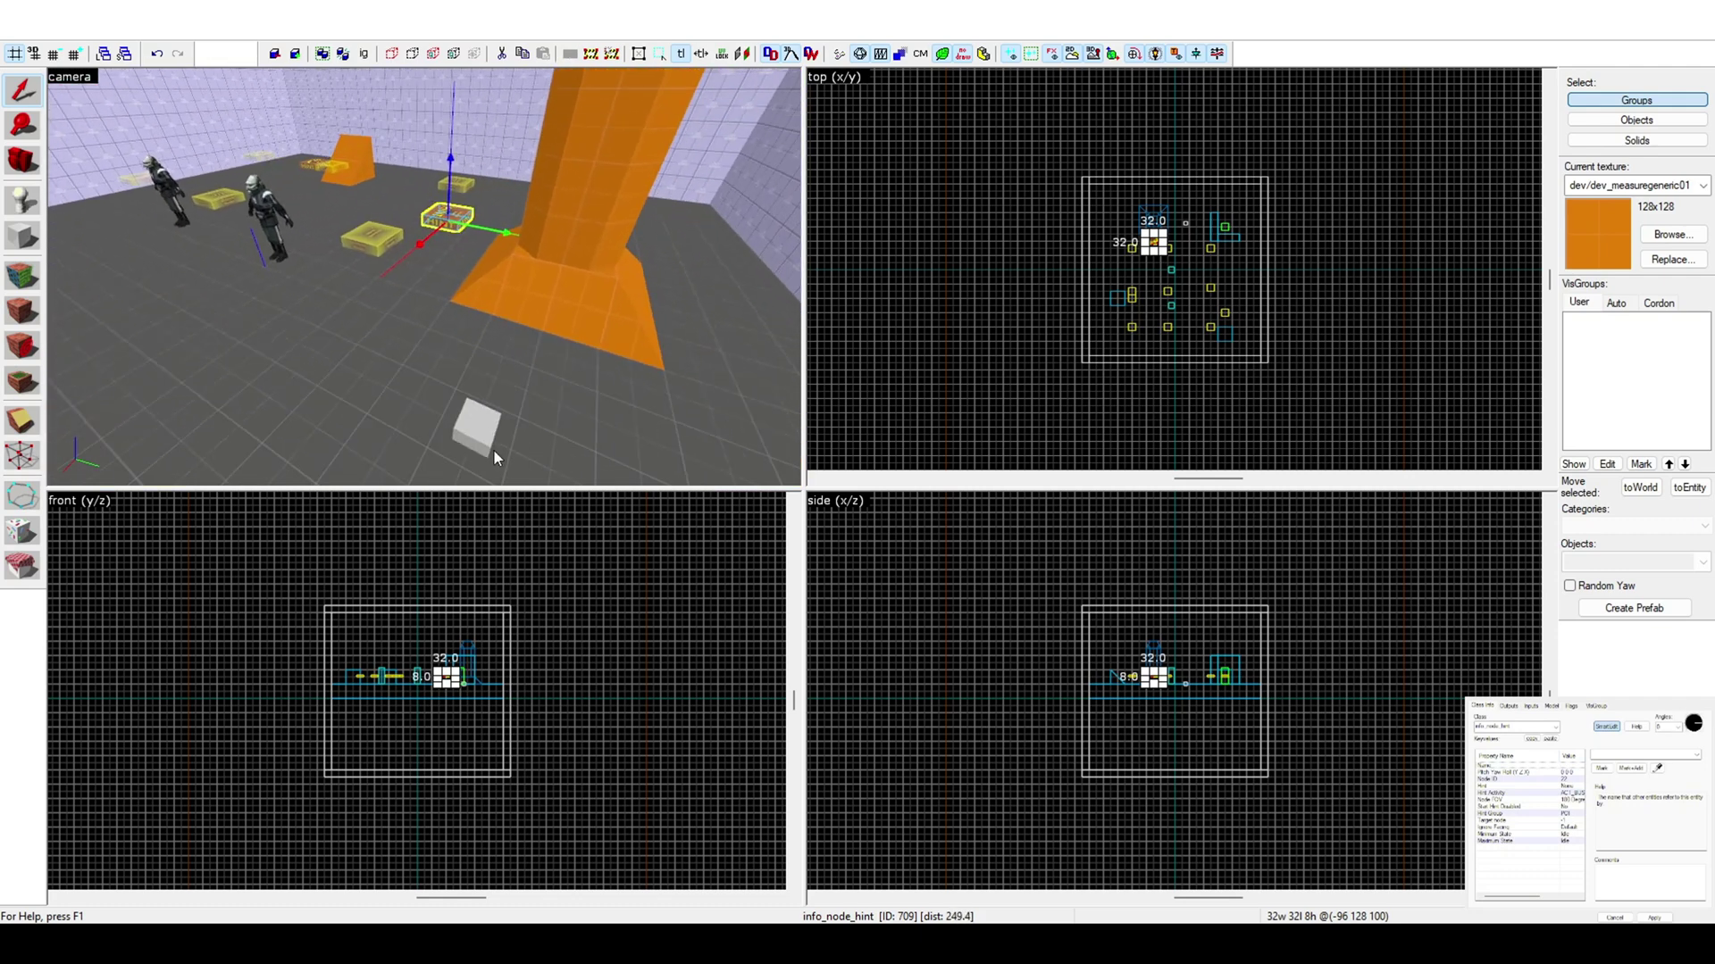
{"action": "left_click", "coordinate": [490, 443]}
{"action": "key", "text": "z"}
{"action": "key", "text": "z"}
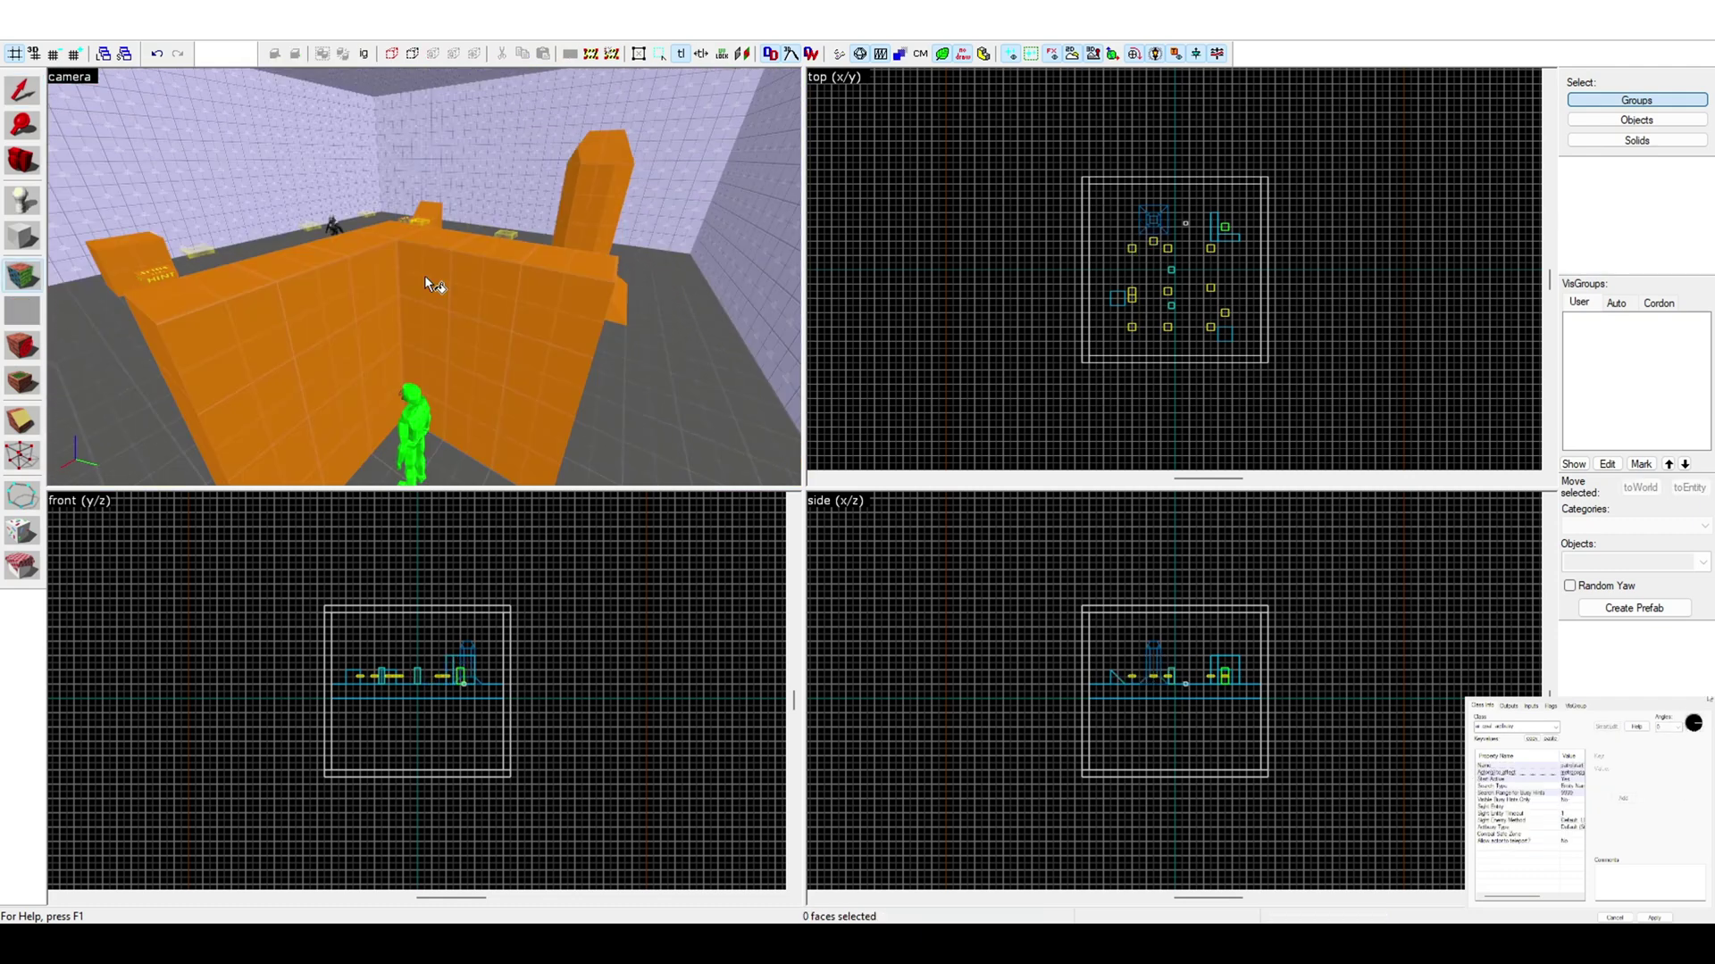
- Apply the tools/toolsnodraw texture to the two inner faces of the corner wall behind the info_player_start
{"action": "key", "text": "z"}
{"action": "key", "text": "s"}
{"action": "key", "text": "z"}
{"action": "right_click", "coordinate": [425, 278]}
{"action": "right_click", "coordinate": [485, 293]}
- Inspect the corner wall from several sides to check its nodraw faces and the player start between them
{"action": "key", "text": "z"}
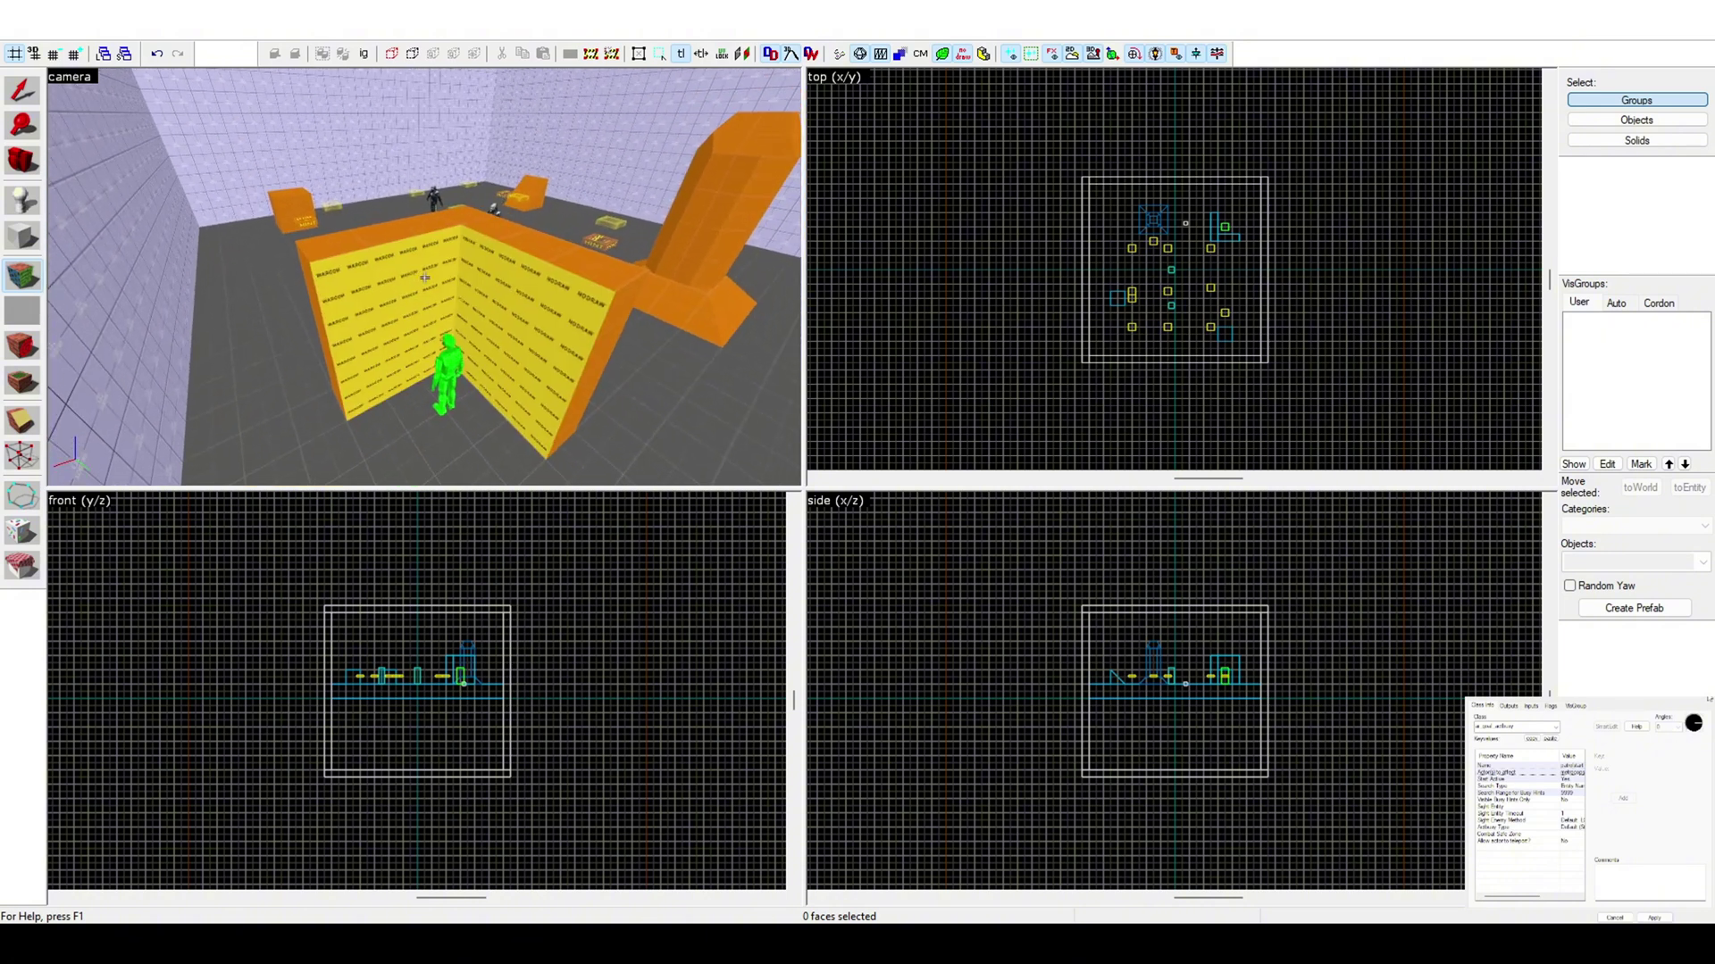
{"action": "key", "text": "a"}
{"action": "key", "text": "z"}
{"action": "key", "text": "z"}
{"action": "key", "text": "w"}
{"action": "key", "text": "z"}
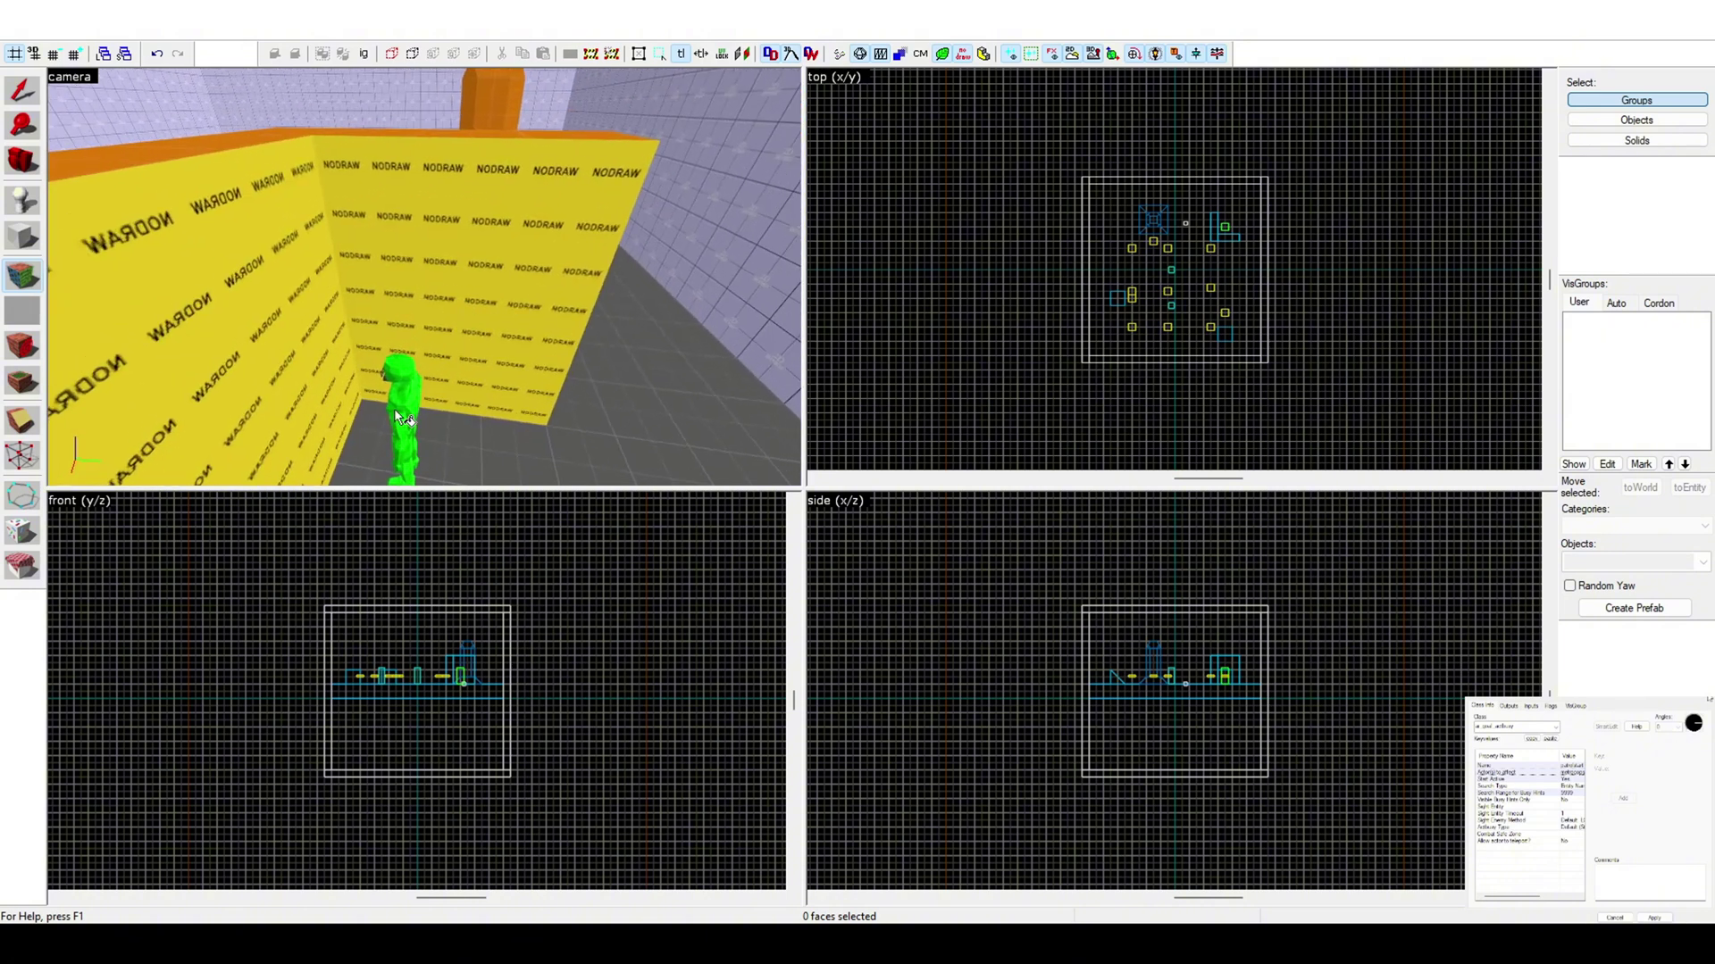
{"action": "key", "text": "z"}
{"action": "key", "text": "a"}
{"action": "key", "text": "z"}
{"action": "key", "text": "z"}
{"action": "key", "text": "a"}
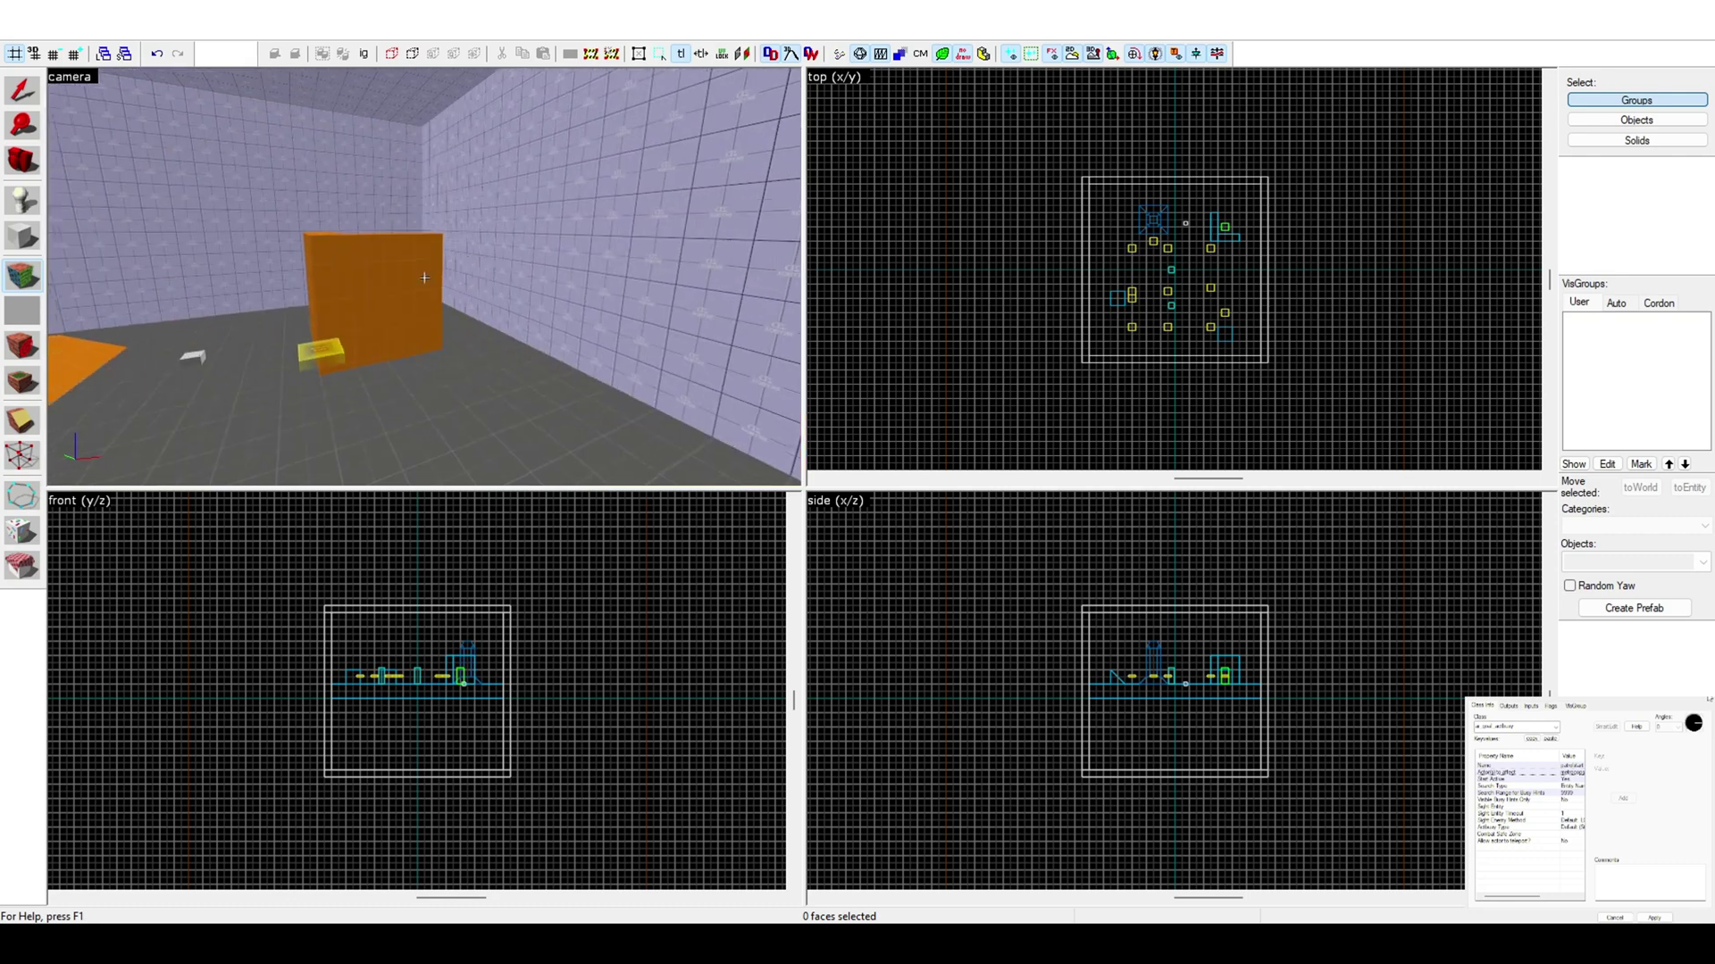
{"action": "key", "text": "w"}
{"action": "key", "text": "d"}
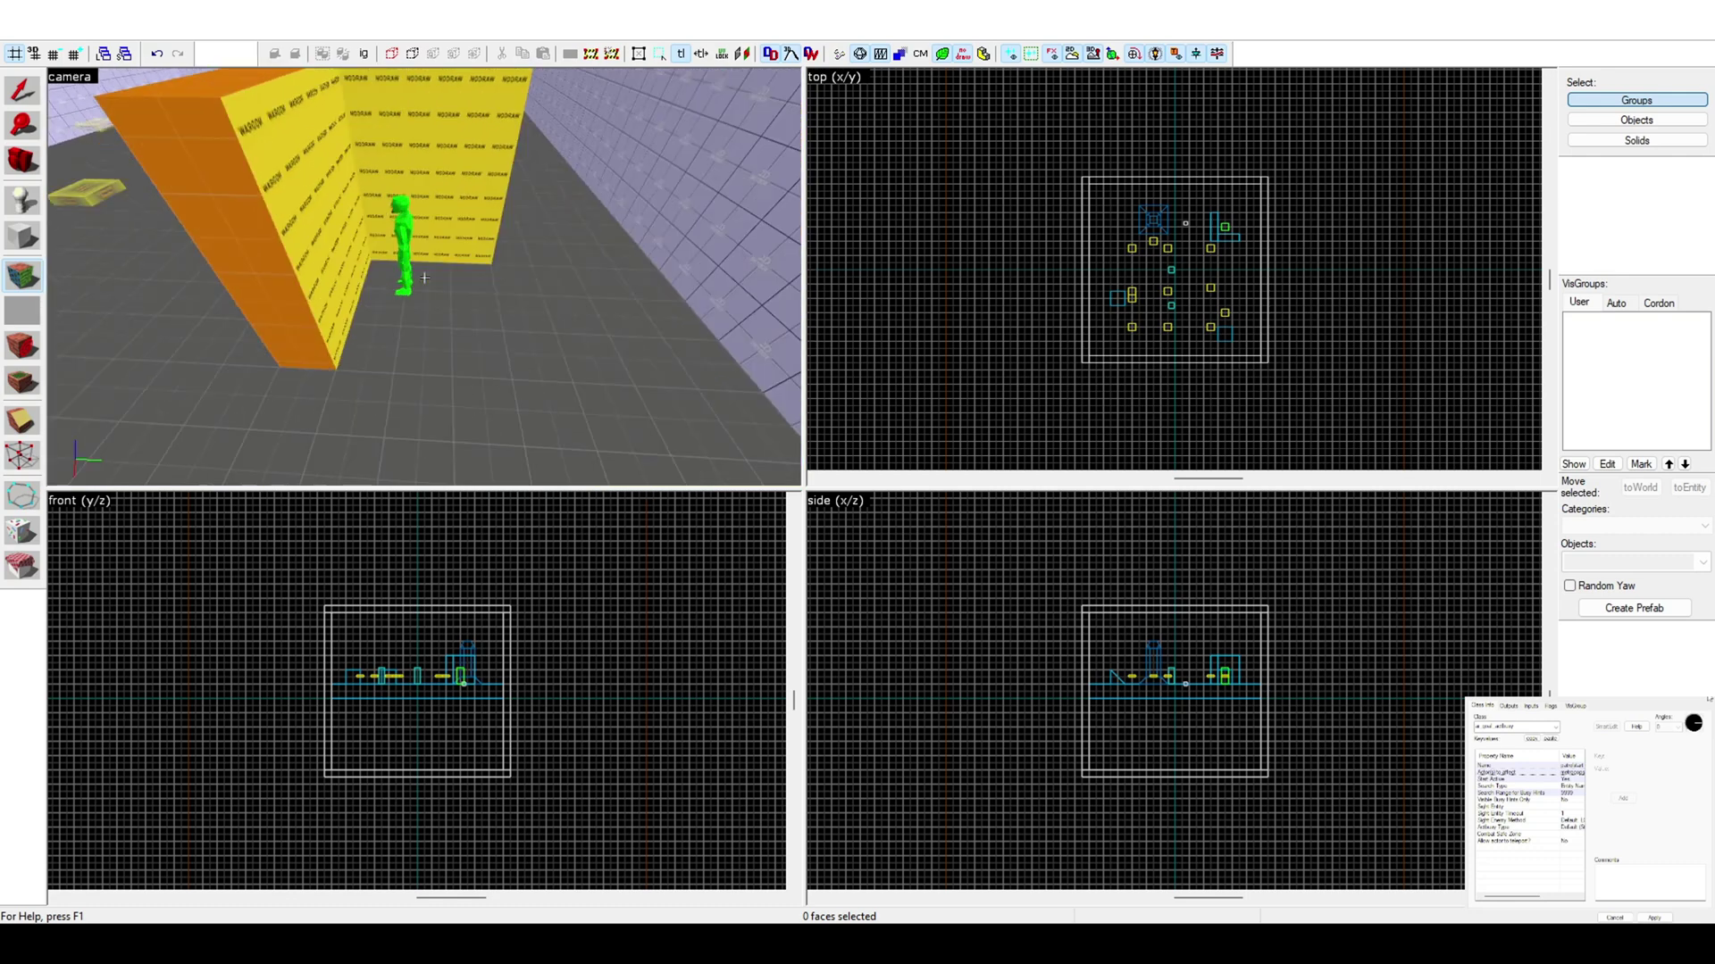
{"action": "key", "text": "a"}
{"action": "key", "text": "z"}
{"action": "key", "text": "z"}
{"action": "key", "text": "a"}
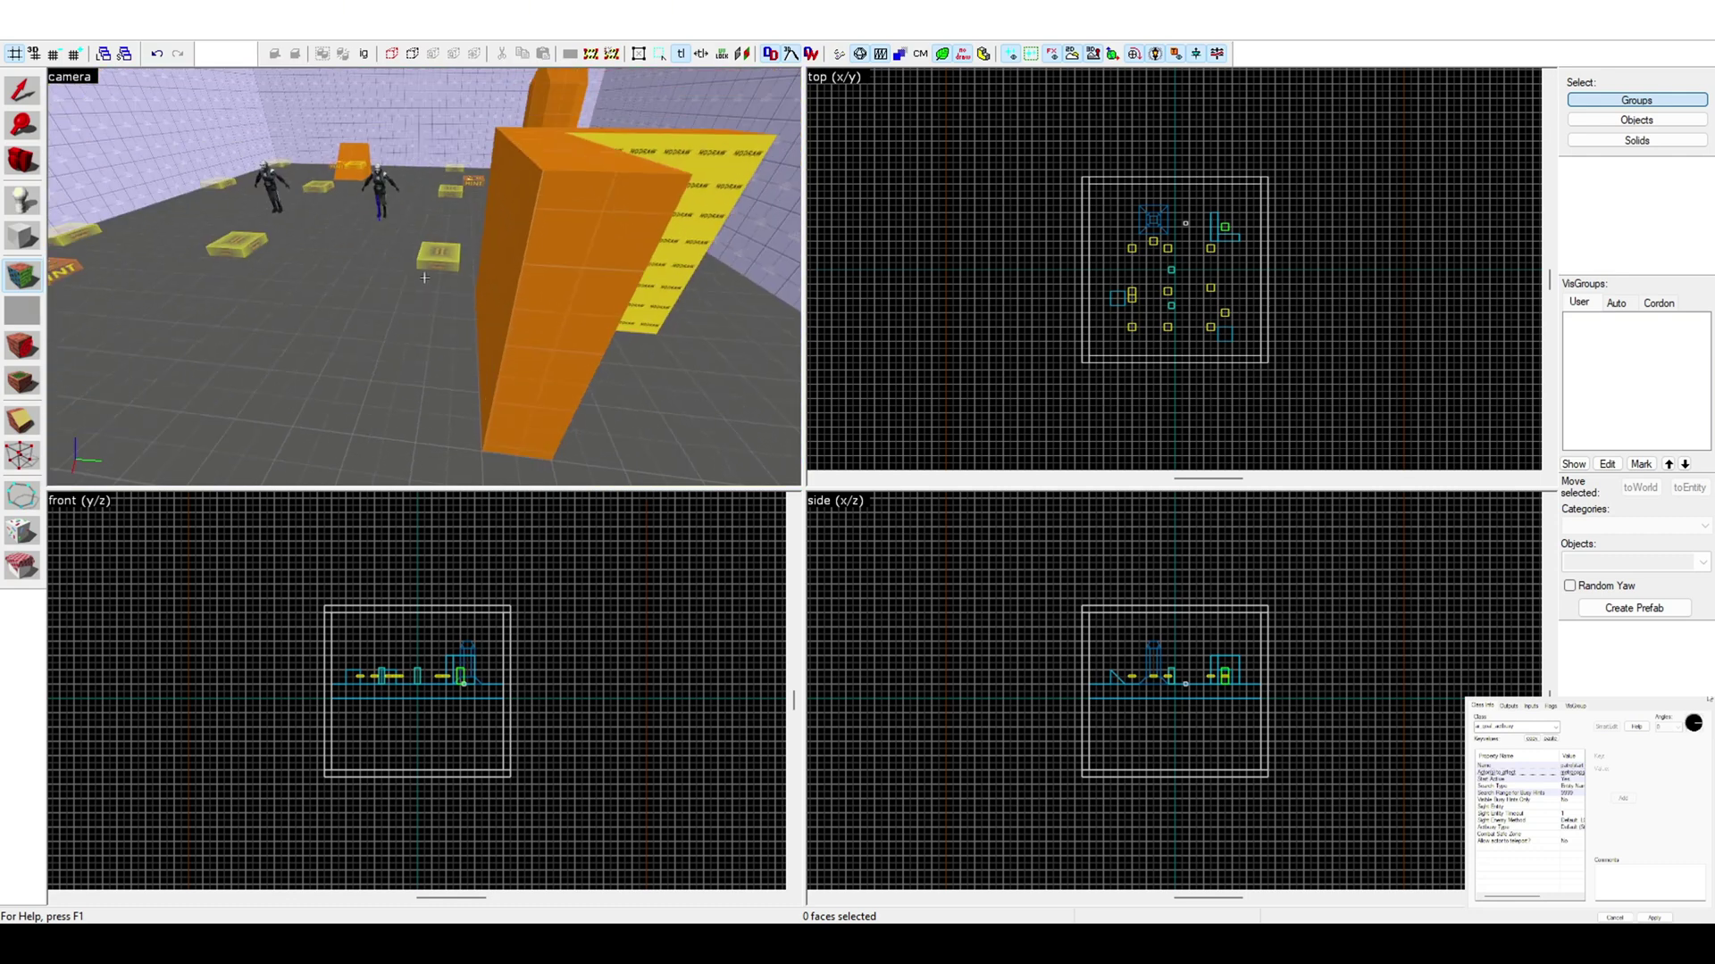
{"action": "key", "text": "z"}
- Return to the Selection tool and save the map
{"action": "key", "text": "shift+s"}
{"action": "key", "text": "z"}
{"action": "key", "text": "w"}
{"action": "key", "text": "z"}
{"action": "left_click", "coordinate": [37, 36]}
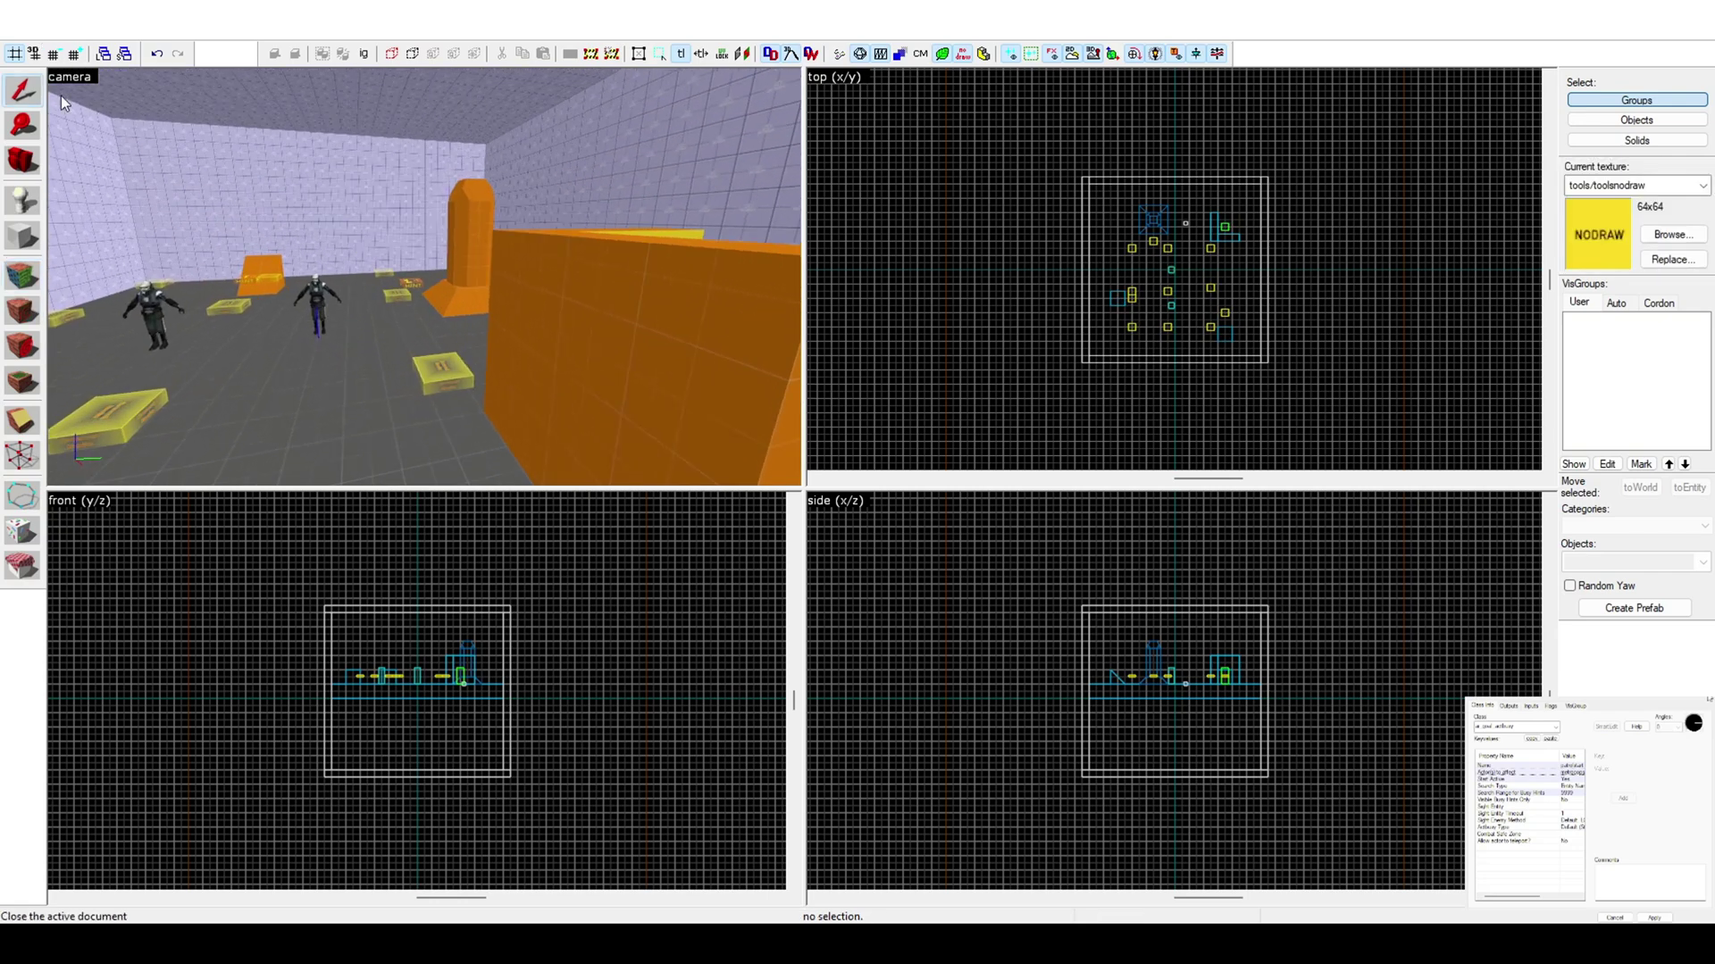
{"action": "left_click", "coordinate": [68, 109]}
{"action": "key", "text": "z"}
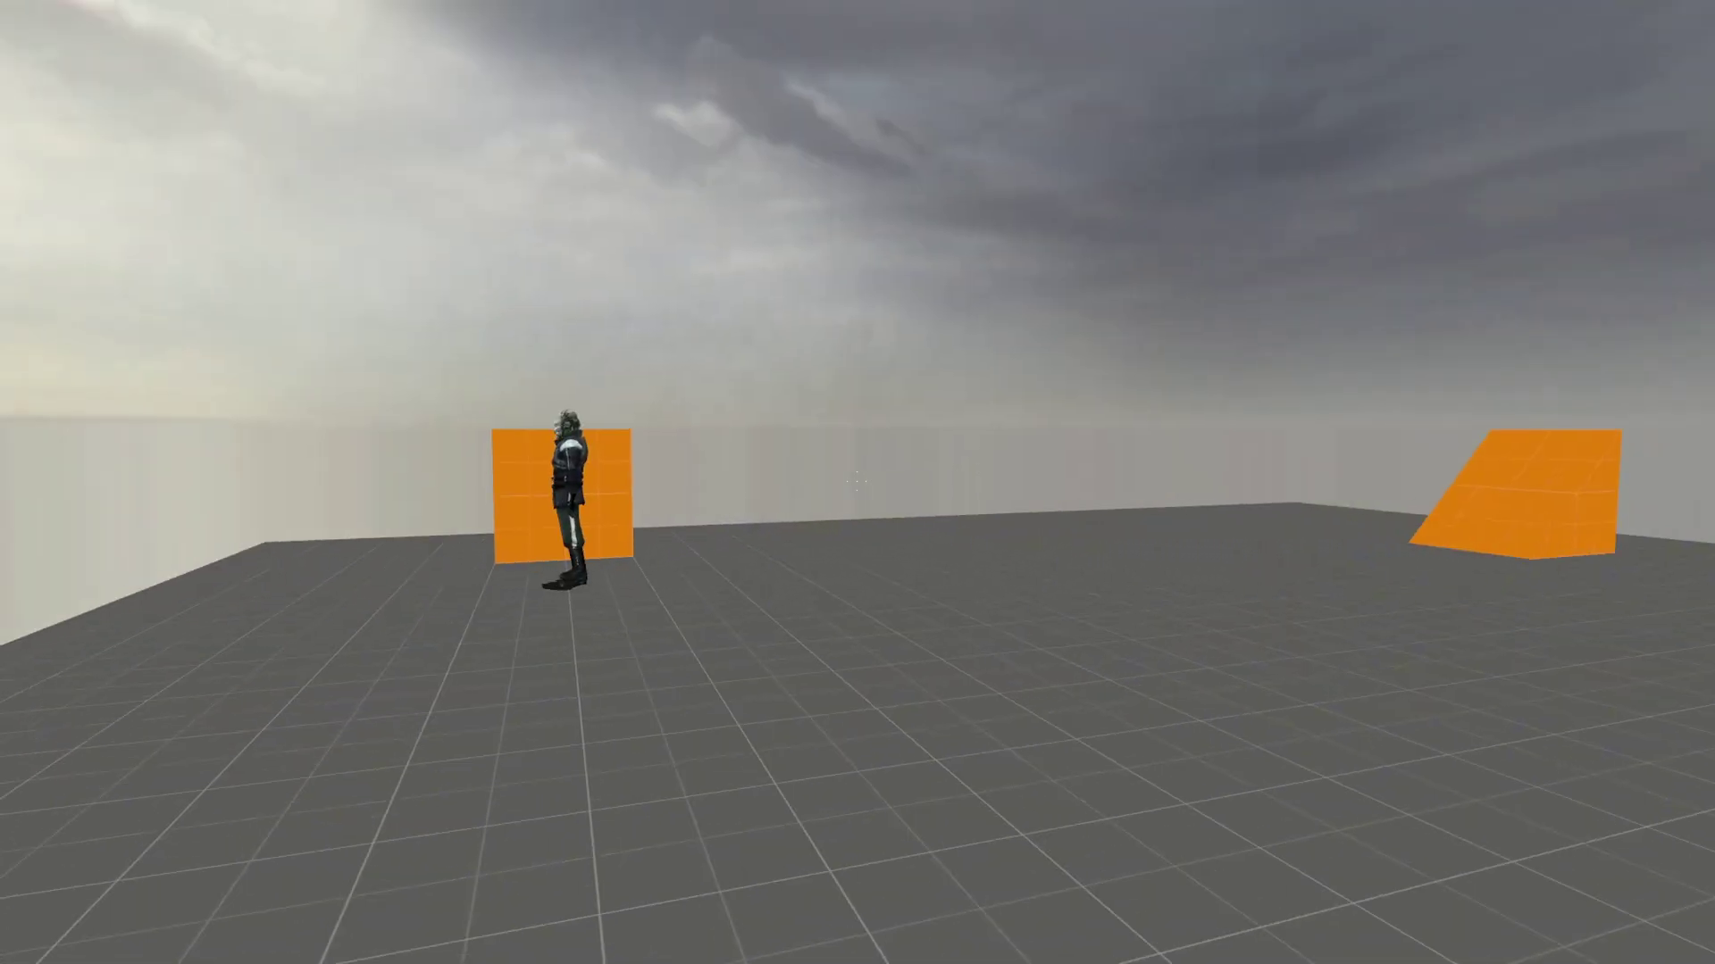
{"action": "key", "text": "s"}
{"action": "key", "text": "a"}
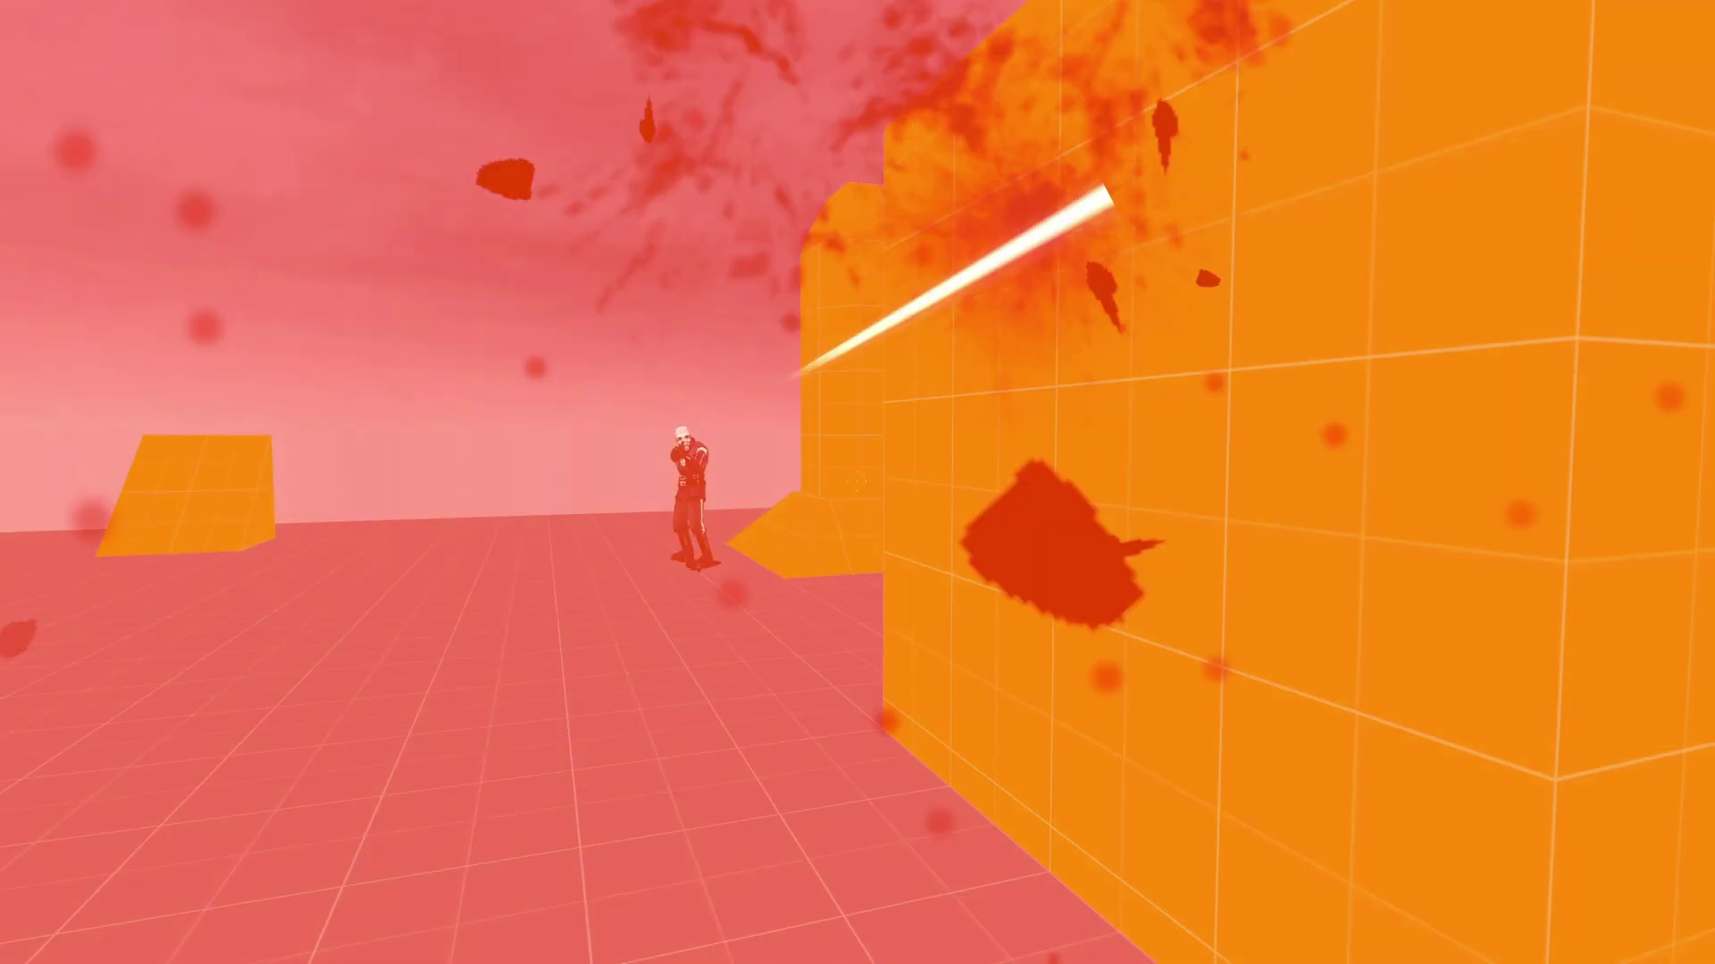
{"action": "key", "text": "s"}
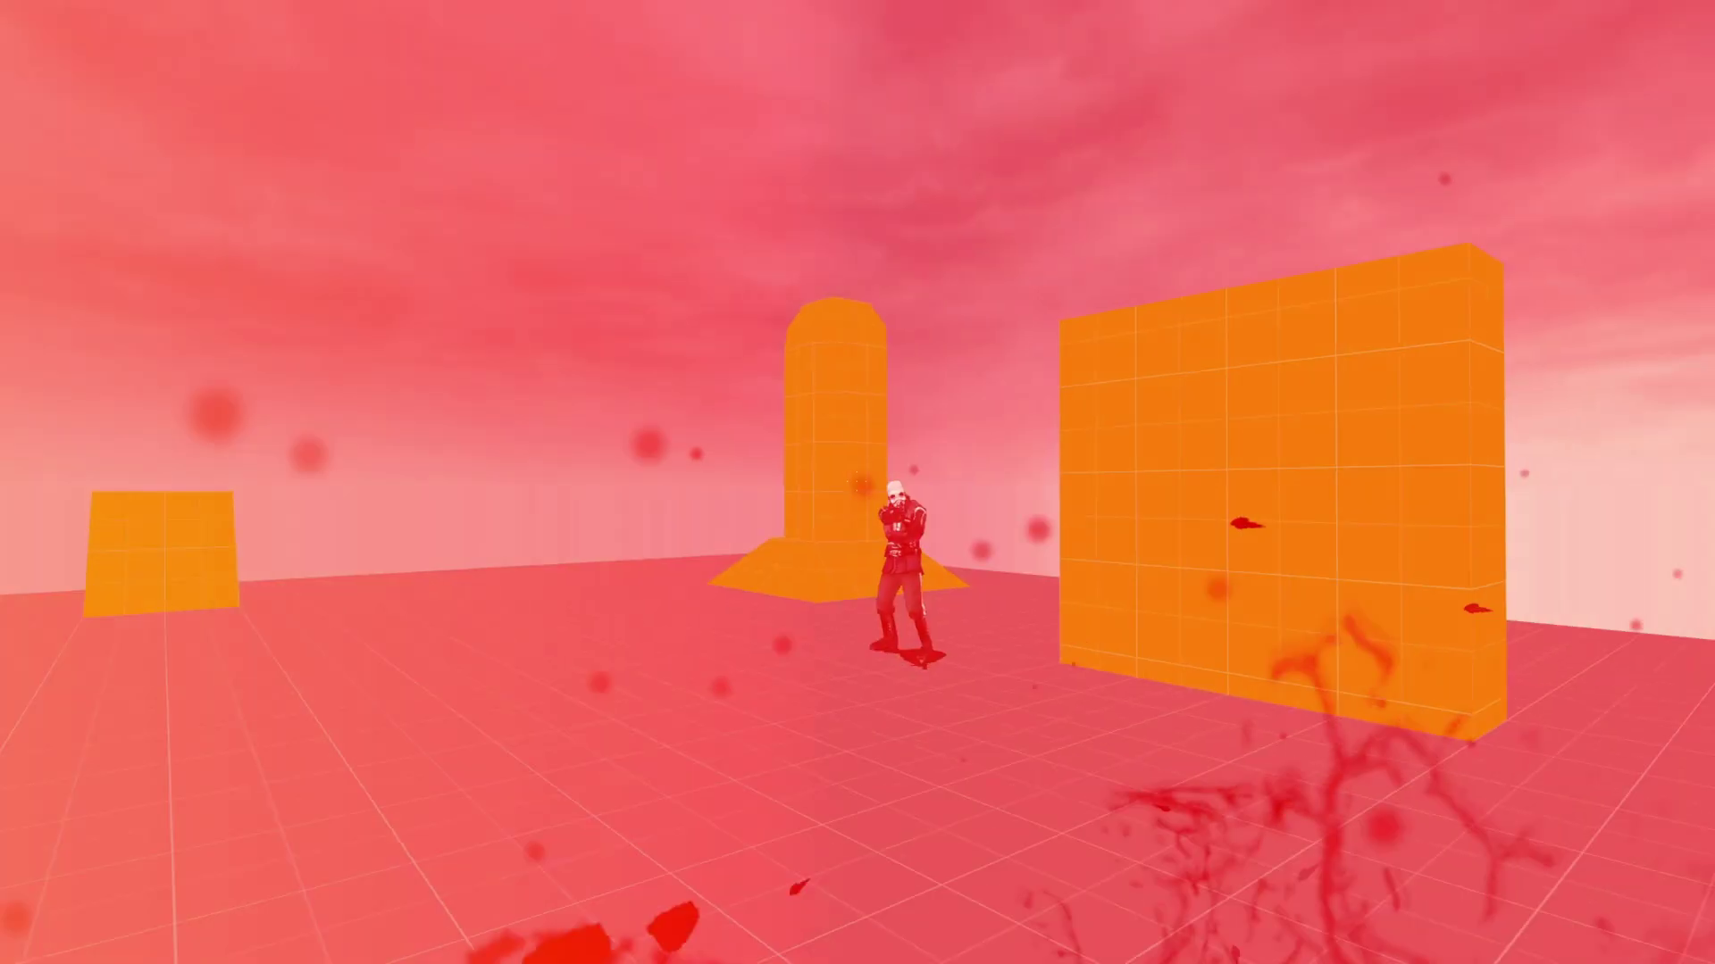
{"action": "key", "text": "w"}
{"action": "key", "text": "w"}
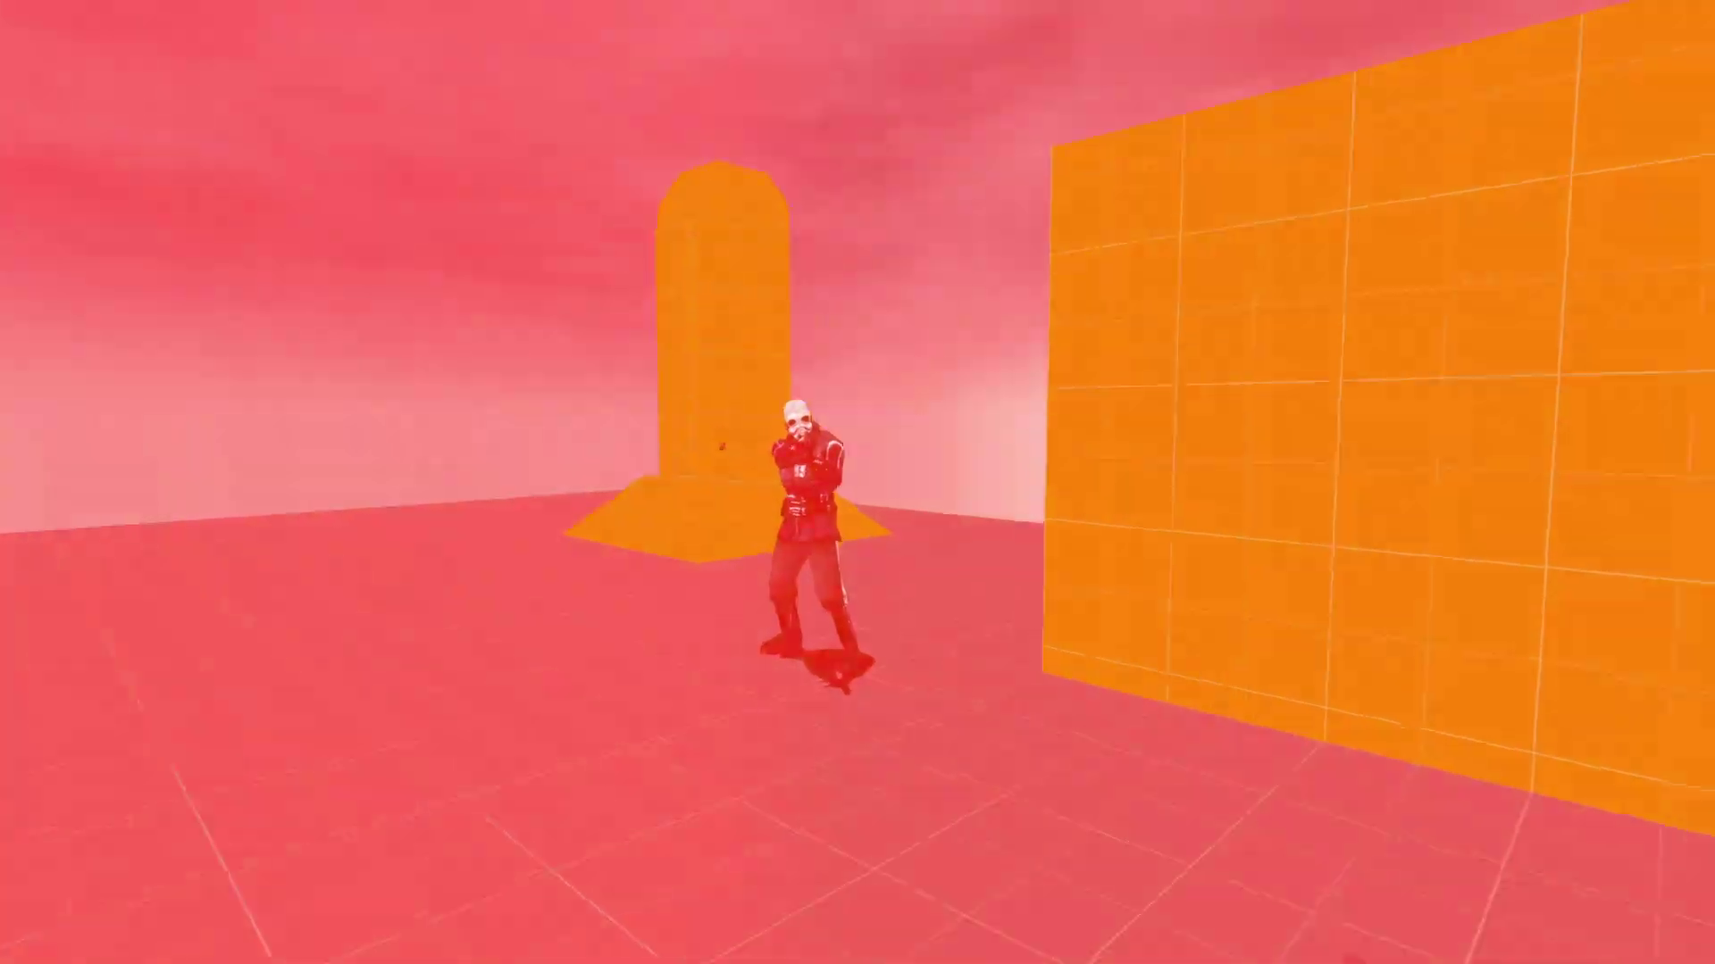
{"action": "key", "text": "s"}
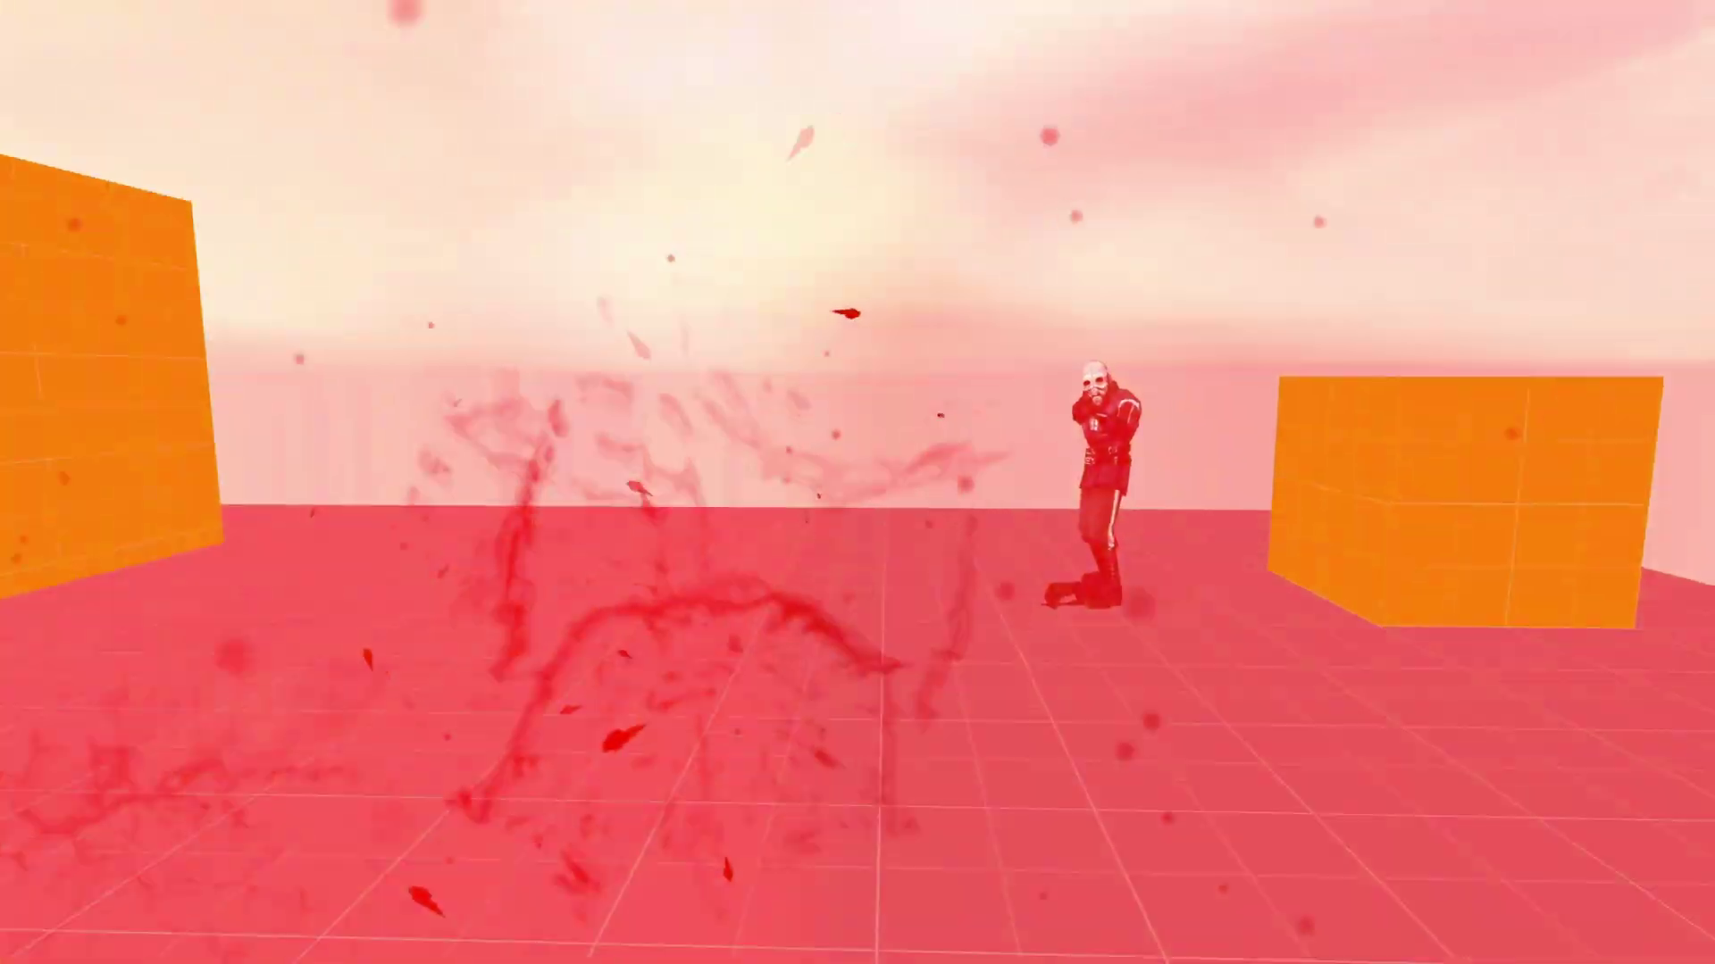
{"action": "key", "text": "s"}
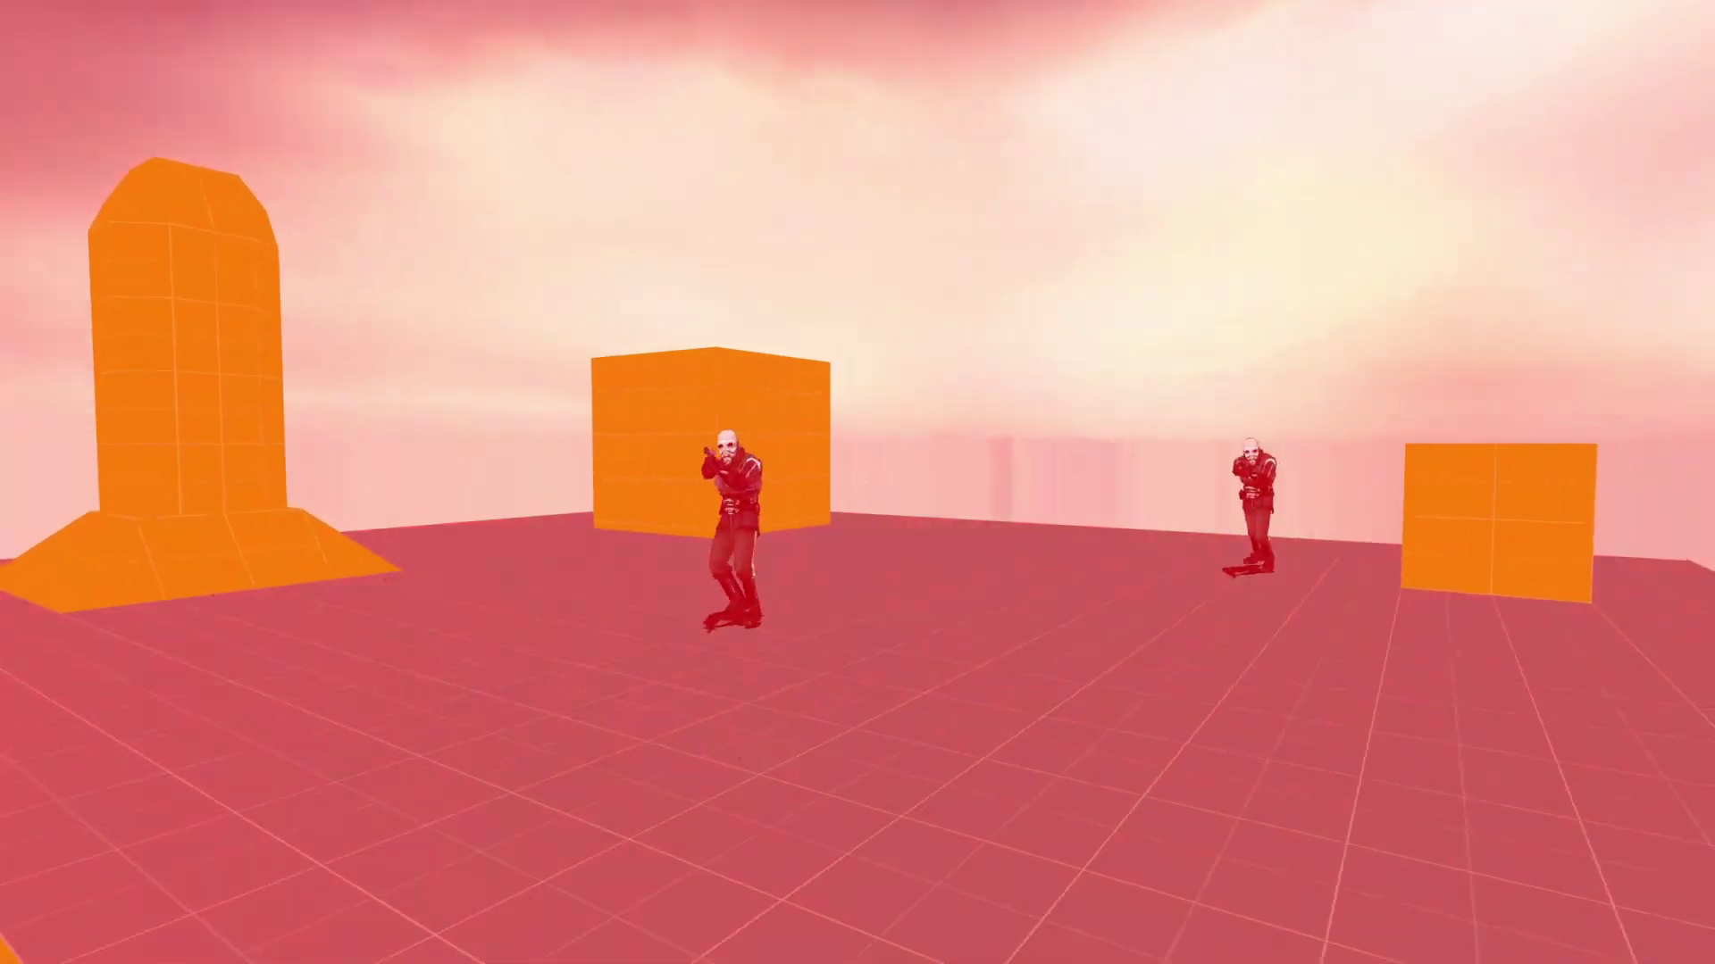
{"action": "key", "text": "d"}
{"action": "key", "text": "w"}
{"action": "key", "text": "d"}
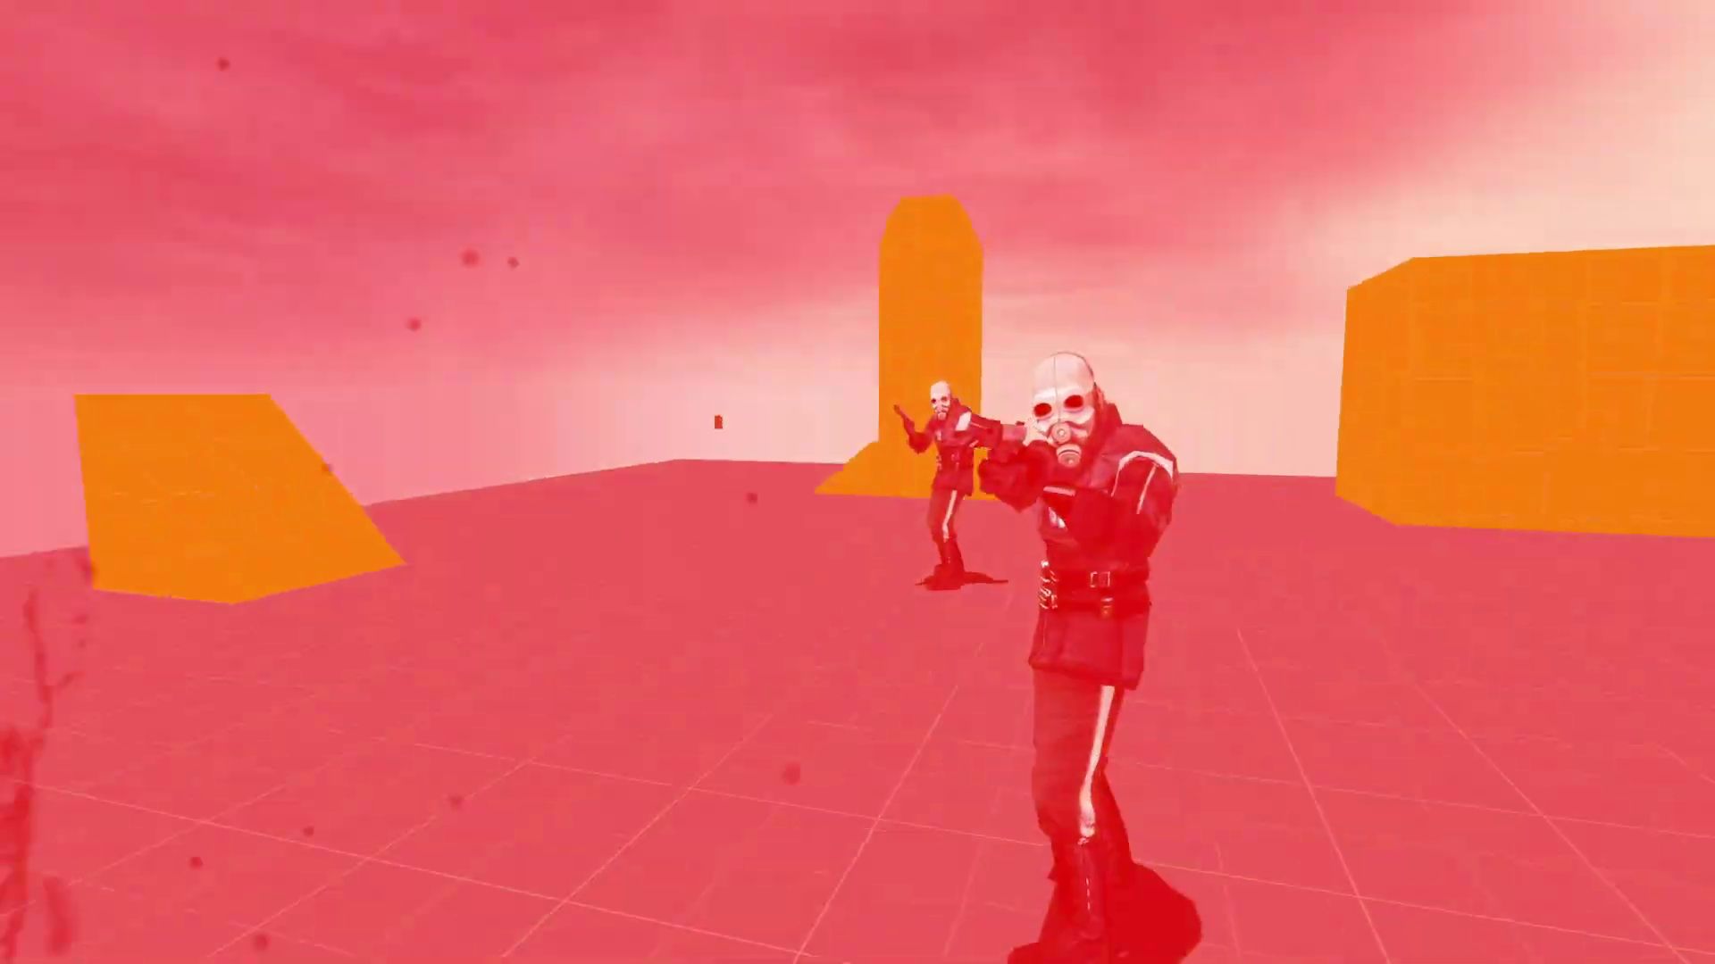
{"action": "key", "text": "i"}
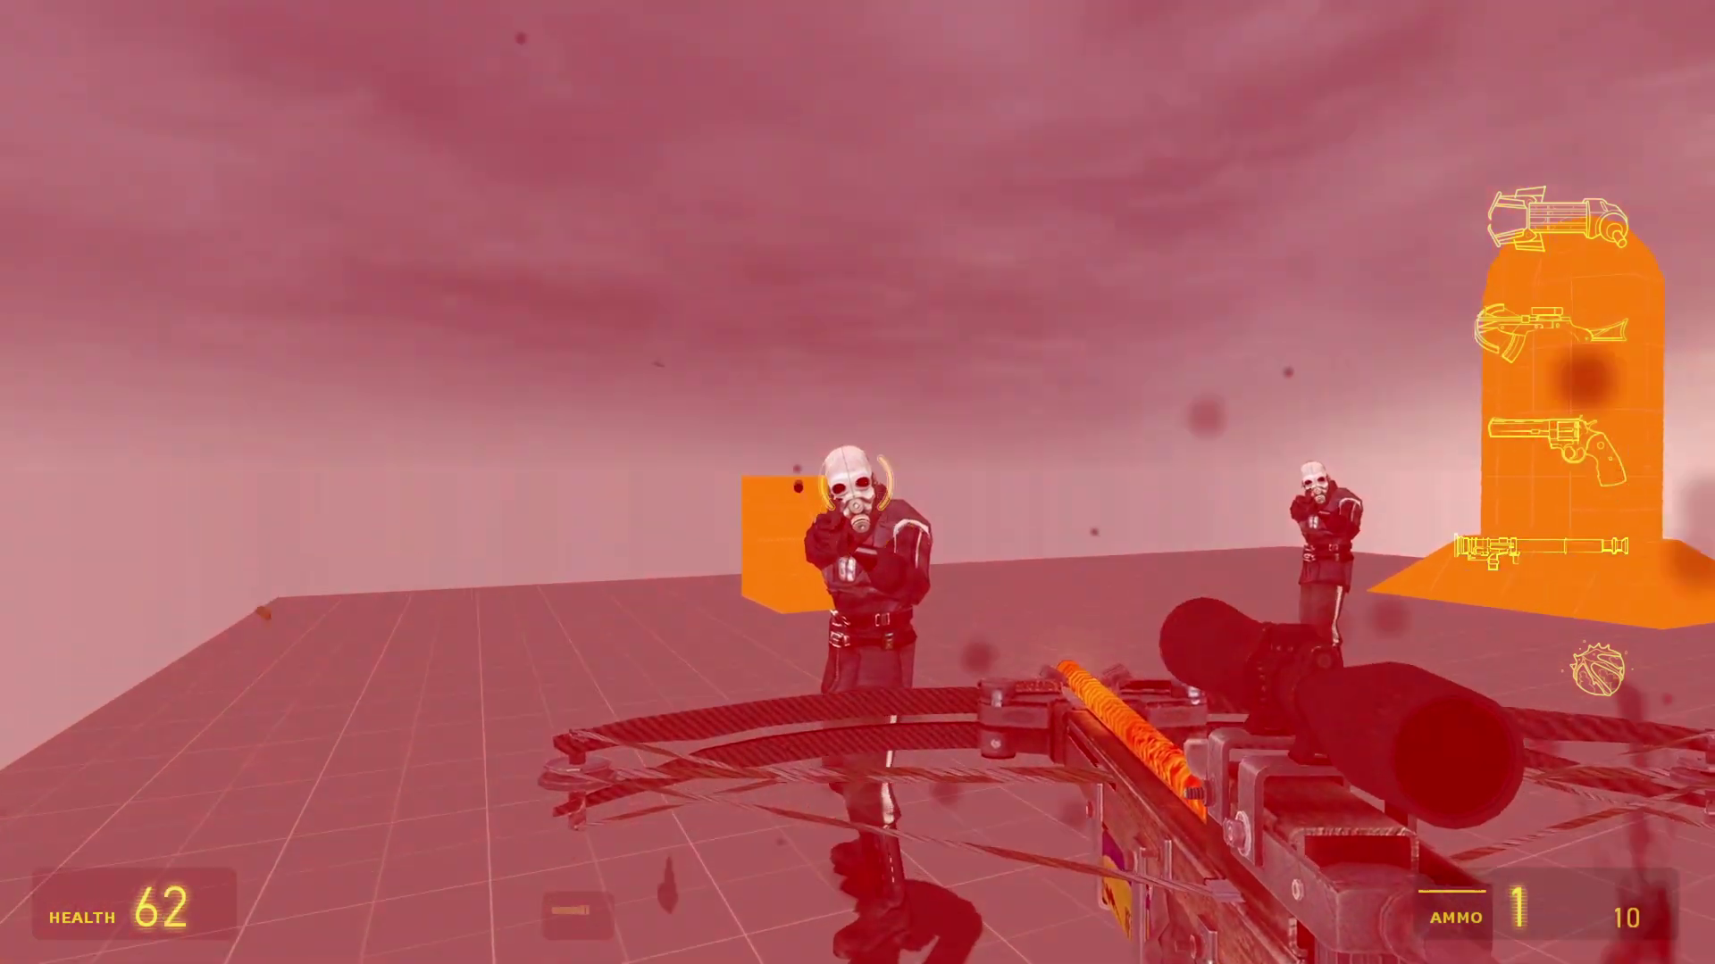
{"action": "left_click", "coordinate": [858, 483]}
{"action": "key", "text": "s"}
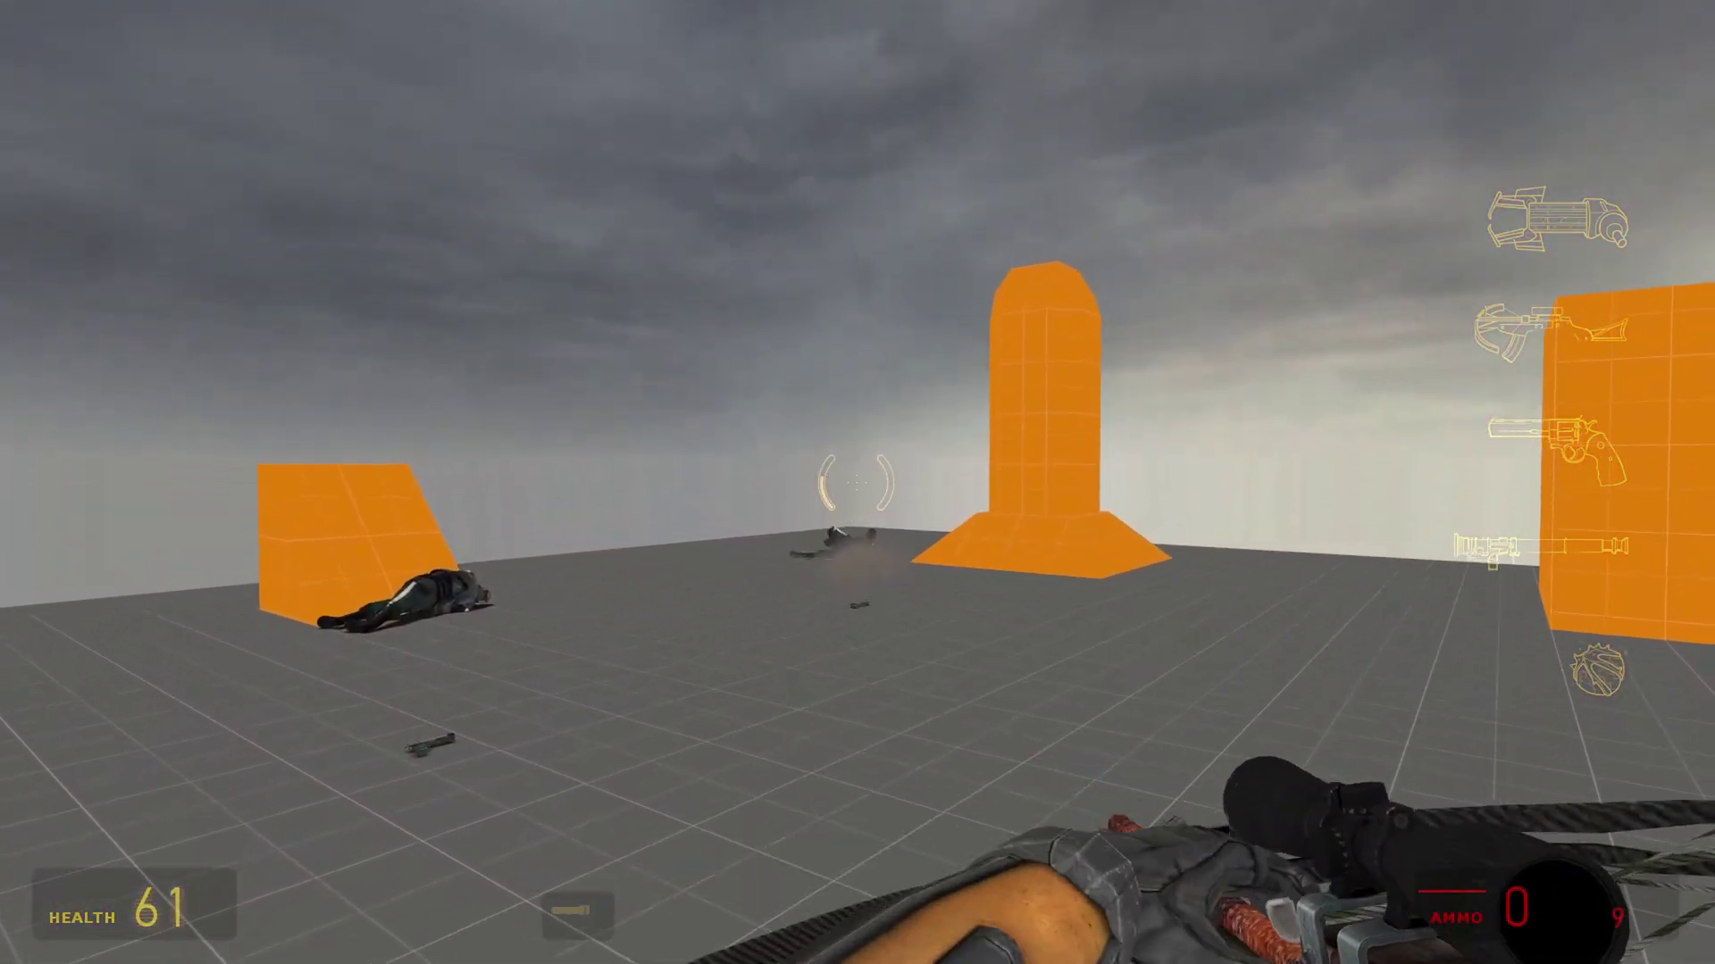
{"action": "key", "text": "w"}
{"action": "key", "text": "w"}
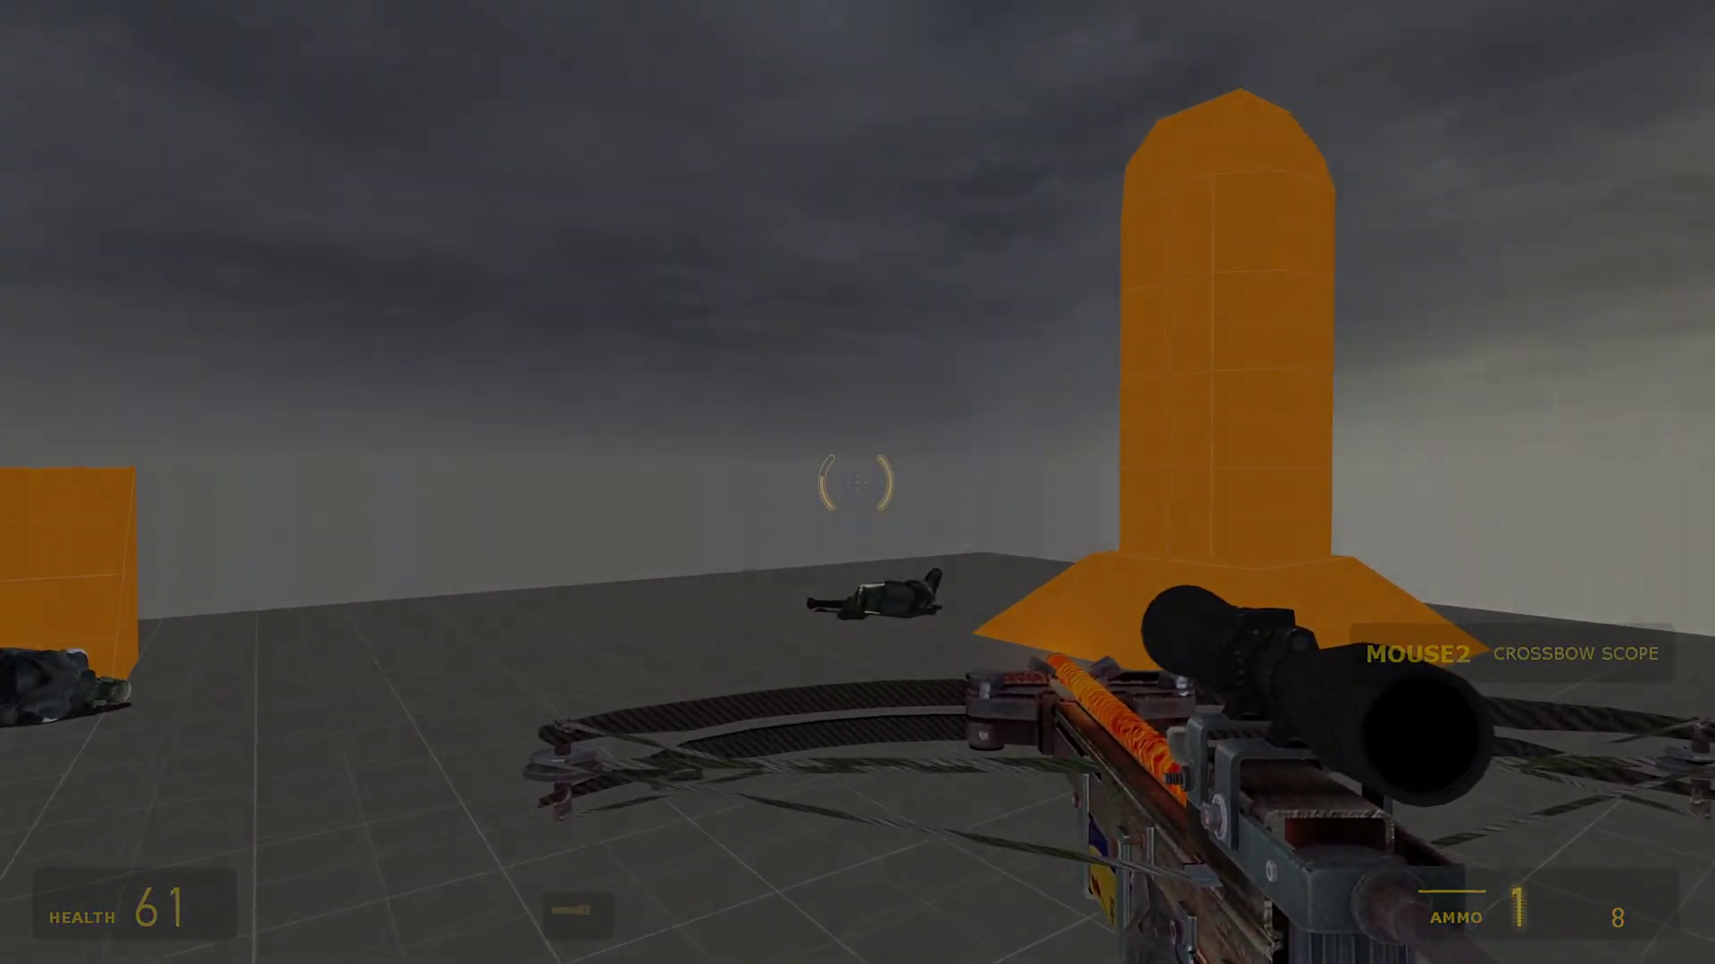